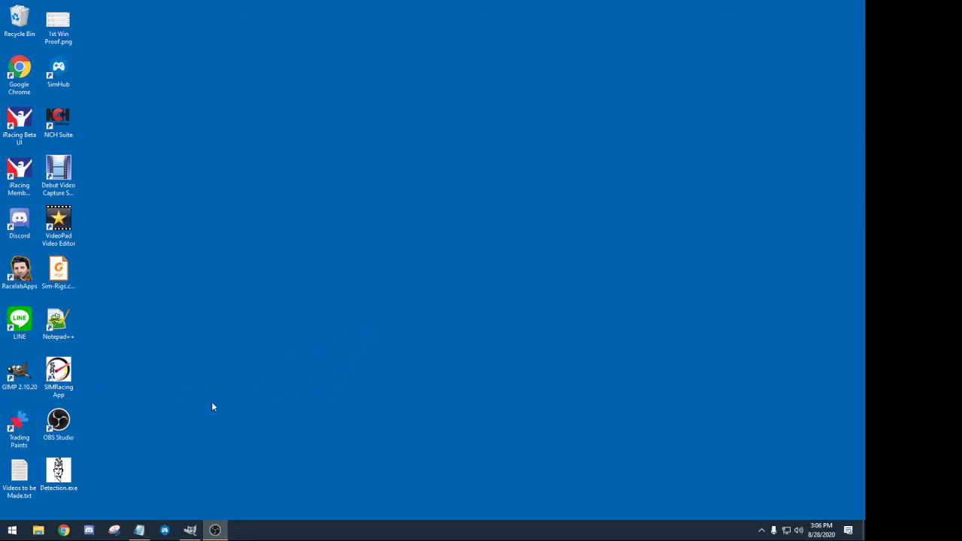
# Switch to GIMP and open the Icon Theme settings in the preferences.
pyautogui.click(191, 530)
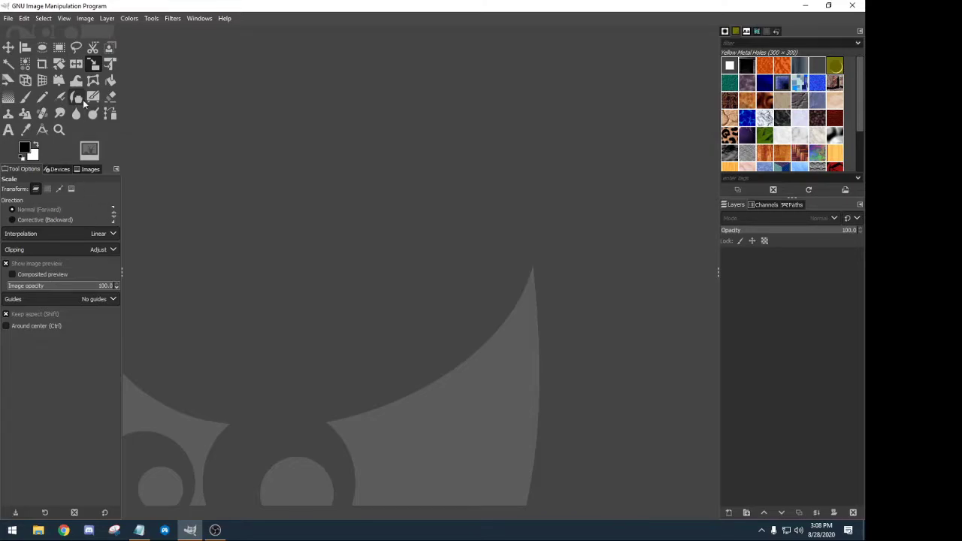
pyautogui.click(24, 18)
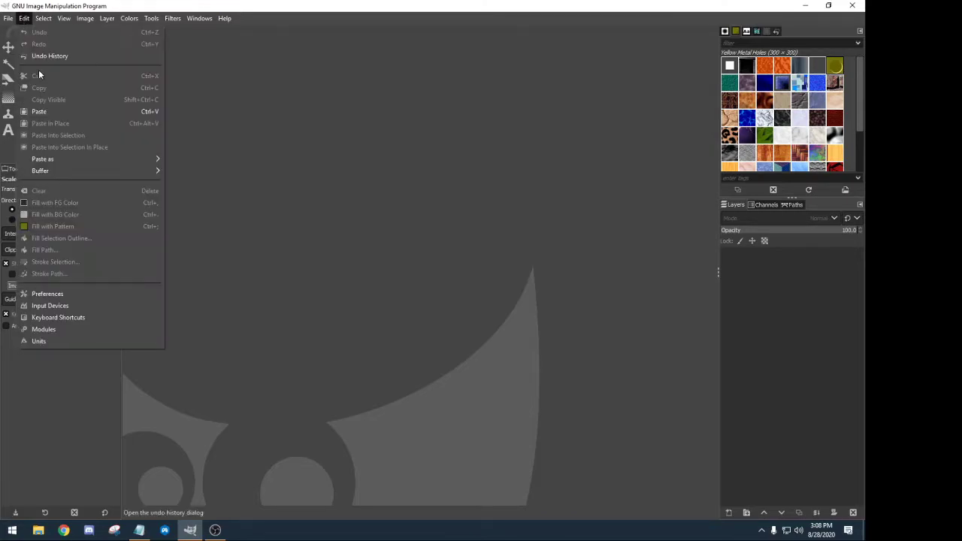
pyautogui.click(53, 293)
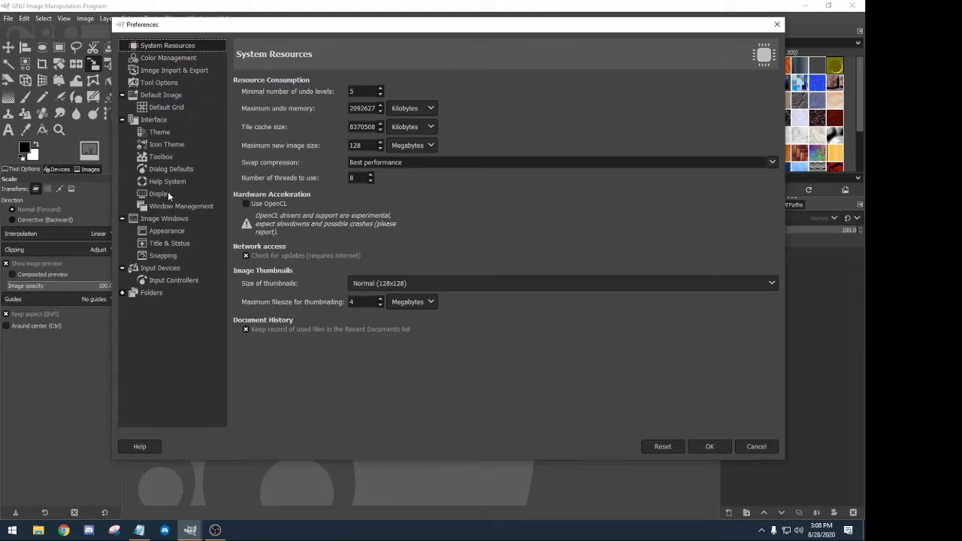
pyautogui.click(174, 144)
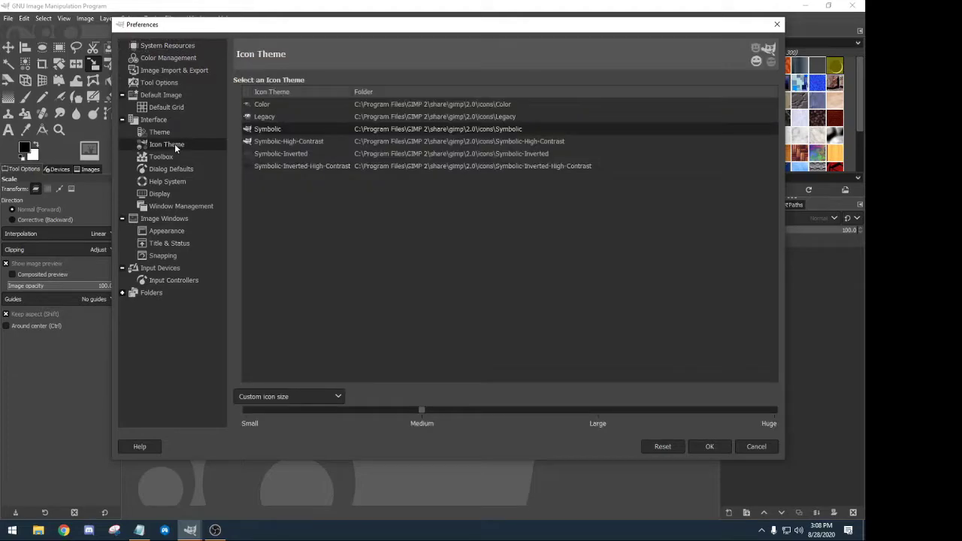
pyautogui.moveTo(213, 26); pyautogui.dragTo(245, 30)
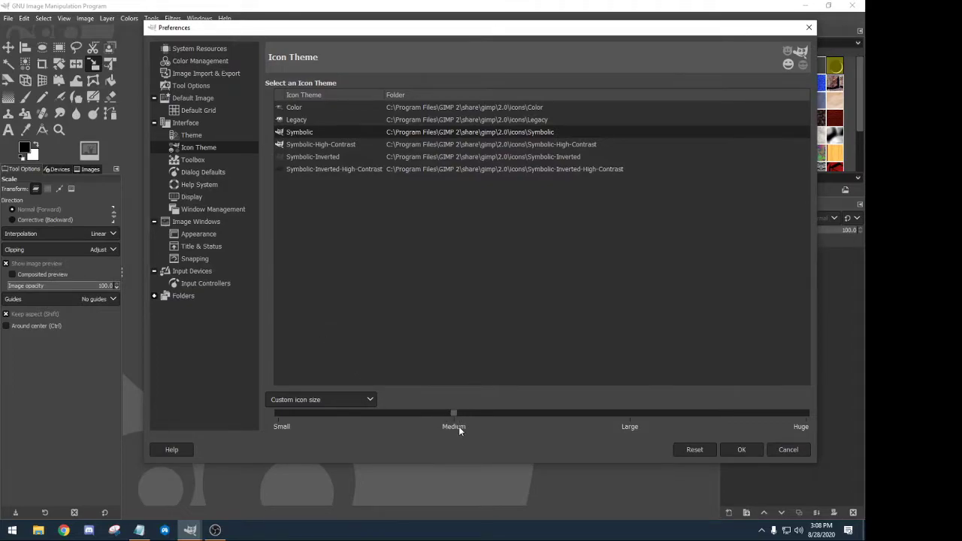
# Try the icon size from the theme and the size guessed from resolution, and return to the custom icon size.
pyautogui.click(371, 403)
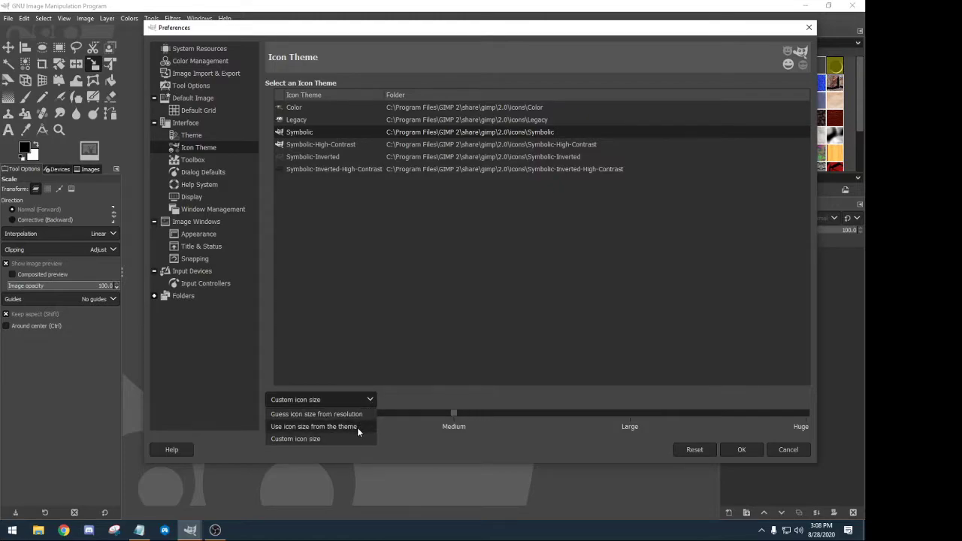
pyautogui.click(357, 427)
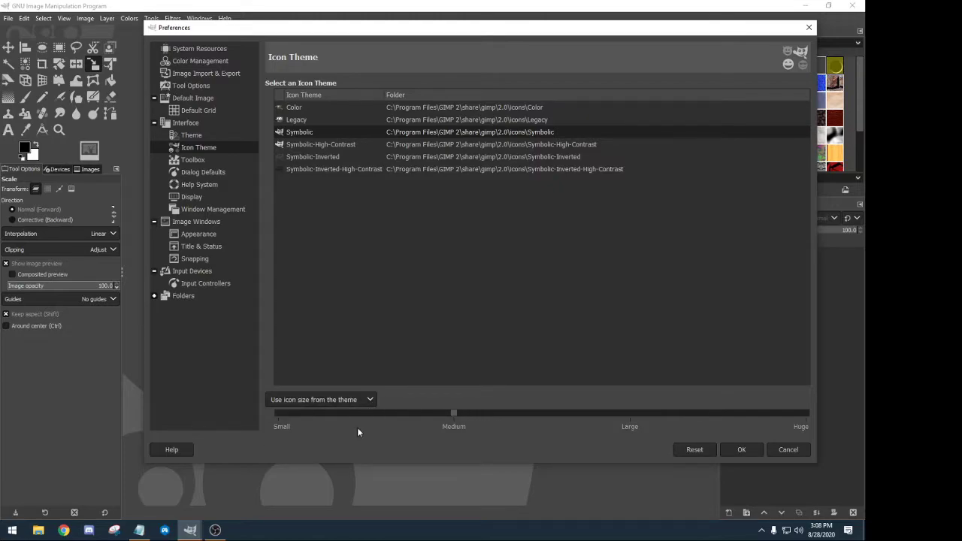
pyautogui.click(367, 402)
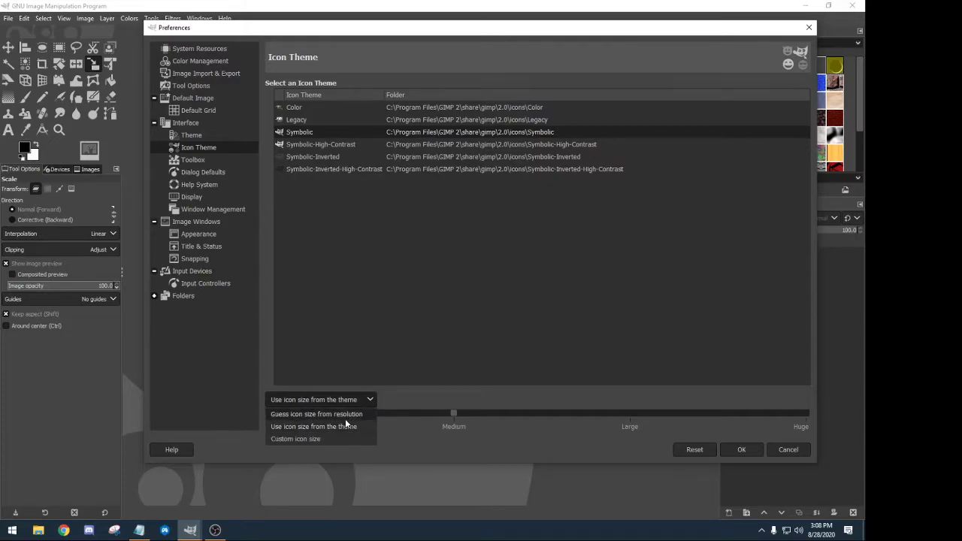
pyautogui.click(346, 423)
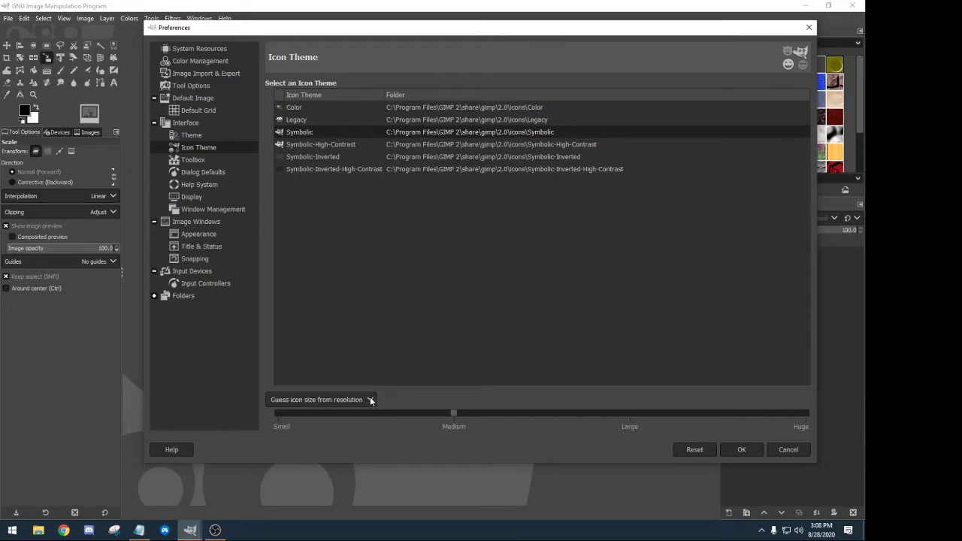
pyautogui.click(371, 401)
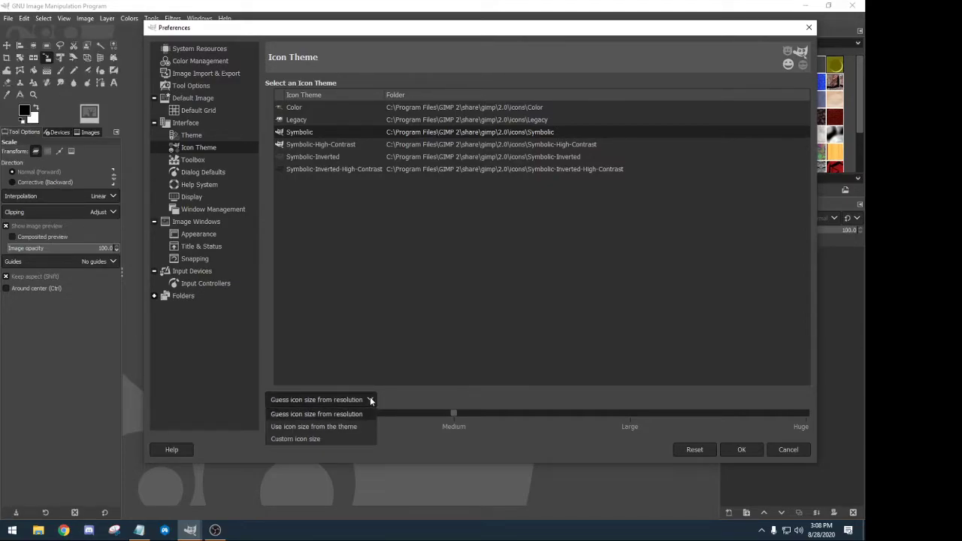
pyautogui.click(330, 439)
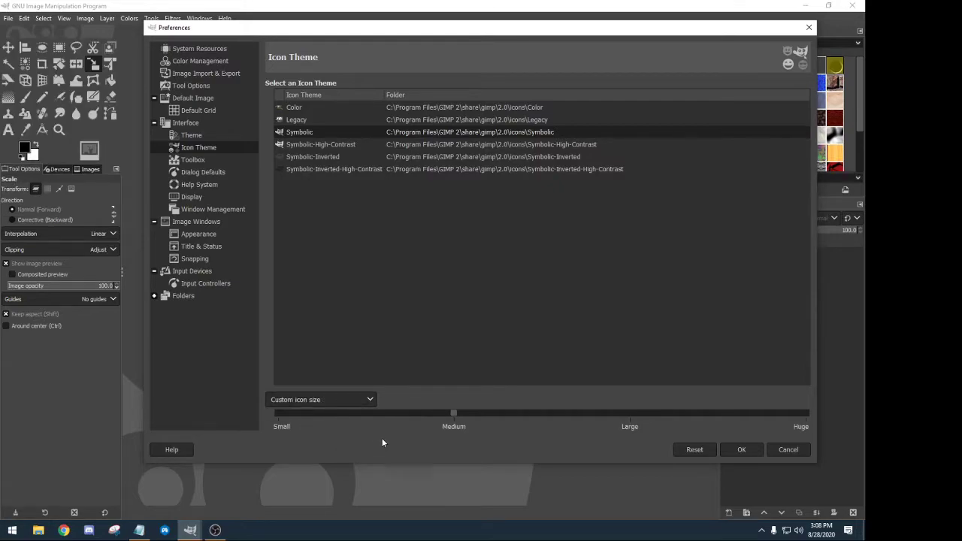
# Try the Small and Huge custom icon sizes and set the size back to Medium.
pyautogui.moveTo(453, 414); pyautogui.dragTo(303, 413)
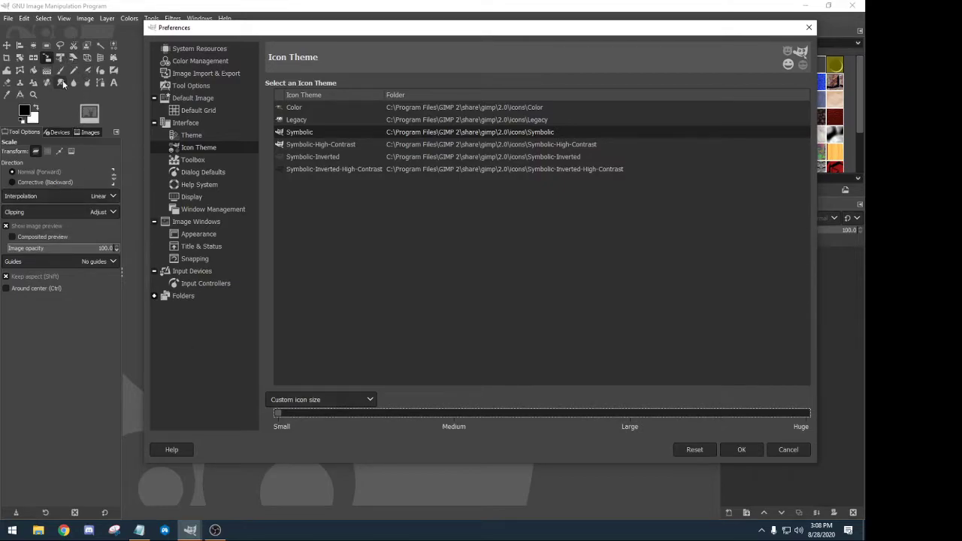
pyautogui.moveTo(280, 414); pyautogui.dragTo(458, 419)
pyautogui.moveTo(562, 416); pyautogui.dragTo(791, 416)
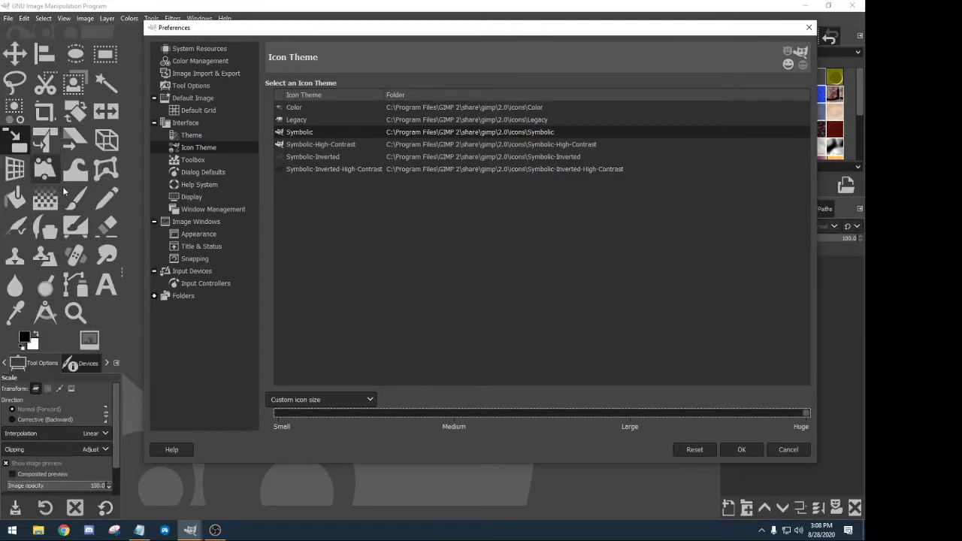
pyautogui.moveTo(806, 414); pyautogui.dragTo(479, 417)
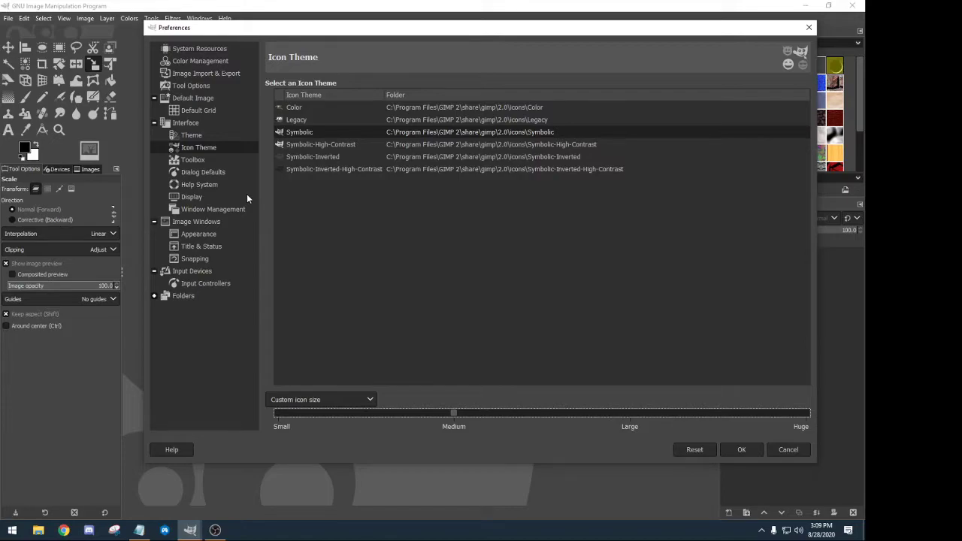
# Try out tool groups in the Toolbox preferences and leave the option turned off.
pyautogui.click(195, 160)
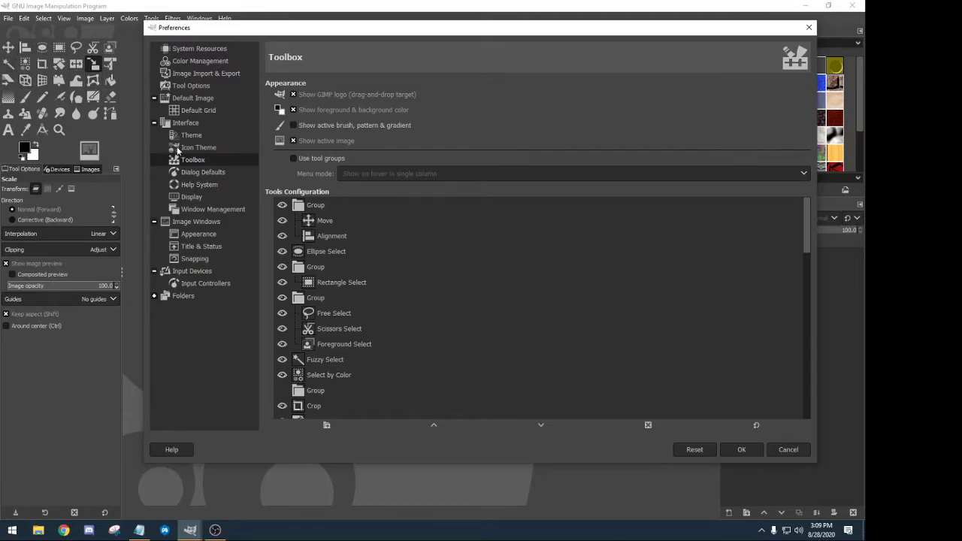
pyautogui.click(294, 158)
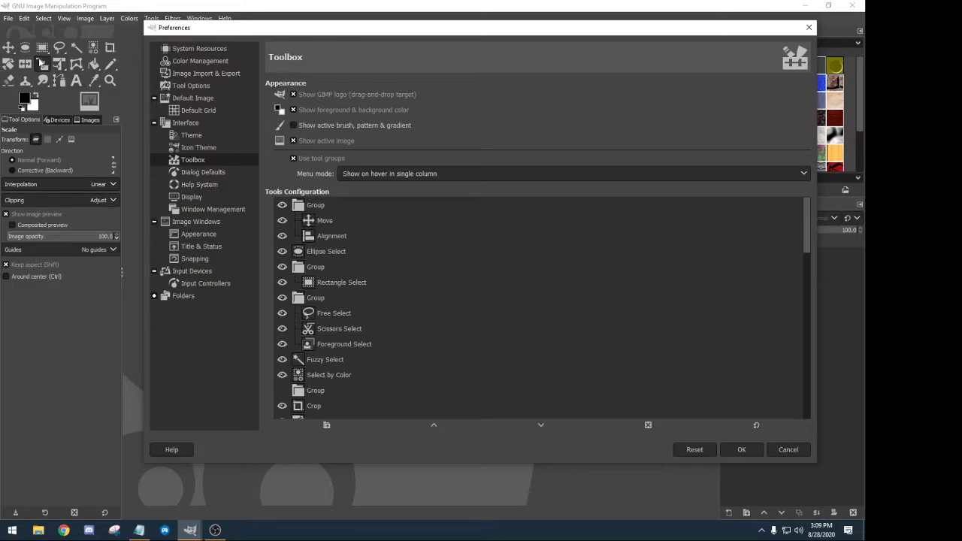
pyautogui.click(293, 159)
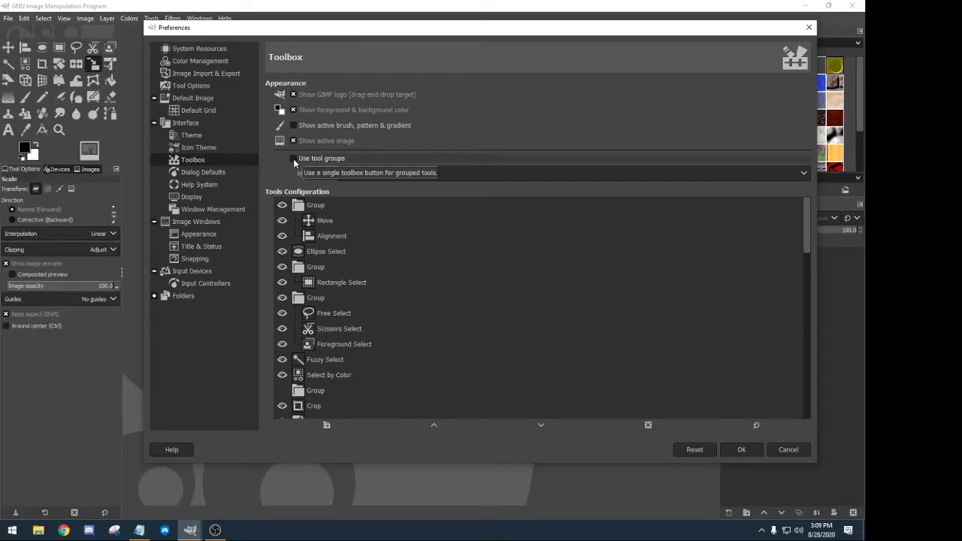
pyautogui.click(294, 159)
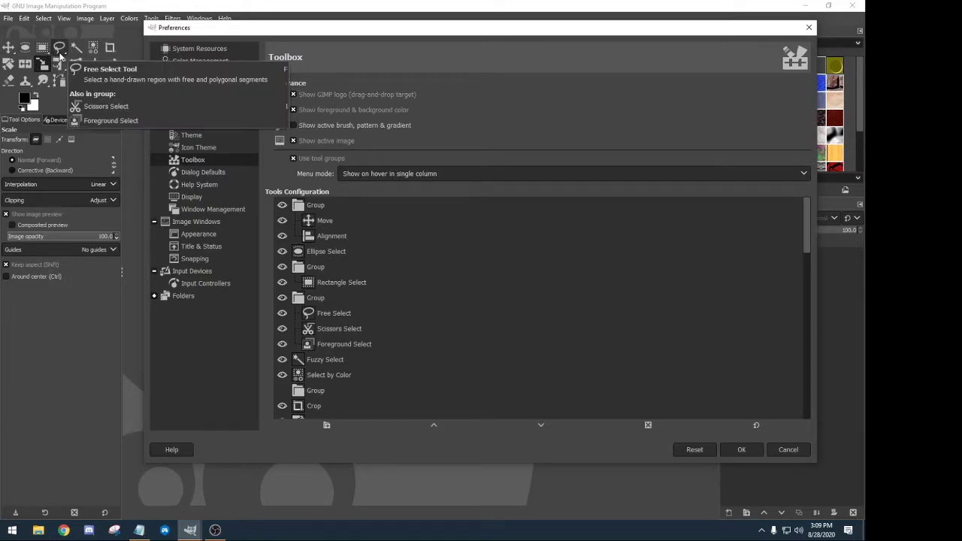
pyautogui.click(292, 158)
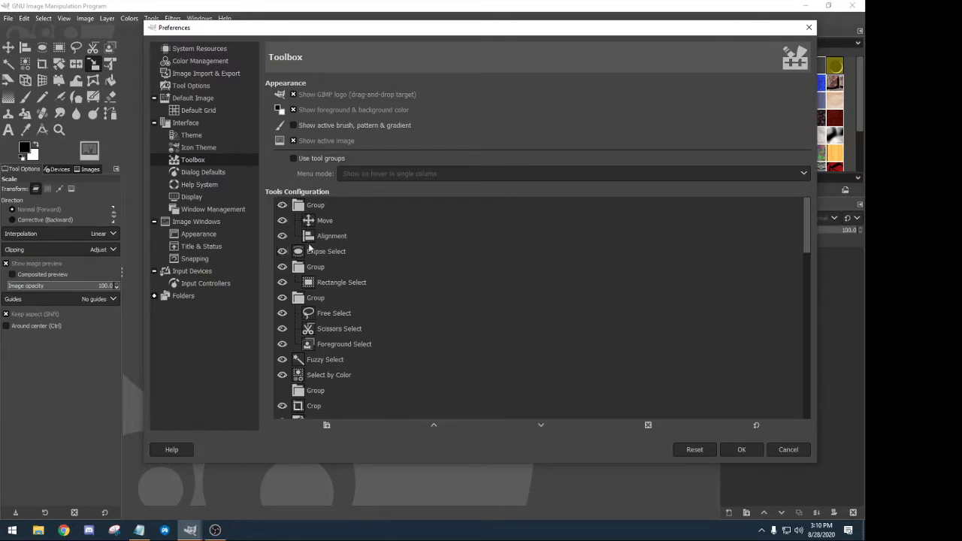
# Toggle the Rotate tool's visibility off and on in the tools configuration, and accept the preferences.
pyautogui.scroll(-3, 334, 332)
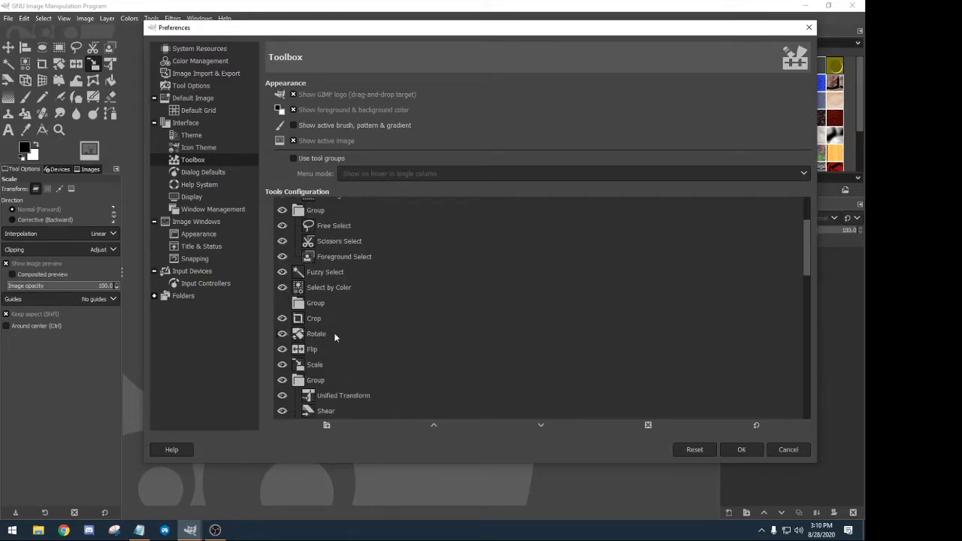
pyautogui.click(283, 334)
pyautogui.click(282, 331)
pyautogui.click(282, 331)
pyautogui.click(281, 332)
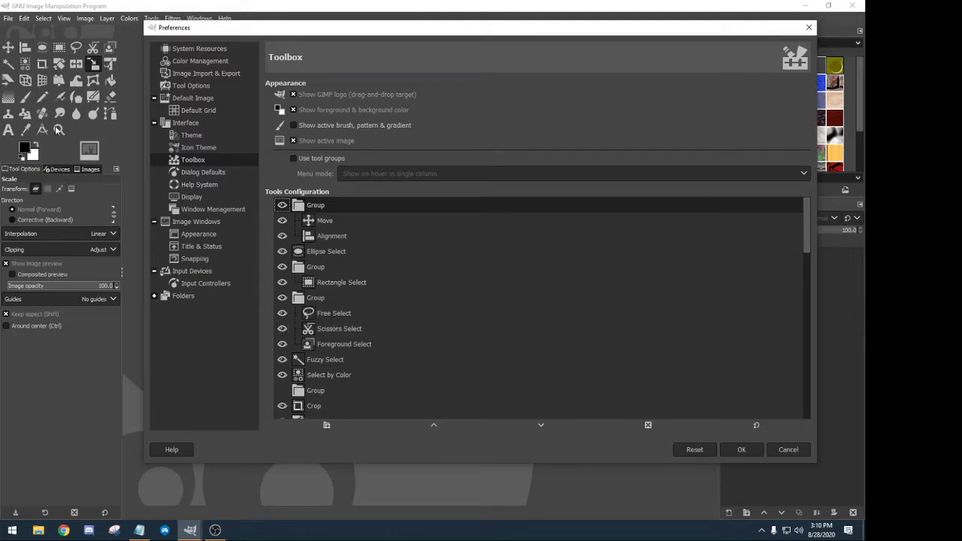
pyautogui.scroll(-3, 328, 352)
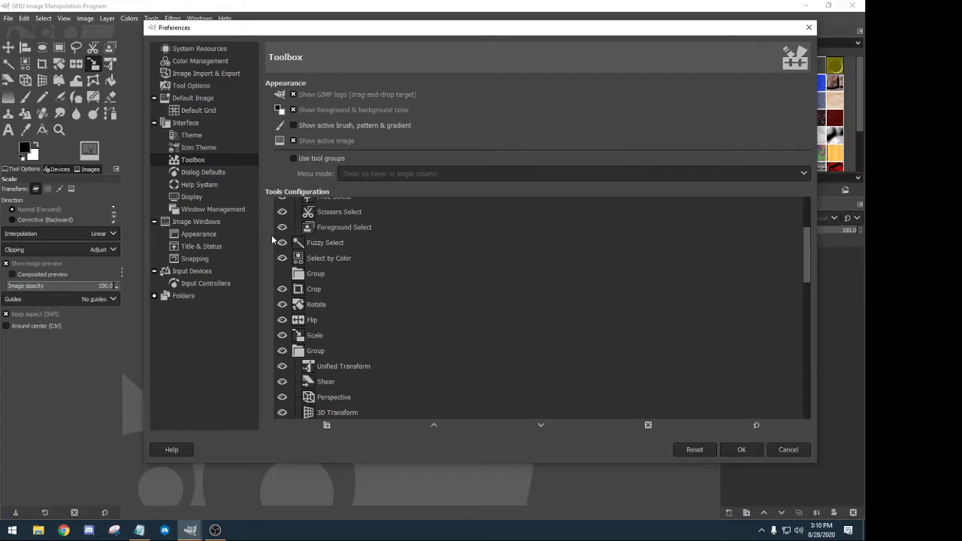
pyautogui.click(744, 451)
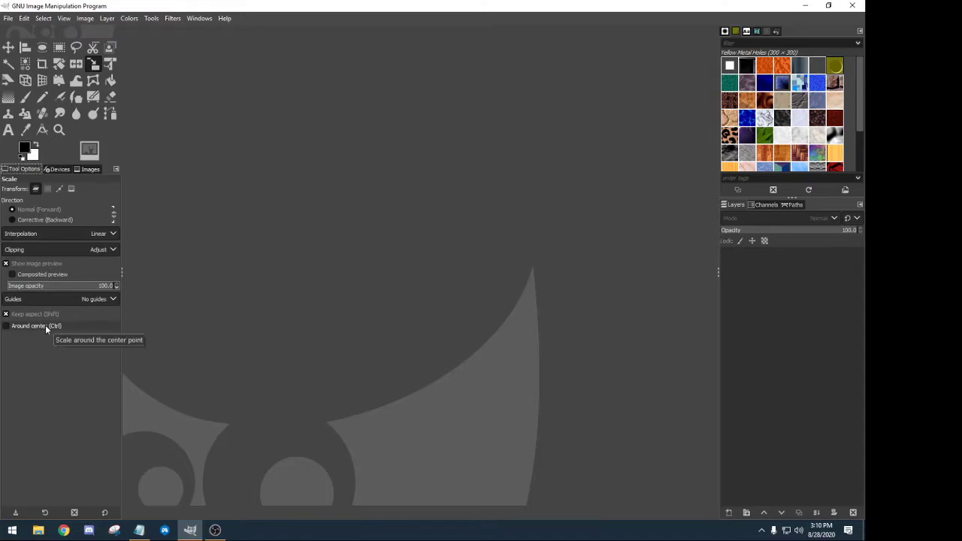
# Create a new 1920 × 1080 px image and bucket-fill its background with the black foreground color.
pyautogui.click(8, 19)
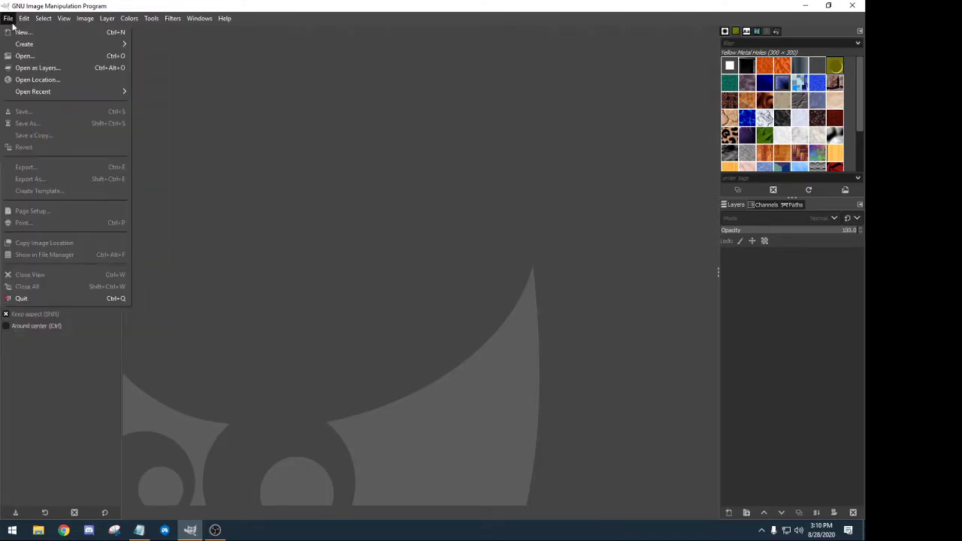
pyautogui.click(14, 32)
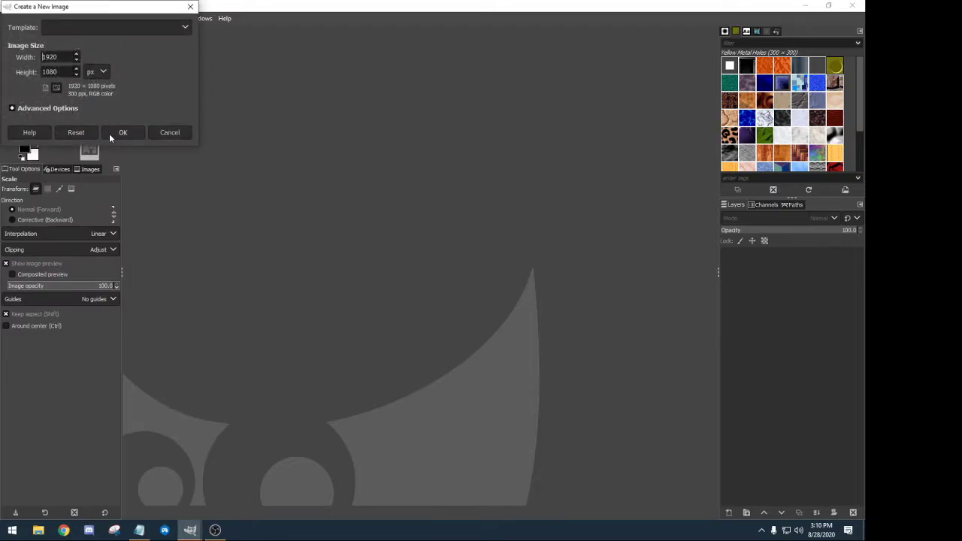
pyautogui.click(110, 133)
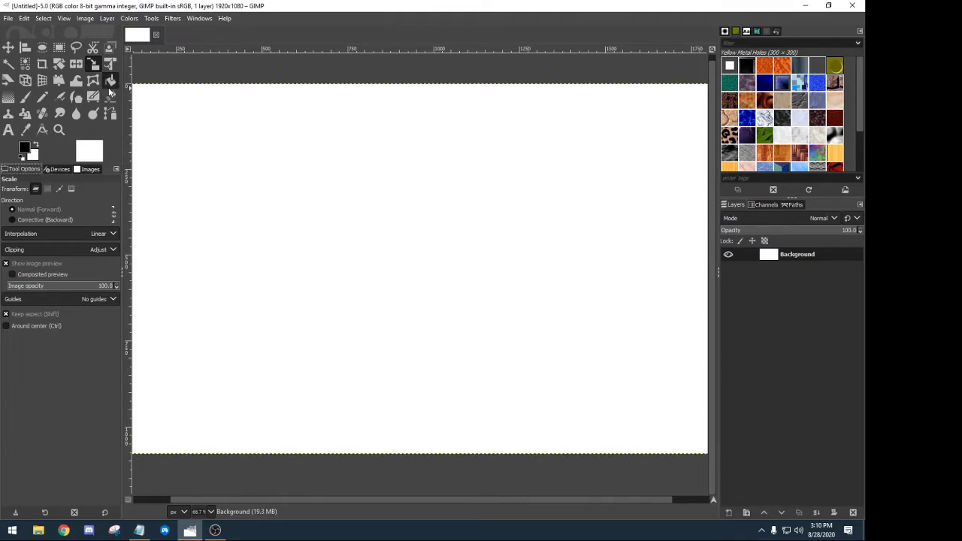
pyautogui.click(109, 80)
pyautogui.click(283, 188)
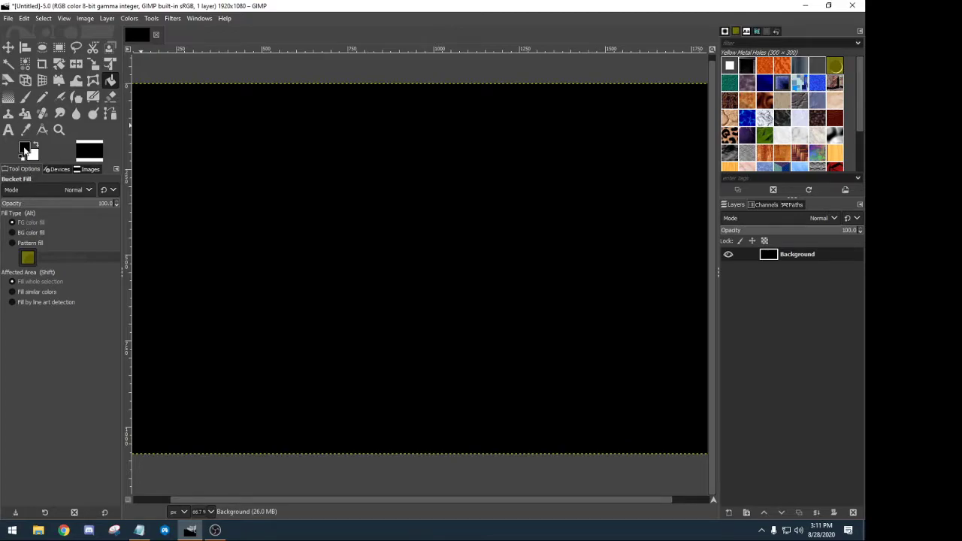
# Try the BG color and Pattern fill types for Bucket Fill, and look through the available brushes, patterns and fonts.
pyautogui.click(31, 232)
pyautogui.click(30, 242)
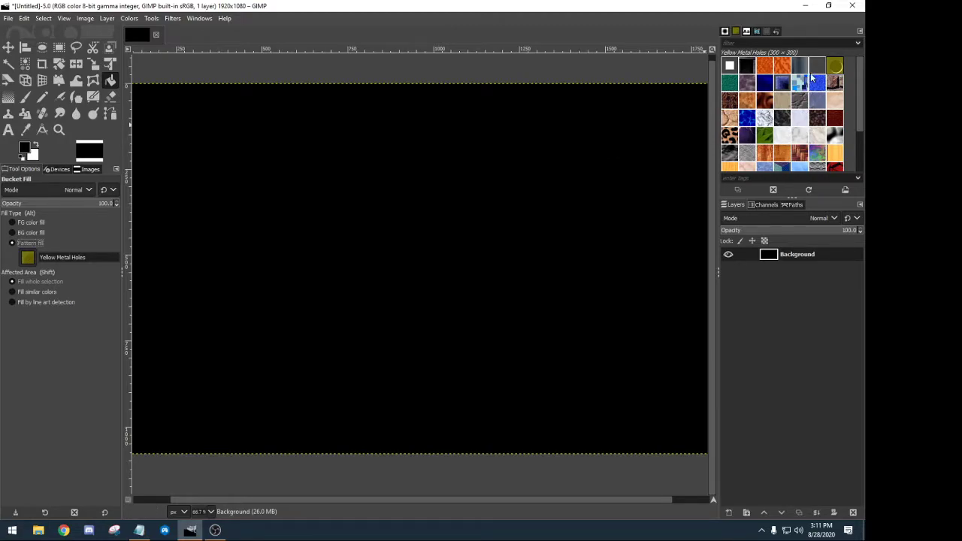
pyautogui.click(725, 33)
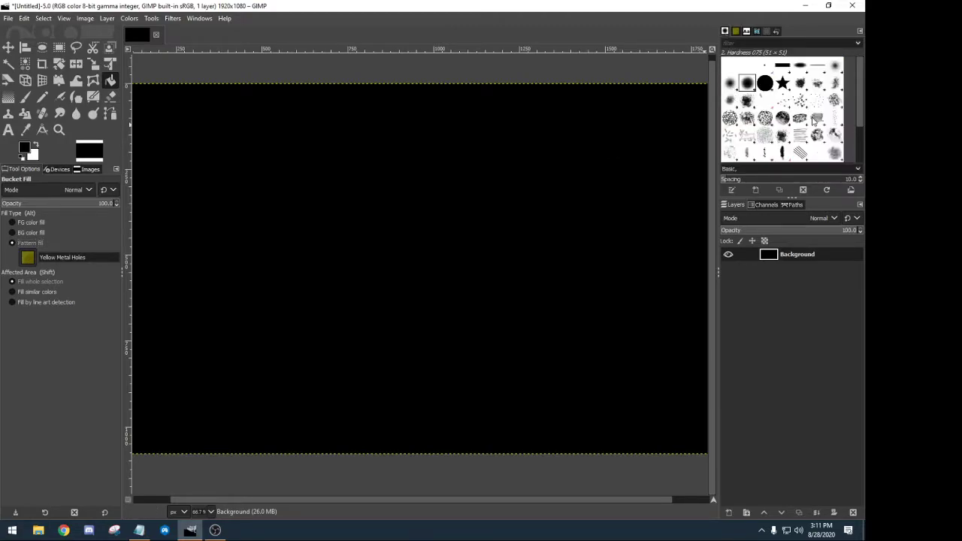
pyautogui.click(738, 32)
pyautogui.click(748, 33)
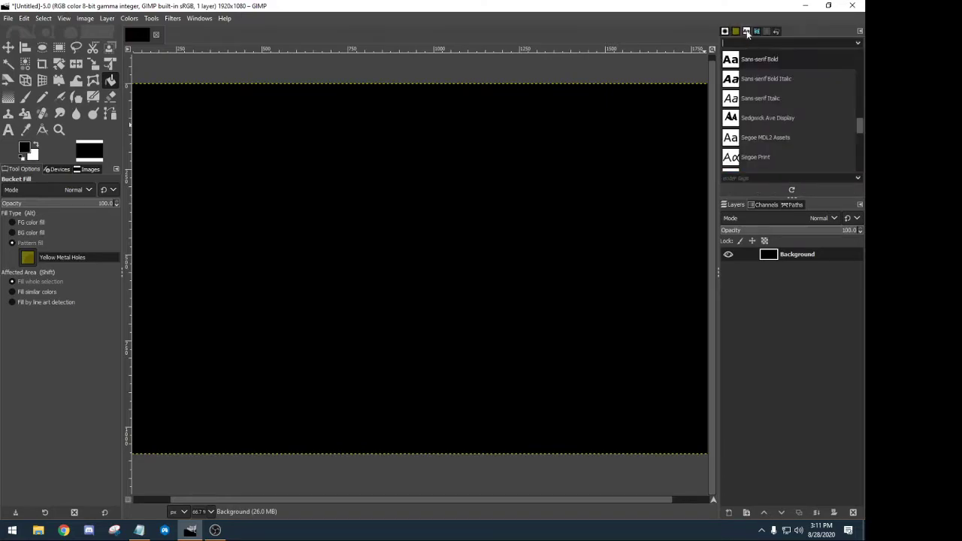
pyautogui.click(736, 33)
pyautogui.click(726, 33)
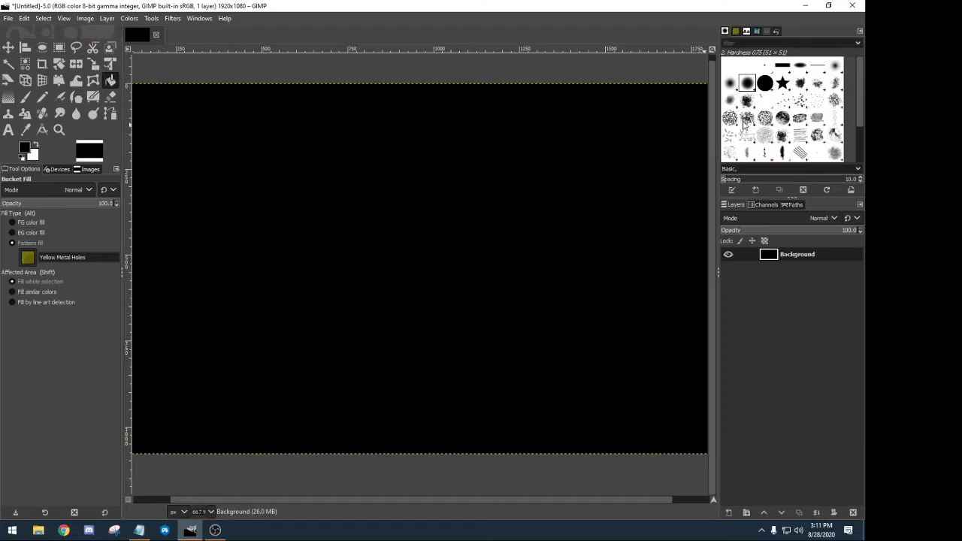
pyautogui.click(736, 33)
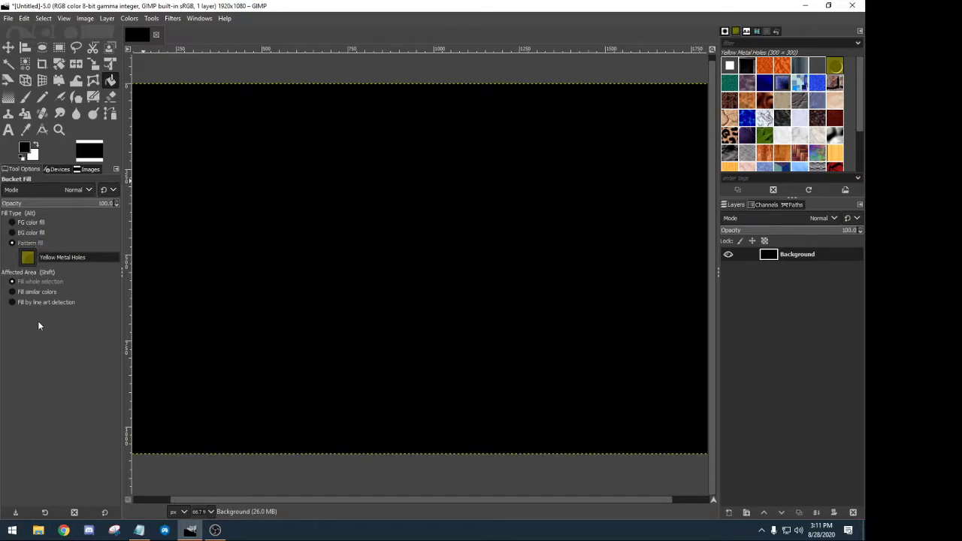
# Set Bucket Fill to the foreground color, change that color to dark blue 080858, and fill the background layer with it.
pyautogui.click(30, 223)
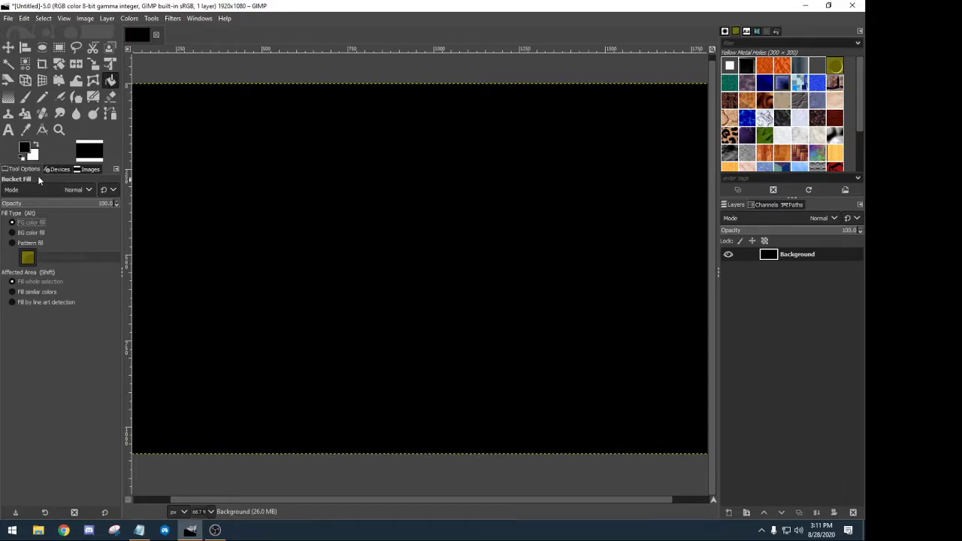
pyautogui.click(27, 148)
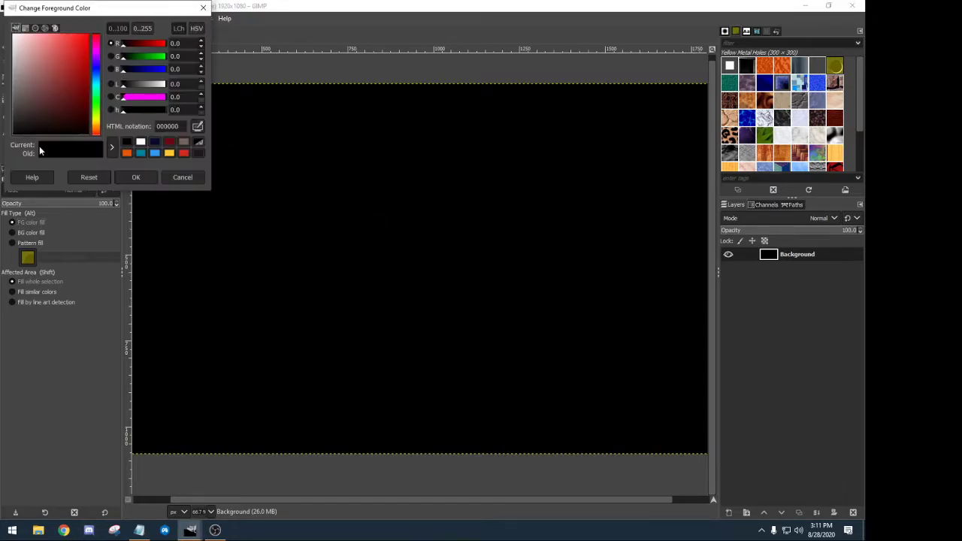
pyautogui.click(154, 146)
pyautogui.click(75, 74)
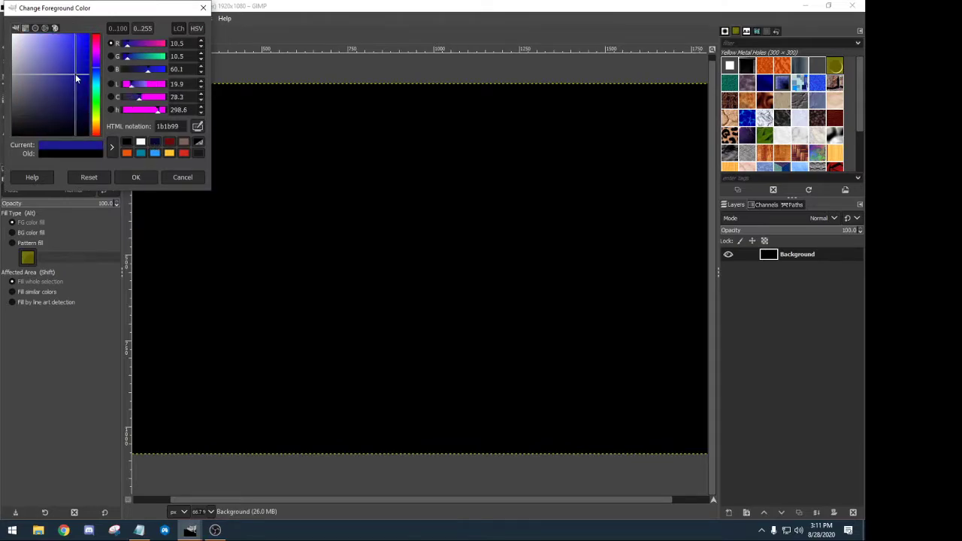
pyautogui.click(82, 102)
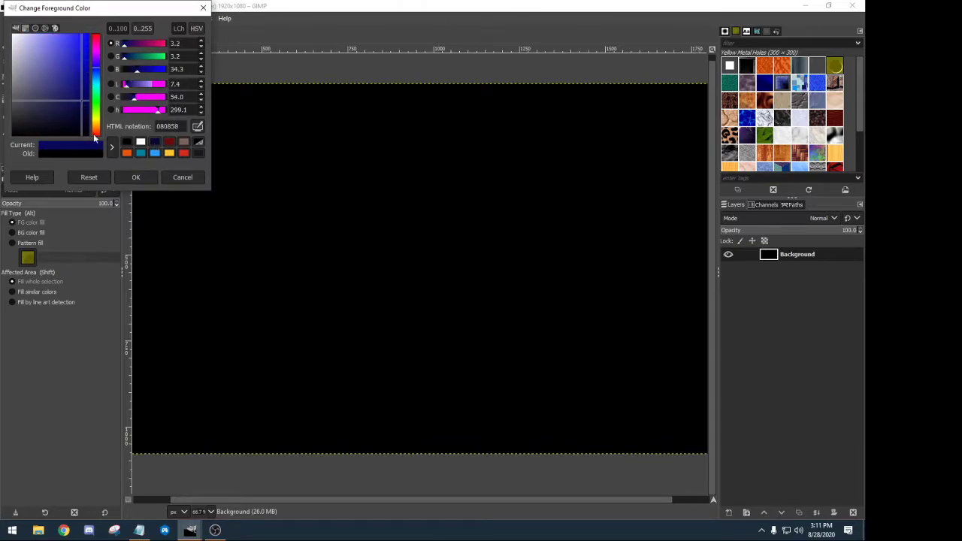
pyautogui.click(135, 178)
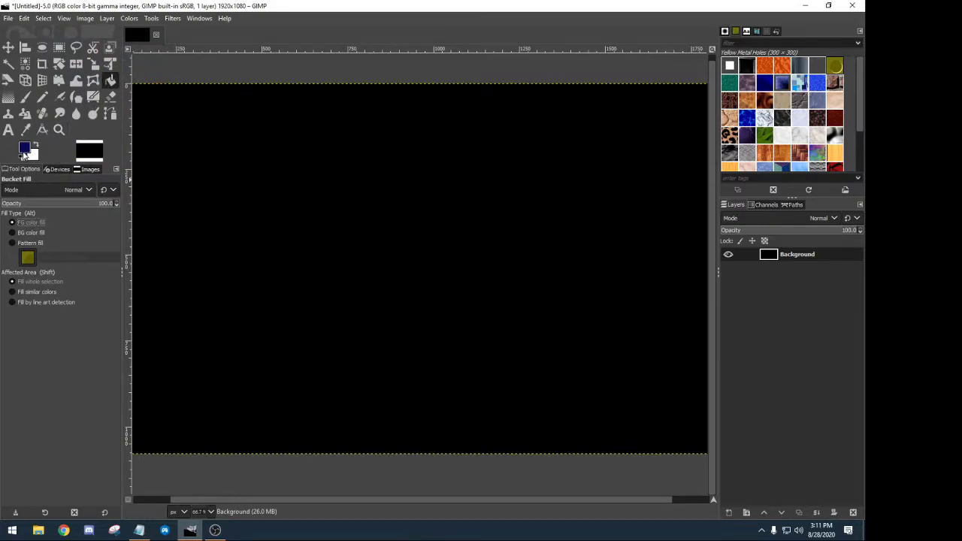
pyautogui.click(372, 232)
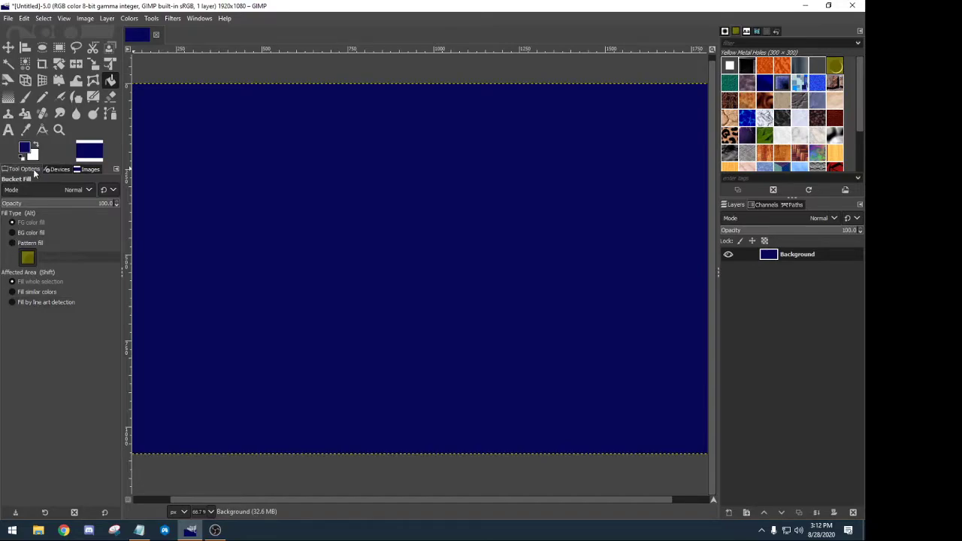
# Detach the Tool Options dialog from the dock into a floating window, reposition it and close it.
pyautogui.moveTo(31, 172); pyautogui.dragTo(210, 211)
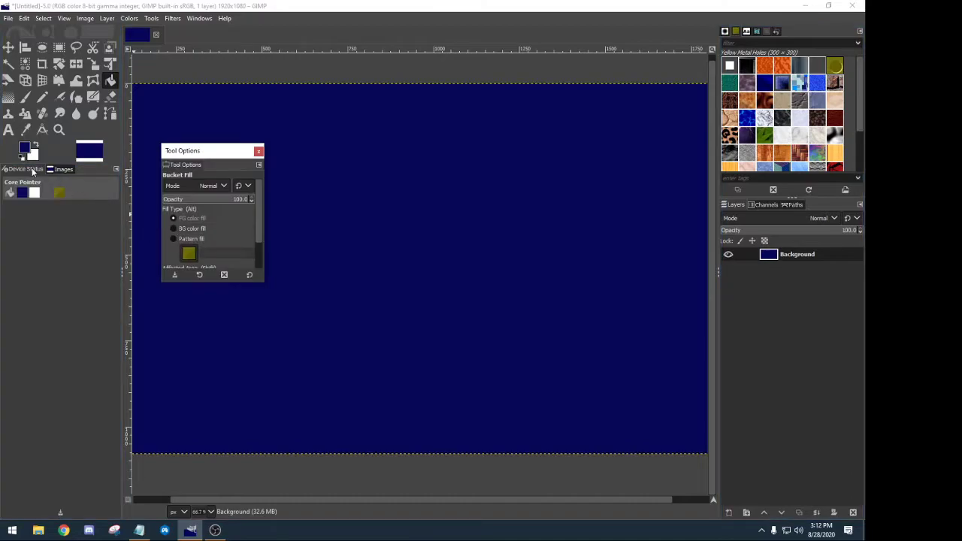
pyautogui.moveTo(231, 152); pyautogui.dragTo(239, 191)
pyautogui.click(273, 189)
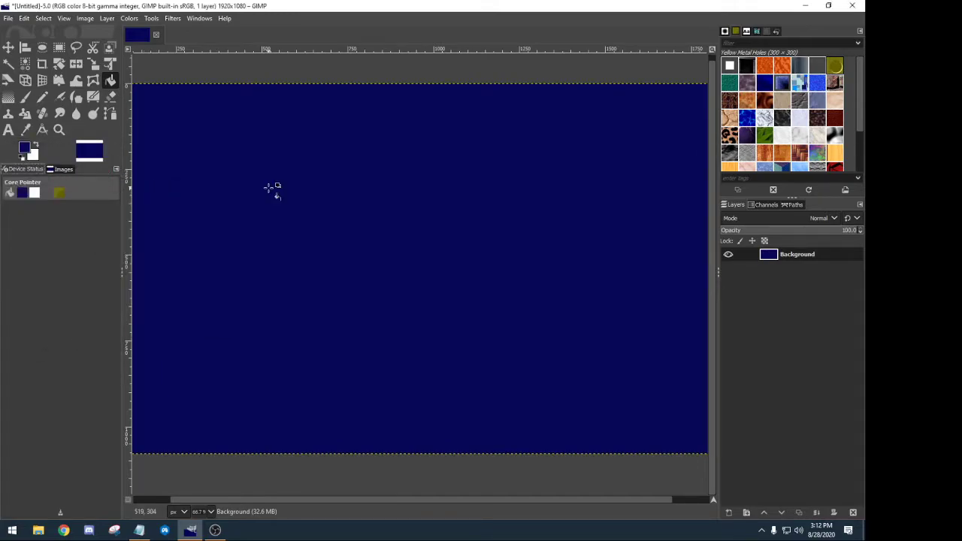
# Reopen the Tool Options dialog and dock it beside Device Status and Images below the toolbox.
pyautogui.click(199, 18)
pyautogui.moveTo(271, 45)
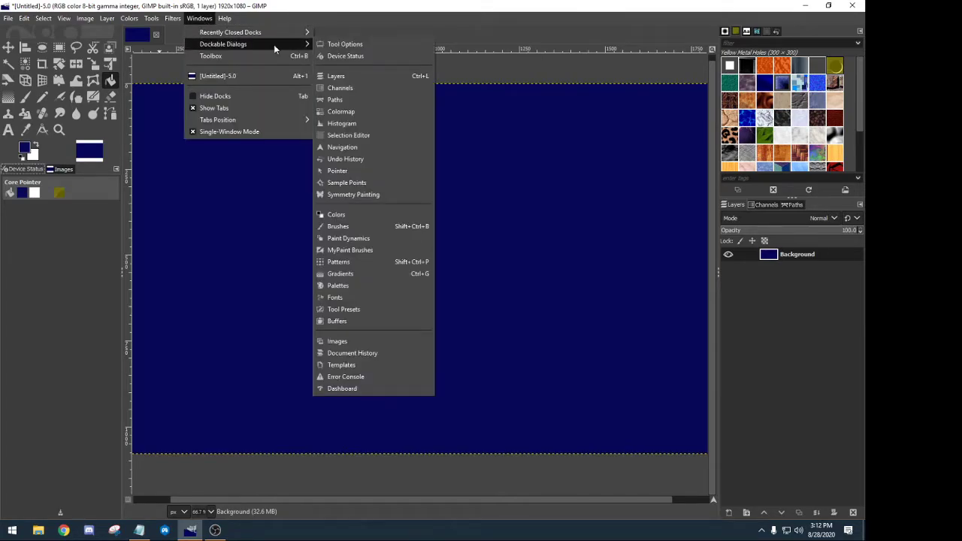
pyautogui.click(336, 47)
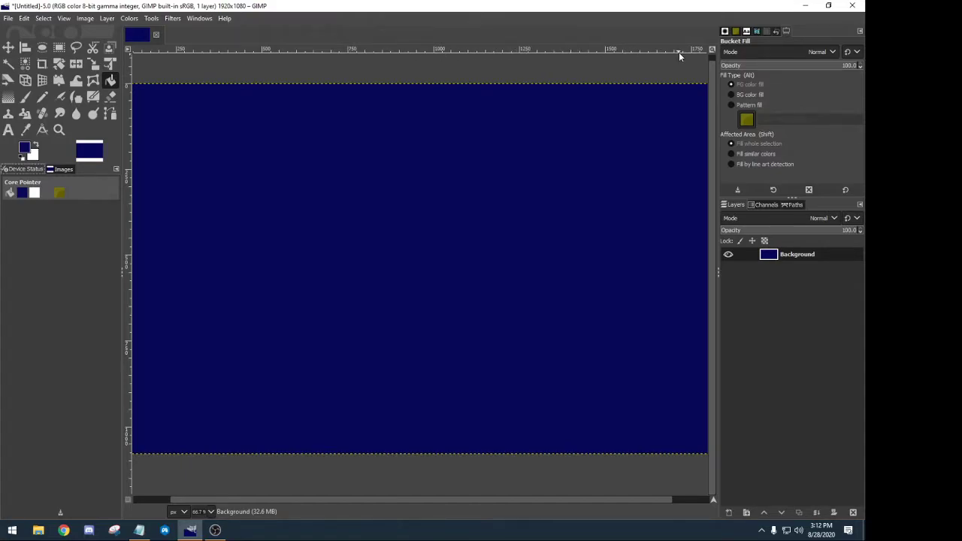
pyautogui.moveTo(784, 31); pyautogui.dragTo(70, 229)
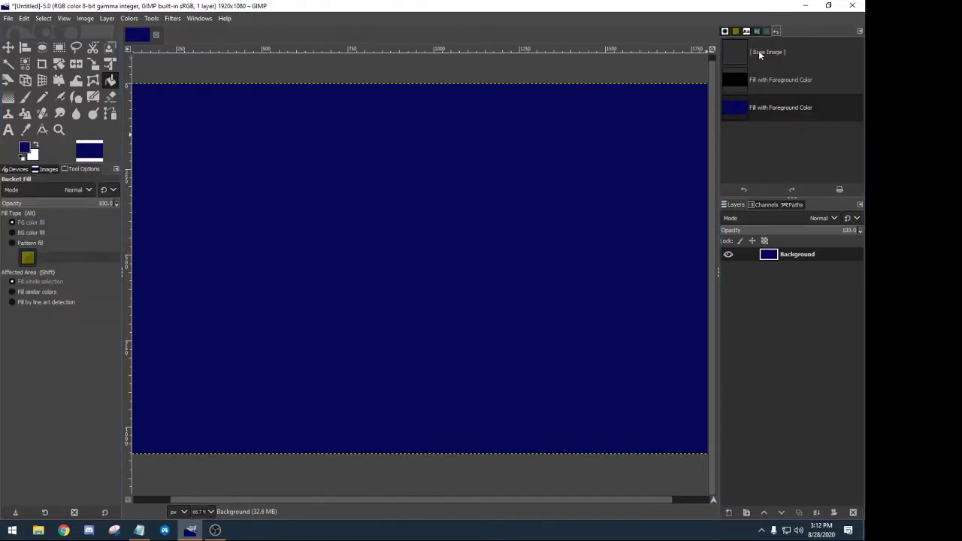
# Show the patterns list, and view Device Status before returning to Tool Options.
pyautogui.click(735, 32)
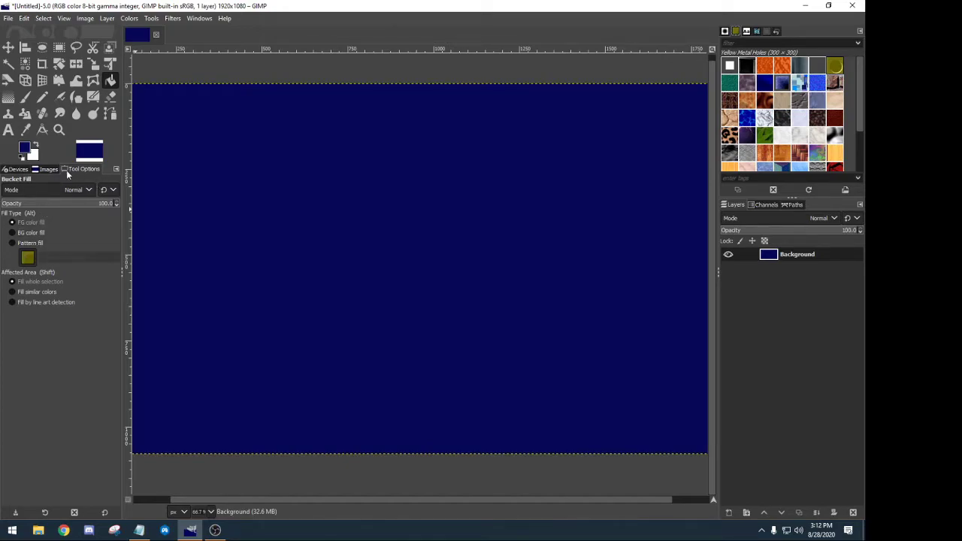
pyautogui.moveTo(79, 171)
pyautogui.mouseDown()
pyautogui.moveTo(18, 175)
pyautogui.moveTo(84, 172)
pyautogui.moveTo(72, 187)
pyautogui.mouseUp()
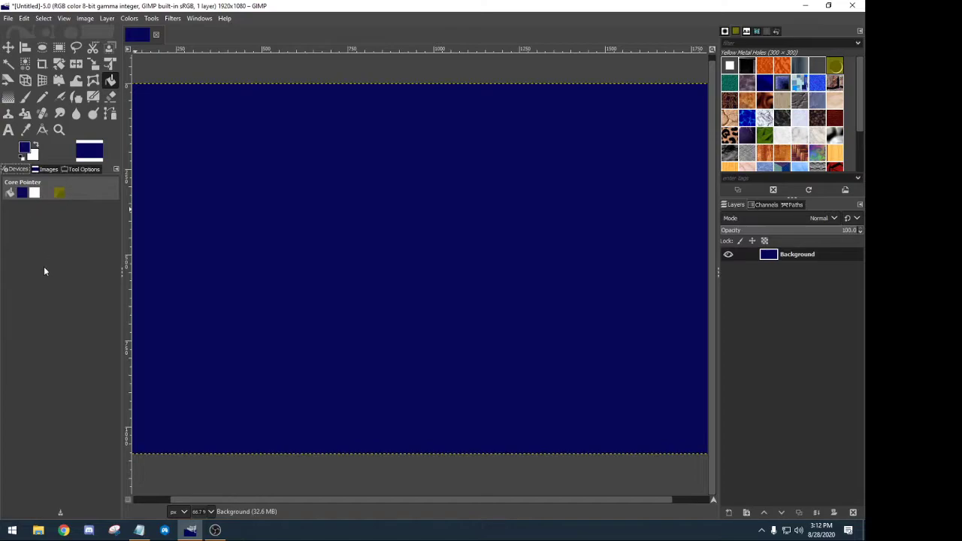
pyautogui.click(83, 169)
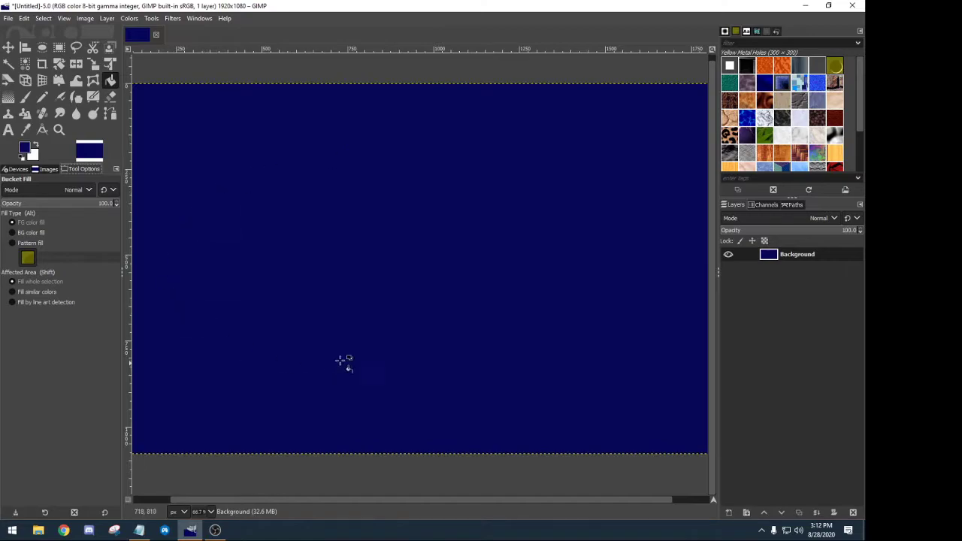
# Narrow the toolbox dock and the layers dock to widen the canvas area.
pyautogui.moveTo(122, 207)
pyautogui.mouseDown()
pyautogui.moveTo(83, 207)
pyautogui.moveTo(115, 208)
pyautogui.mouseUp()
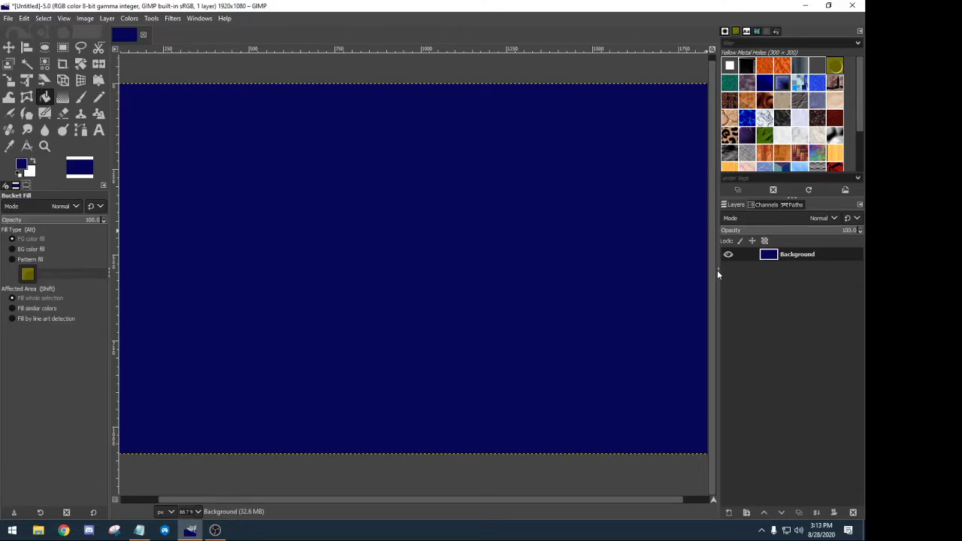
pyautogui.moveTo(719, 275); pyautogui.dragTo(739, 267)
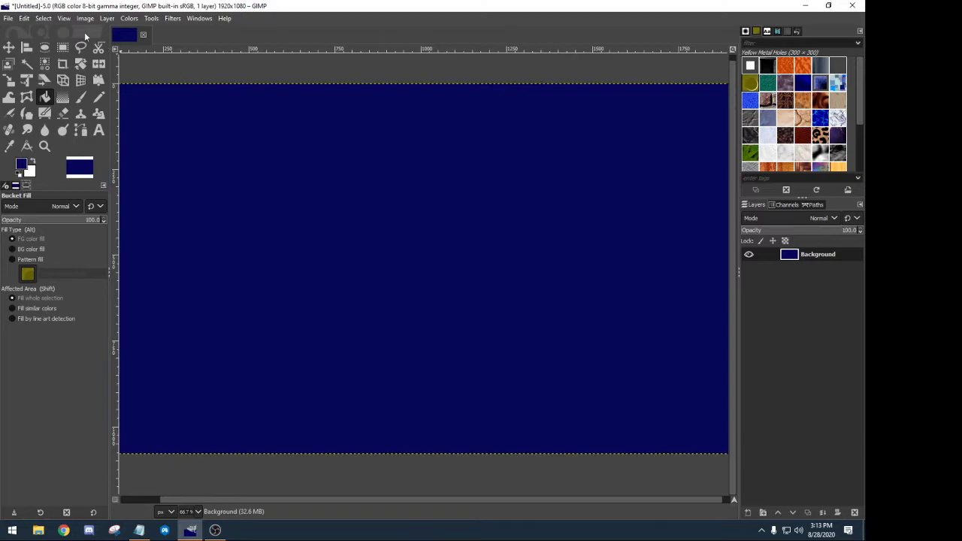
# Switch to File Explorer, move its window over the canvas and open USB Drive (D:).
pyautogui.click(7, 19)
pyautogui.click(7, 19)
pyautogui.click(37, 530)
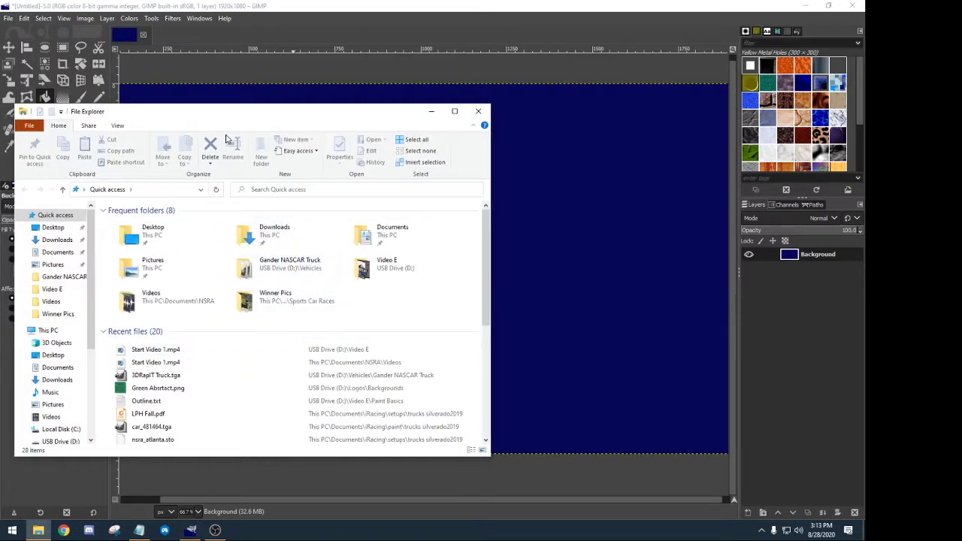
pyautogui.moveTo(222, 112); pyautogui.dragTo(329, 114)
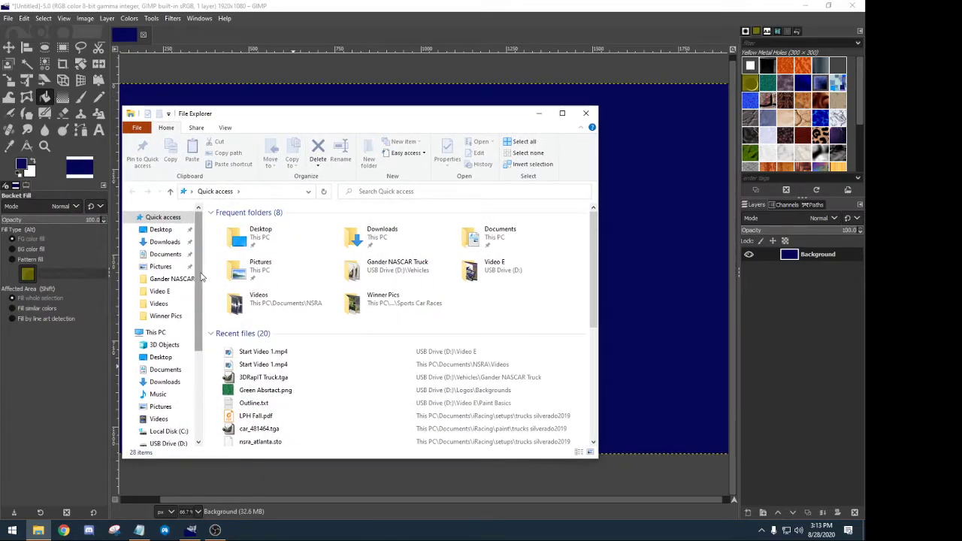
pyautogui.moveTo(201, 278); pyautogui.dragTo(200, 363)
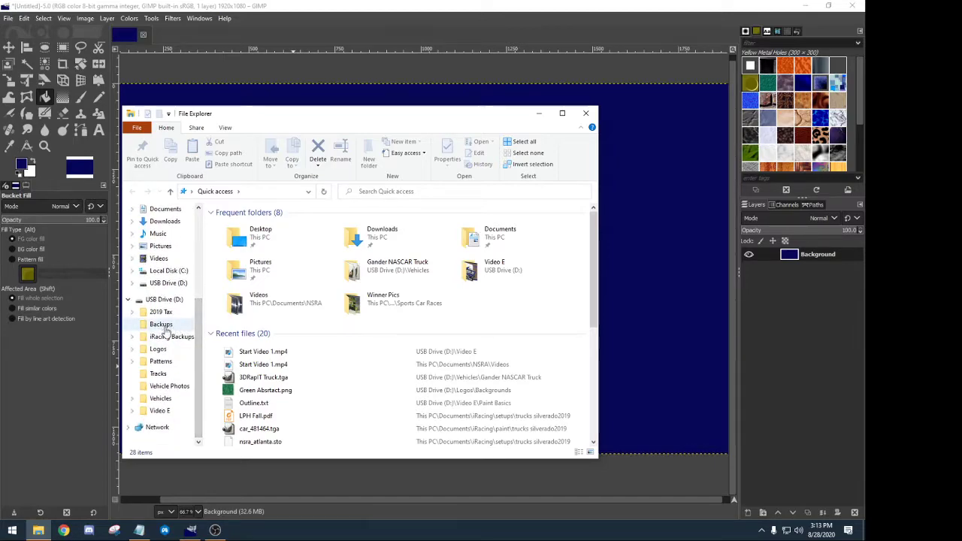
pyautogui.click(176, 300)
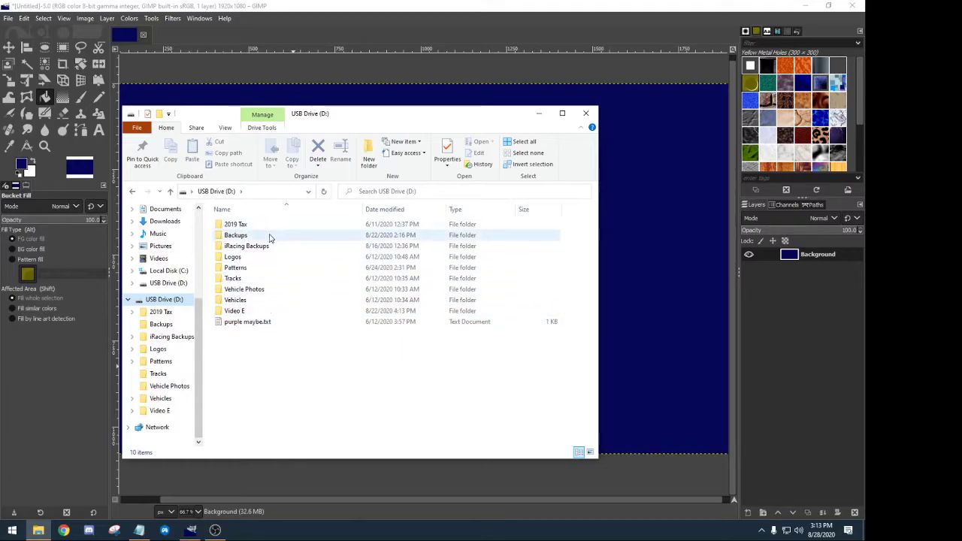
# Go through the folders on the USB drive from Logos down to Video E.
pyautogui.click(235, 271)
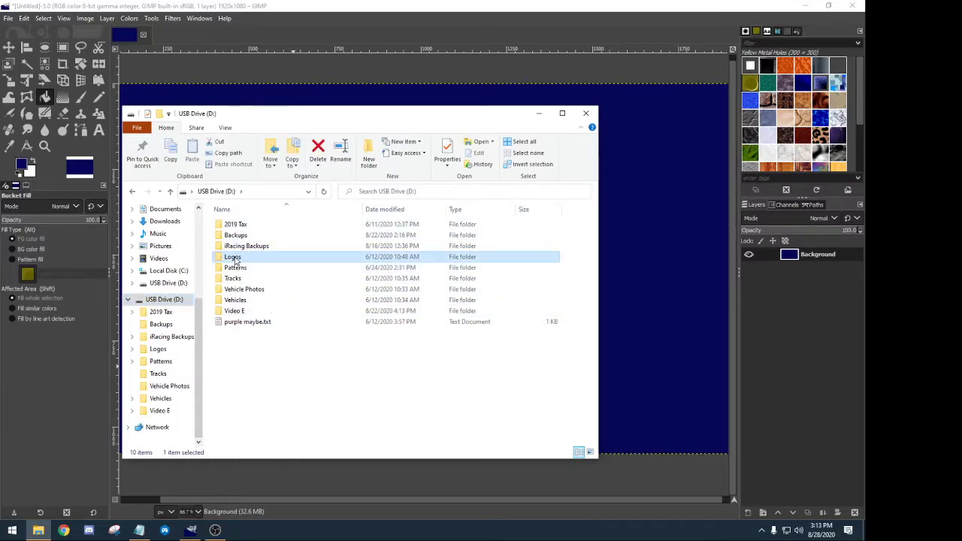
pyautogui.press('Down')
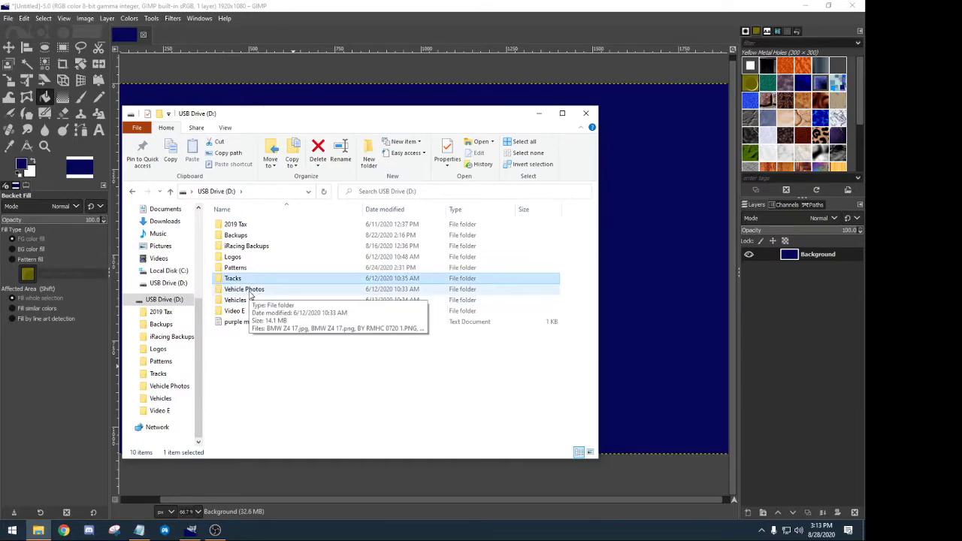
pyautogui.press('Down')
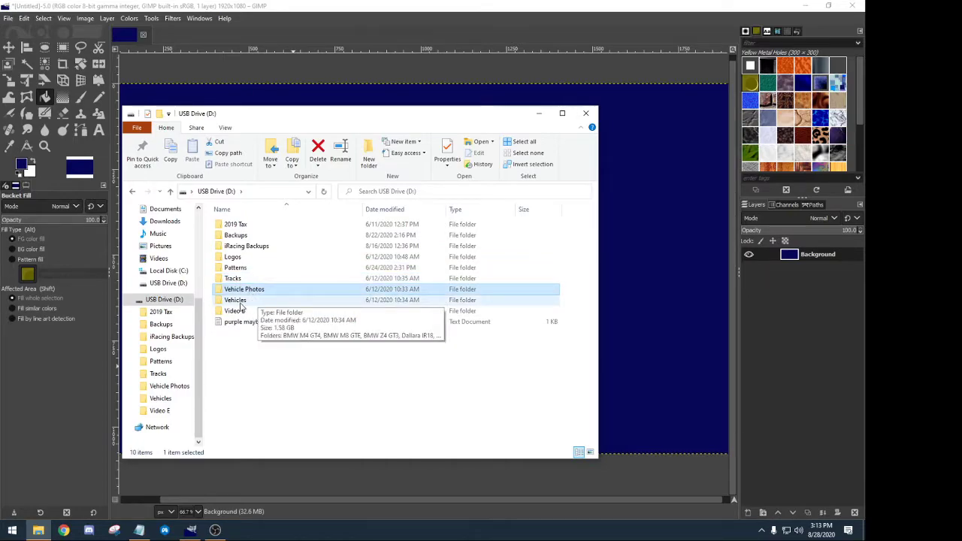
pyautogui.press('Down')
pyautogui.press('Down')
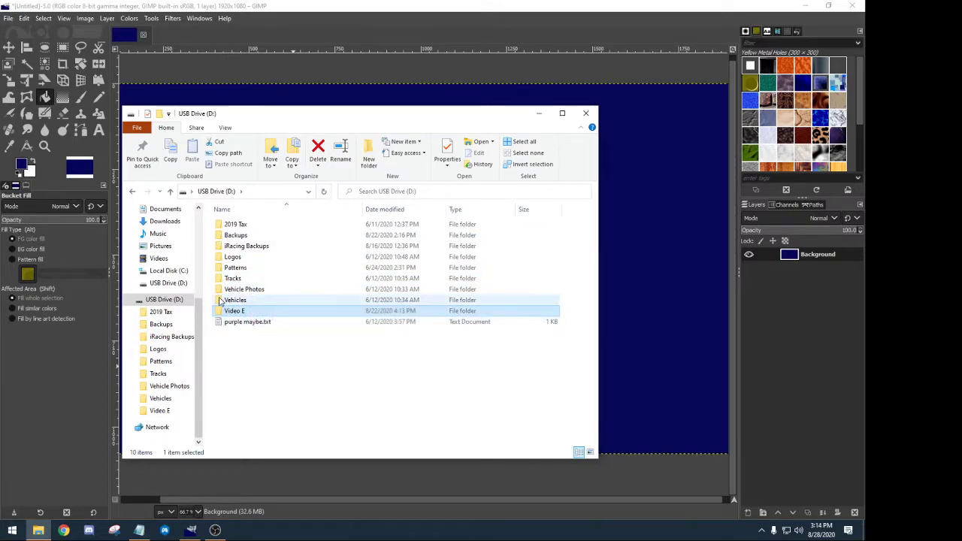
# Browse the Logos folder, open its Royals Logos subfolder and select the MLB1.png logo.
pyautogui.doubleClick(237, 257)
pyautogui.scroll(-8, 353, 294)
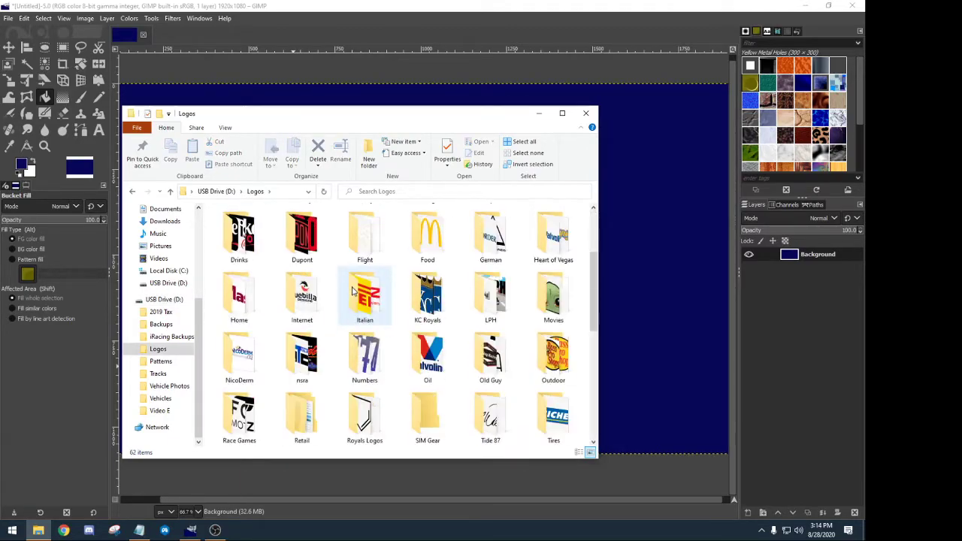
pyautogui.scroll(2, 353, 291)
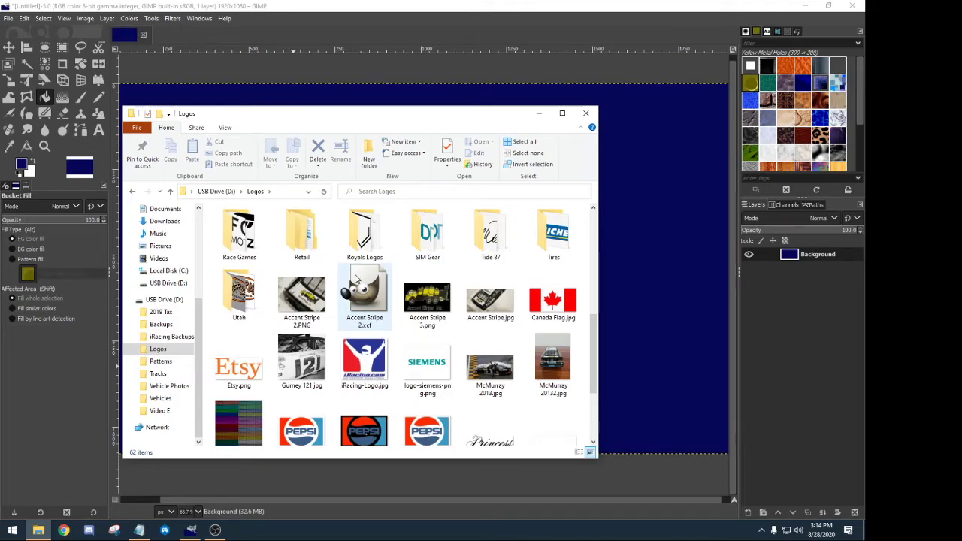
pyautogui.doubleClick(352, 240)
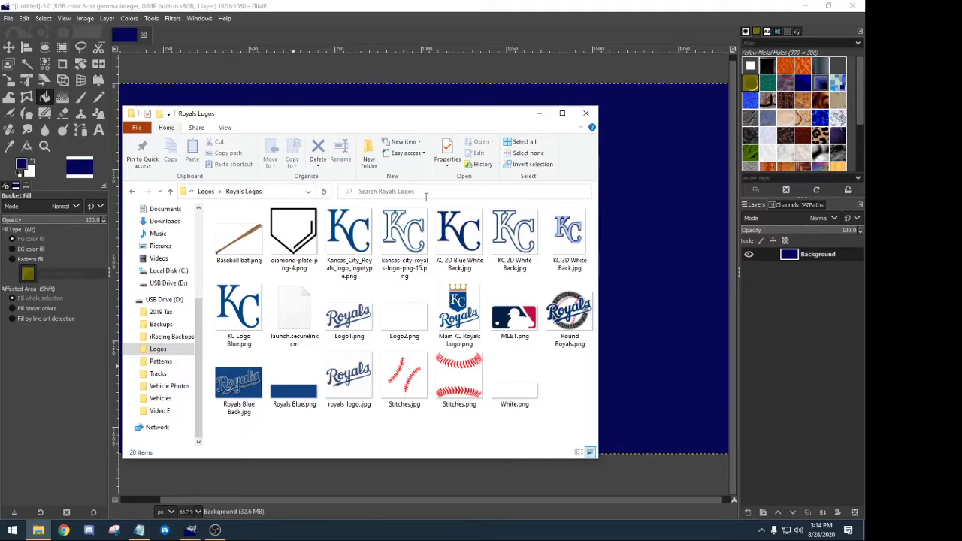
pyautogui.click(519, 322)
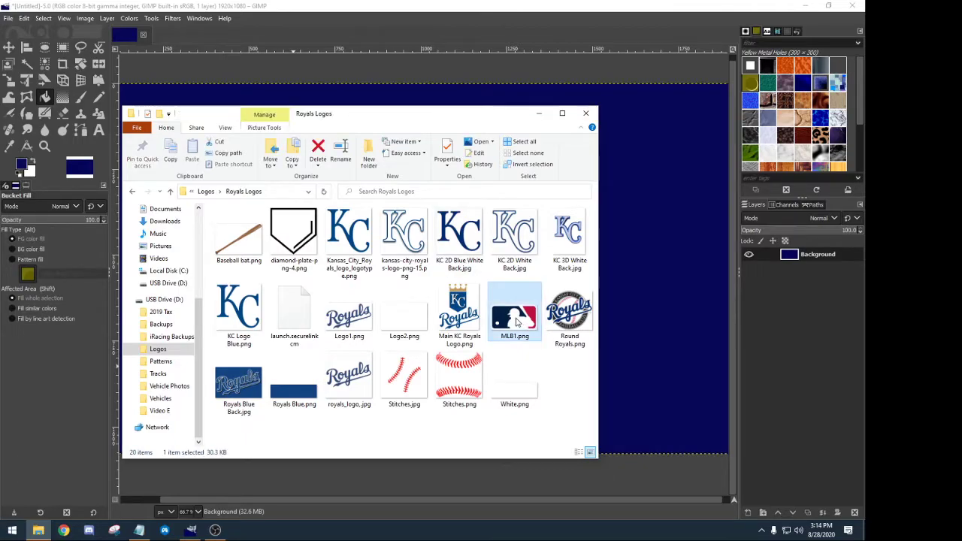
pyautogui.doubleClick(517, 322)
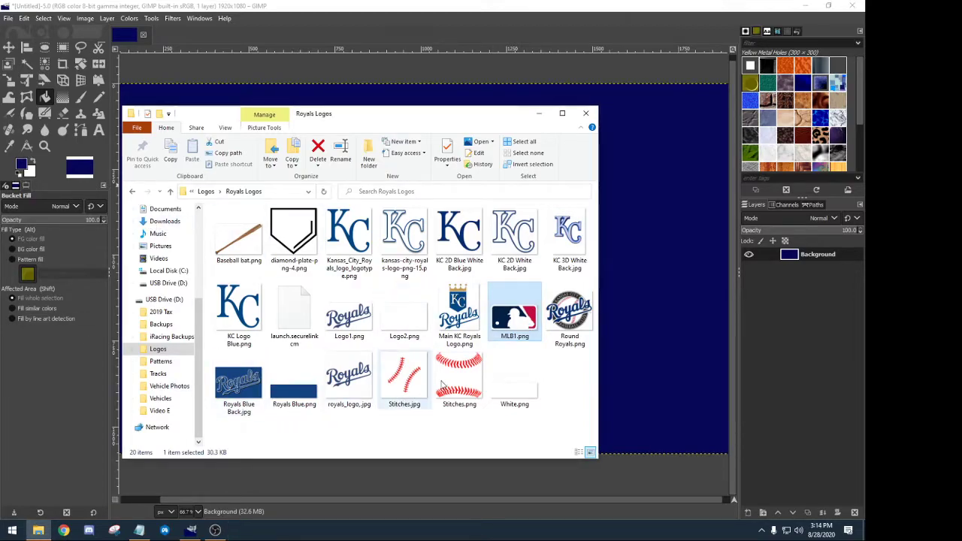
# Go back to Logos, open the nsra folder and add NSRA1.png to the GIMP image as a new layer.
pyautogui.moveTo(414, 118); pyautogui.dragTo(344, 143)
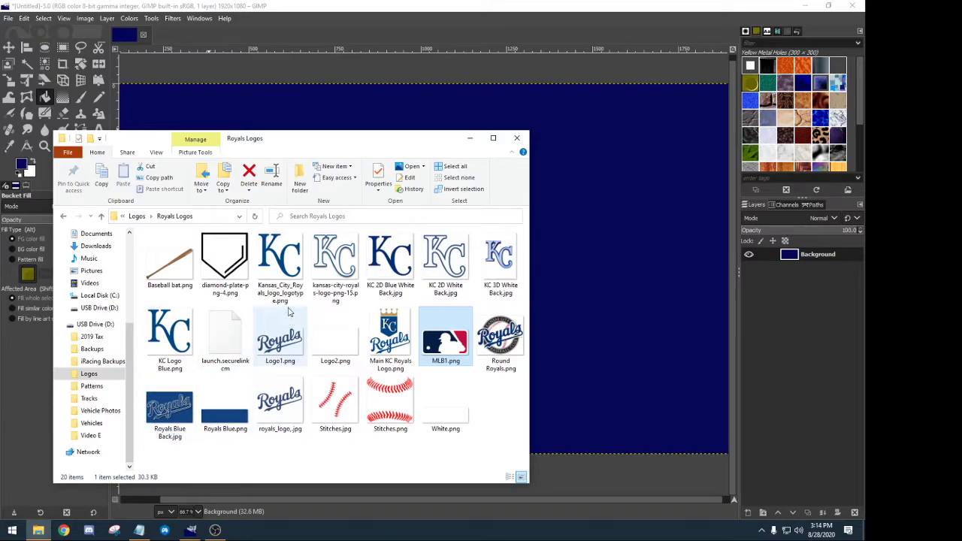
pyautogui.click(136, 216)
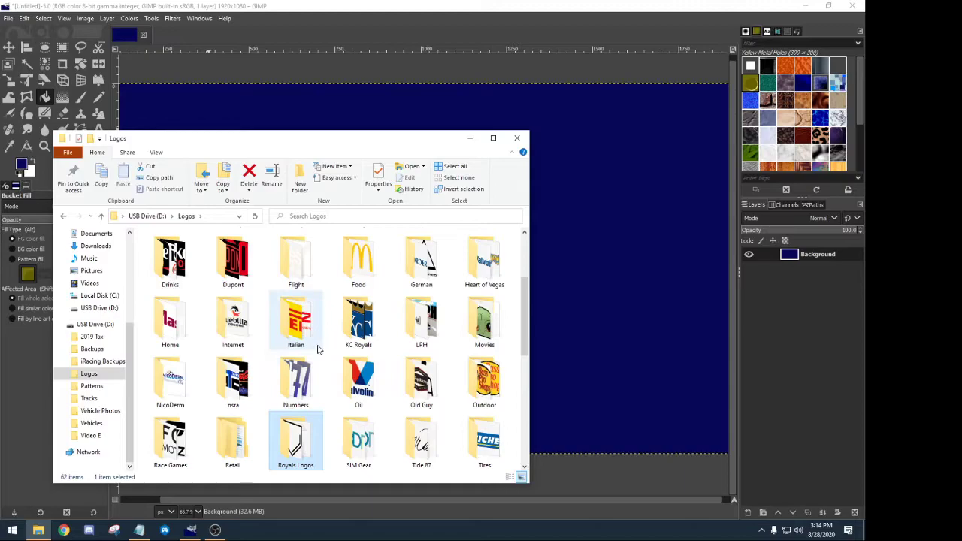
pyautogui.scroll(-2, 319, 350)
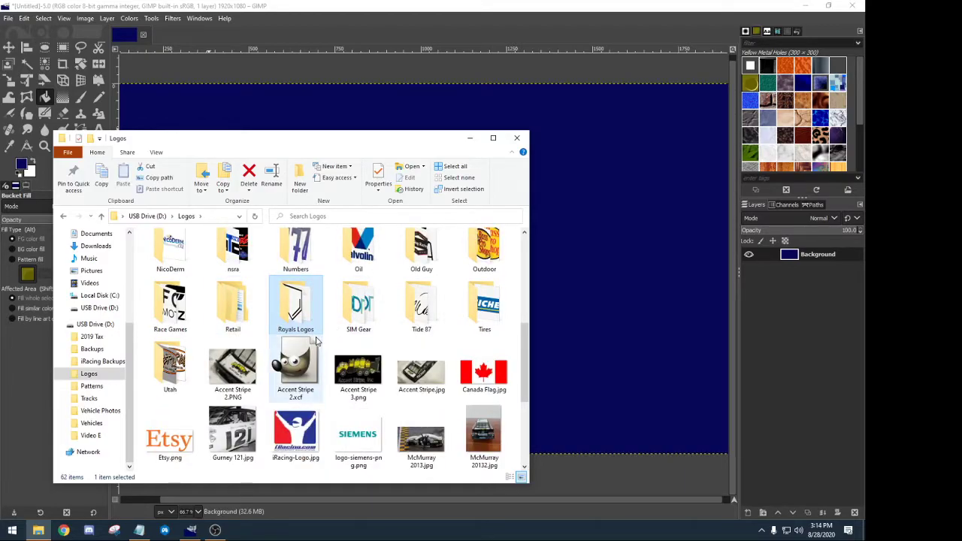
pyautogui.doubleClick(233, 250)
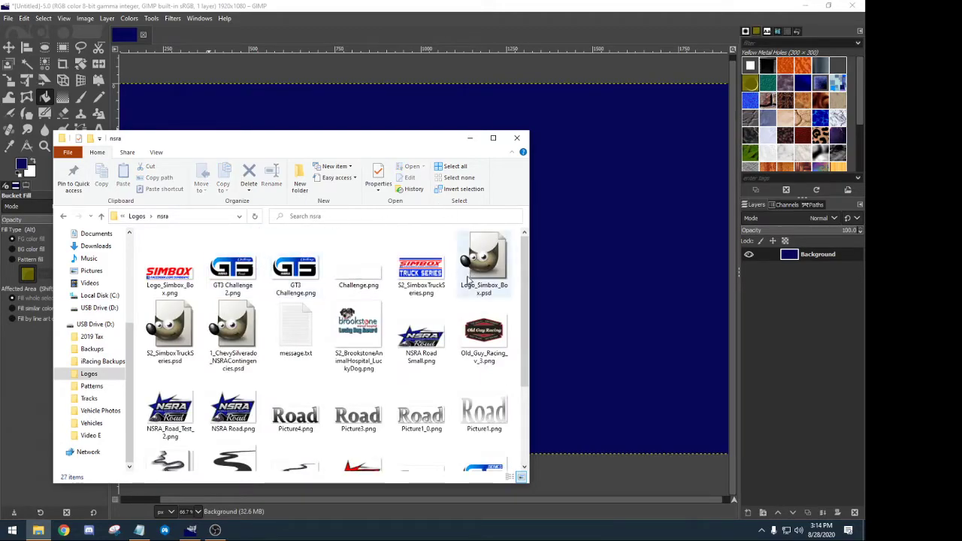
pyautogui.scroll(-3, 383, 364)
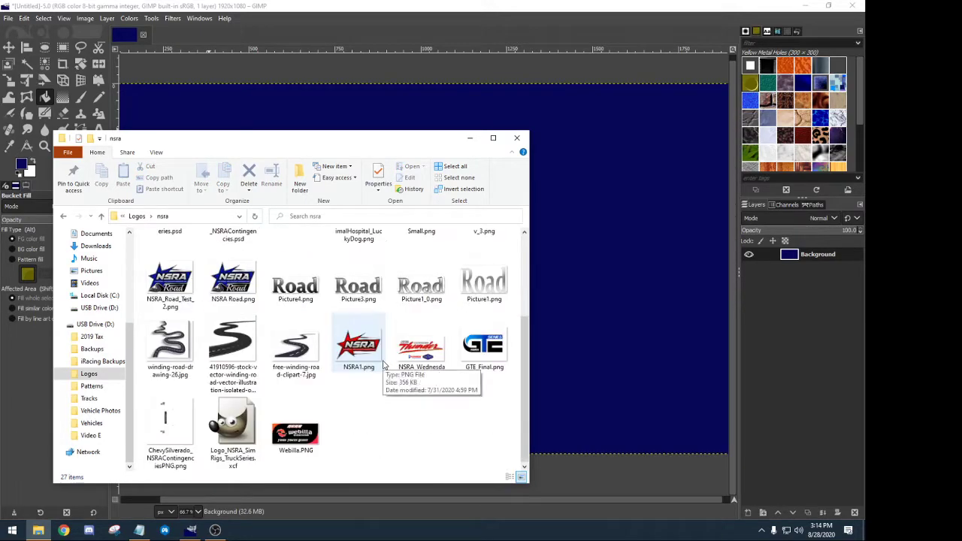
pyautogui.moveTo(383, 363); pyautogui.dragTo(594, 271)
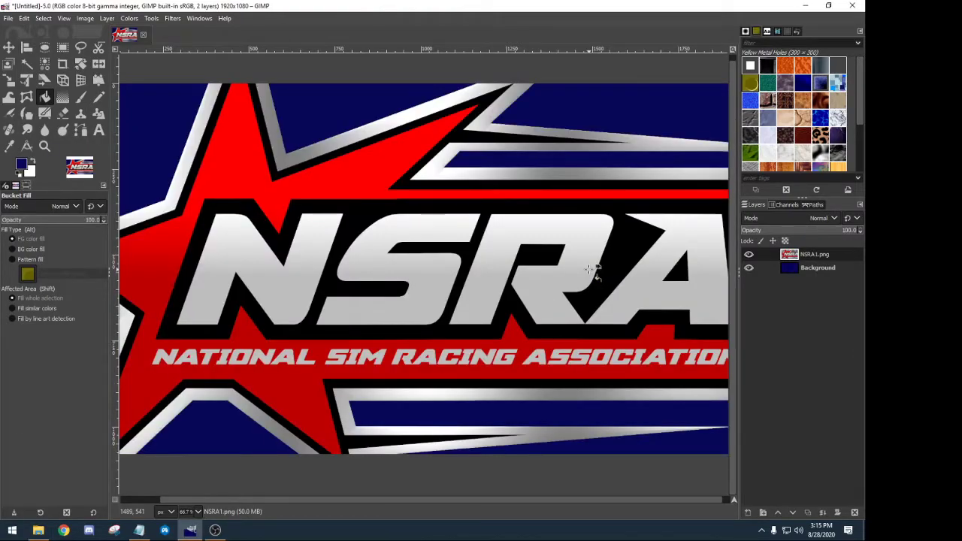
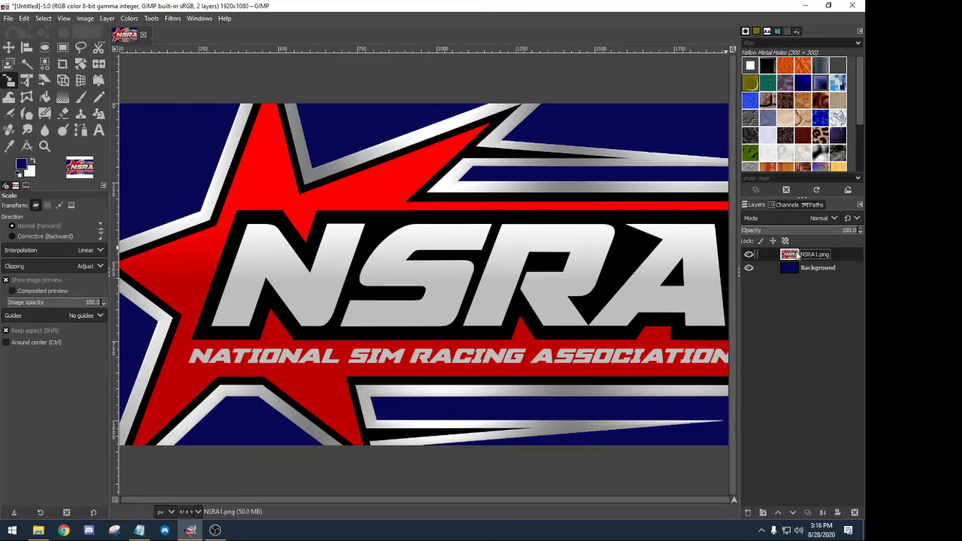
# Scale the NSRA1.png layer down proportionally to about 1888 × 1317 px and move it to the middle of the canvas.
pyautogui.click(390, 226)
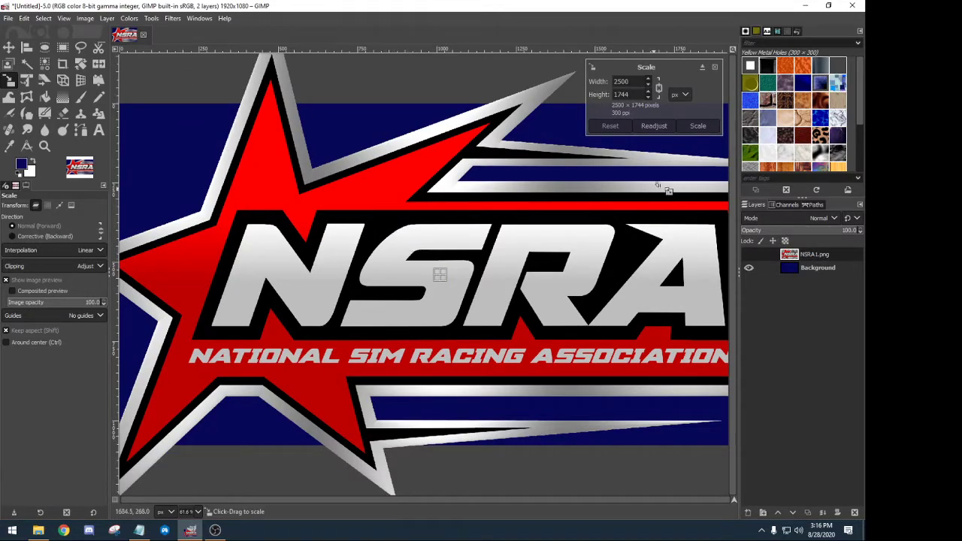
pyautogui.click(658, 92)
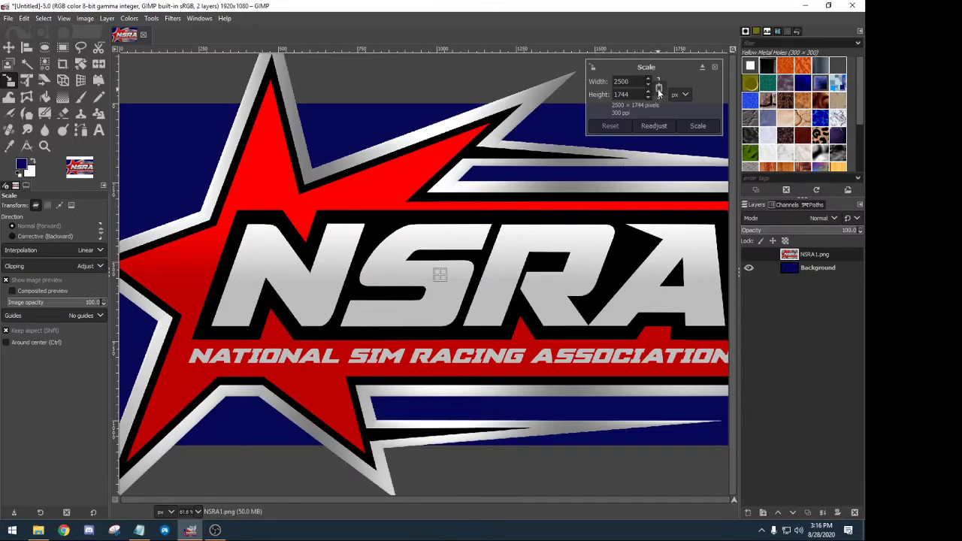
pyautogui.click(659, 90)
pyautogui.click(659, 91)
pyautogui.click(659, 91)
pyautogui.click(659, 91)
pyautogui.click(649, 85)
pyautogui.moveTo(650, 89); pyautogui.dragTo(650, 89)
pyautogui.click(692, 128)
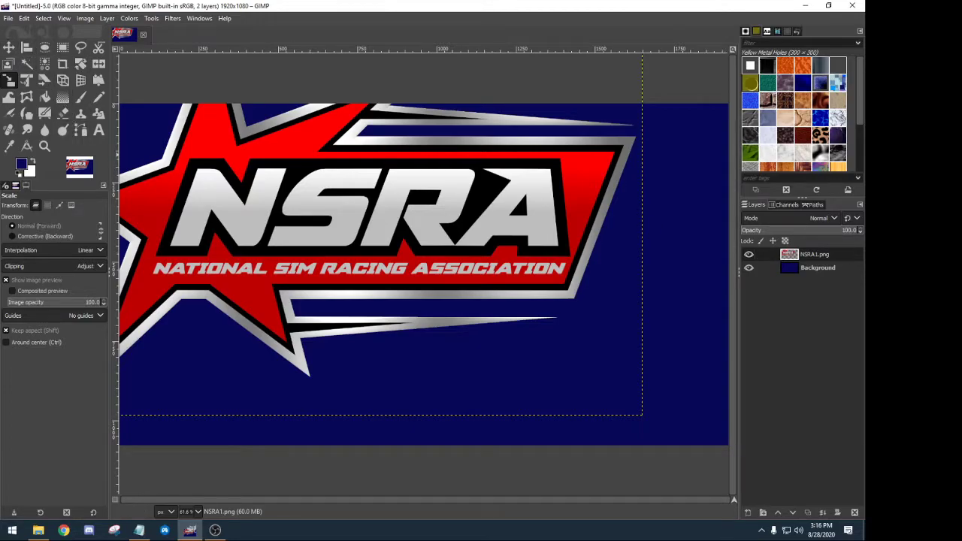
pyautogui.click(10, 50)
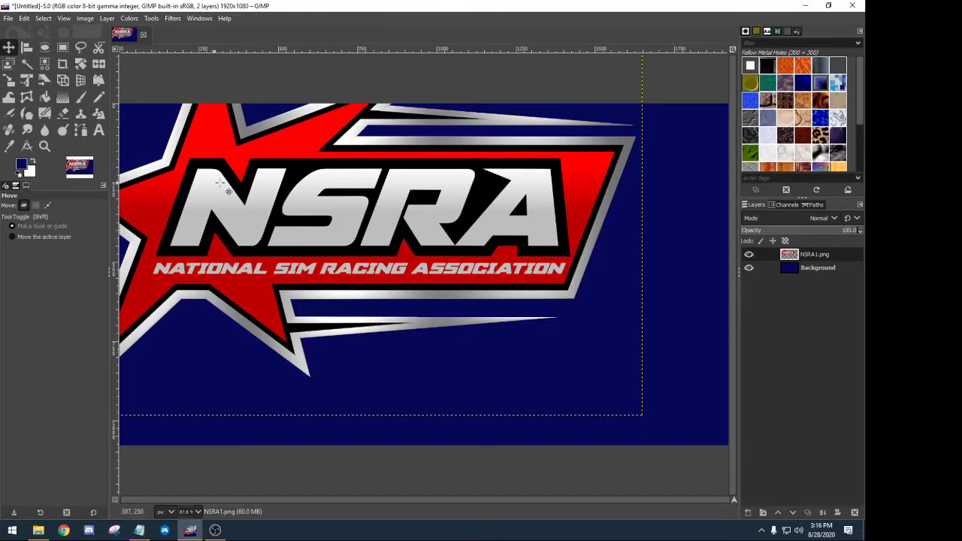
pyautogui.moveTo(256, 192); pyautogui.dragTo(343, 248)
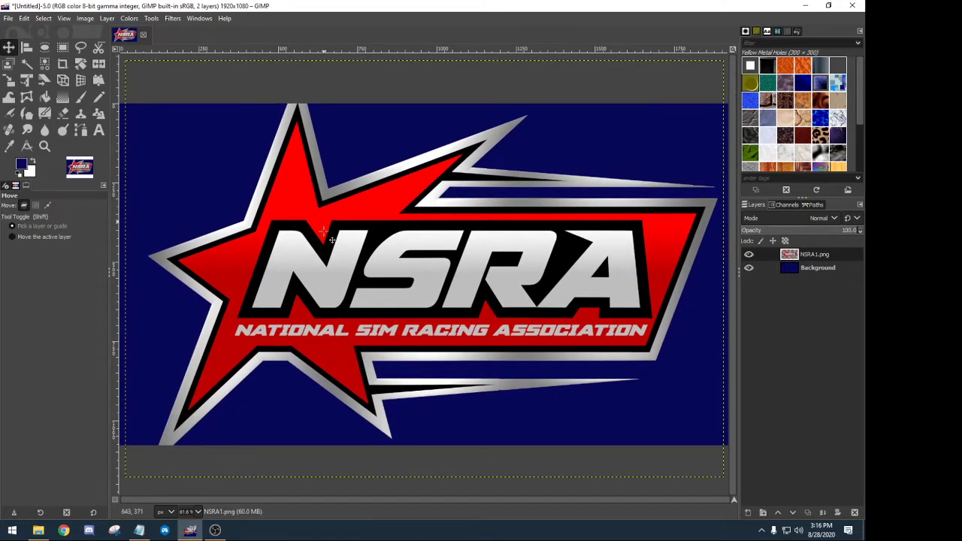
# Scale the logo layer down further, to about 1477 × 1031 px, so it fits within the canvas height.
pyautogui.click(9, 81)
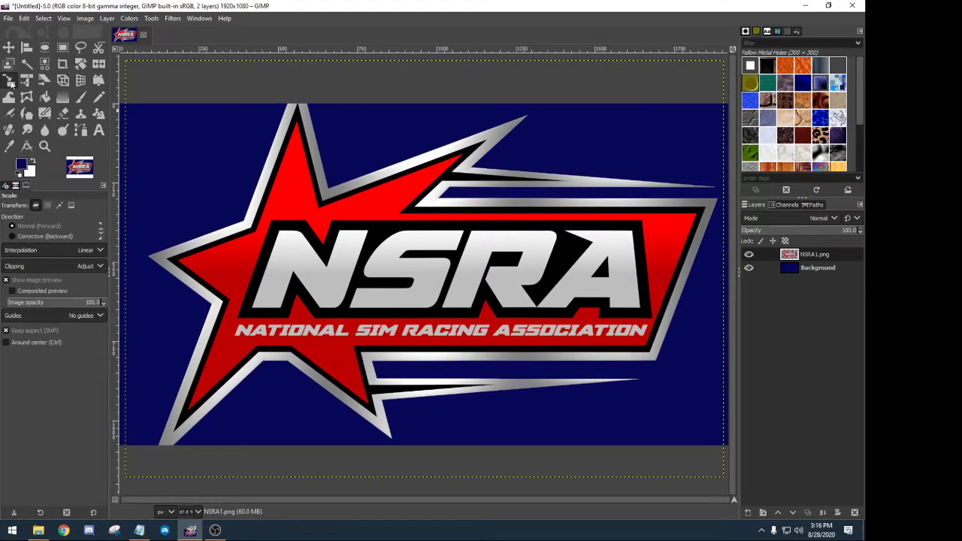
pyautogui.click(353, 242)
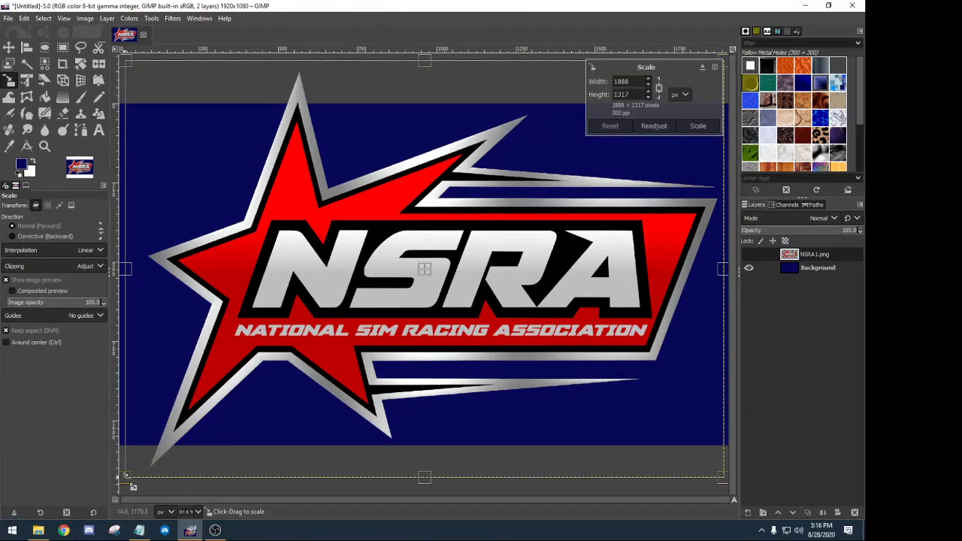
pyautogui.moveTo(126, 476); pyautogui.dragTo(186, 435)
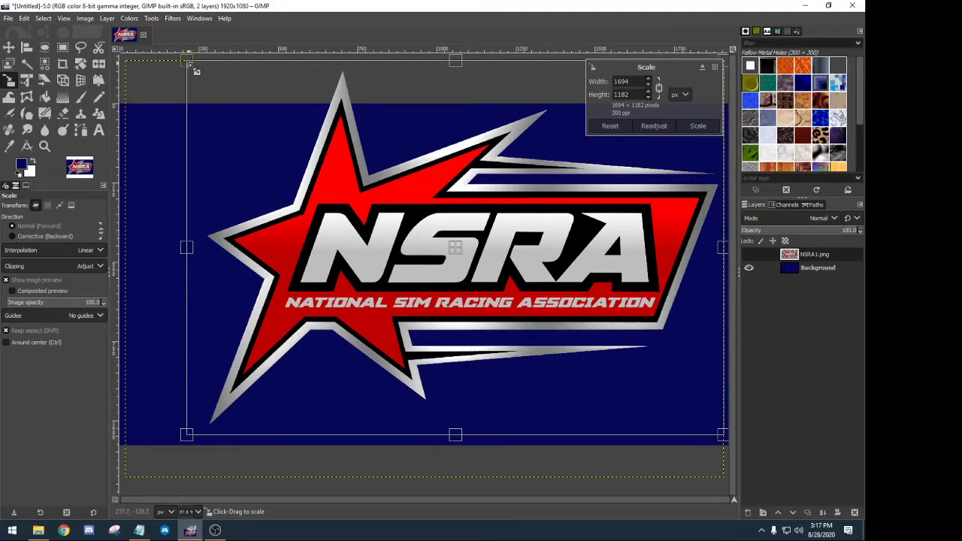
pyautogui.moveTo(190, 65); pyautogui.dragTo(255, 110)
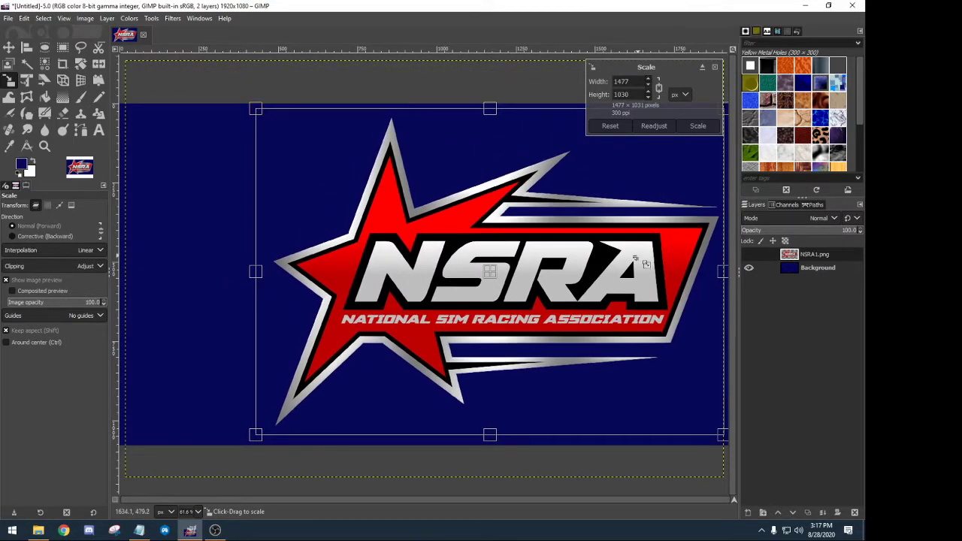
pyautogui.click(697, 125)
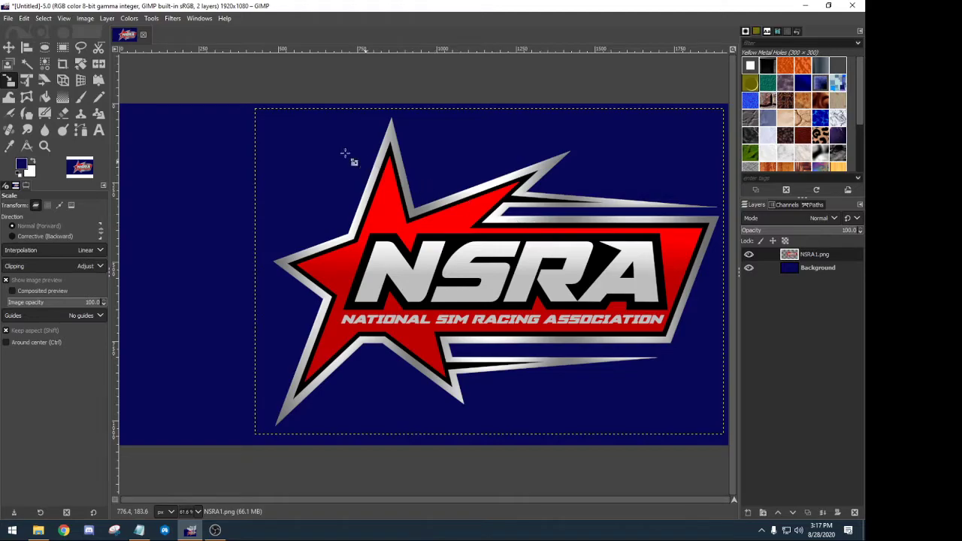
# Move the scaled logo layer back to the centre of the blue background.
pyautogui.click(9, 47)
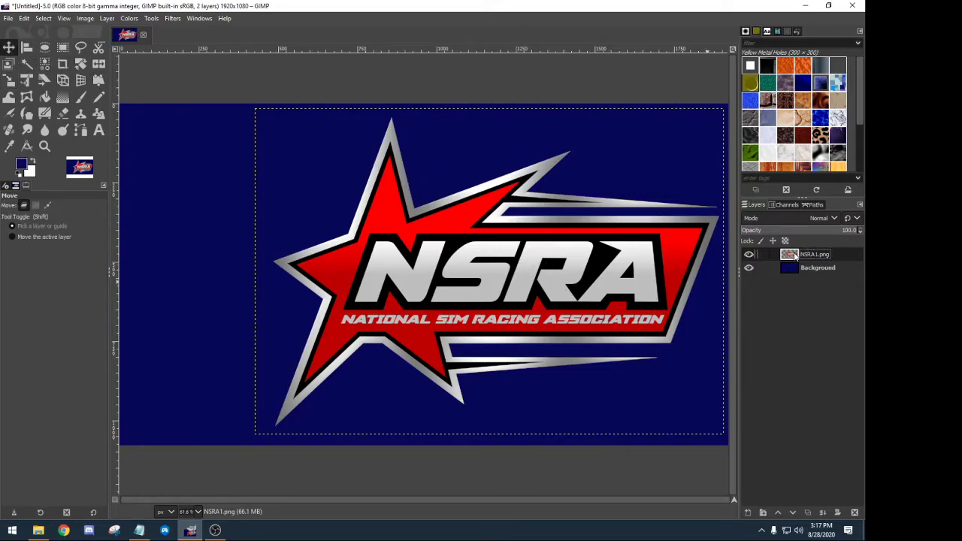
pyautogui.moveTo(588, 273); pyautogui.dragTo(502, 271)
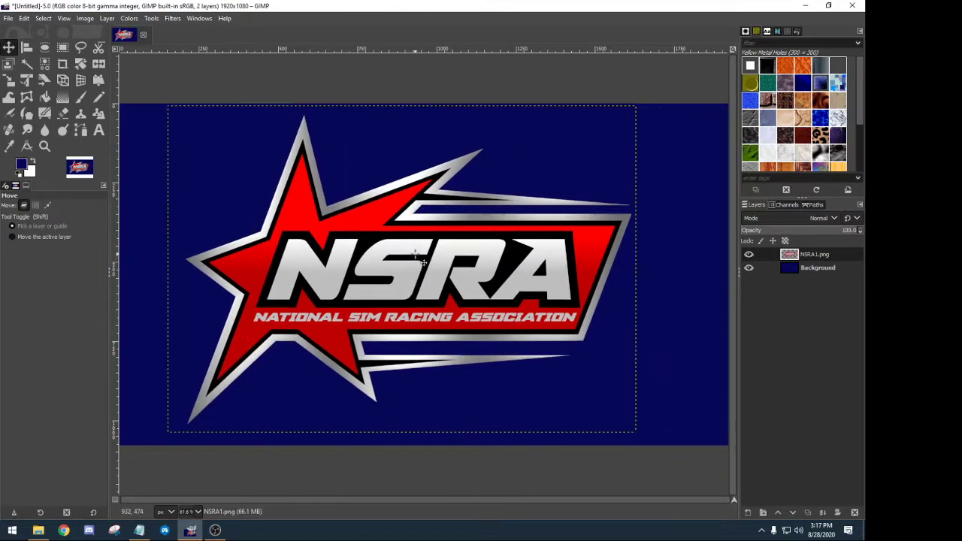
pyautogui.moveTo(412, 254); pyautogui.dragTo(428, 245)
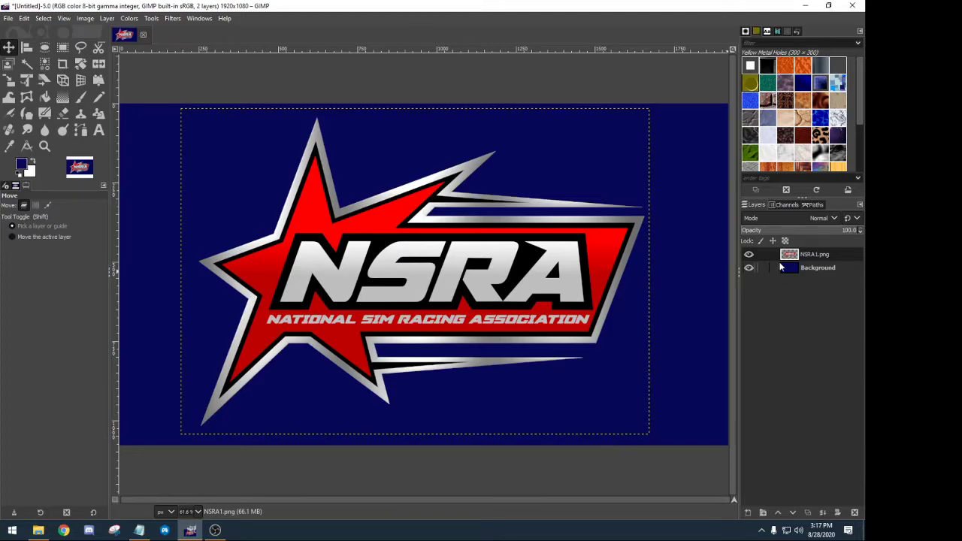
# Shift the Background layer around behind the logo and undo all of its moves.
pyautogui.moveTo(696, 269); pyautogui.dragTo(444, 332)
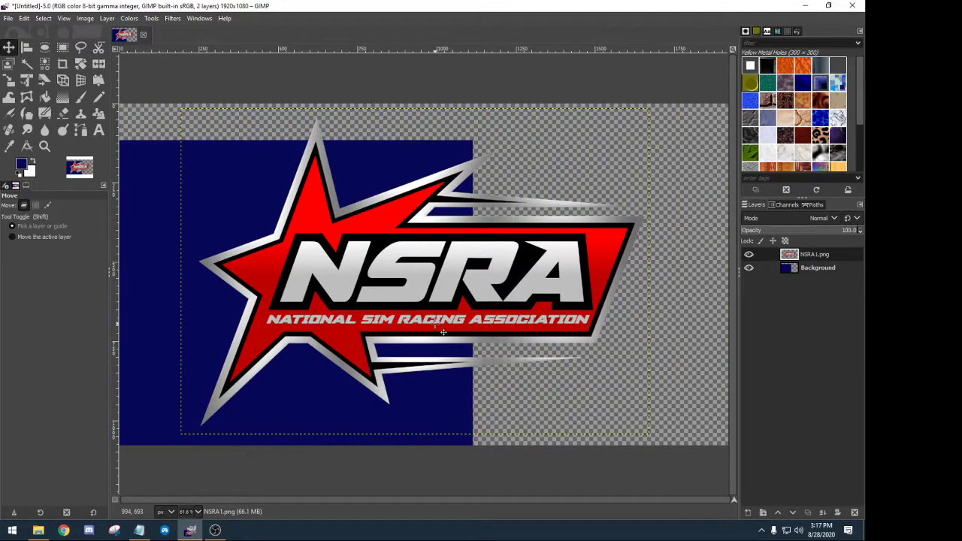
pyautogui.moveTo(420, 387); pyautogui.dragTo(653, 334)
pyautogui.click(24, 18)
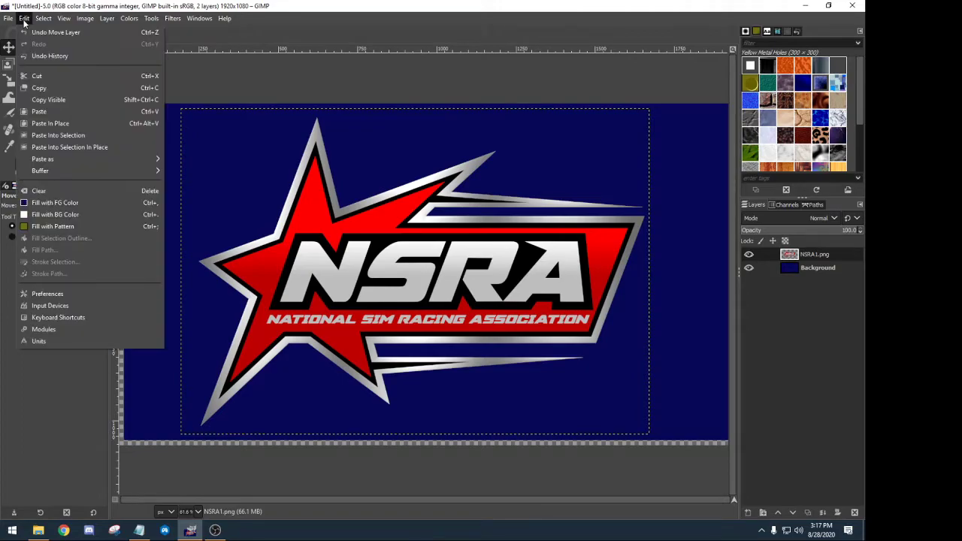
pyautogui.click(25, 20)
pyautogui.click(24, 18)
pyautogui.click(30, 32)
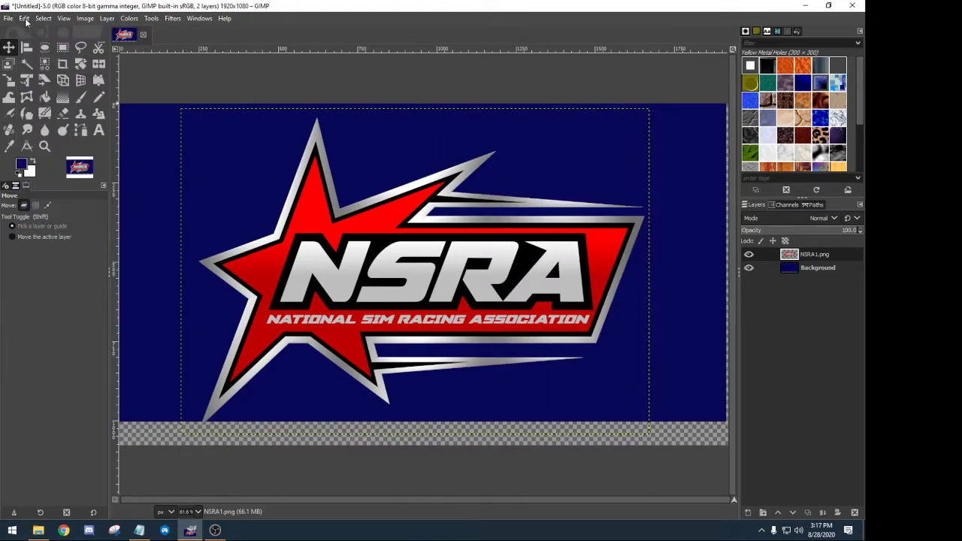
pyautogui.click(24, 19)
pyautogui.click(30, 31)
pyautogui.click(25, 18)
pyautogui.click(30, 32)
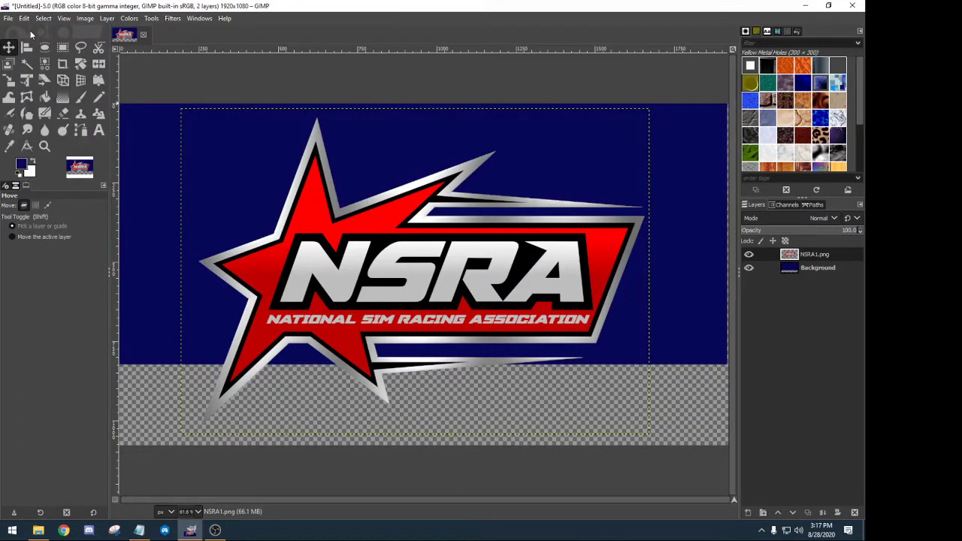
pyautogui.click(25, 18)
pyautogui.click(30, 31)
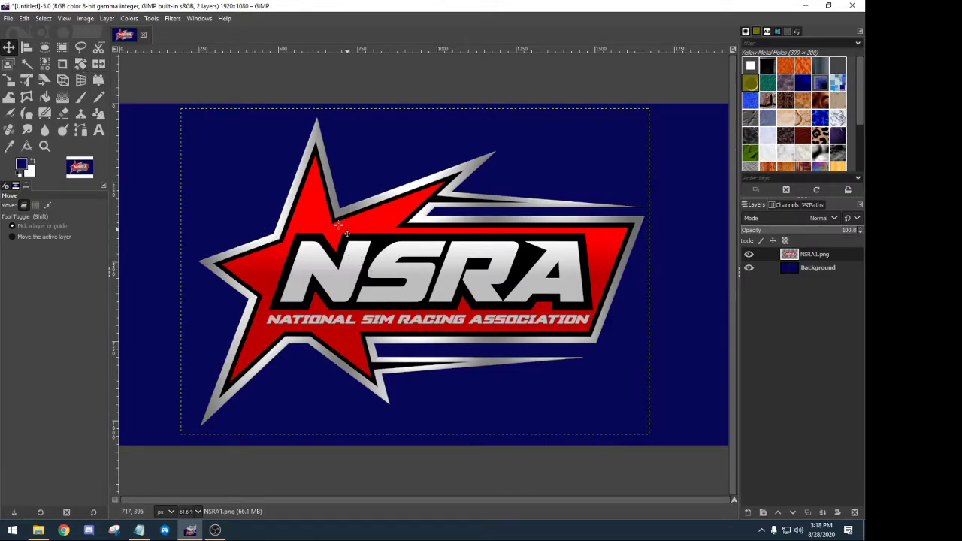
# Rotate the NSRA1.png layer by exactly 180° about its centre.
pyautogui.click(83, 66)
pyautogui.moveTo(334, 201); pyautogui.dragTo(448, 366)
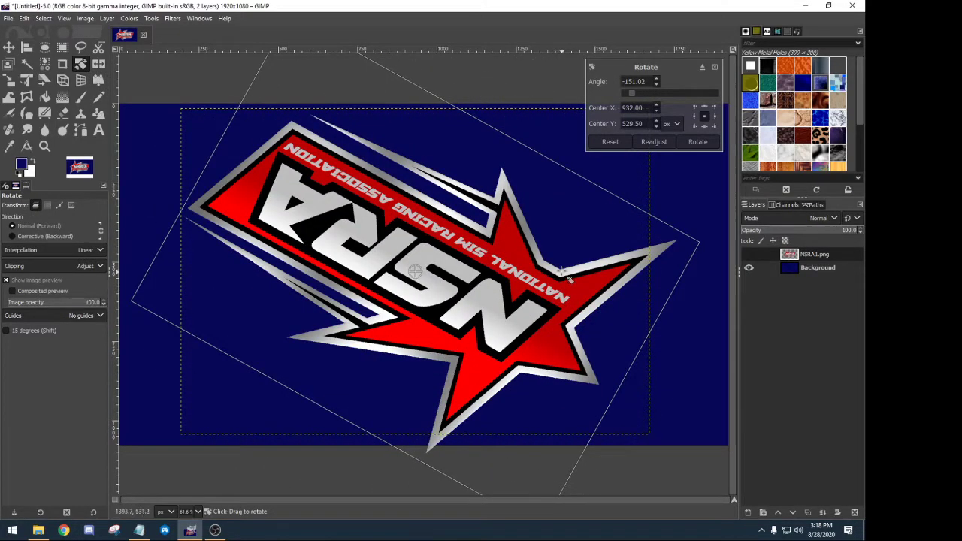
pyautogui.moveTo(558, 336); pyautogui.dragTo(581, 258)
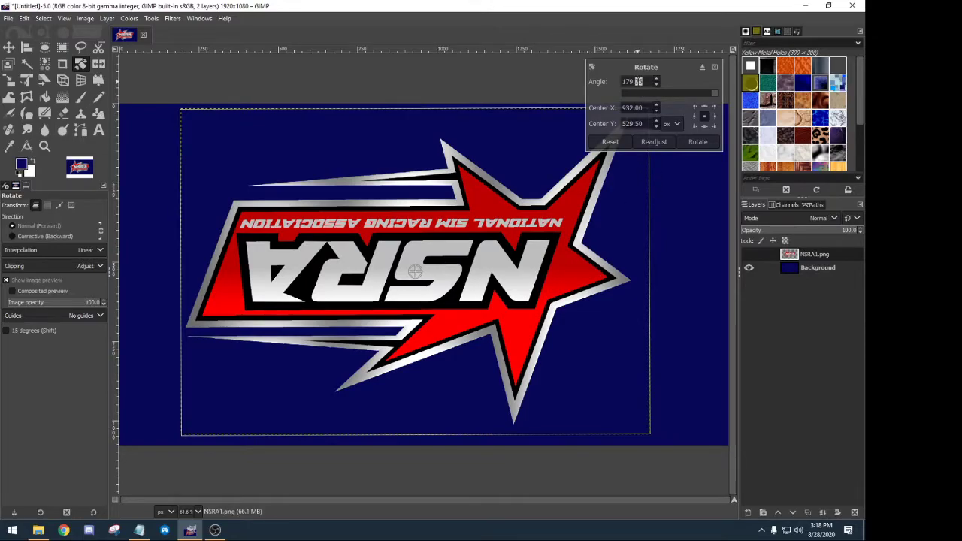
pyautogui.write('180')
pyautogui.press('Return')
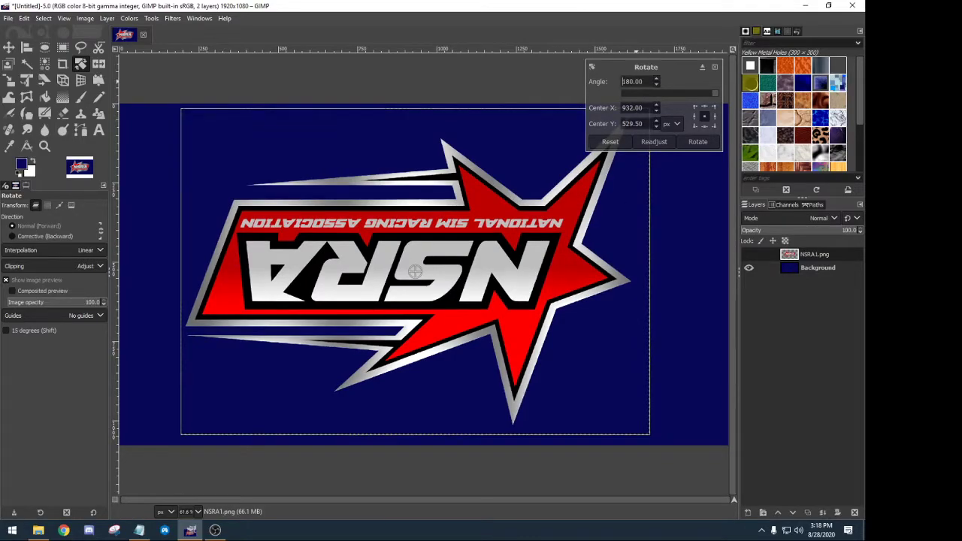
pyautogui.click(698, 142)
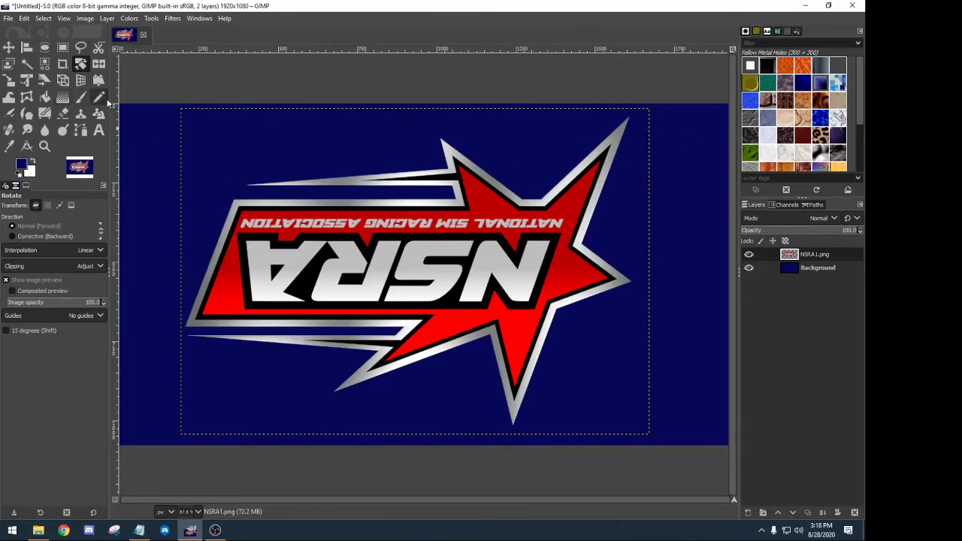
# Rotate the upside-down logo layer by another 90° so that it stands upright on the canvas.
pyautogui.moveTo(260, 290); pyautogui.dragTo(388, 117)
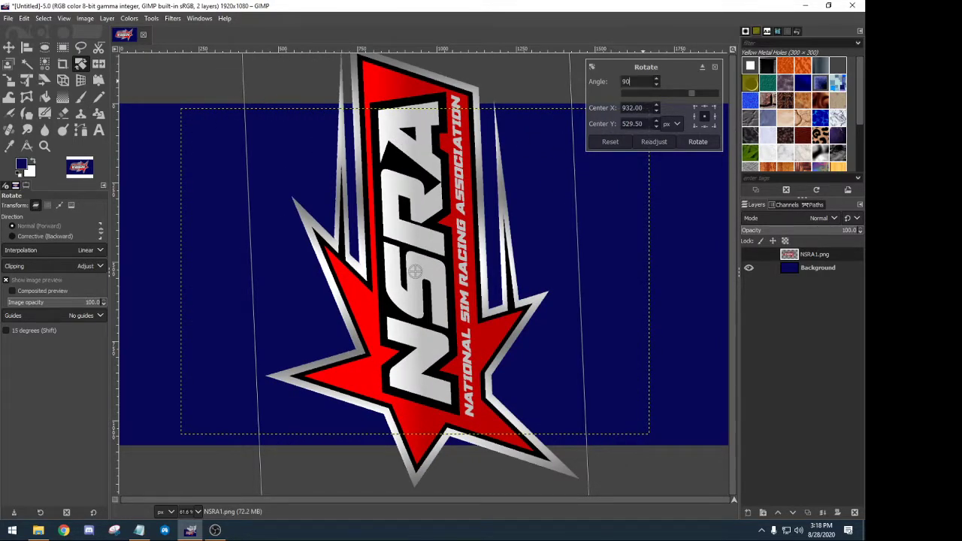
pyautogui.write('90')
pyautogui.press('Return')
pyautogui.click(698, 142)
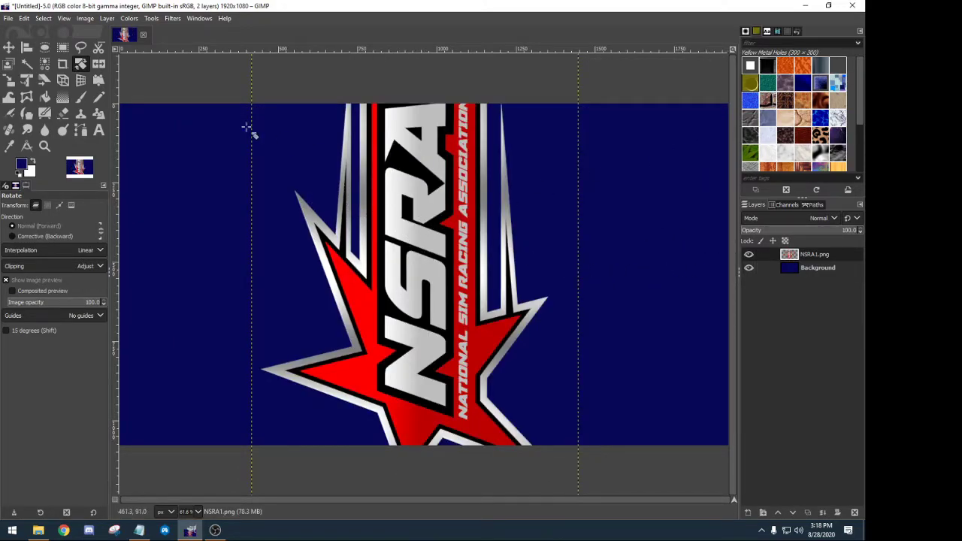
# Scale the upright logo layer proportionally to about 676 × 969 px and move it to the middle of the canvas.
pyautogui.hotkey('shift', 's')
pyautogui.click(341, 249)
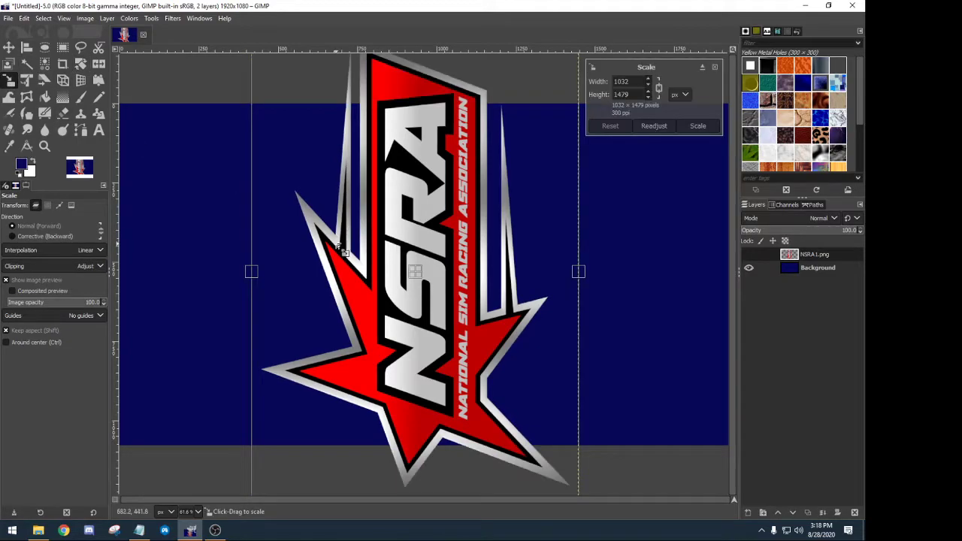
pyautogui.moveTo(253, 272); pyautogui.dragTo(371, 282)
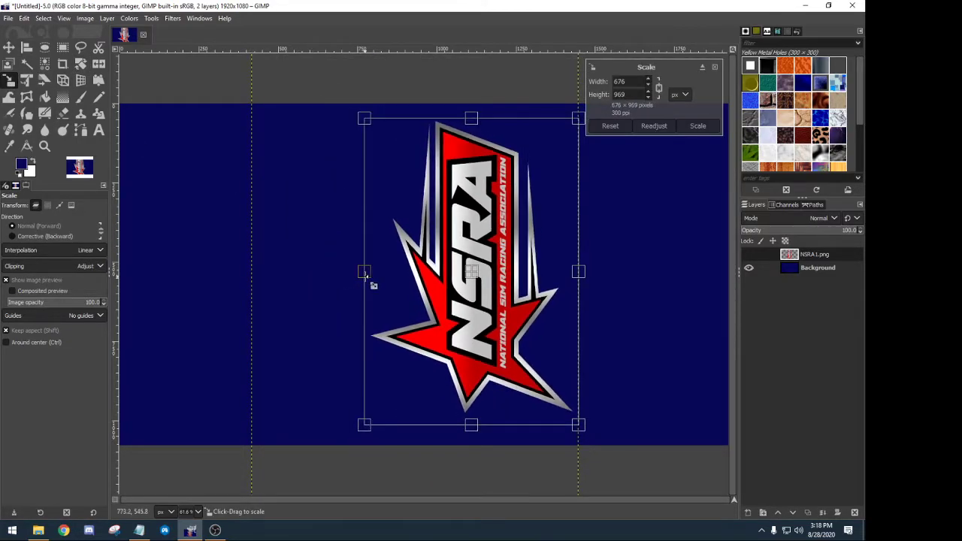
pyautogui.click(698, 126)
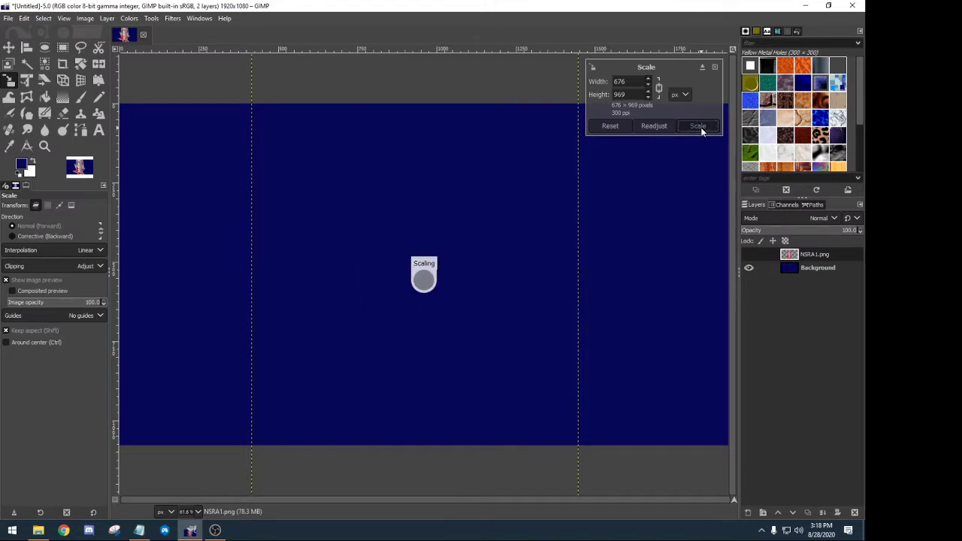
pyautogui.click(9, 48)
pyautogui.moveTo(523, 278); pyautogui.dragTo(472, 283)
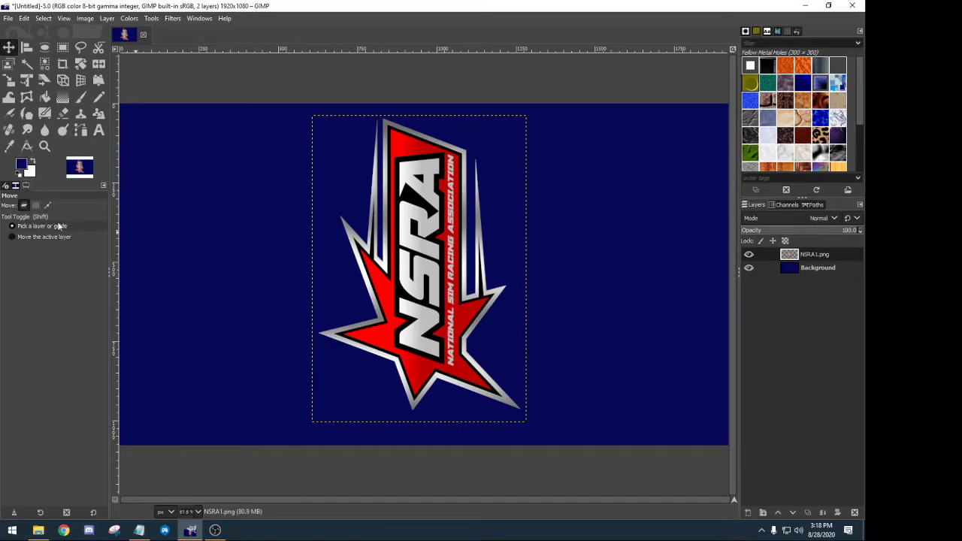
# Examine the selection tools: Rectangle Select, Free Select, Scissors Select, Select by Color and Fuzzy Select, leaving Fuzzy Select active.
pyautogui.click(35, 64)
pyautogui.click(45, 64)
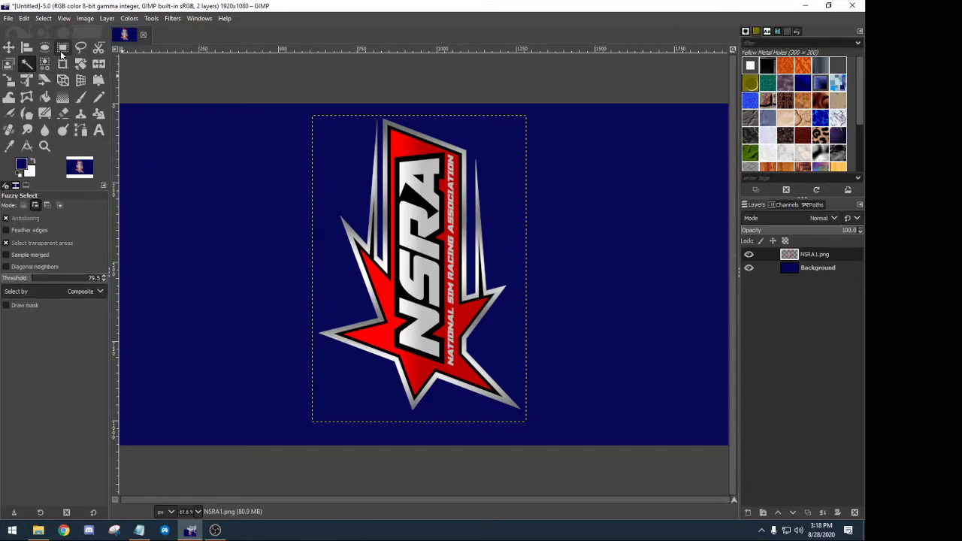
pyautogui.click(62, 47)
pyautogui.click(81, 50)
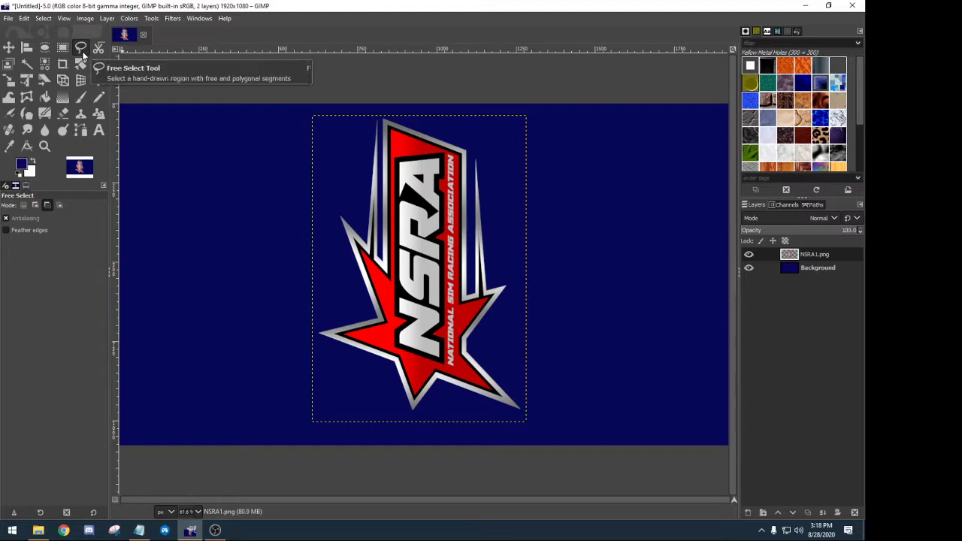
pyautogui.click(98, 49)
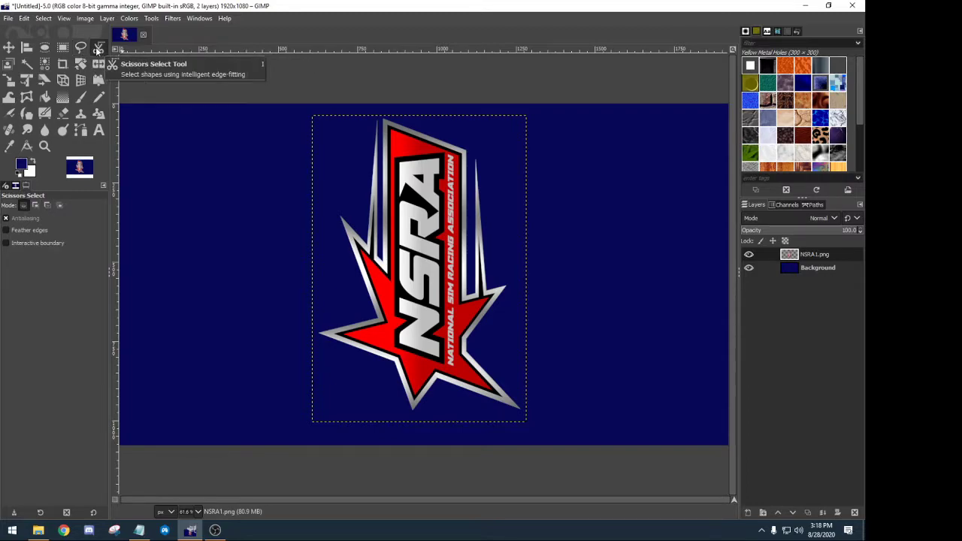
pyautogui.click(26, 65)
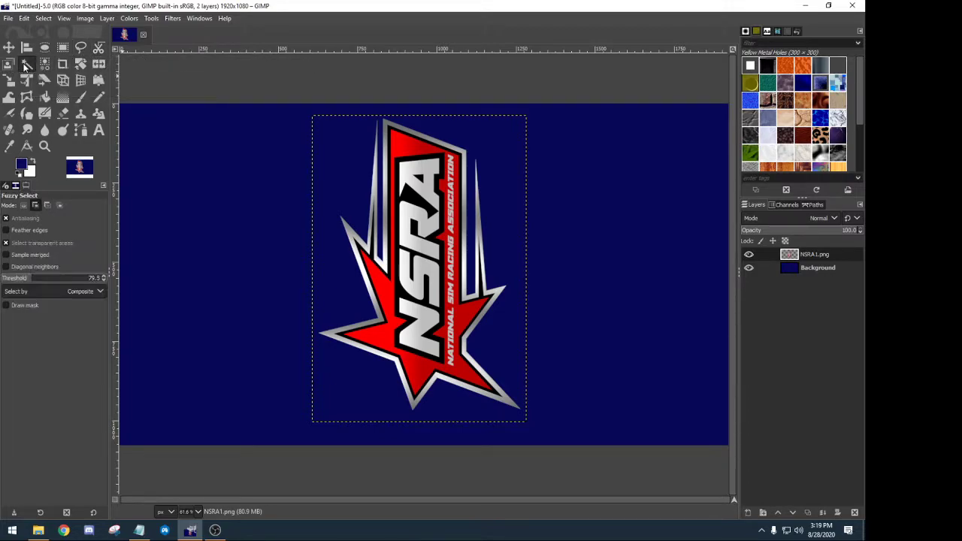
pyautogui.click(45, 63)
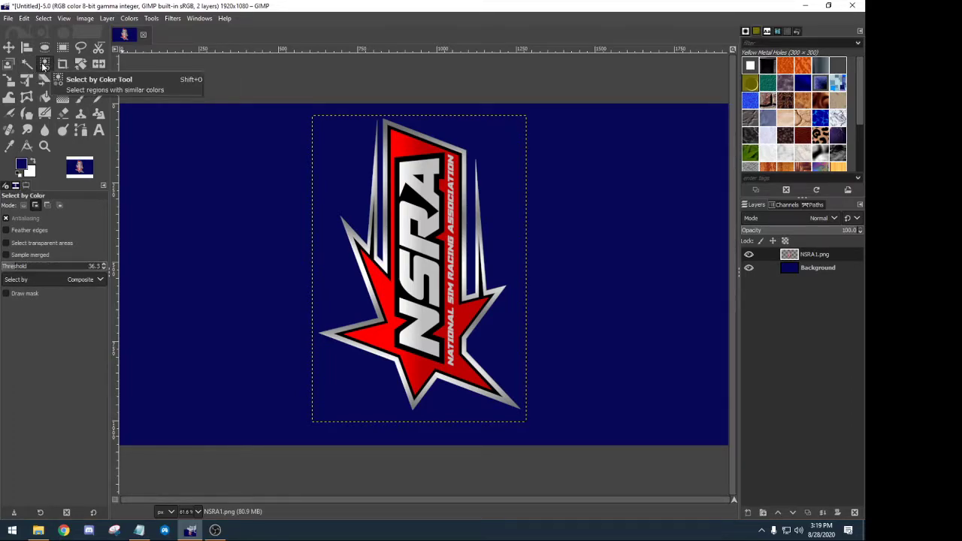
pyautogui.click(27, 66)
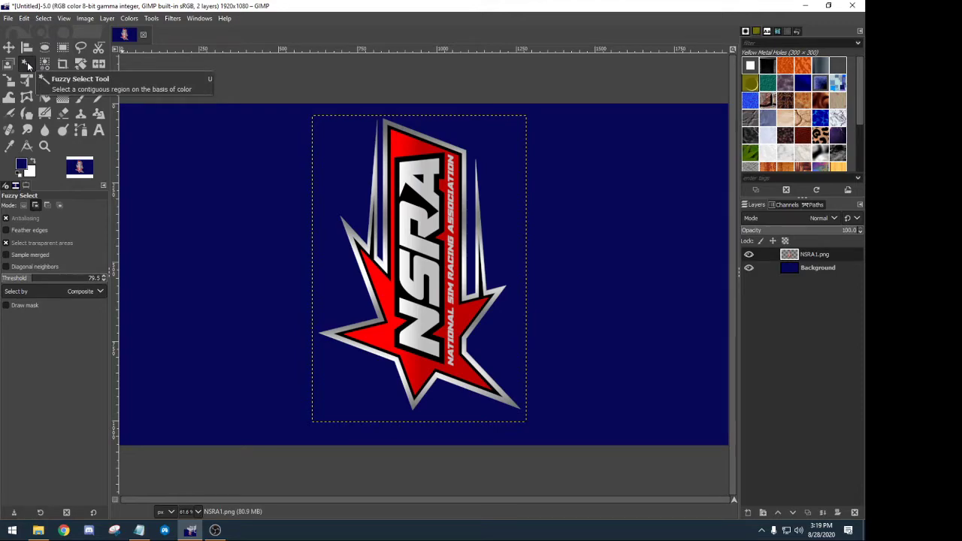
# Switch to Select by Color, look at how the active layer matters using the Background layer, and make the NSRA1.png layer active again.
pyautogui.click(64, 50)
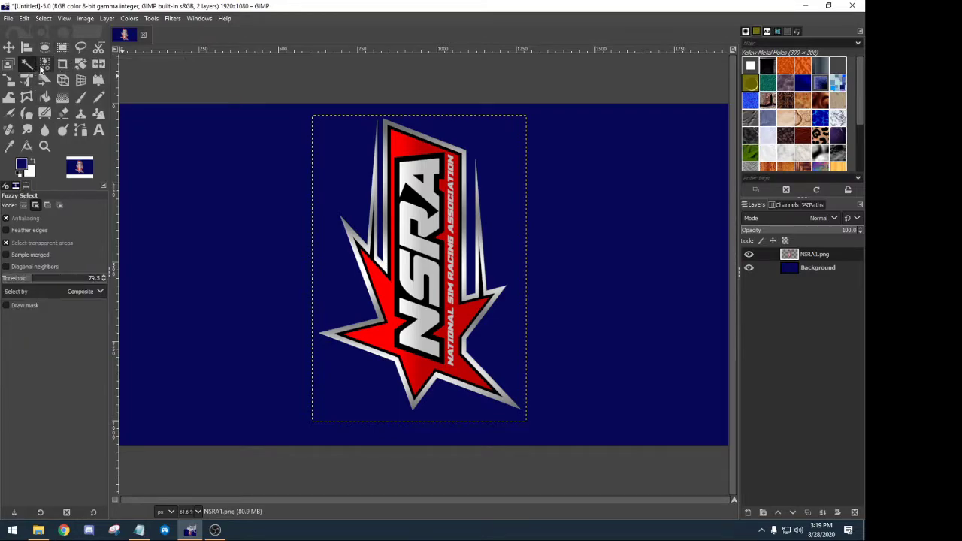
pyautogui.click(45, 64)
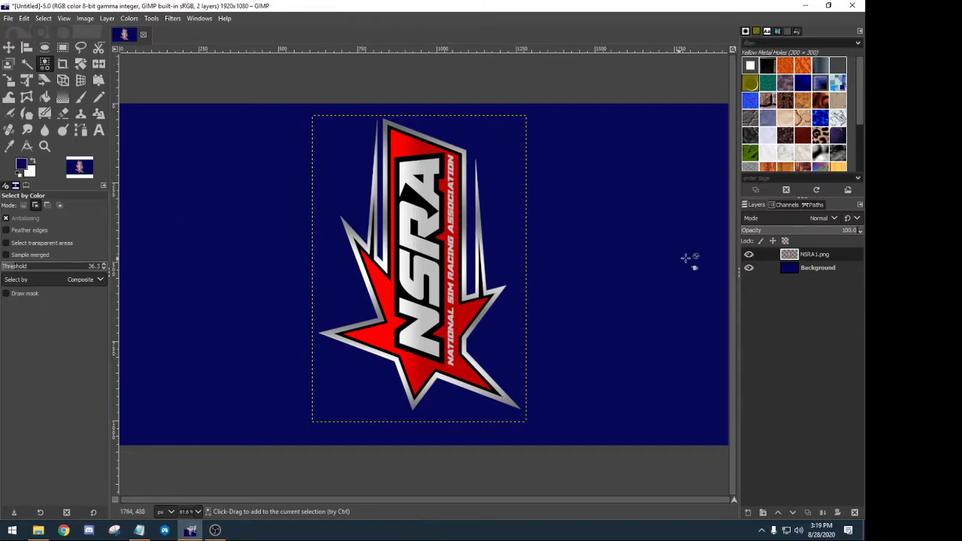
pyautogui.click(791, 271)
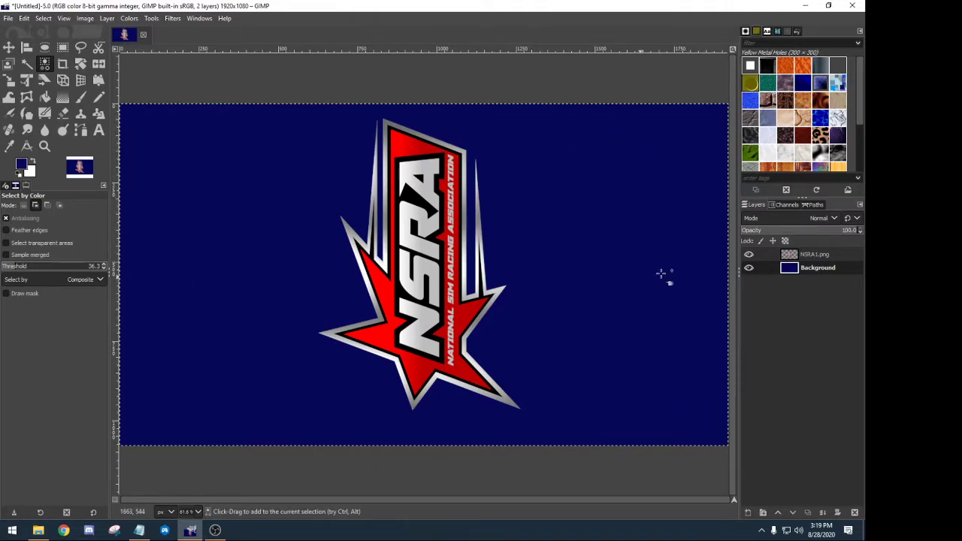
pyautogui.click(45, 18)
pyautogui.click(51, 16)
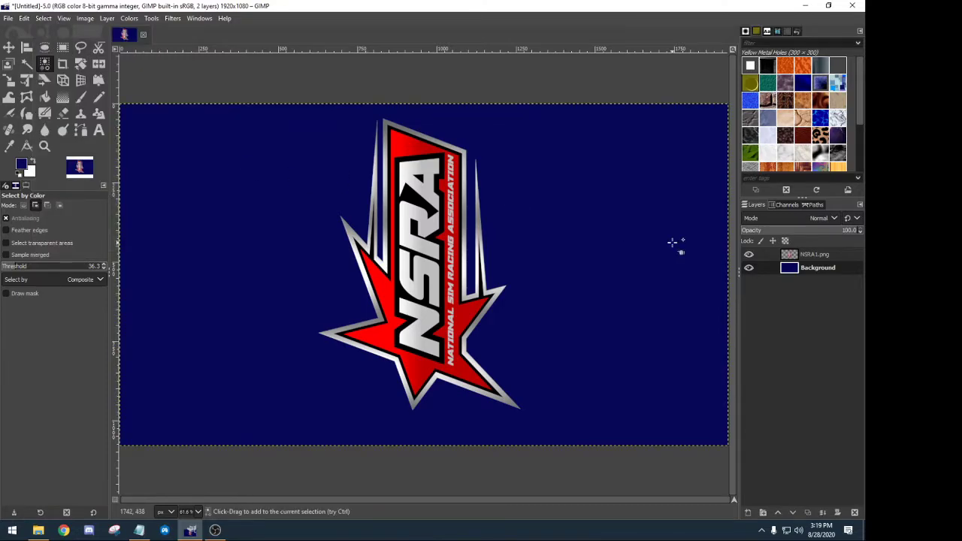
pyautogui.click(797, 256)
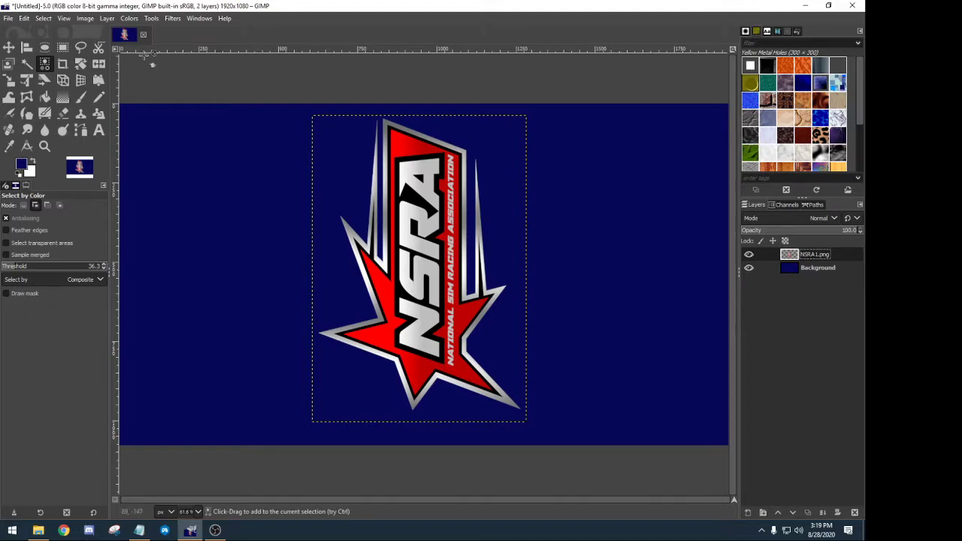
# Try to select the logo's white and light silver areas by color, and clear the selection.
pyautogui.click(43, 18)
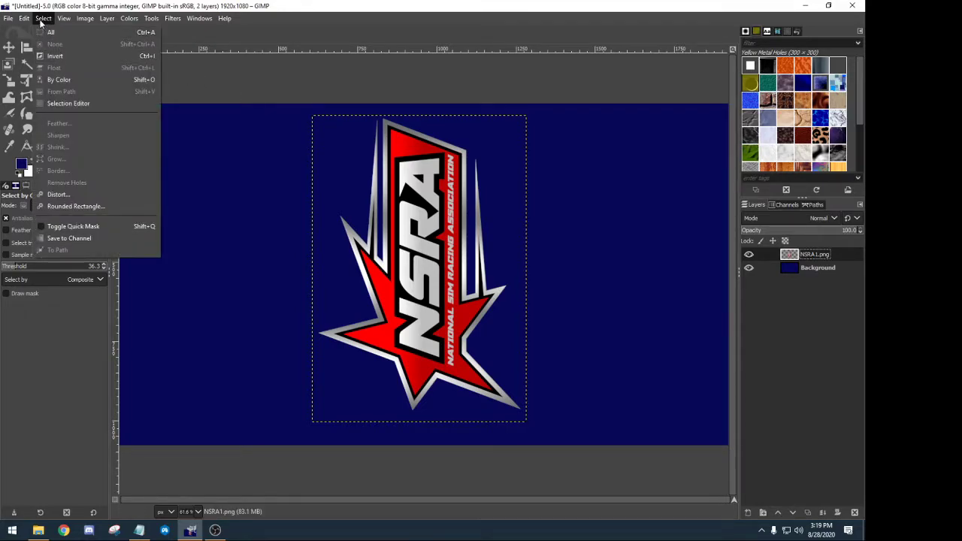
pyautogui.click(55, 56)
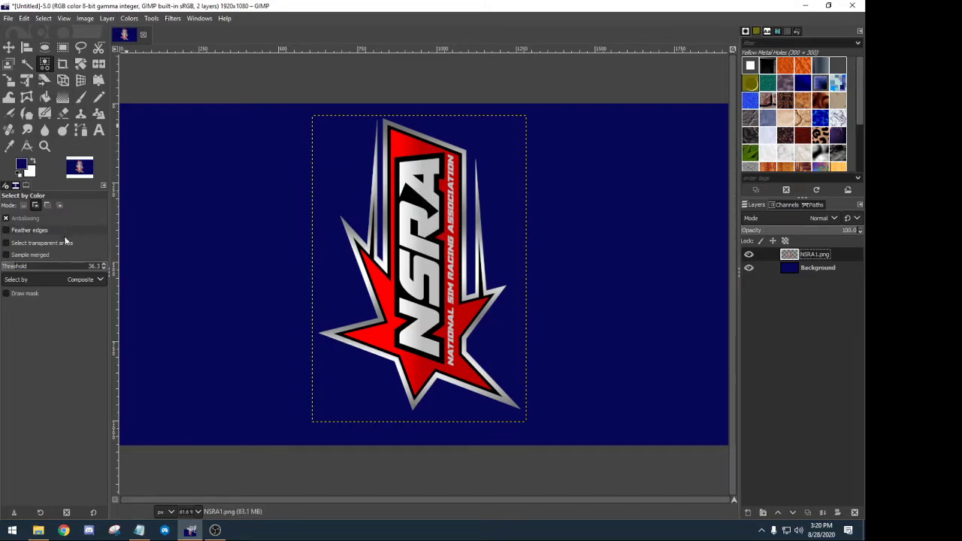
pyautogui.keyDown('shift'); pyautogui.click(406, 277); pyautogui.keyUp('shift')
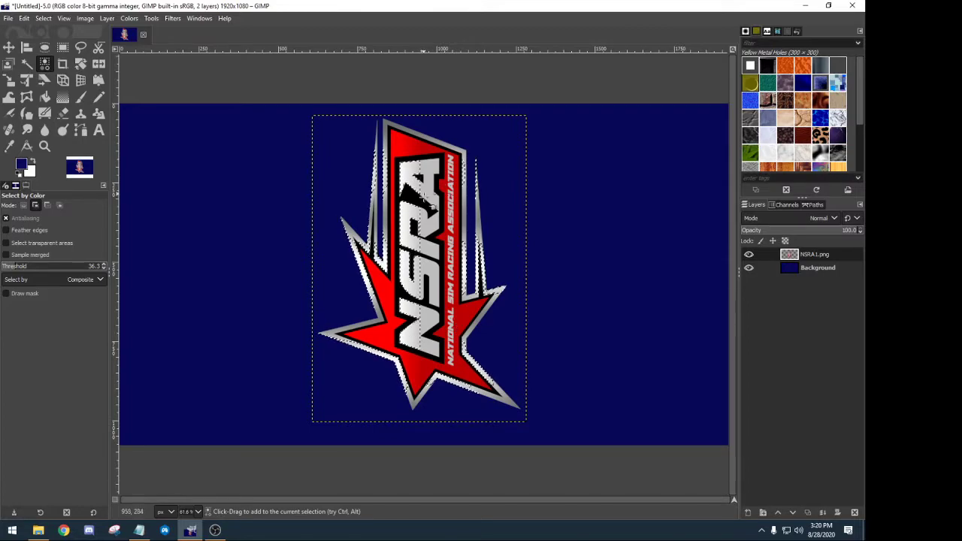
pyautogui.click(43, 18)
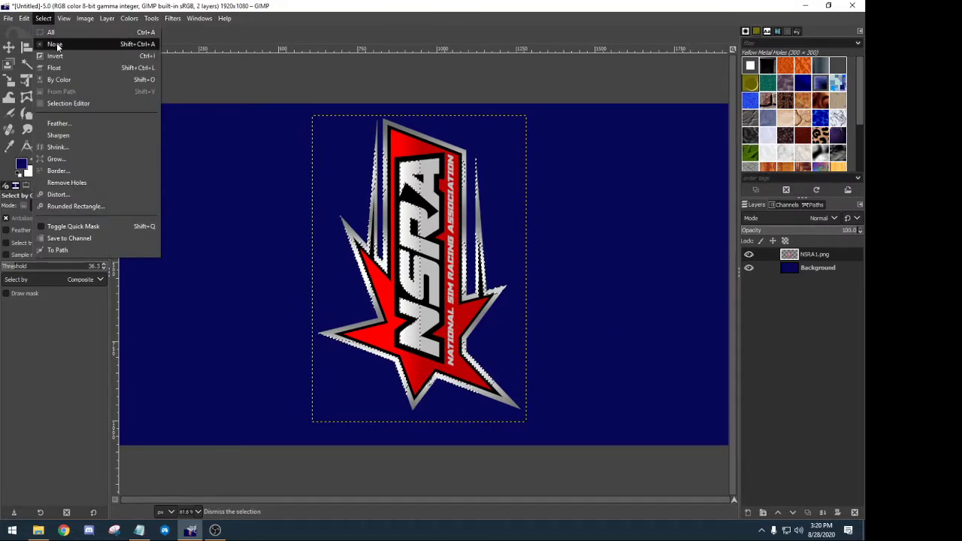
pyautogui.click(57, 45)
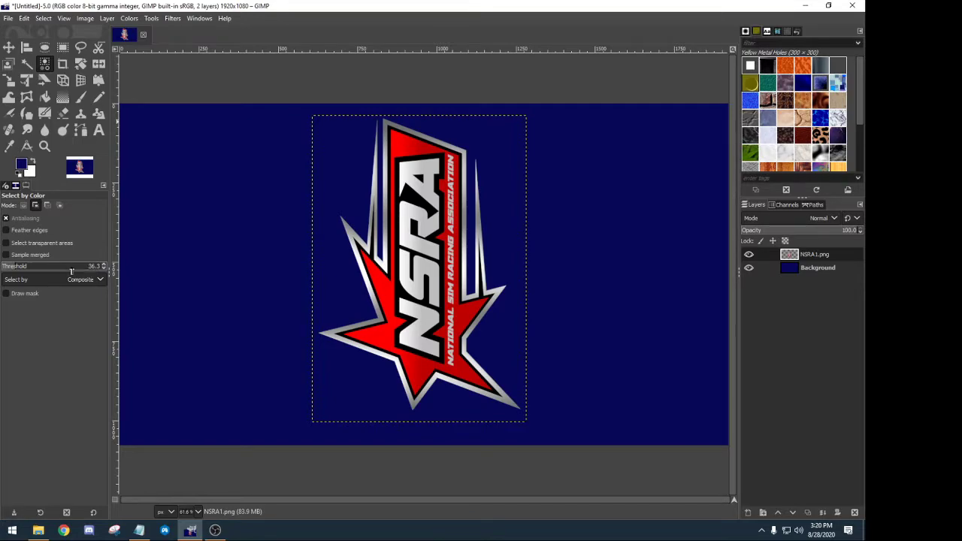
# Set the Select by Color threshold to 150 and select the silver lettering and outlines of the logo.
pyautogui.moveTo(71, 272)
pyautogui.mouseDown()
pyautogui.moveTo(98, 272)
pyautogui.moveTo(45, 273)
pyautogui.moveTo(67, 272)
pyautogui.mouseUp()
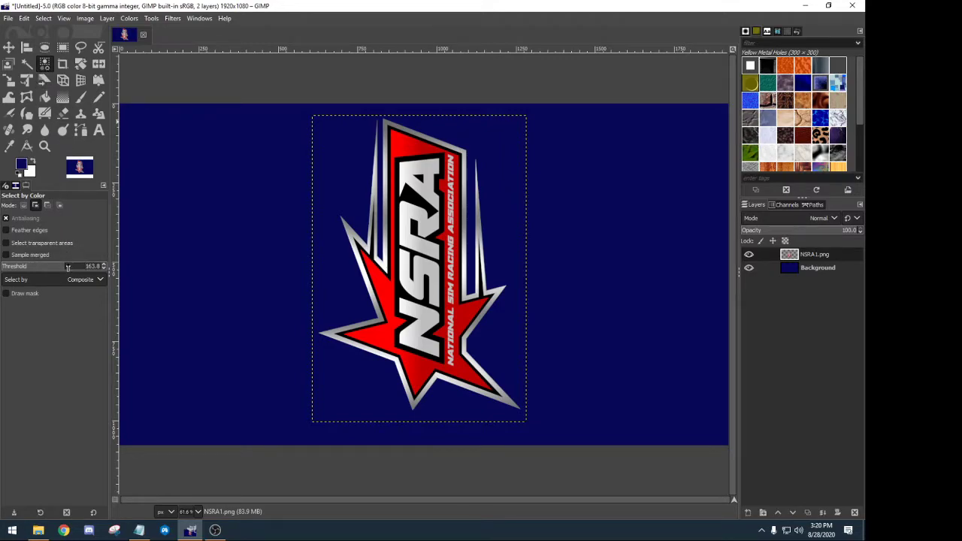
pyautogui.click(60, 267)
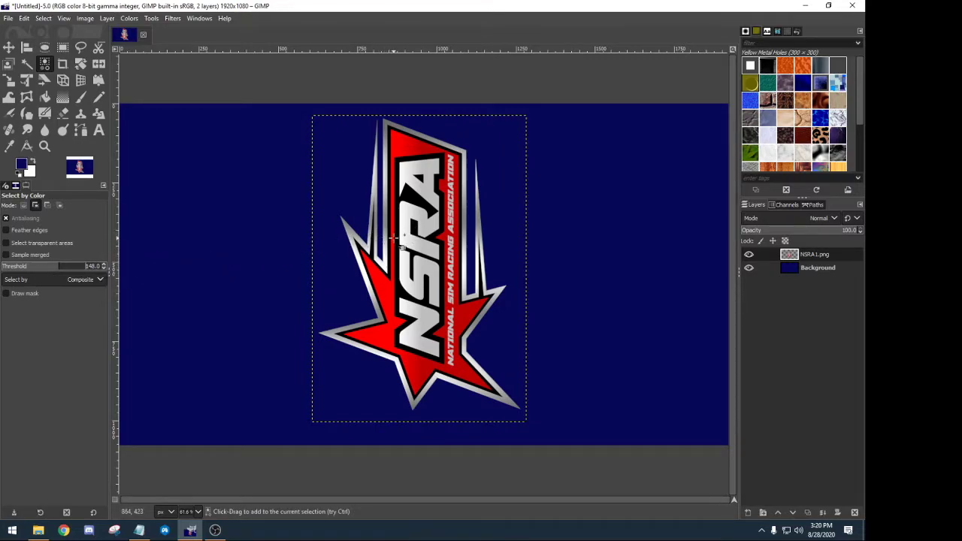
pyautogui.click(104, 266)
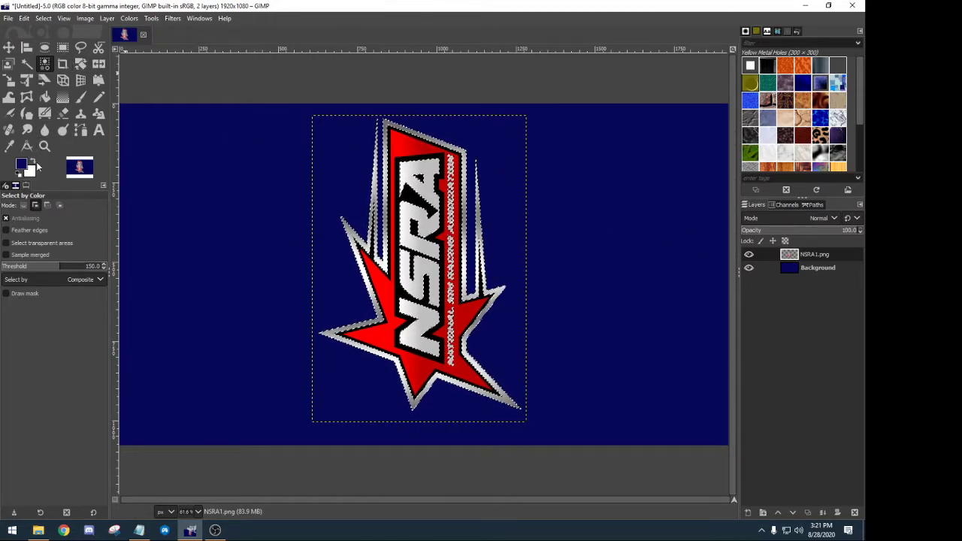
# Subtract the silver outline and spikes around the logo from the selection with rectangles, keeping only the NSRA and National Sim Racing Association lettering selected.
pyautogui.click(48, 206)
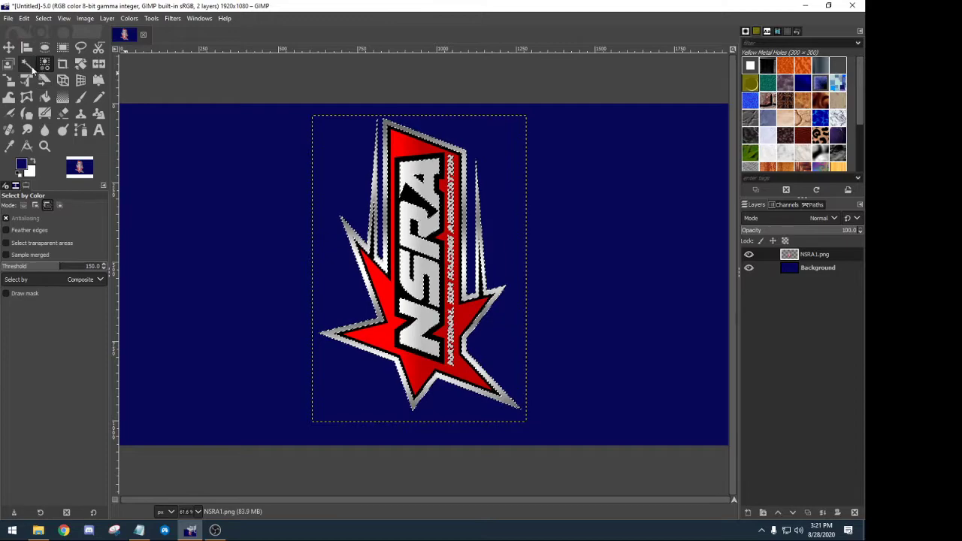
pyautogui.click(62, 47)
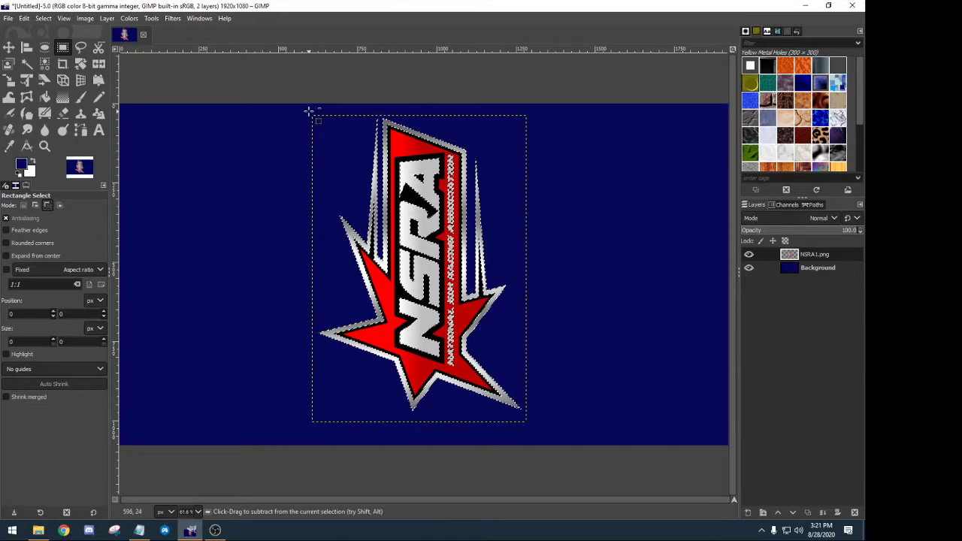
pyautogui.moveTo(308, 112); pyautogui.dragTo(395, 434)
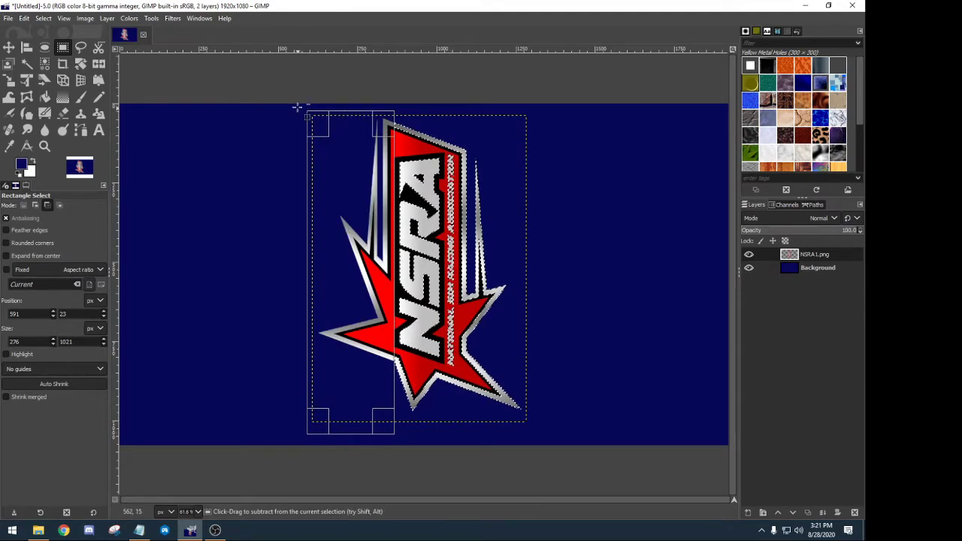
pyautogui.moveTo(297, 108); pyautogui.dragTo(564, 153)
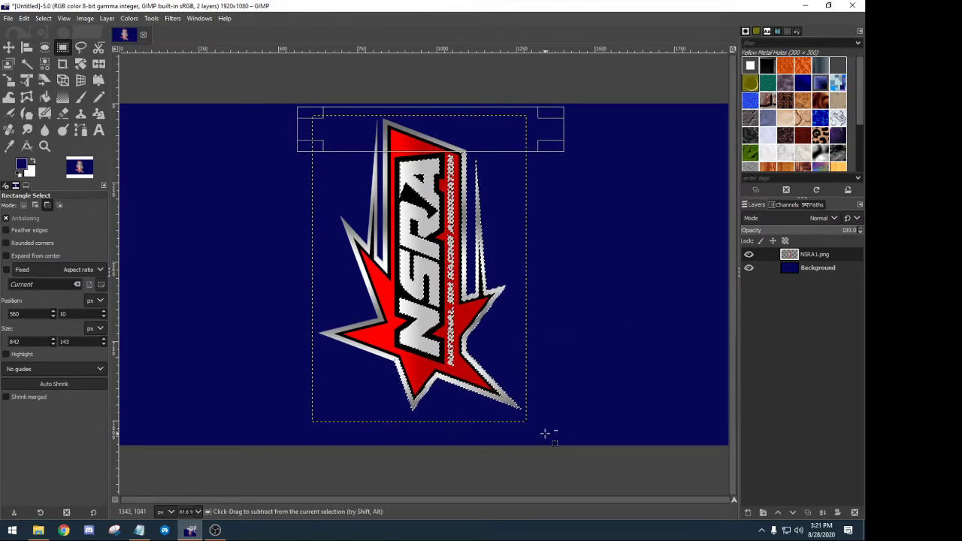
pyautogui.moveTo(545, 433); pyautogui.dragTo(458, 127)
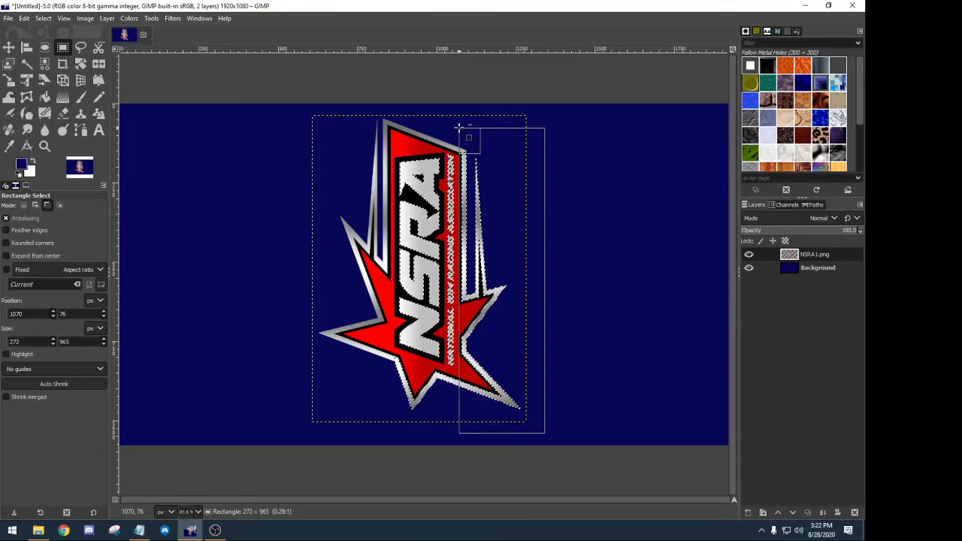
pyautogui.moveTo(459, 128); pyautogui.dragTo(457, 130)
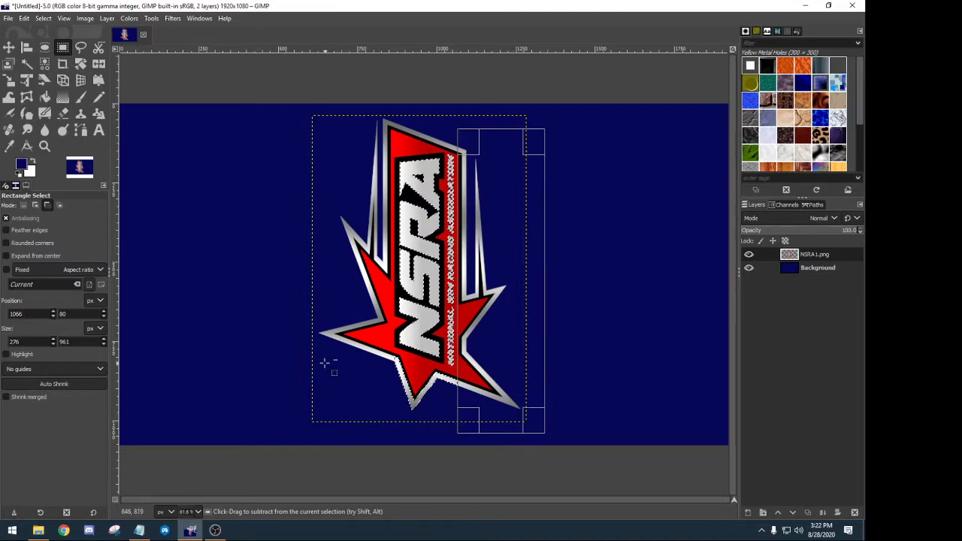
pyautogui.moveTo(293, 351); pyautogui.dragTo(402, 429)
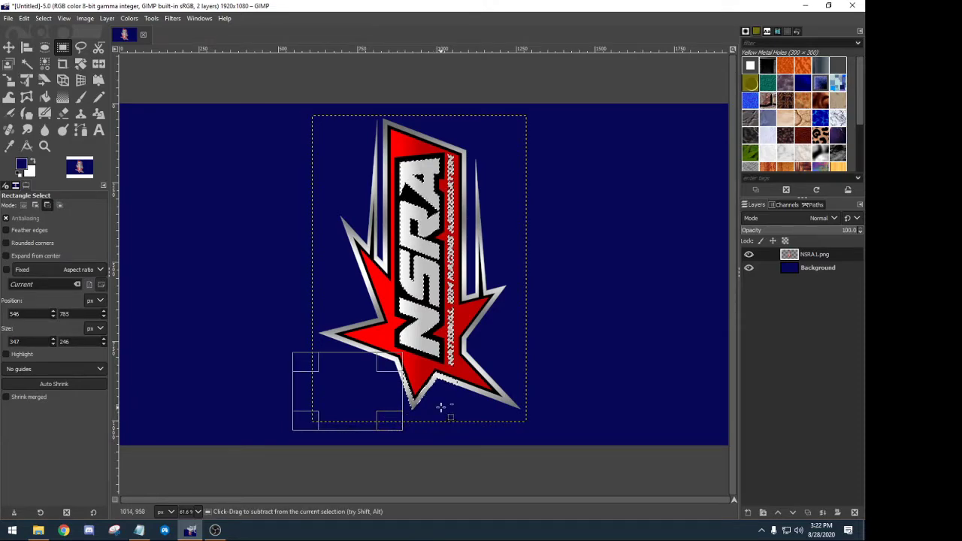
pyautogui.moveTo(477, 429); pyautogui.dragTo(409, 385)
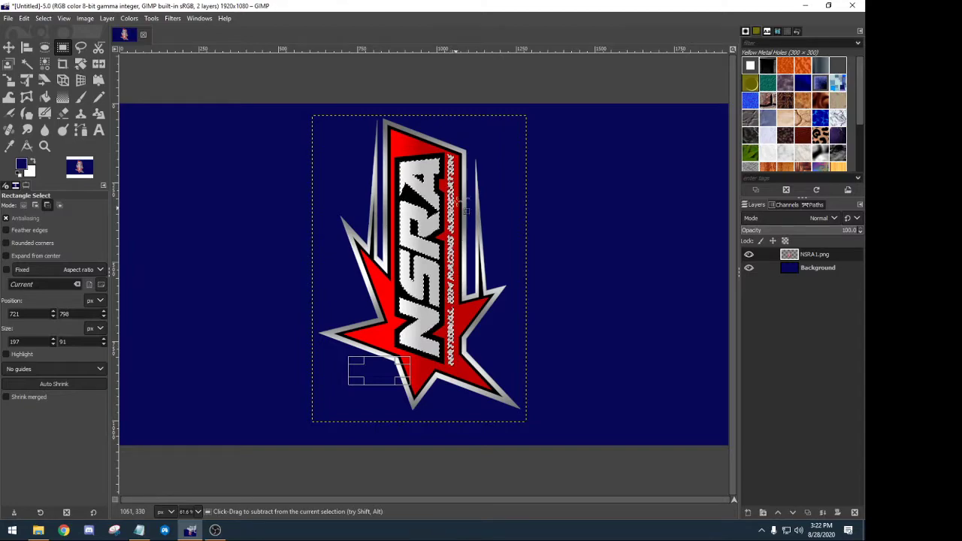
# Create a transparent 1920 × 1080 px layer named NSRA Letters above the logo layer.
pyautogui.click(9, 47)
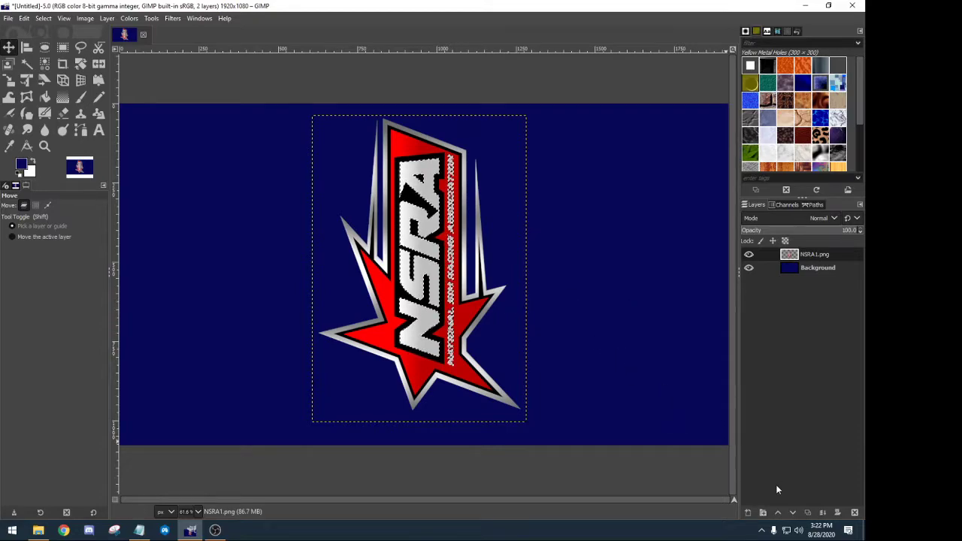
pyautogui.click(748, 512)
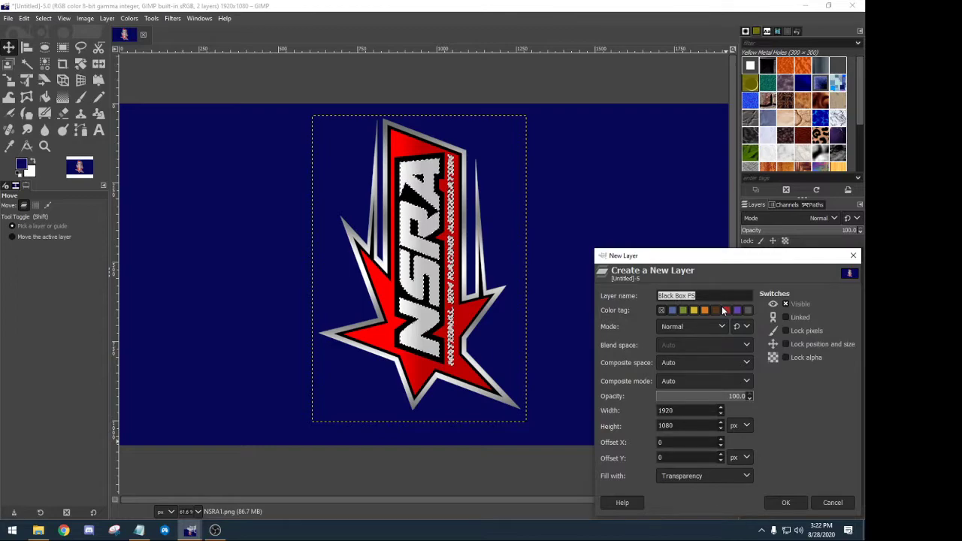
pyautogui.write('NSRA ')
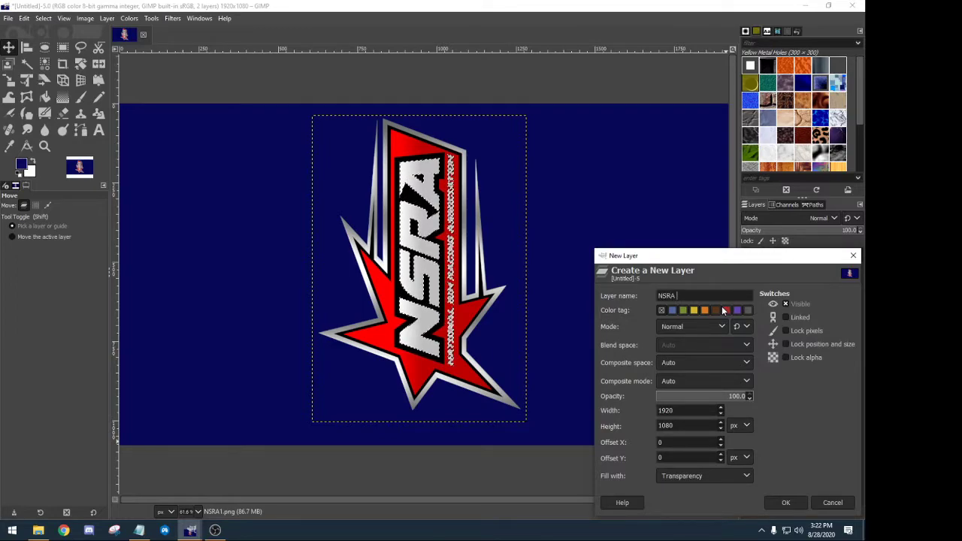
pyautogui.write('Letters')
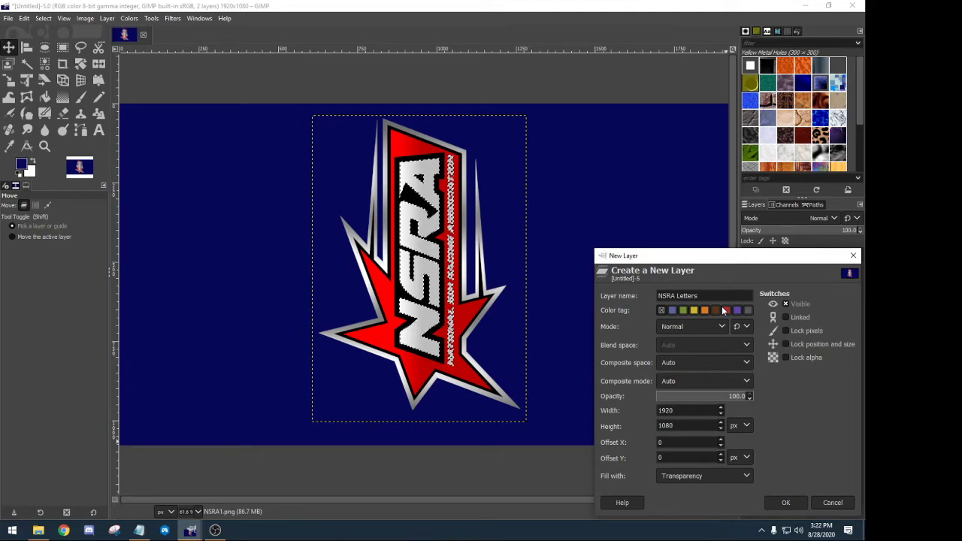
pyautogui.press('Return')
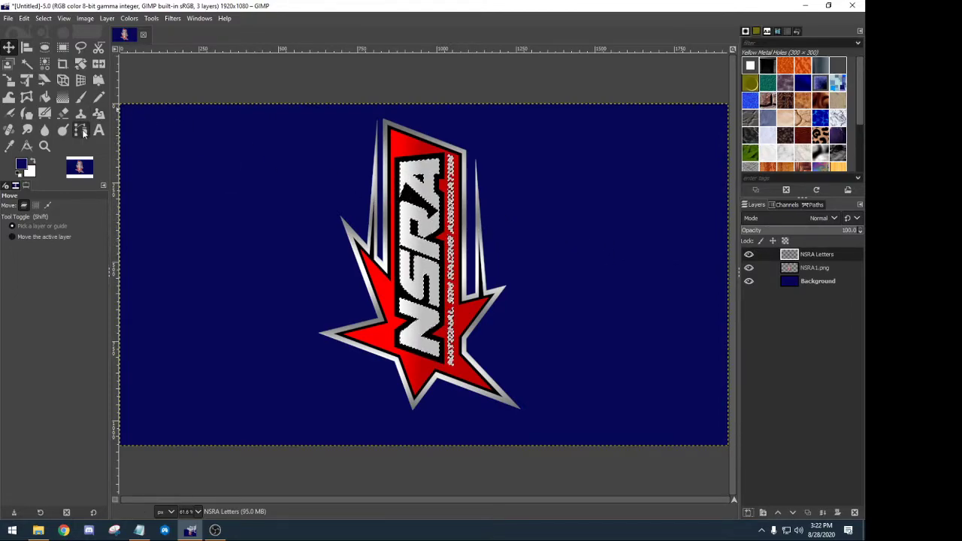
# Set the foreground color to the yellow ffc72c.
pyautogui.click(23, 164)
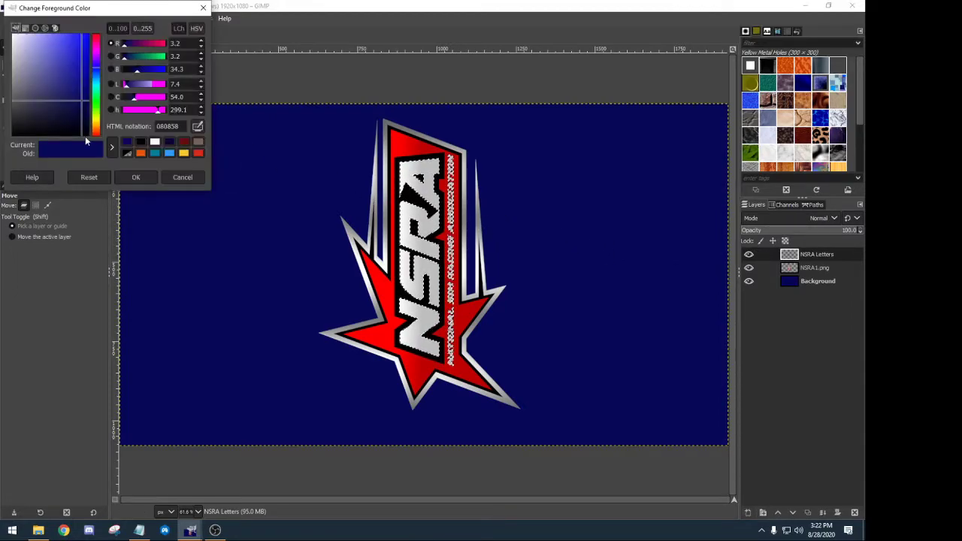
pyautogui.click(184, 153)
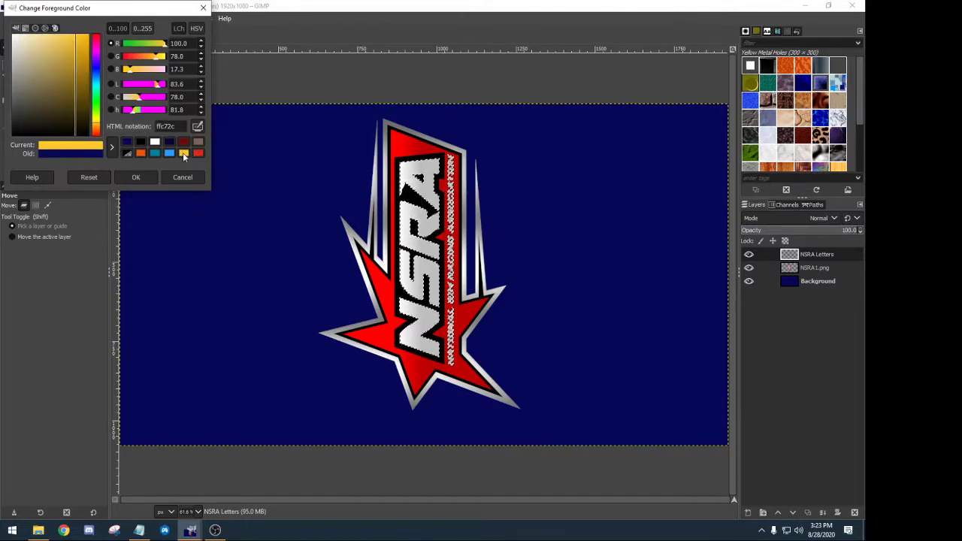
pyautogui.click(154, 178)
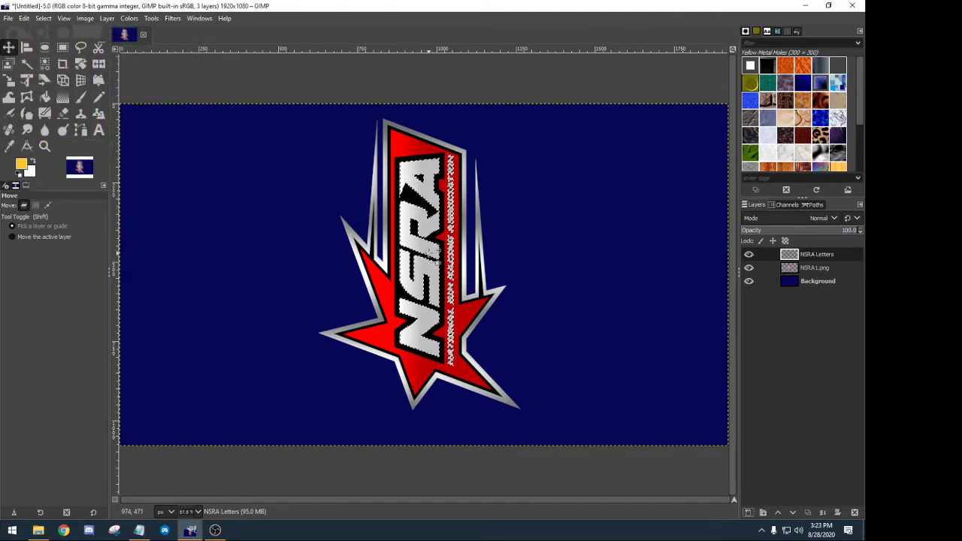
# Fill the selected lettering with the yellow foreground color on the NSRA Letters layer and clear the selection.
pyautogui.click(44, 97)
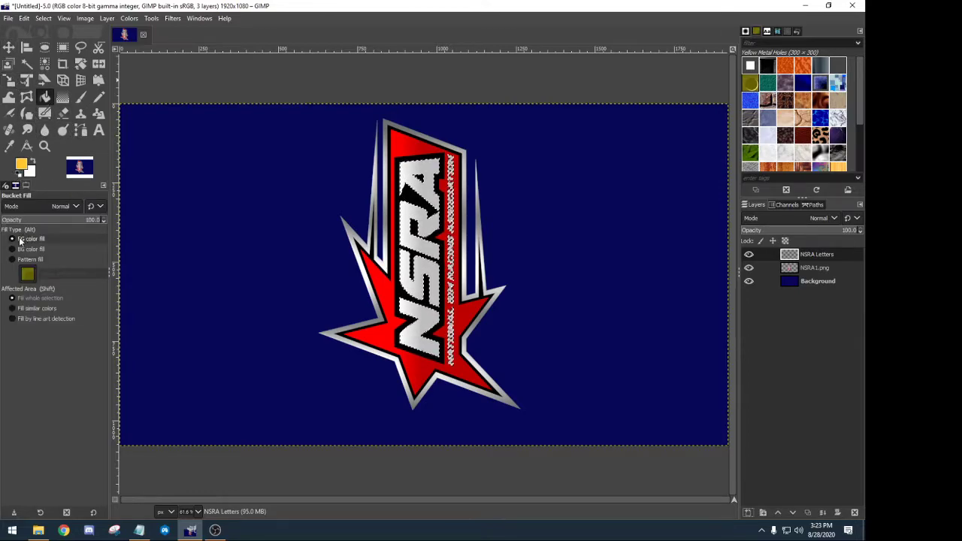
pyautogui.click(810, 268)
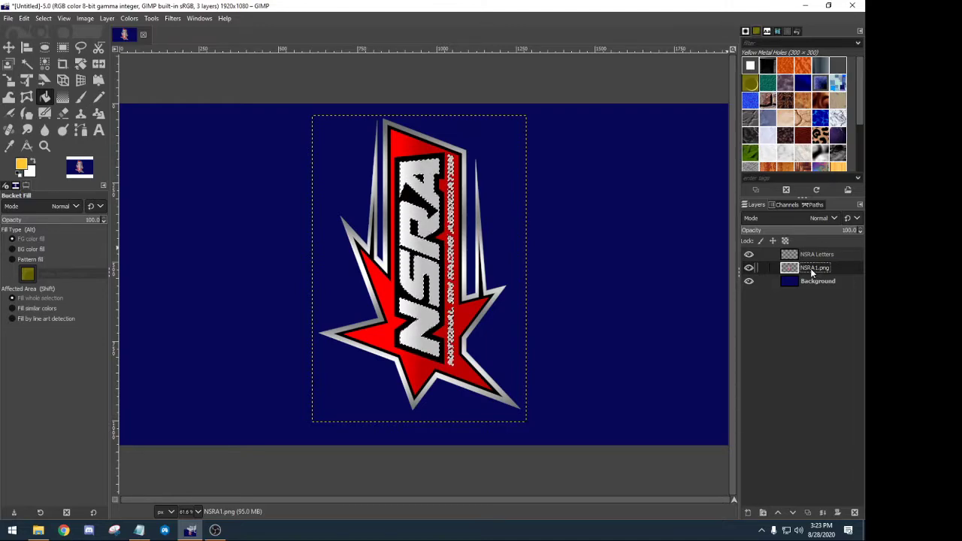
pyautogui.click(812, 257)
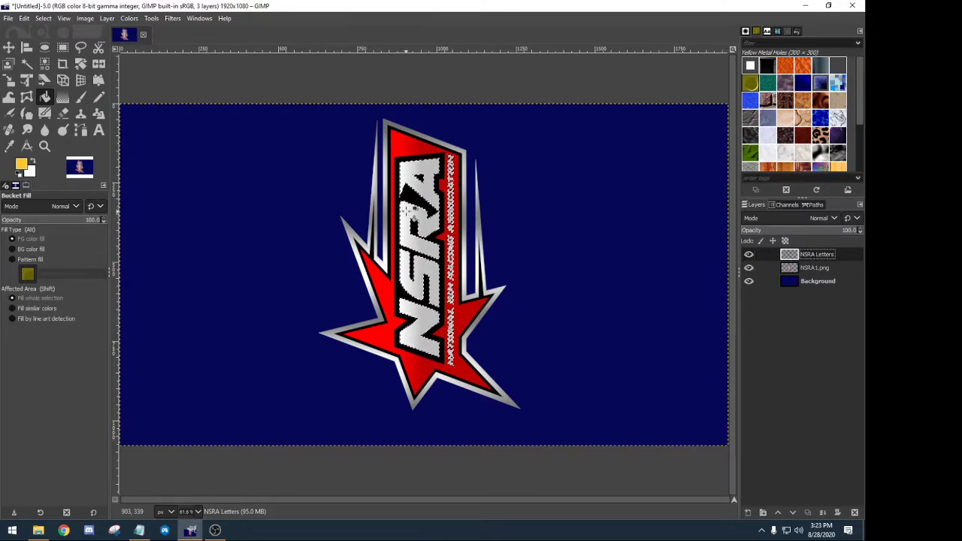
pyautogui.click(409, 211)
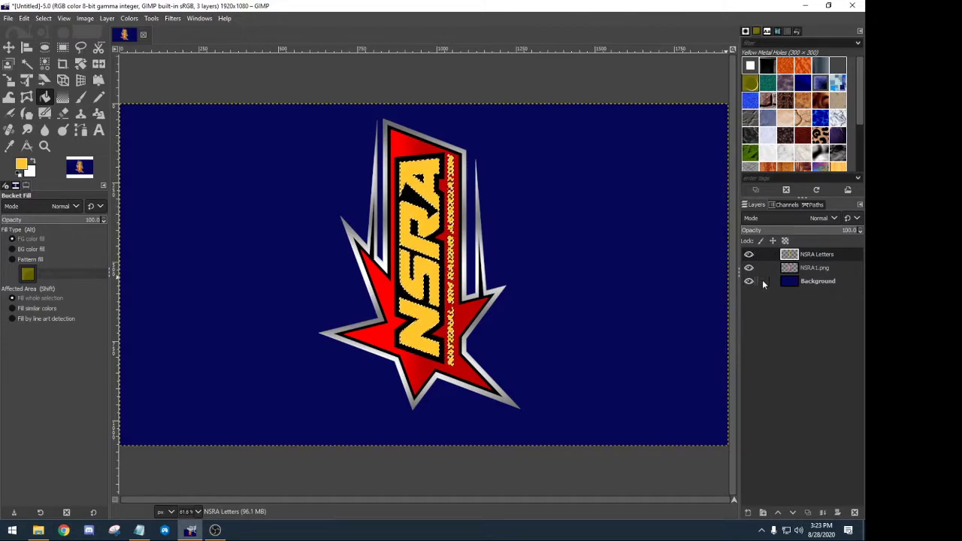
pyautogui.click(44, 19)
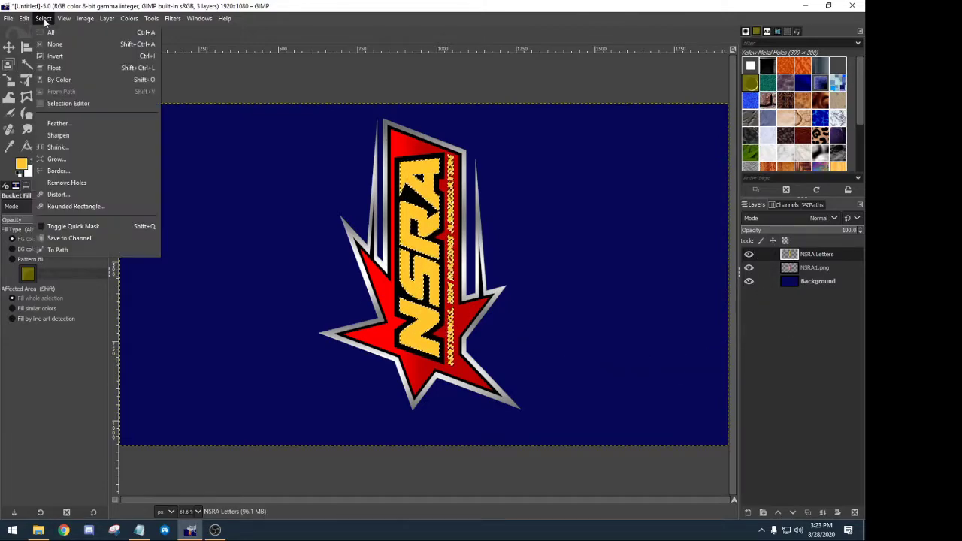
pyautogui.click(52, 43)
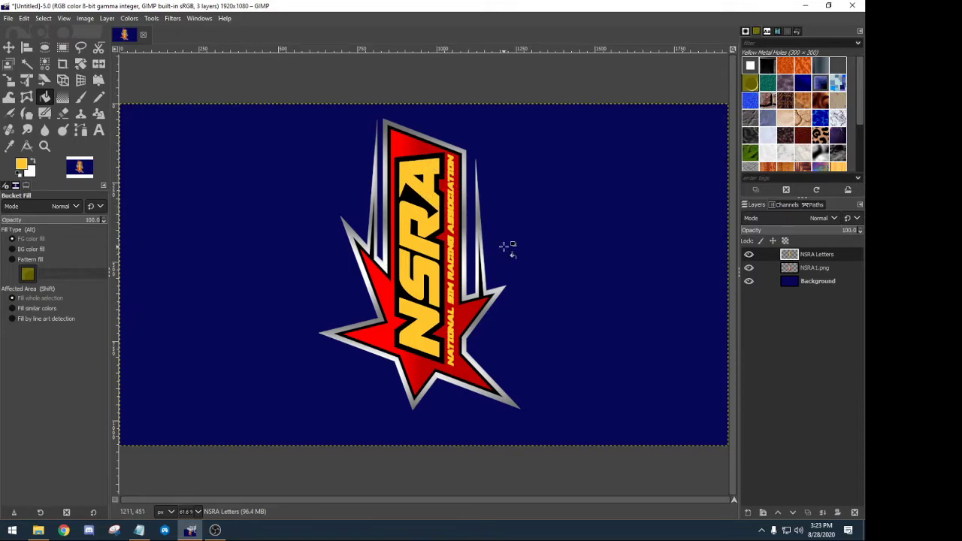
# Hide the NSRA1.png and Background layers and rotate the NSRA Letters layer by exactly 90° about its center.
pyautogui.click(749, 269)
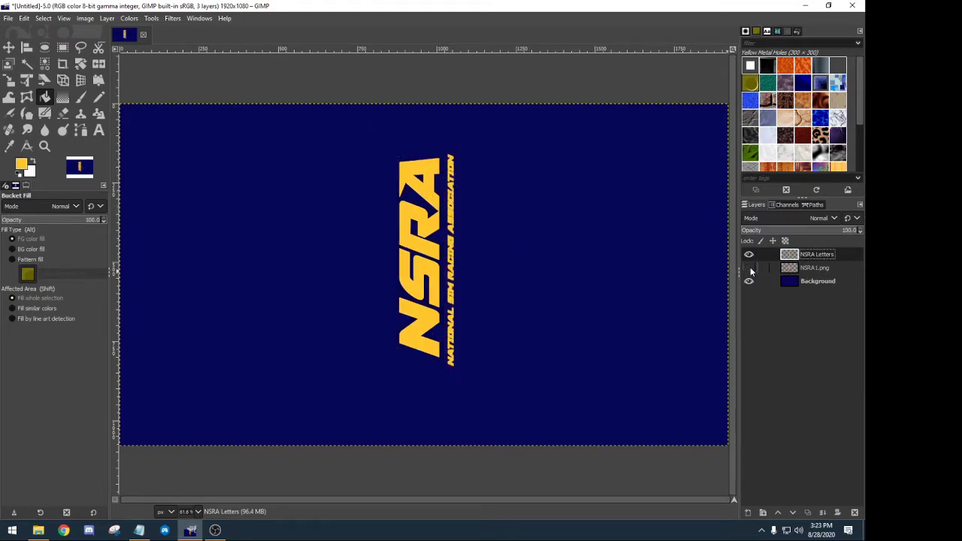
pyautogui.click(749, 281)
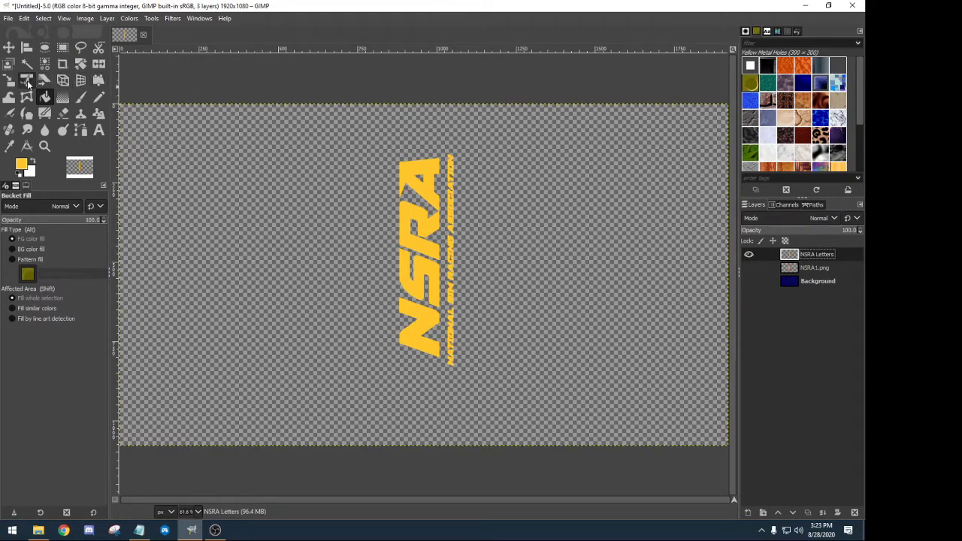
pyautogui.click(81, 63)
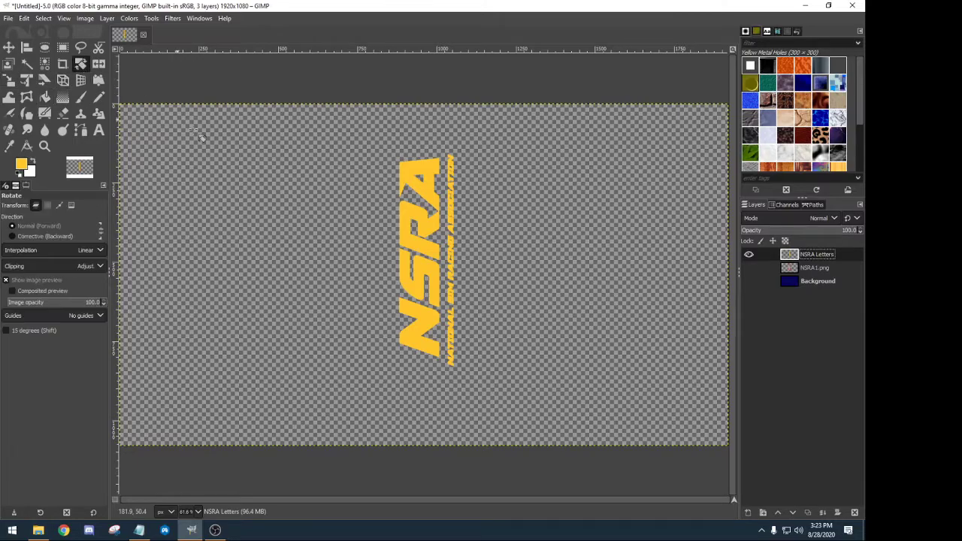
pyautogui.moveTo(448, 183); pyautogui.dragTo(516, 299)
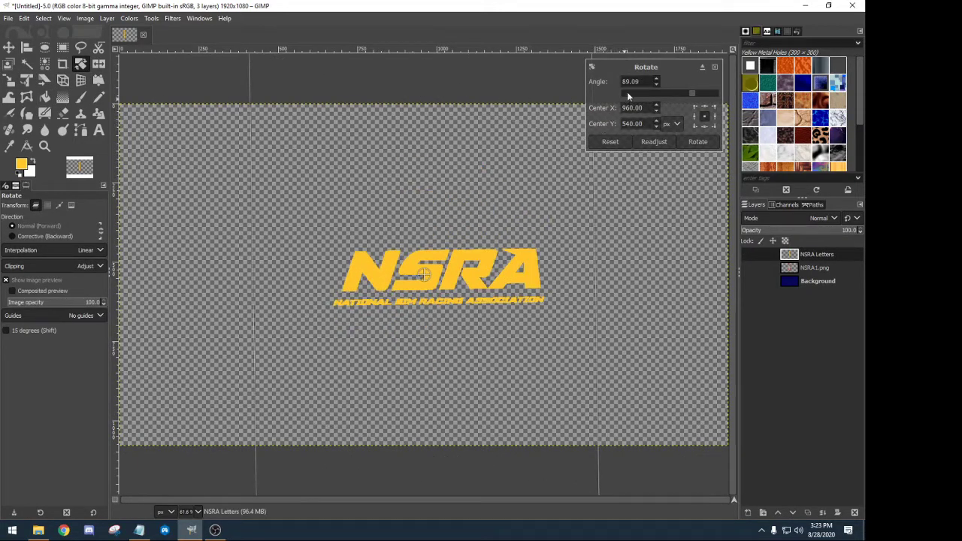
pyautogui.hotkey('shift', 'Left')
pyautogui.hotkey('shift', 'Left')
pyautogui.hotkey('shift', 'Left')
pyautogui.write('90.')
pyautogui.press('Return')
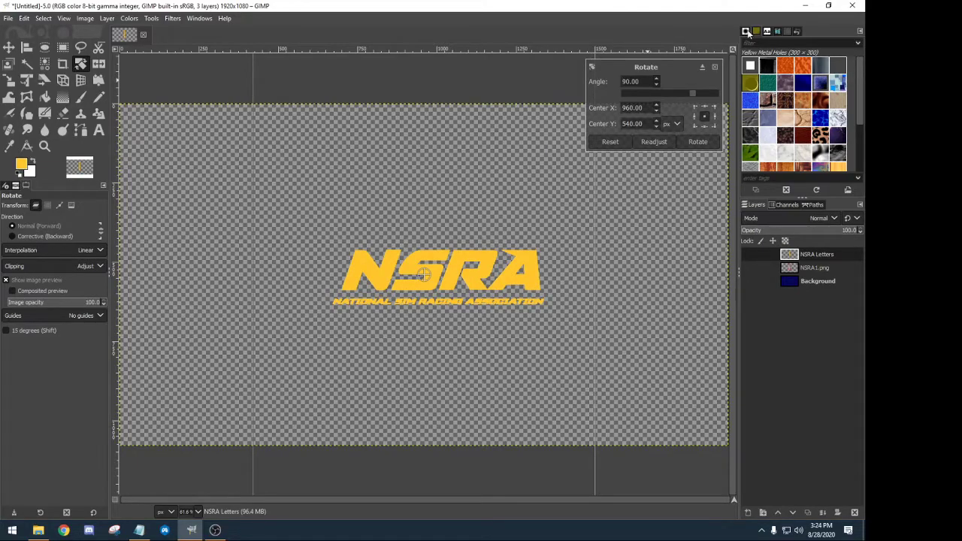
pyautogui.click(698, 141)
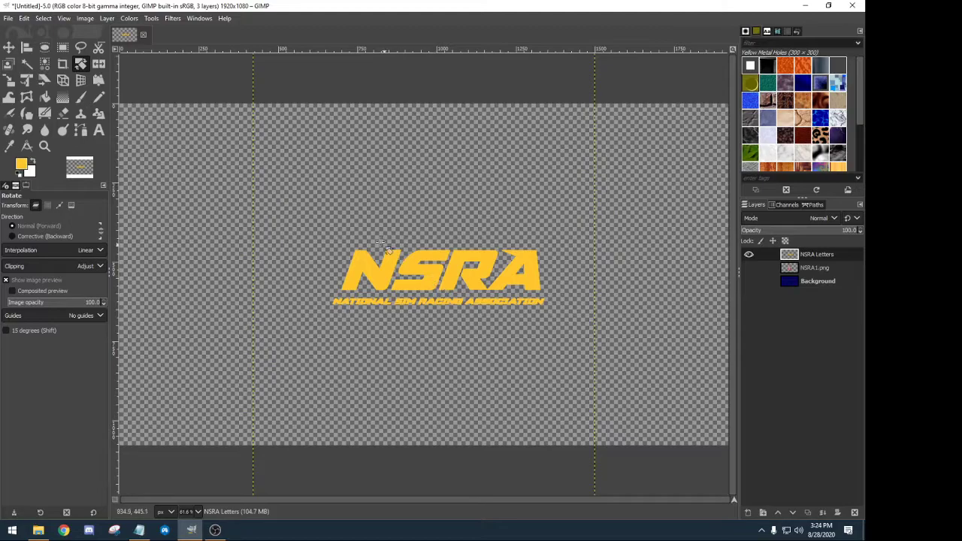
# Crop the whole image to the content of the visible NSRA Letters layer.
pyautogui.click(67, 18)
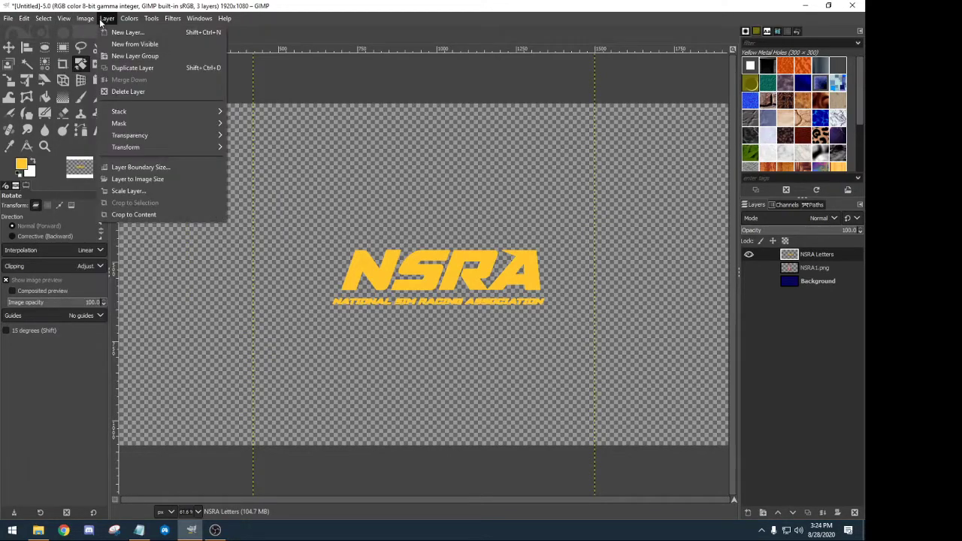
pyautogui.moveTo(84, 20)
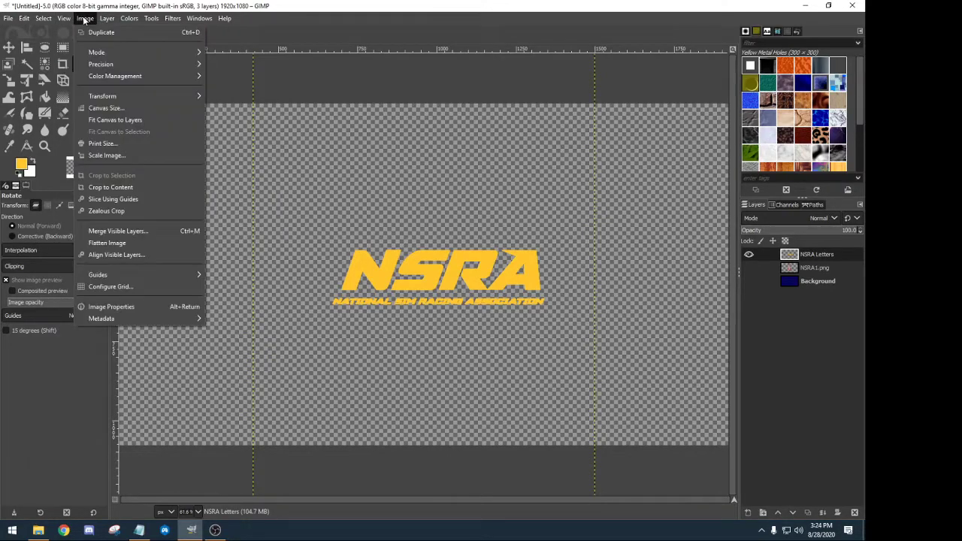
pyautogui.click(102, 187)
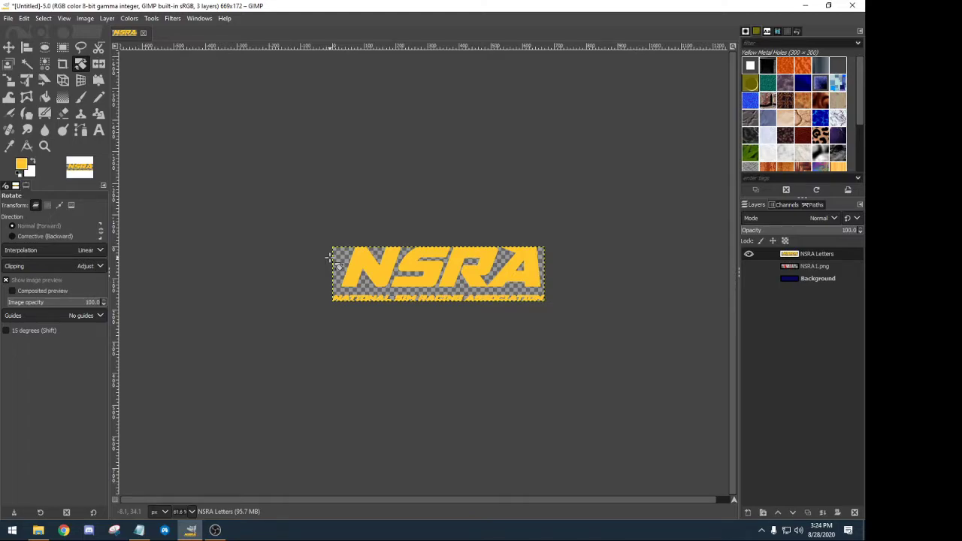
# Toggle the visibility of the NSRA1.png and Background layers to check how the crop affected them, leaving both hidden.
pyautogui.click(749, 266)
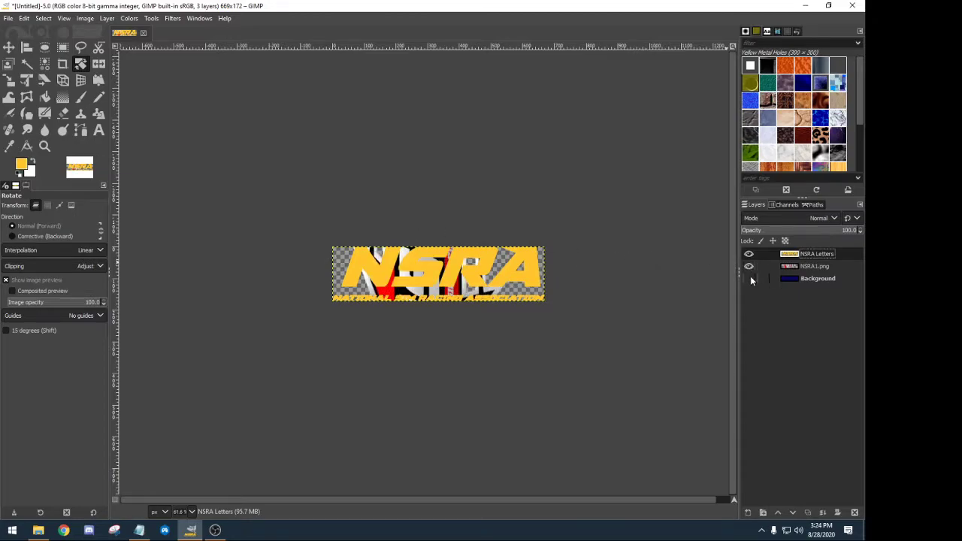
pyautogui.click(749, 279)
pyautogui.click(750, 279)
pyautogui.click(749, 266)
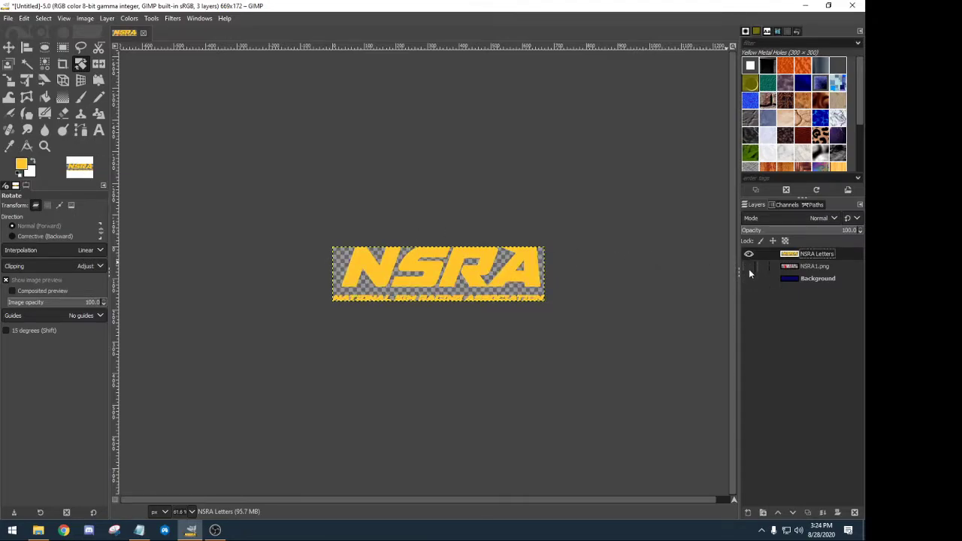
pyautogui.click(750, 279)
pyautogui.click(750, 267)
pyautogui.click(750, 279)
pyautogui.click(750, 266)
pyautogui.click(9, 19)
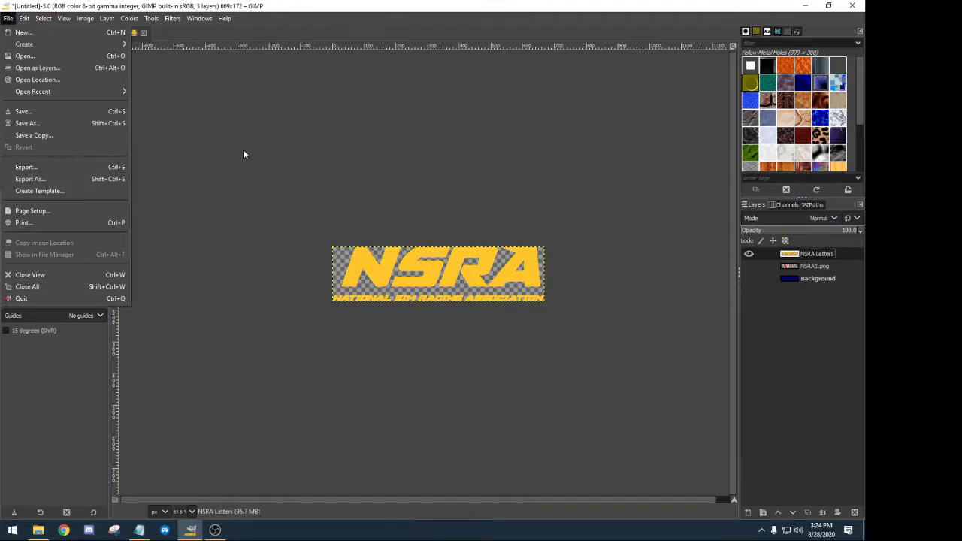
pyautogui.click(279, 150)
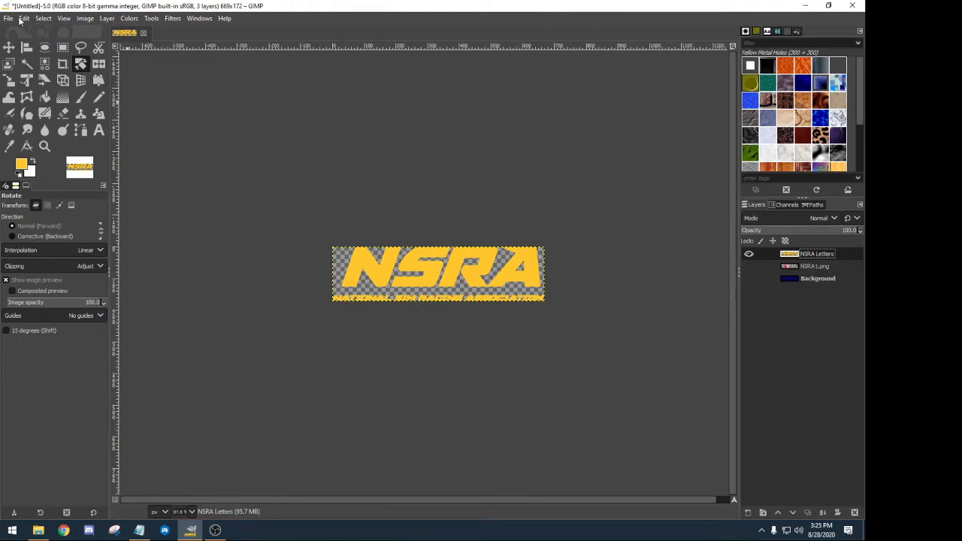
# Undo the layer visibility changes and the crop to restore the full 1920 × 1080 canvas.
pyautogui.click(41, 18)
pyautogui.click(30, 32)
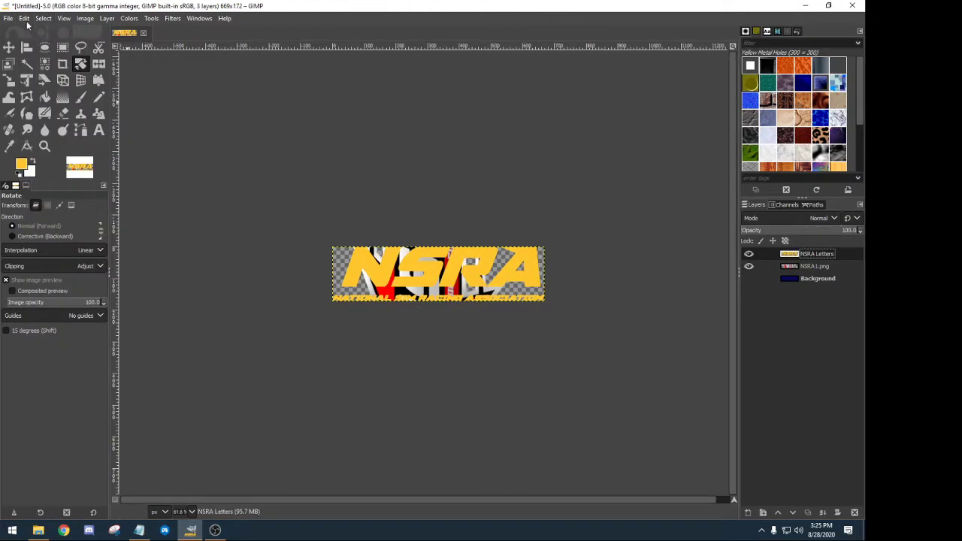
pyautogui.click(24, 18)
pyautogui.click(30, 32)
pyautogui.click(24, 18)
pyautogui.click(31, 34)
pyautogui.click(24, 18)
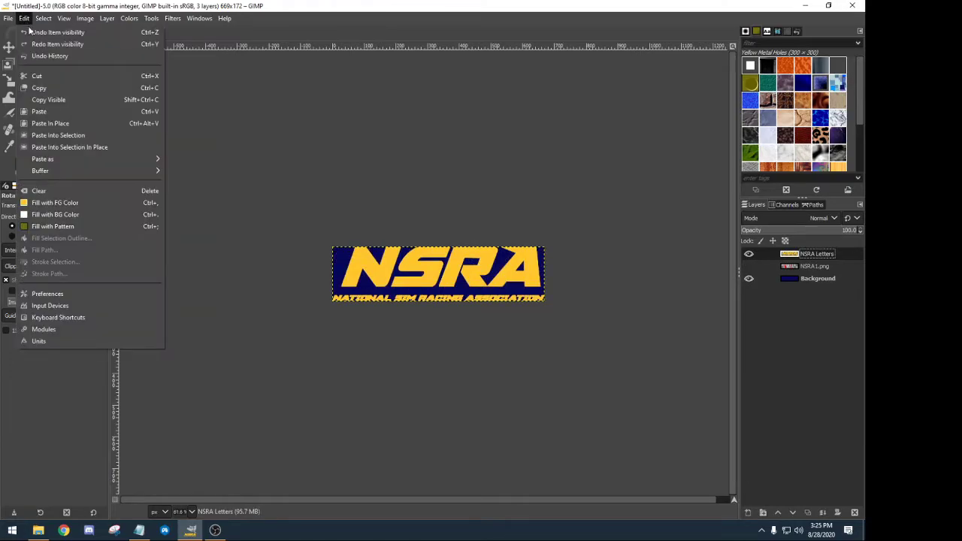
pyautogui.click(33, 32)
pyautogui.click(24, 18)
pyautogui.click(31, 32)
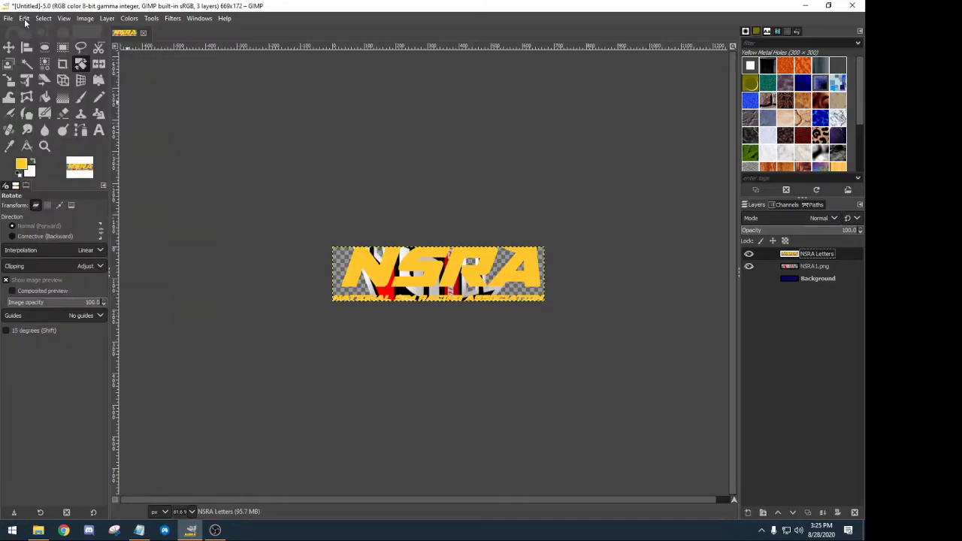
pyautogui.click(24, 18)
pyautogui.click(32, 32)
pyautogui.click(24, 18)
pyautogui.click(31, 32)
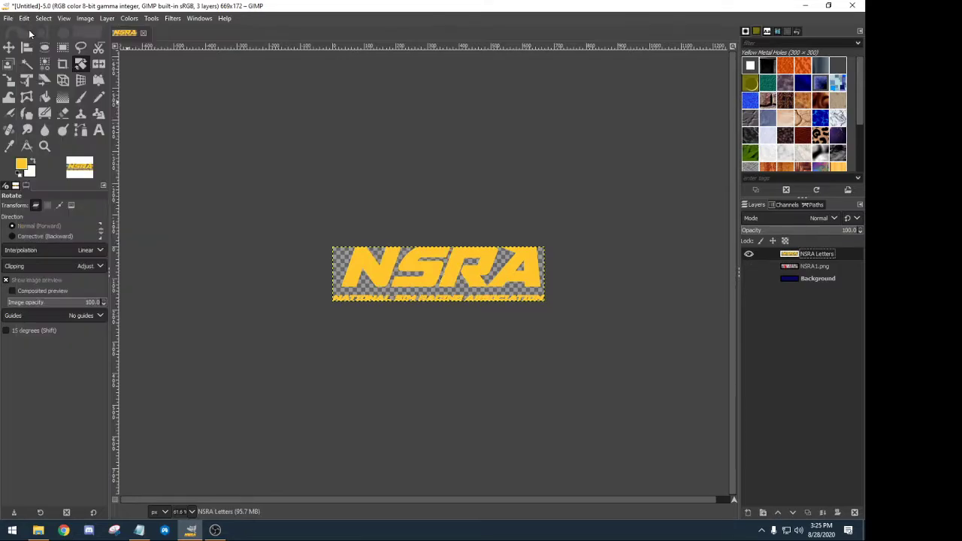
pyautogui.click(24, 18)
pyautogui.click(32, 33)
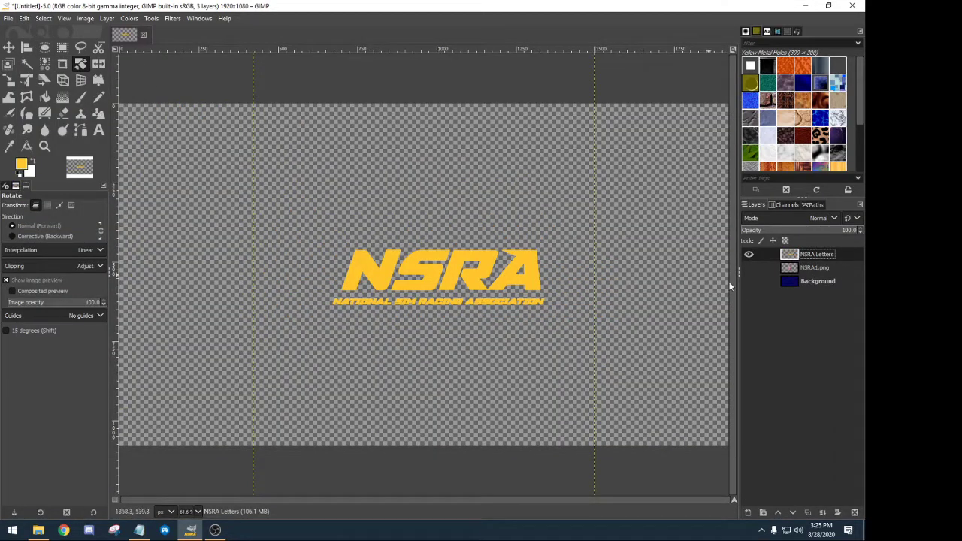
# Hide the NSRA Letters layer and show the NSRA1.png and Background layers.
pyautogui.click(750, 255)
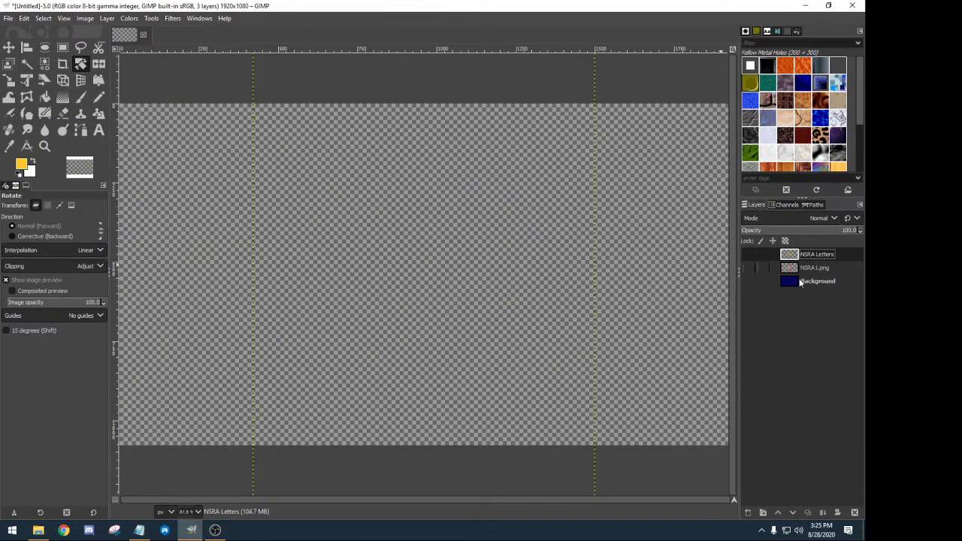
pyautogui.click(749, 268)
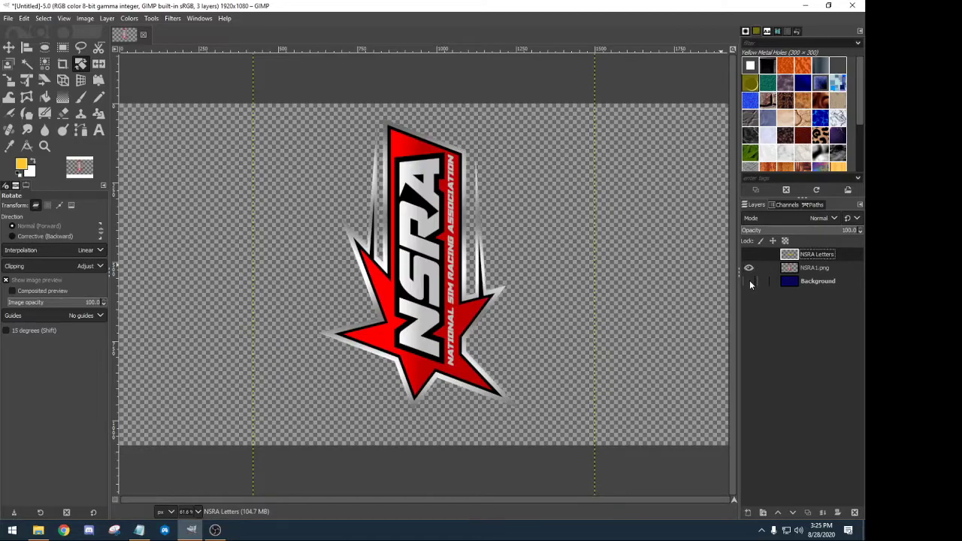
pyautogui.click(750, 280)
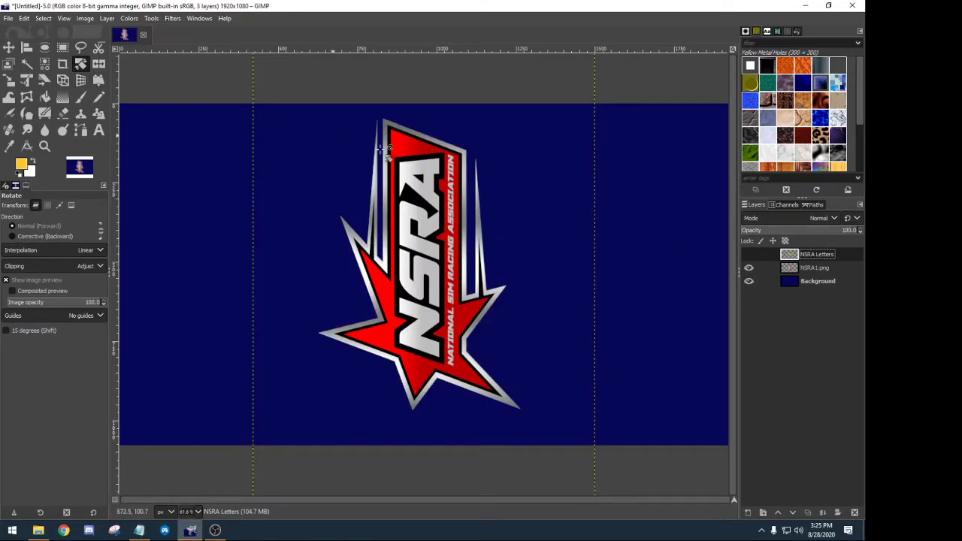
# Rotate the NSRA1.png logo layer by 90° about its center so its lettering reads horizontally.
pyautogui.click(790, 270)
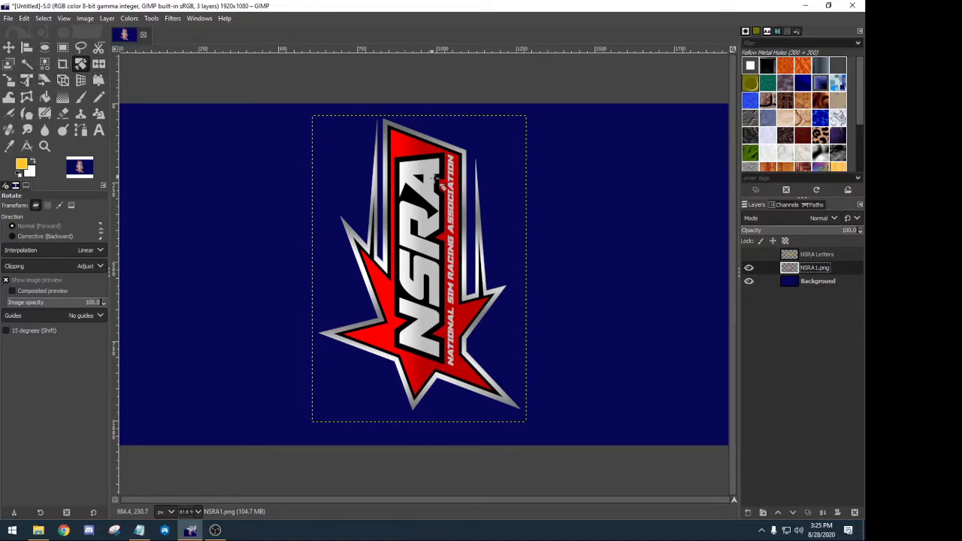
pyautogui.moveTo(431, 197); pyautogui.dragTo(645, 155)
pyautogui.click(636, 81)
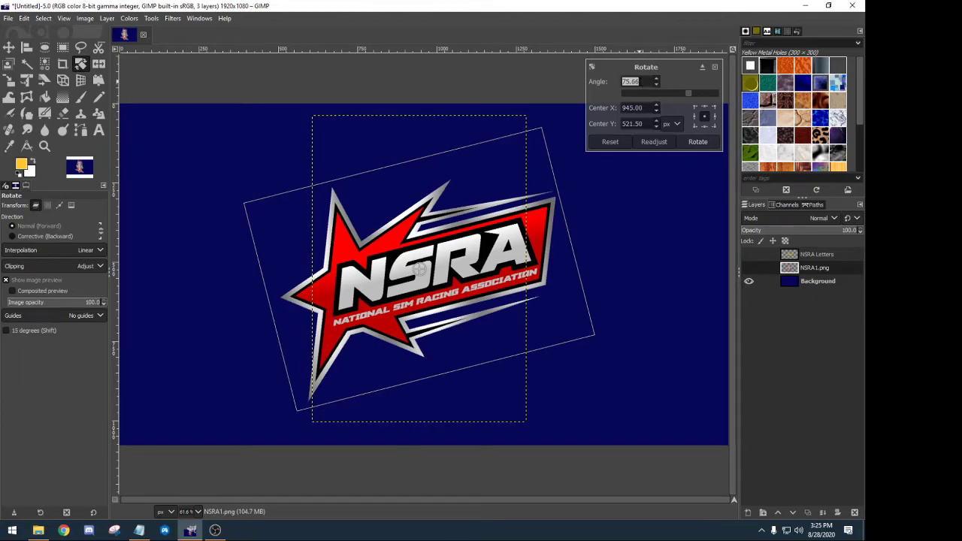
pyautogui.write('90')
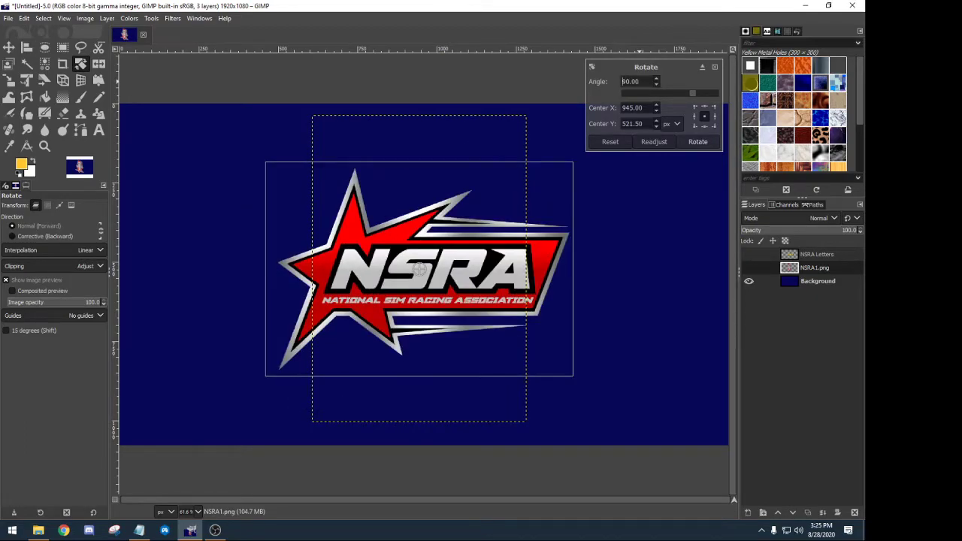
pyautogui.click(697, 143)
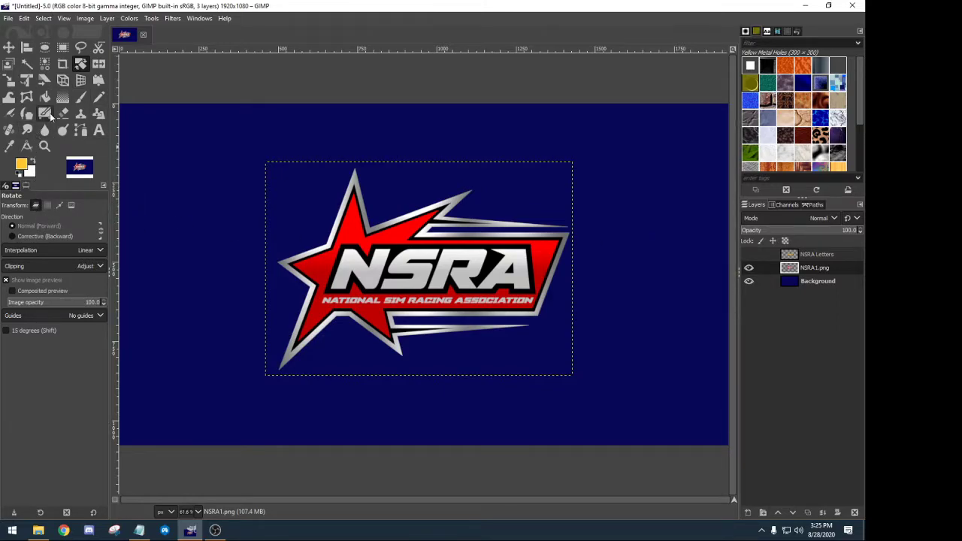
# Set the Fuzzy Select threshold to 149.7 and select the letter S of the logo's NSRA lettering.
pyautogui.click(27, 64)
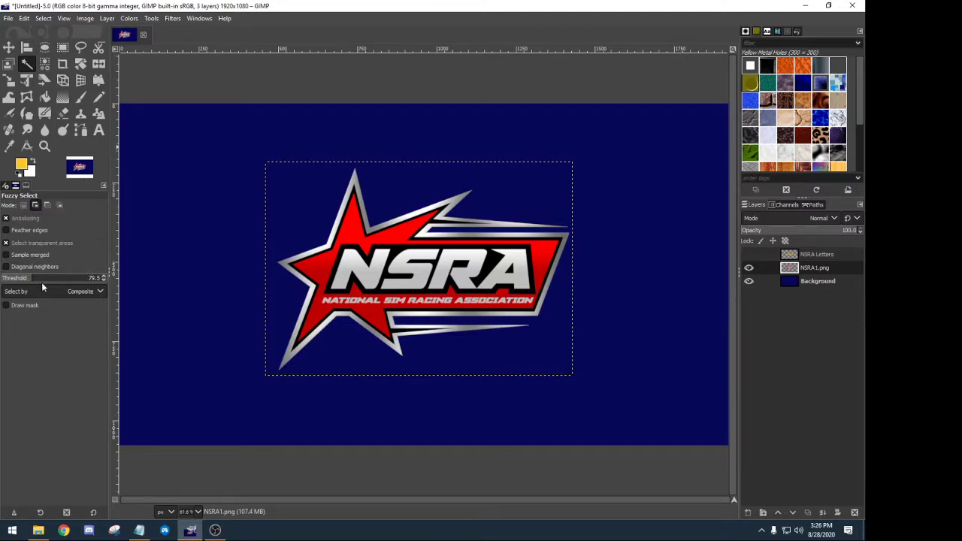
pyautogui.moveTo(41, 282); pyautogui.dragTo(54, 280)
pyautogui.scroll(-5, 103, 286)
pyautogui.keyDown('shift'); pyautogui.click(409, 256); pyautogui.keyUp('shift')
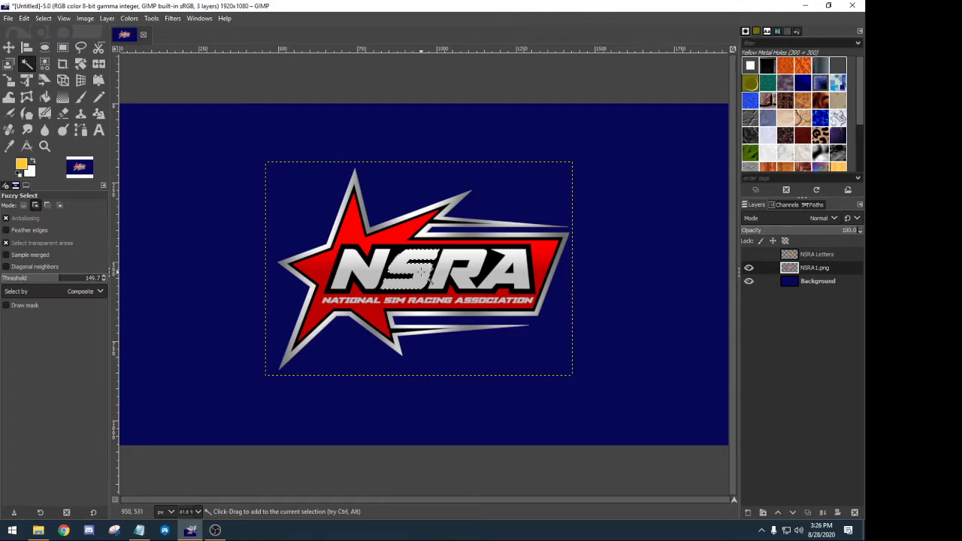
# Try Fuzzy Select's replace and add modes on the logo's lettering and silver outline, and clear the selection.
pyautogui.click(23, 204)
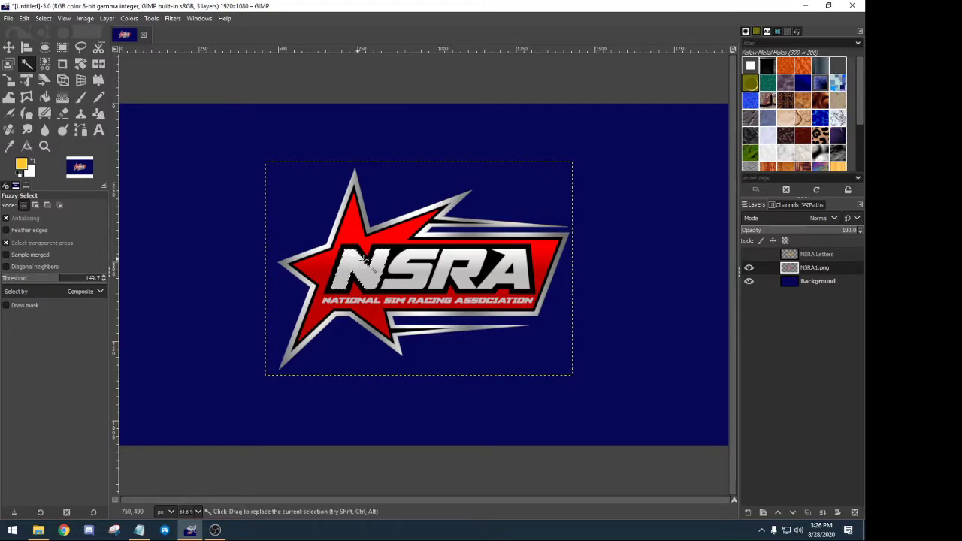
pyautogui.click(450, 256)
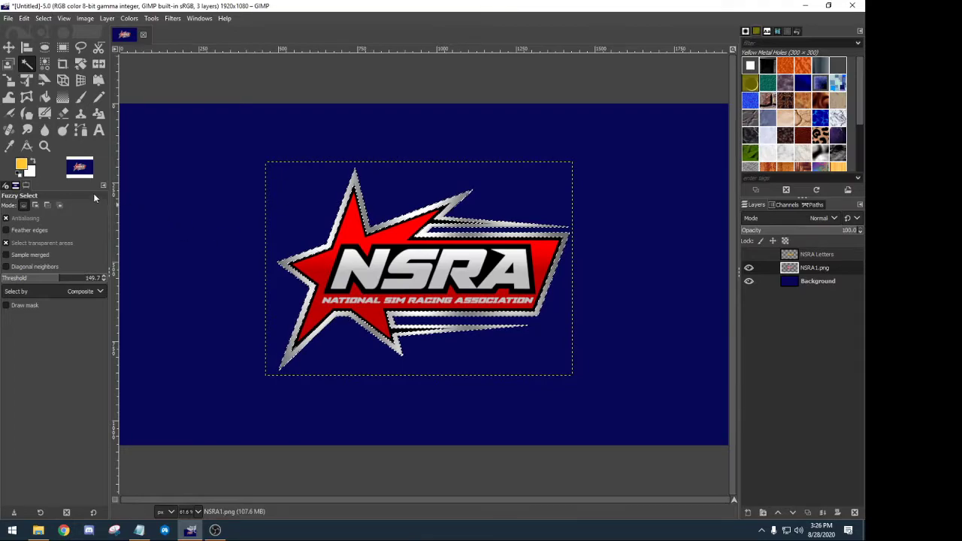
pyautogui.click(34, 205)
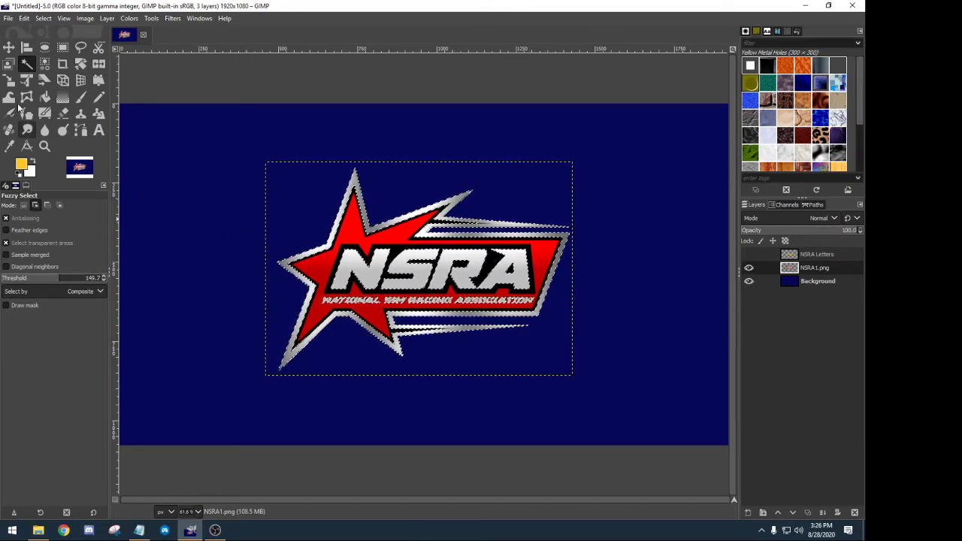
pyautogui.click(43, 18)
pyautogui.click(48, 36)
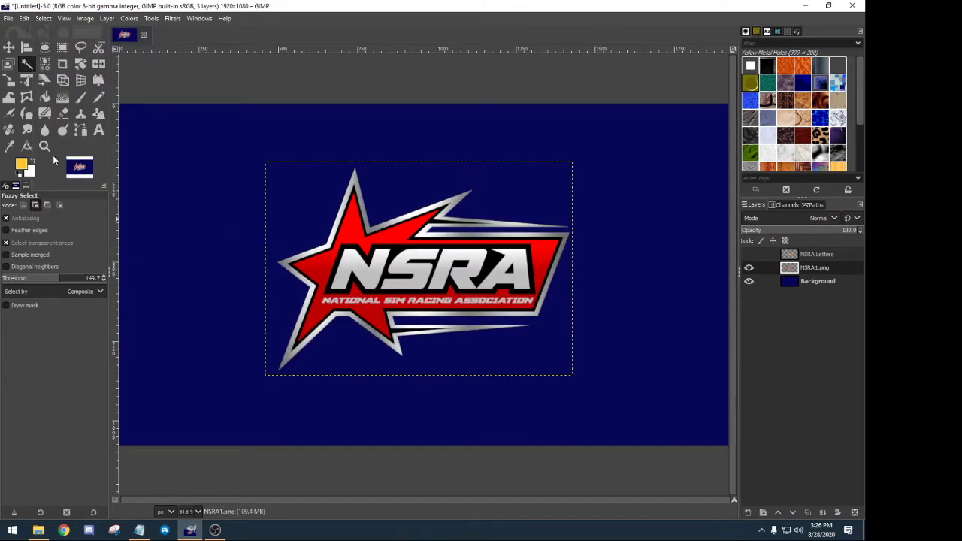
# Select the large N, S, R and A letters of the logo together with Fuzzy Select in add mode.
pyautogui.click(34, 205)
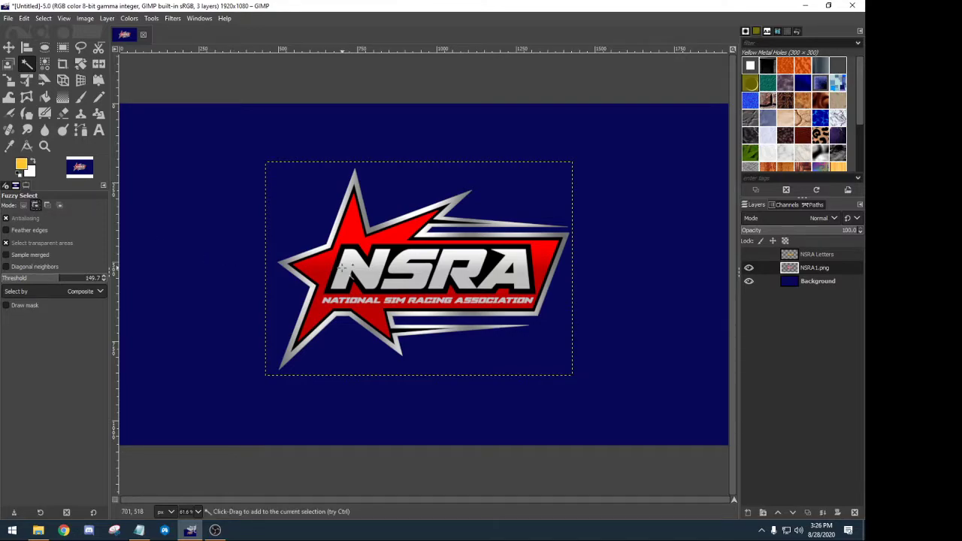
pyautogui.click(43, 18)
pyautogui.click(54, 44)
pyautogui.keyDown('shift'); pyautogui.click(391, 255); pyautogui.keyUp('shift')
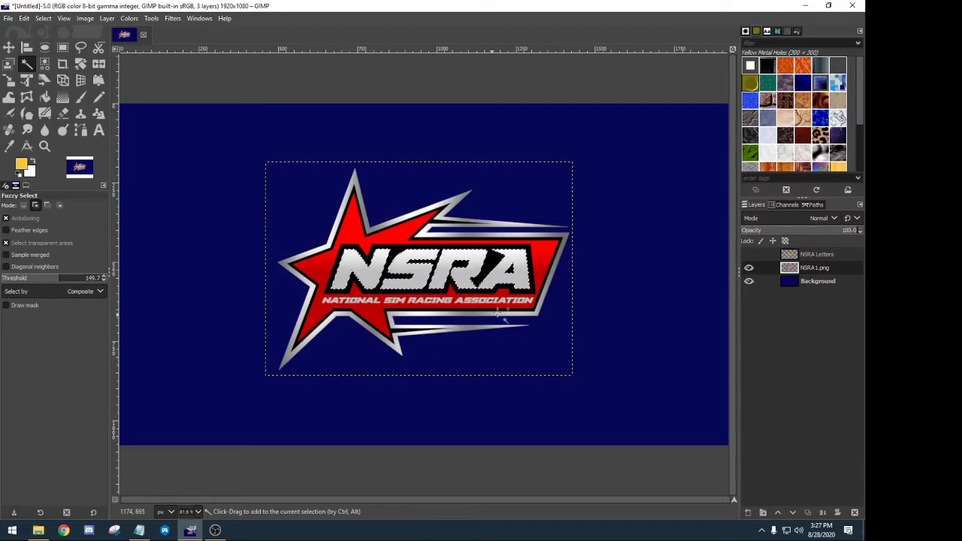
pyautogui.click(98, 104)
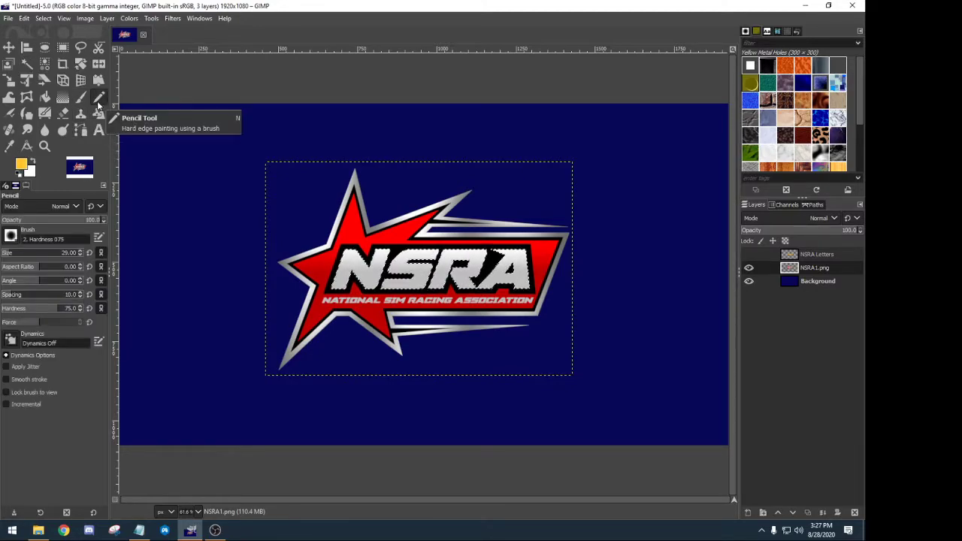
pyautogui.click(79, 98)
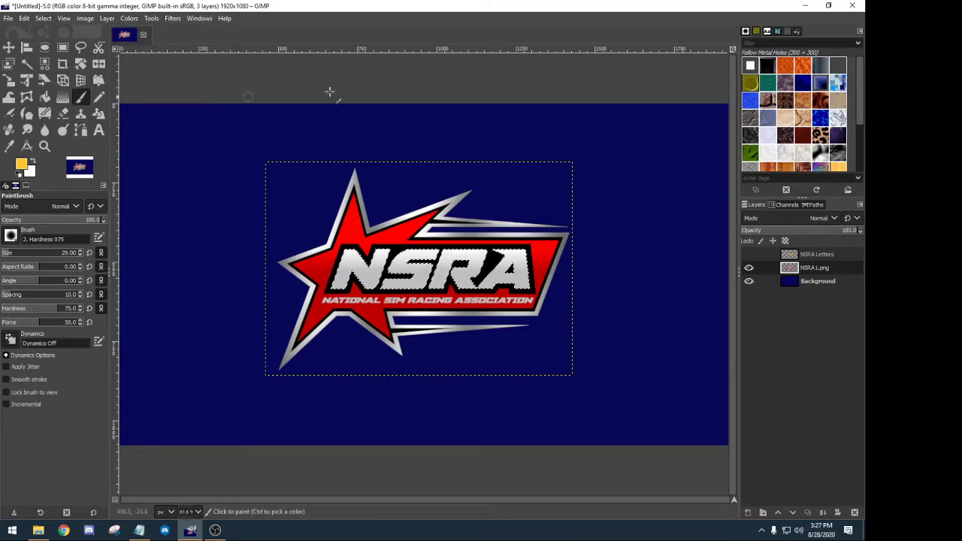
pyautogui.click(746, 32)
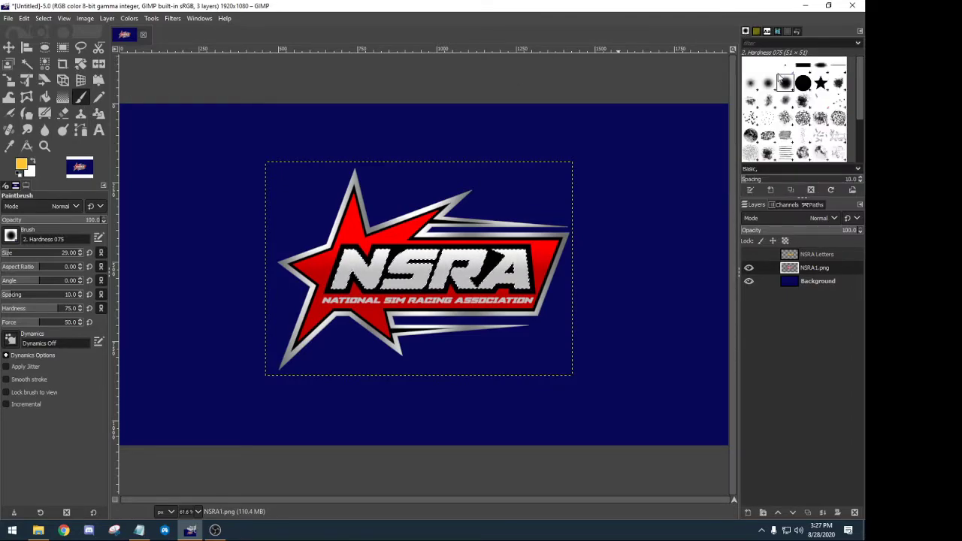
pyautogui.click(756, 32)
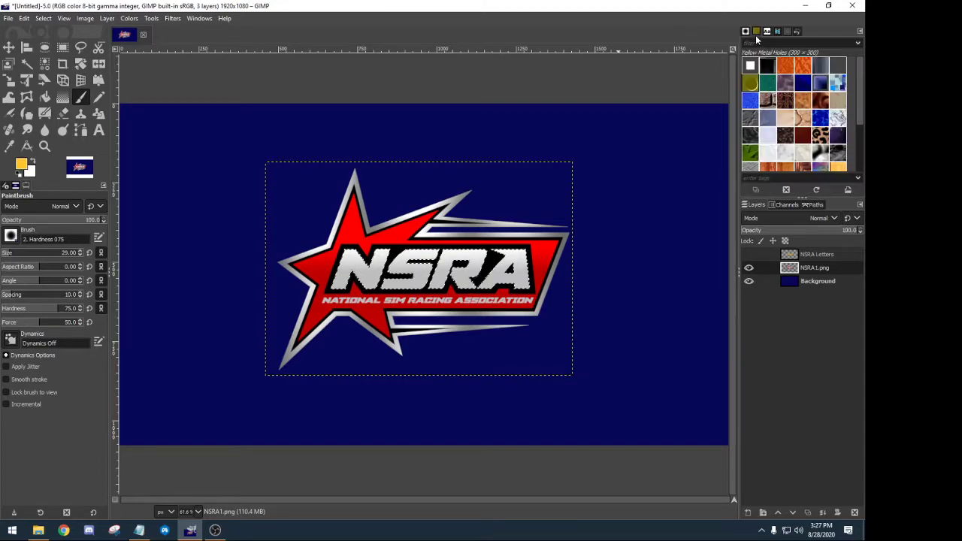
# Choose the Pencil tool and set the foreground color to bright red with HTML notation fa0539.
pyautogui.click(98, 99)
pyautogui.click(25, 163)
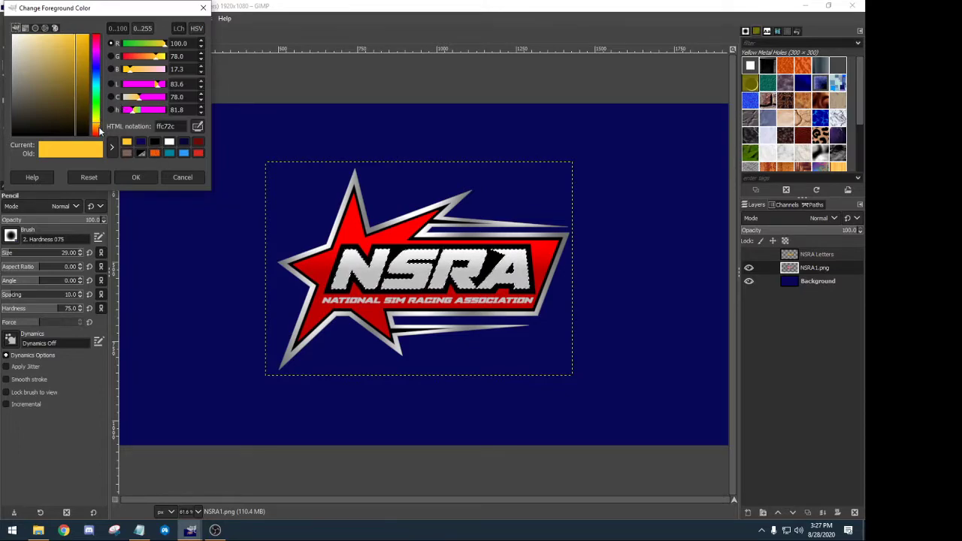
pyautogui.click(98, 42)
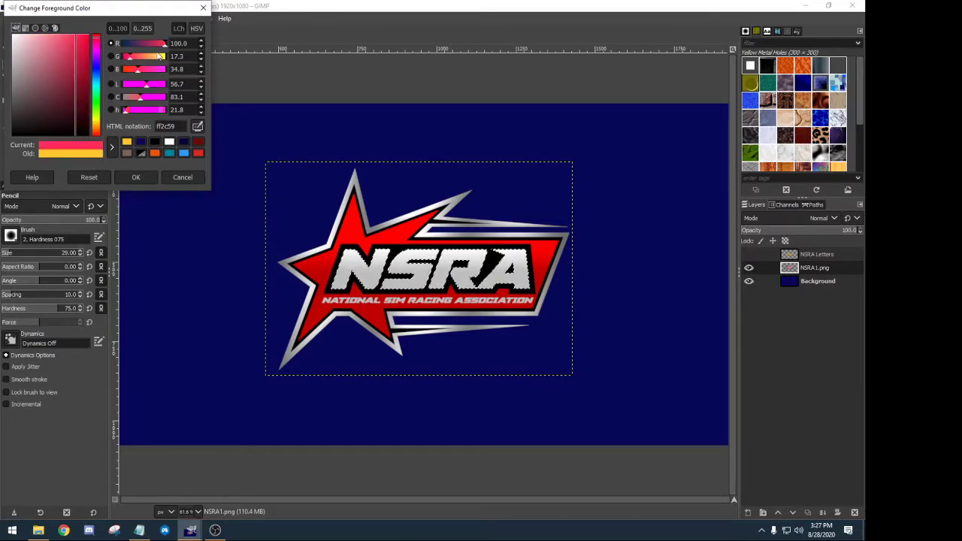
pyautogui.click(85, 42)
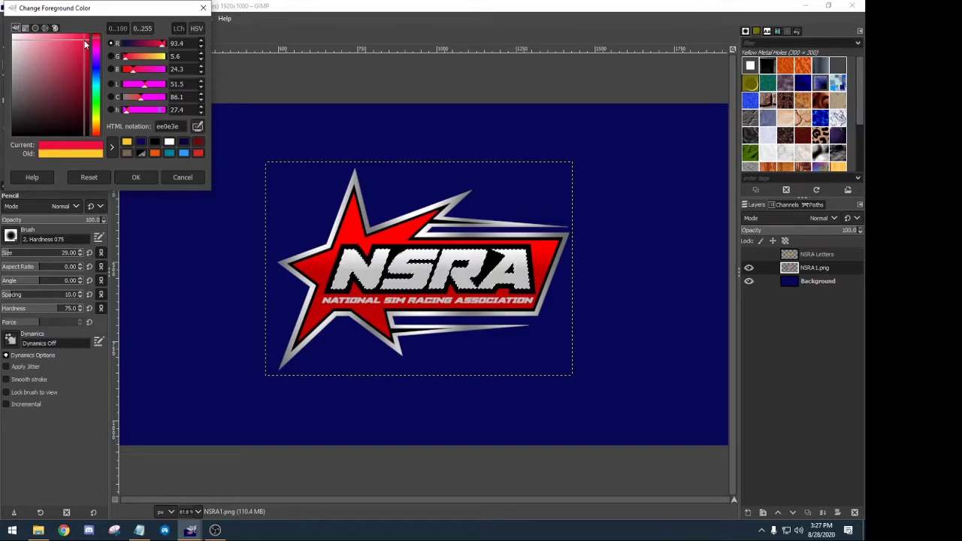
pyautogui.click(87, 38)
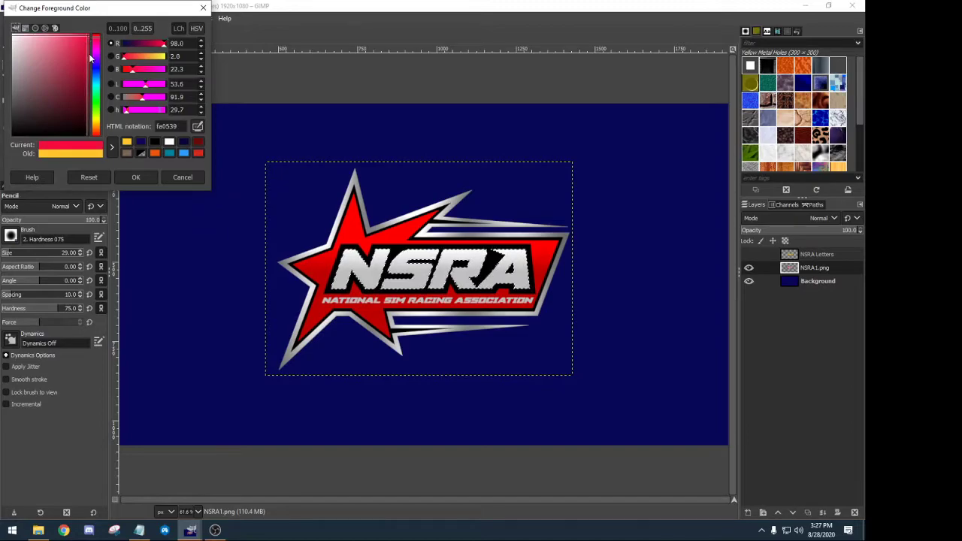
pyautogui.click(139, 176)
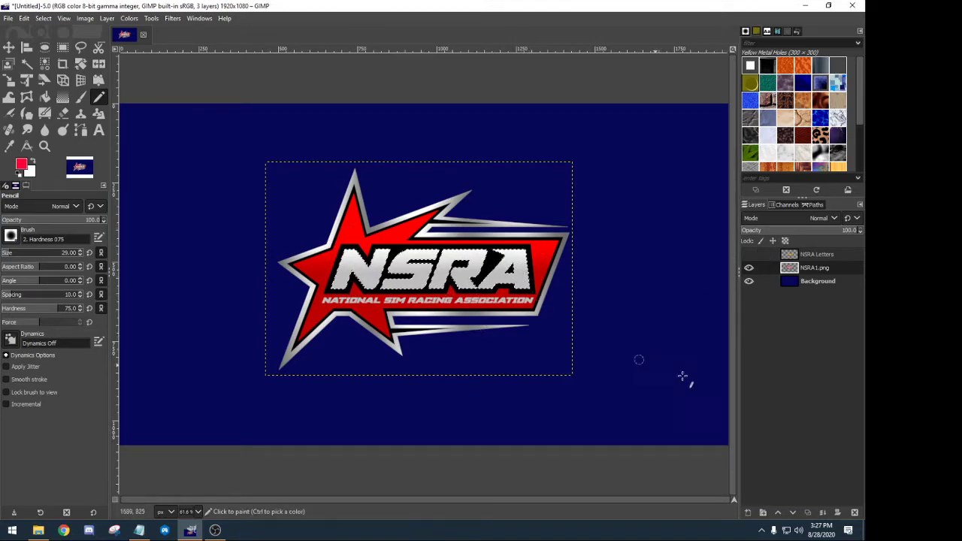
# Create a new transparent 1920 × 1080 layer named NSRA Letters 2 directly above the NSRA1.png logo layer.
pyautogui.click(748, 512)
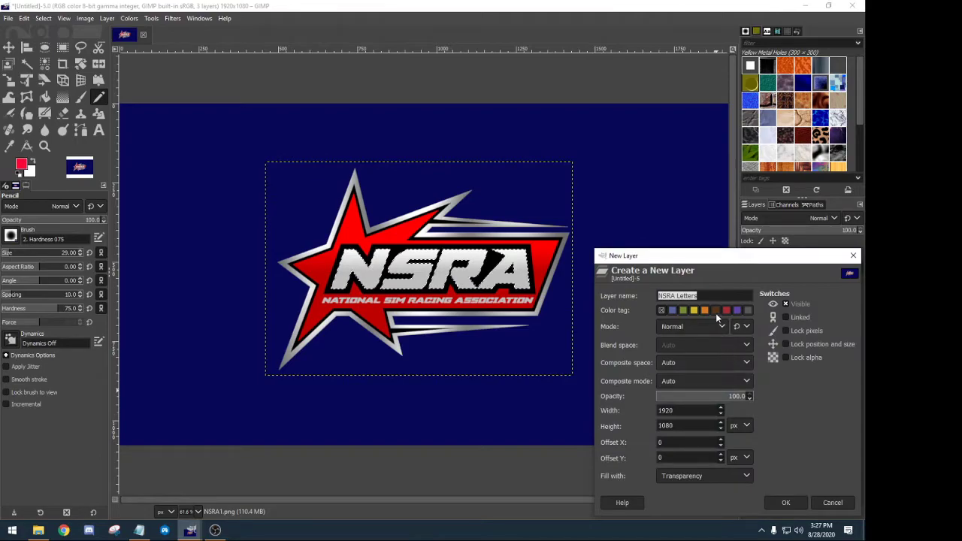
pyautogui.click(714, 300)
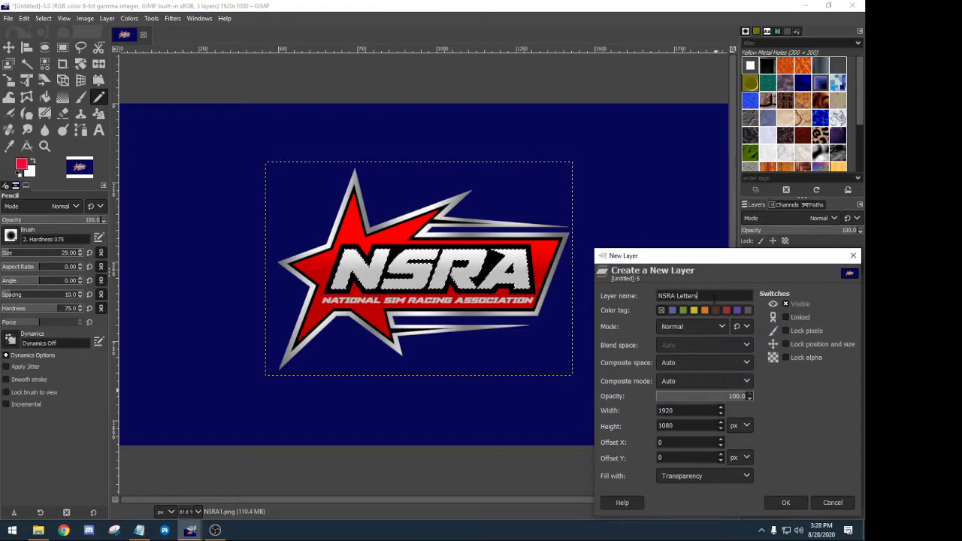
pyautogui.press('Return')
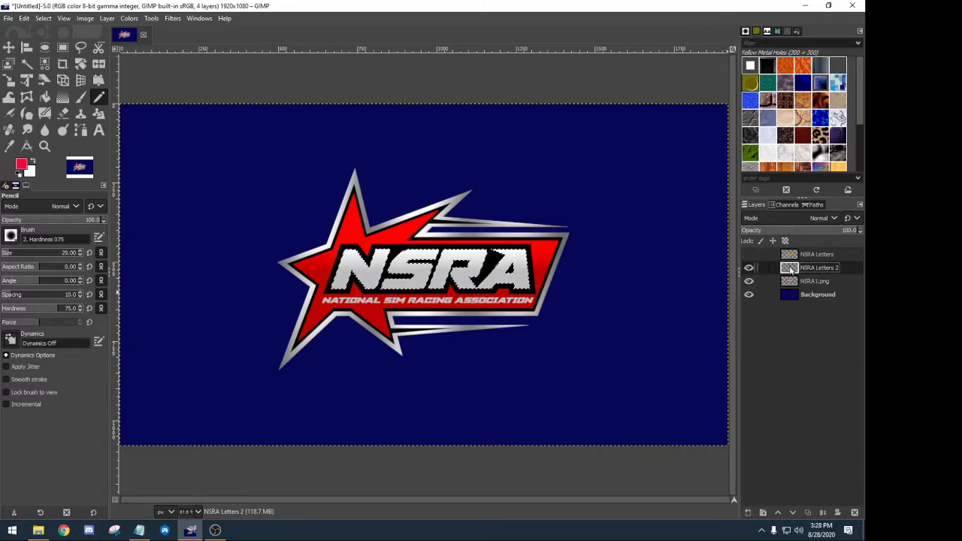
# Paint the selected NSRA letters red on the NSRA Letters 2 layer, enlarging the pencil to 153, and clear the selection.
pyautogui.click(349, 251)
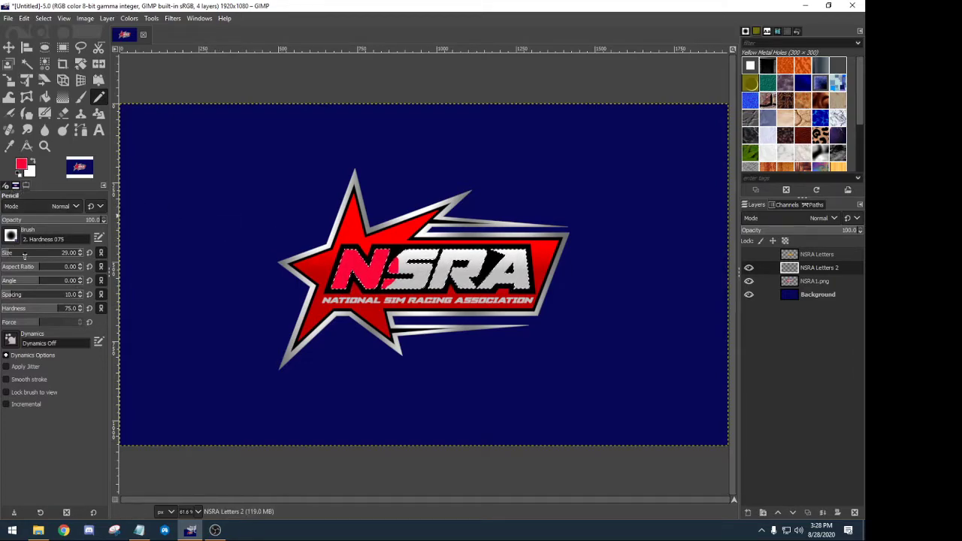
pyautogui.moveTo(7, 253); pyautogui.dragTo(24, 253)
pyautogui.moveTo(329, 289)
pyautogui.mouseDown()
pyautogui.moveTo(534, 278)
pyautogui.moveTo(494, 254)
pyautogui.moveTo(391, 252)
pyautogui.moveTo(368, 277)
pyautogui.moveTo(516, 280)
pyautogui.mouseUp()
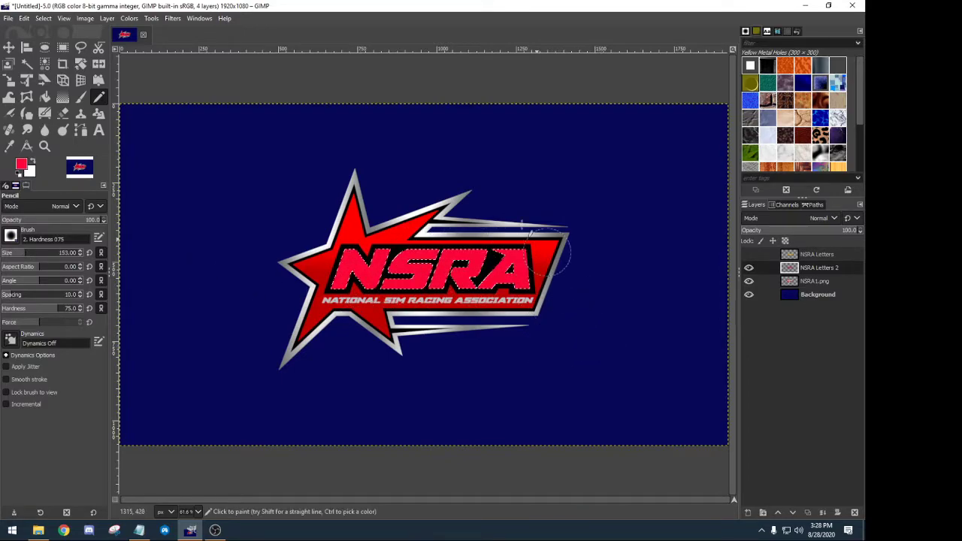
pyautogui.click(43, 18)
pyautogui.click(49, 33)
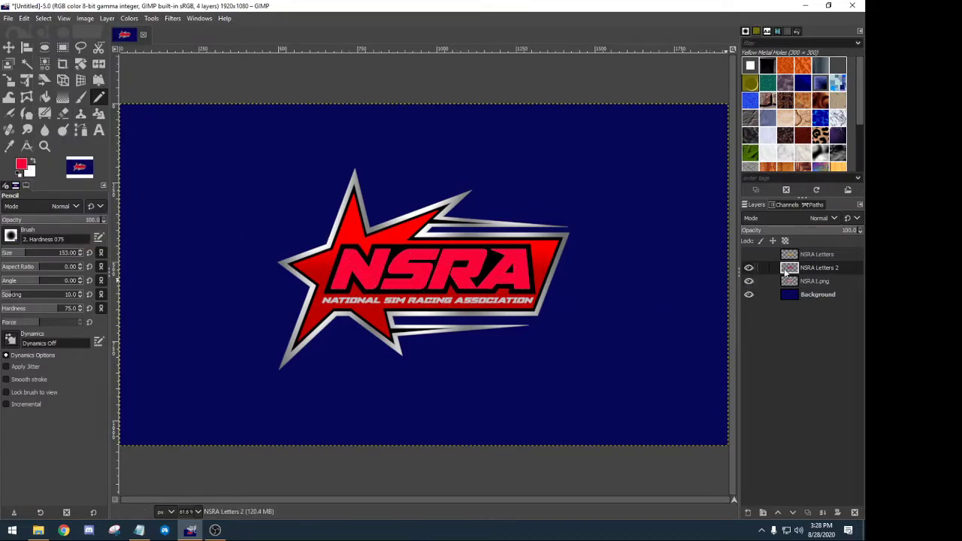
# Compare the NSRA Letters and NSRA Letters 2 recolorings by switching their visibility on and off, then hide both layers.
pyautogui.click(749, 268)
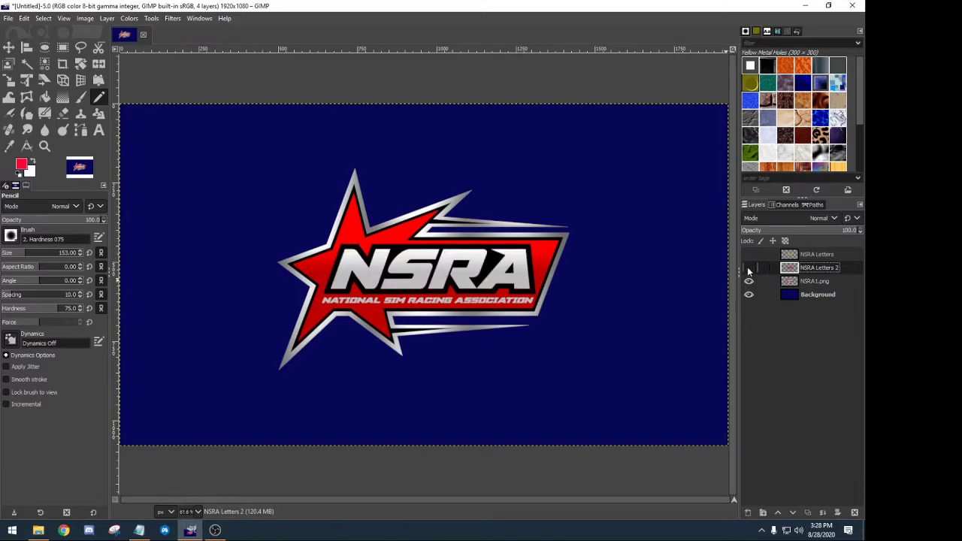
pyautogui.click(749, 268)
pyautogui.click(749, 268)
pyautogui.click(748, 268)
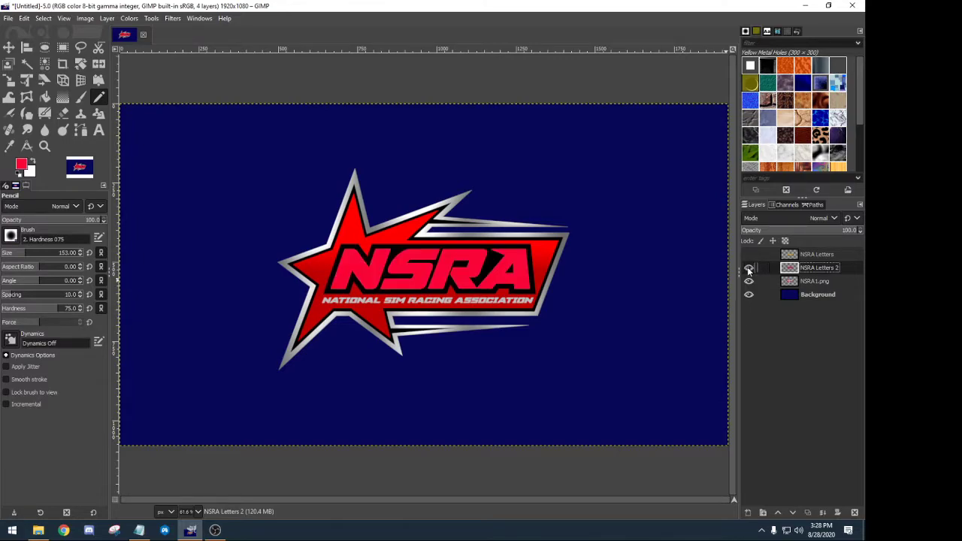
pyautogui.click(748, 254)
pyautogui.click(749, 254)
pyautogui.click(748, 268)
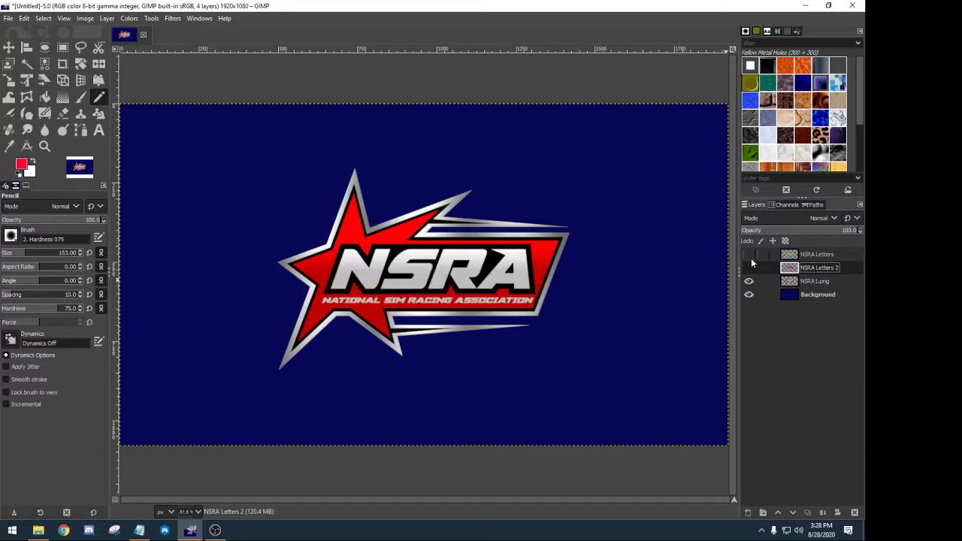
pyautogui.click(749, 268)
pyautogui.click(749, 254)
pyautogui.click(749, 268)
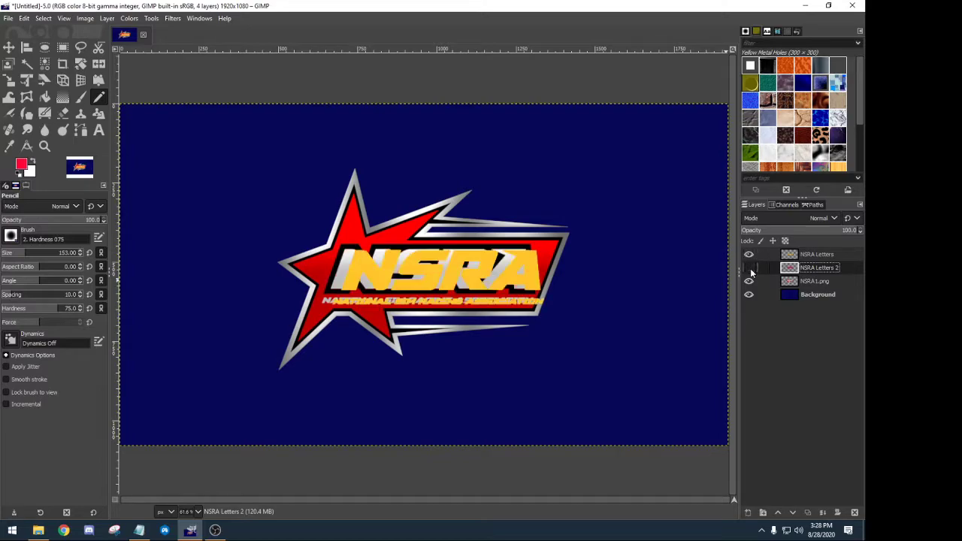
pyautogui.click(749, 254)
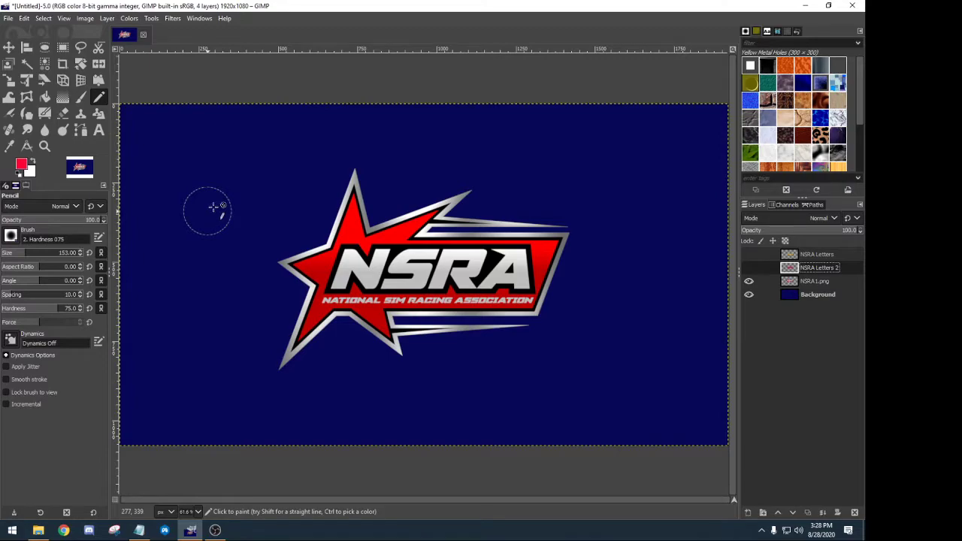
# Reselect the logo's four large NSRA letters with Fuzzy Select in add mode.
pyautogui.click(81, 98)
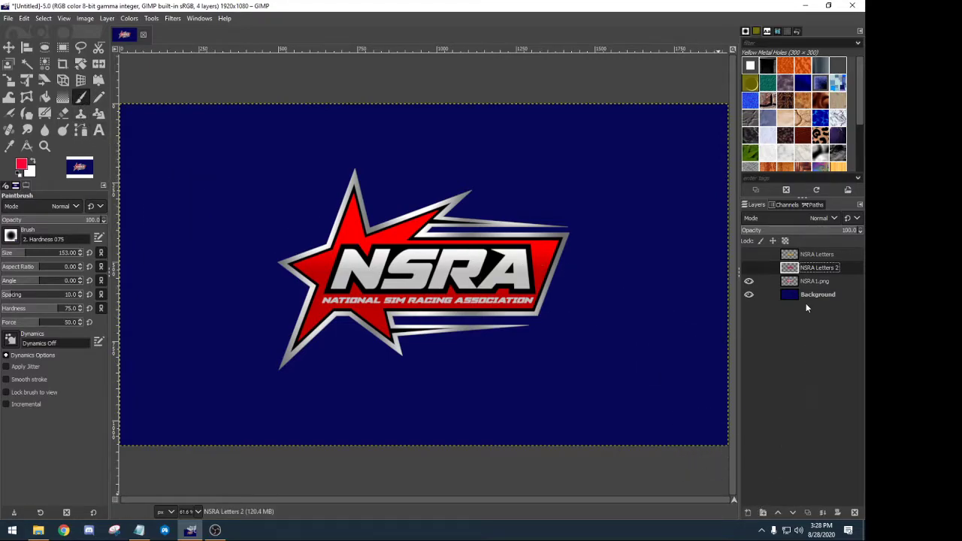
pyautogui.click(27, 64)
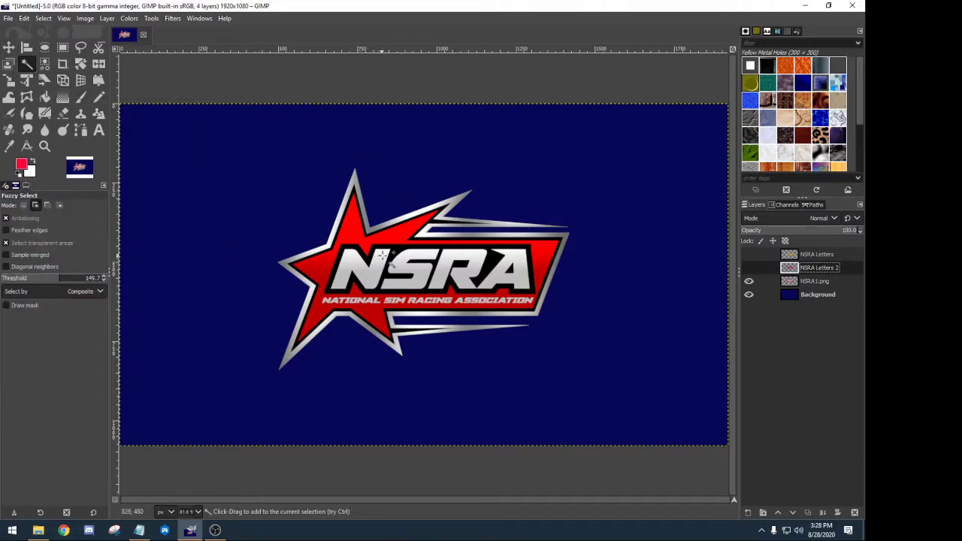
pyautogui.click(35, 205)
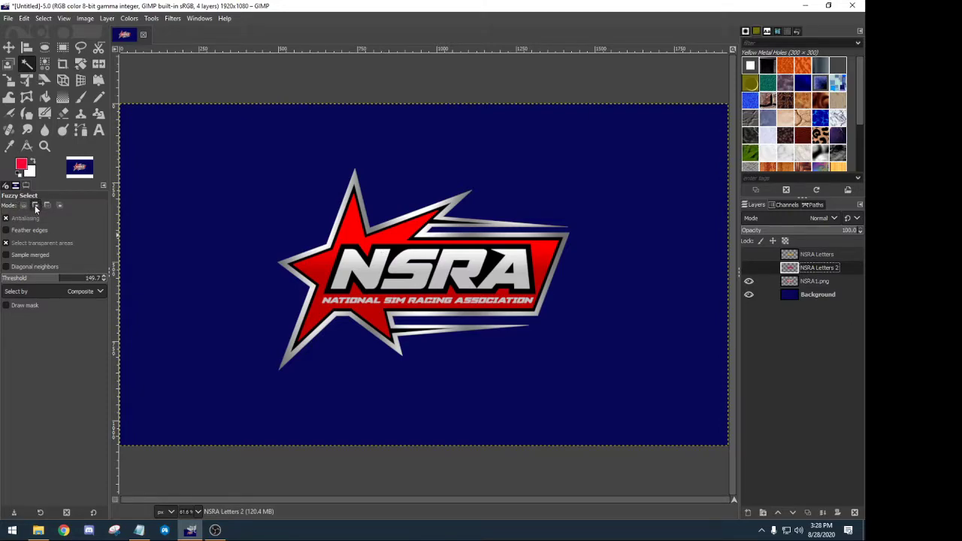
pyautogui.click(382, 255)
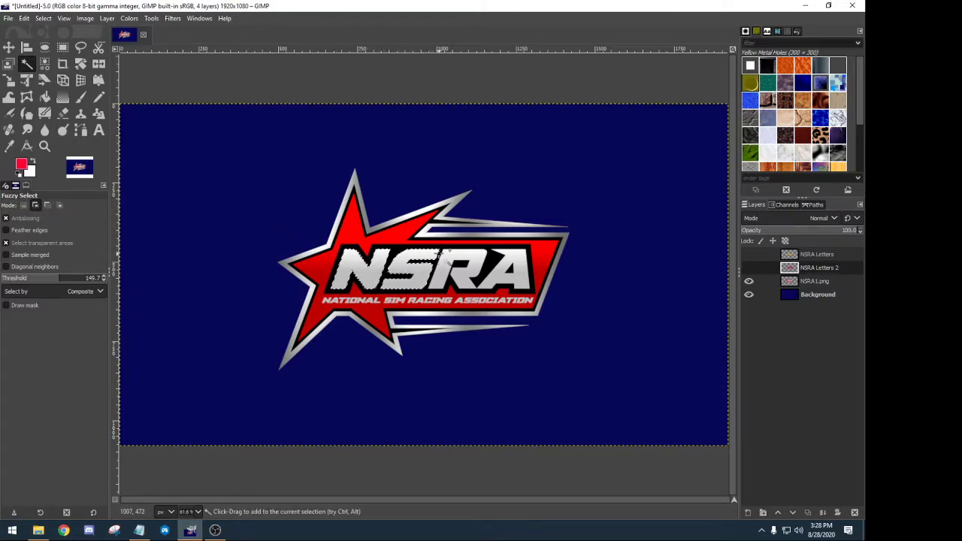
pyautogui.click(478, 256)
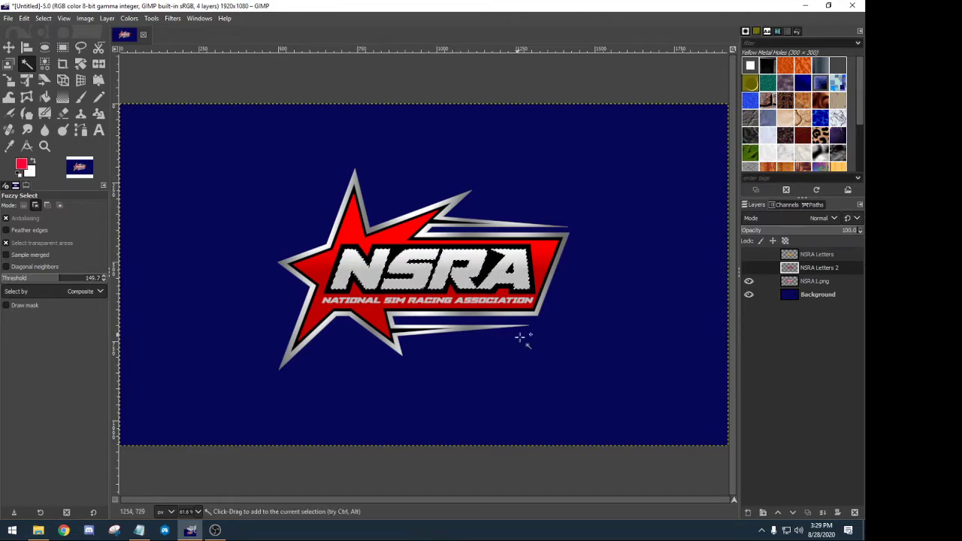
# Create a new transparent 1920 × 1080 layer named NSRA Letters 3 above the NSRA Letters 2 layer.
pyautogui.click(749, 513)
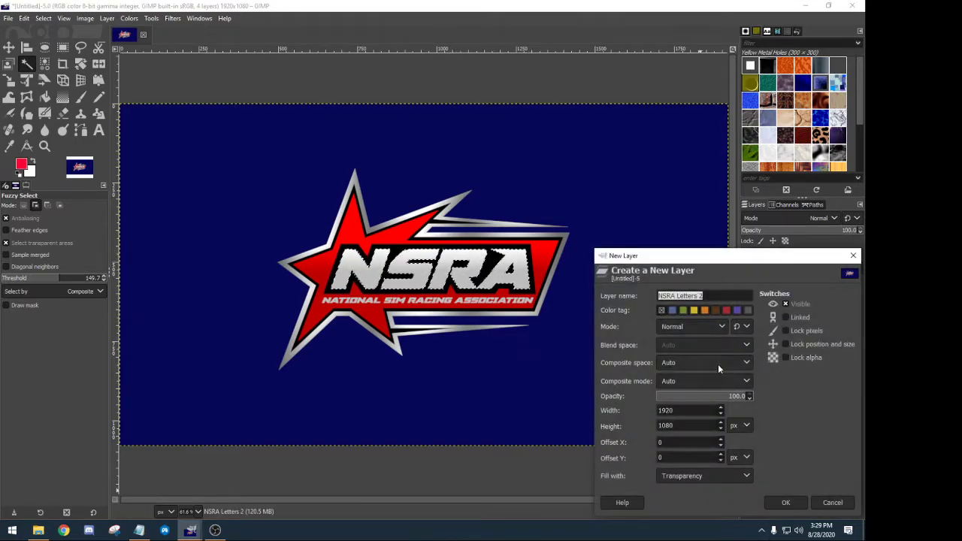
pyautogui.click(709, 299)
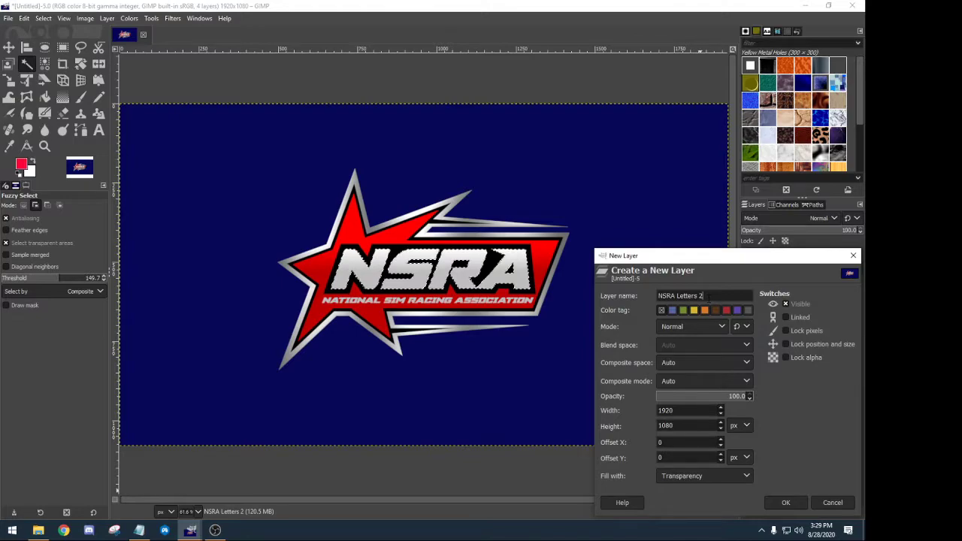
pyautogui.write('3')
pyautogui.press('Return')
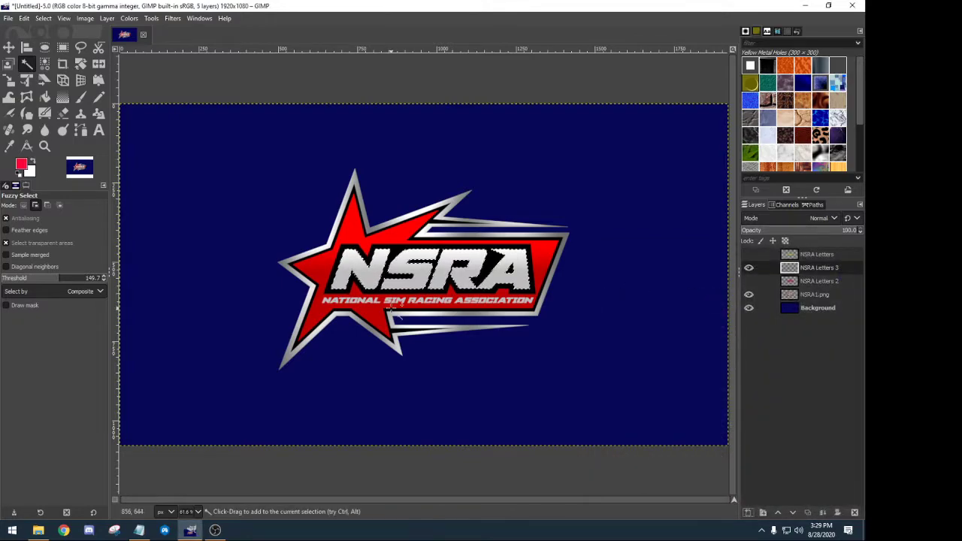
# Set the foreground color to the teal swatch from the color history.
pyautogui.click(21, 163)
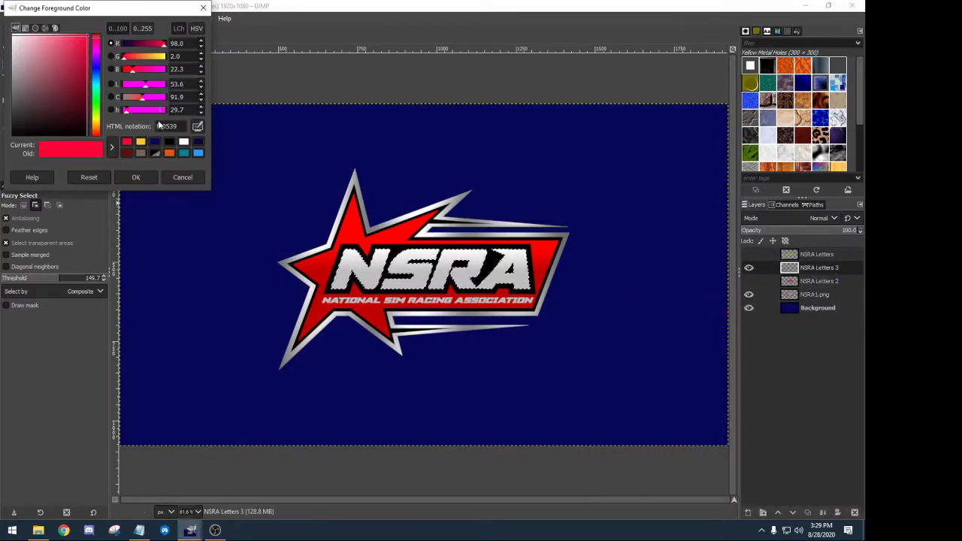
pyautogui.click(183, 153)
pyautogui.click(136, 177)
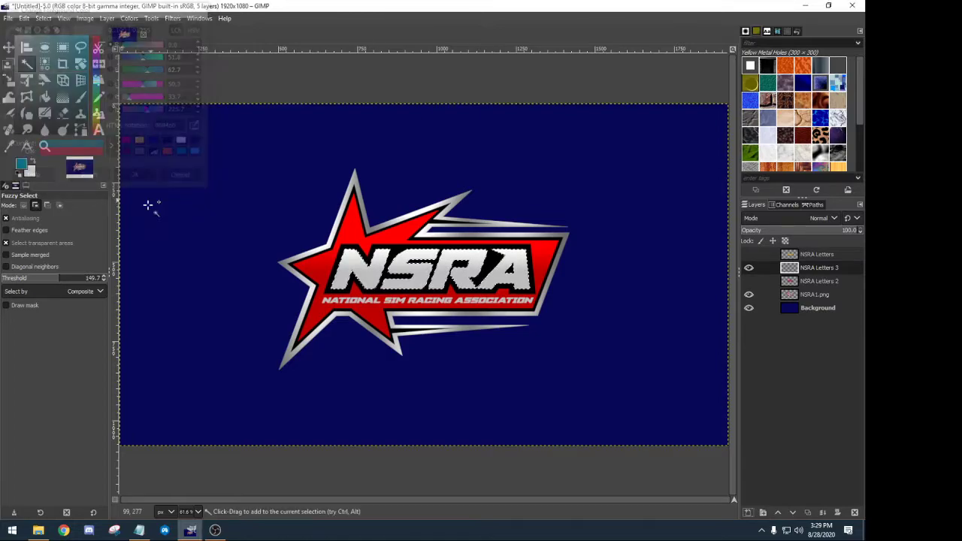
# Paint the selected NSRA letters teal on the NSRA Letters 3 layer with the Paintbrush at size 153, and clear the selection.
pyautogui.click(80, 96)
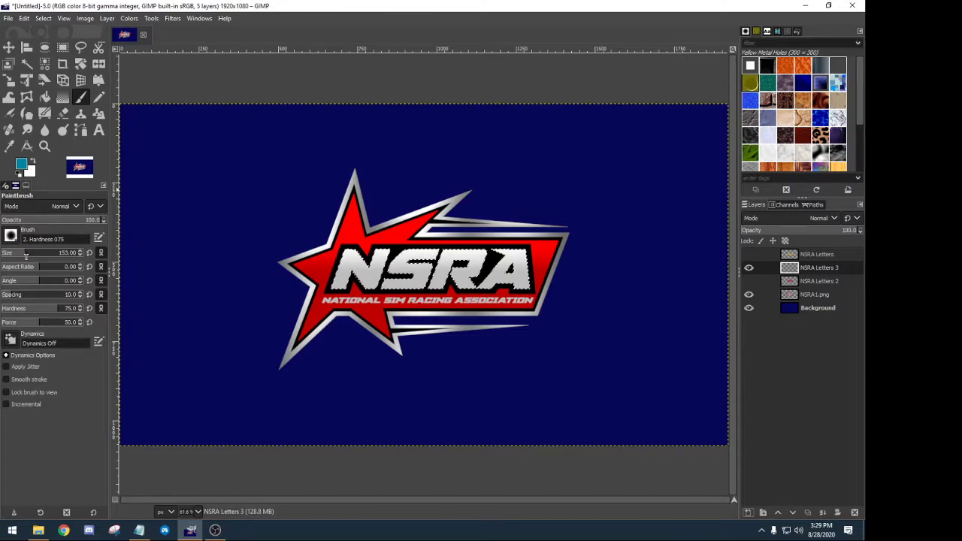
pyautogui.click(327, 275)
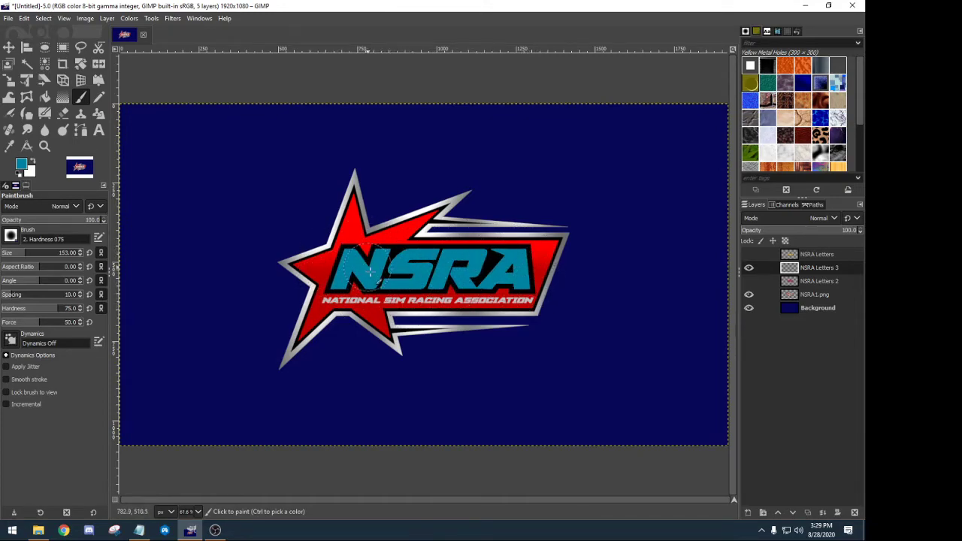
pyautogui.click(339, 267)
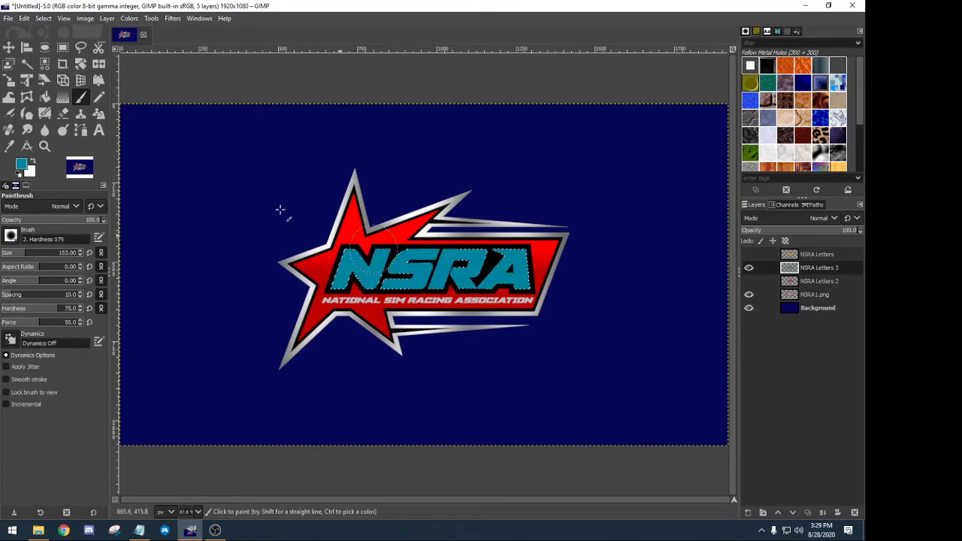
pyautogui.click(43, 18)
pyautogui.click(56, 45)
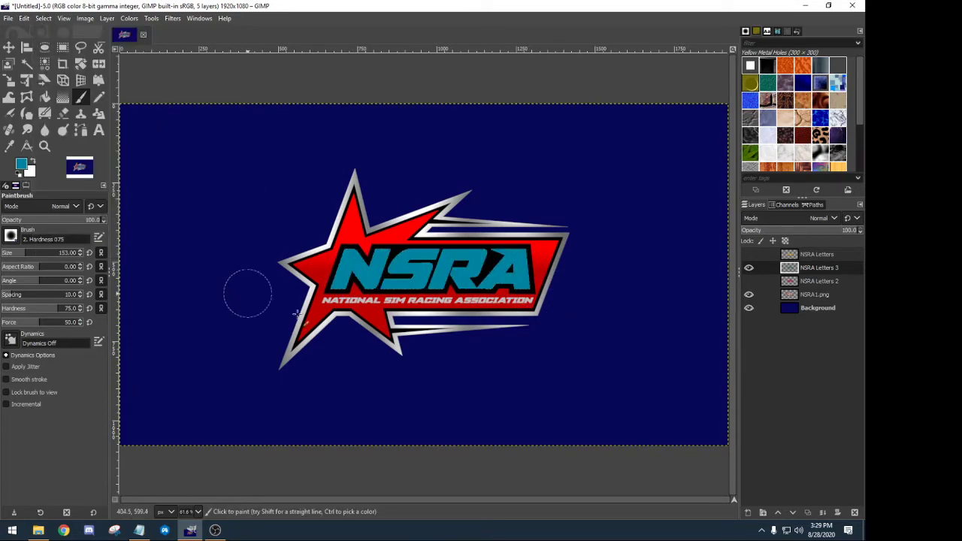
# Compare the teal and red lettering by hiding NSRA Letters 3, showing NSRA Letters 2, and showing NSRA Letters 3 again.
pyautogui.click(749, 268)
pyautogui.click(749, 281)
pyautogui.click(749, 268)
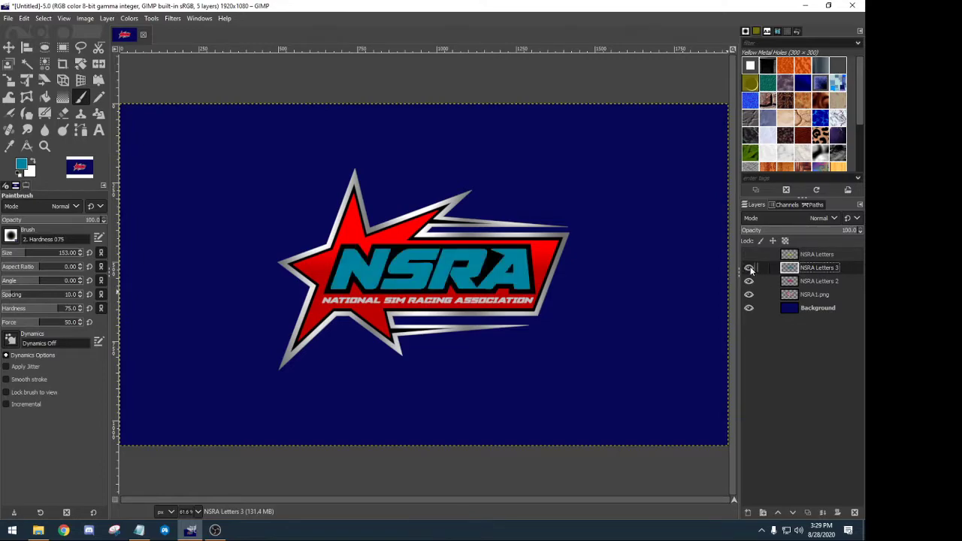
# Toggle the visibility of the teal and red lettering layers, leaving NSRA Letters 3 and NSRA Letters 2 hidden.
pyautogui.click(749, 281)
pyautogui.click(749, 268)
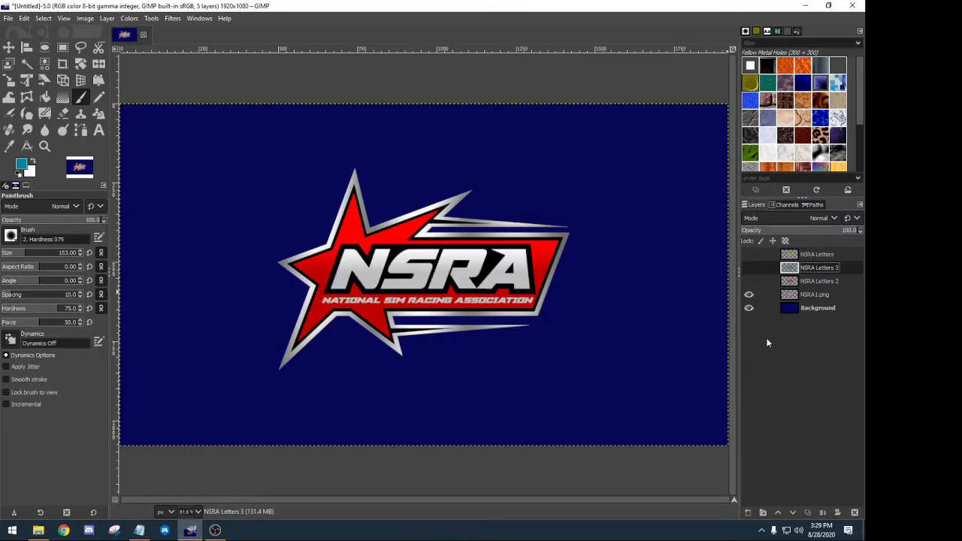
pyautogui.click(749, 268)
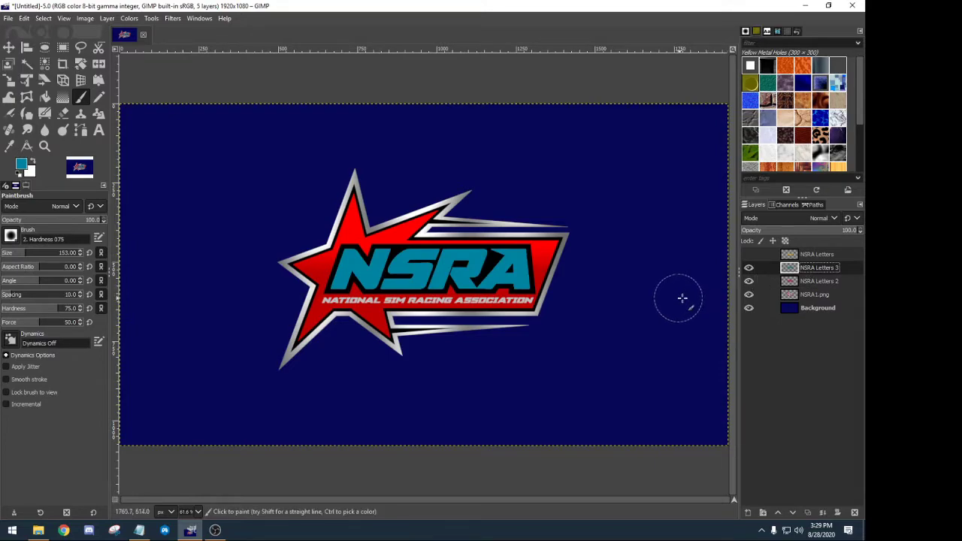
pyautogui.click(749, 268)
pyautogui.click(749, 281)
pyautogui.click(748, 281)
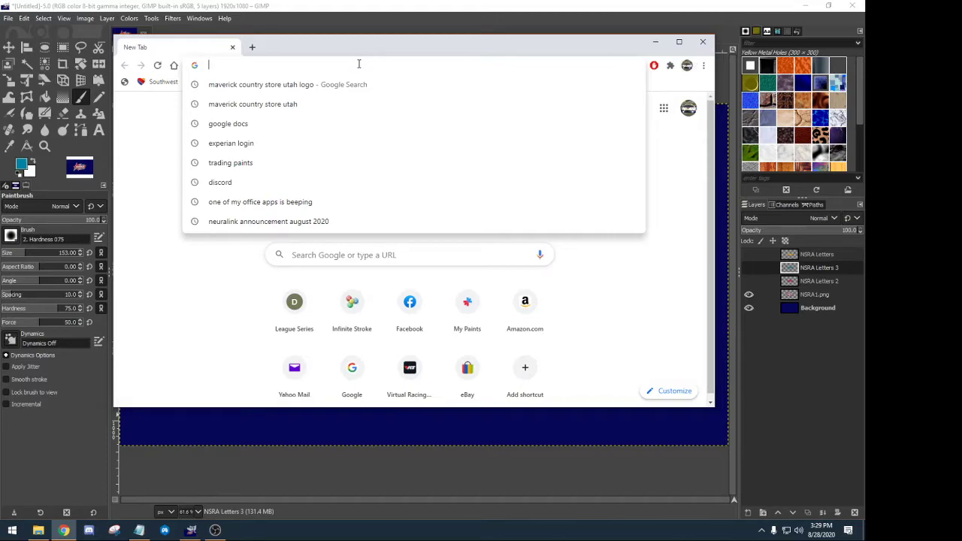
# Switch to Chrome, search Google Images for "maverick country store utah logo", and preview the Adventure's First Stop Maverik logo from business.cachechamber.com.
pyautogui.click(273, 92)
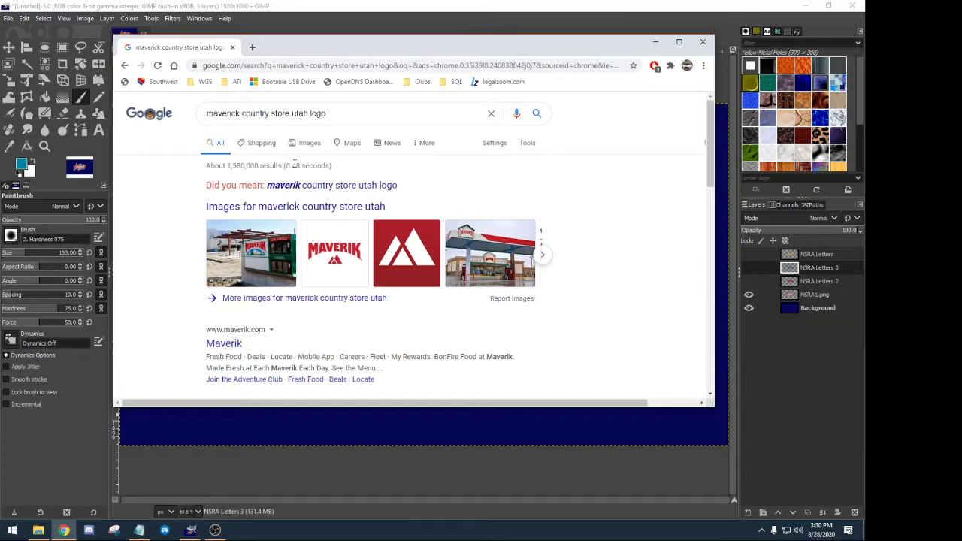
pyautogui.click(310, 143)
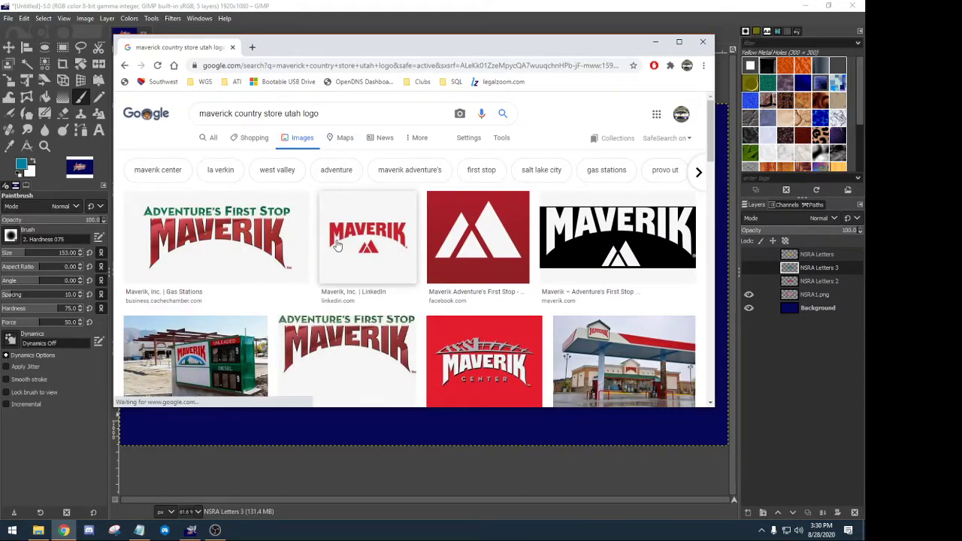
pyautogui.click(231, 238)
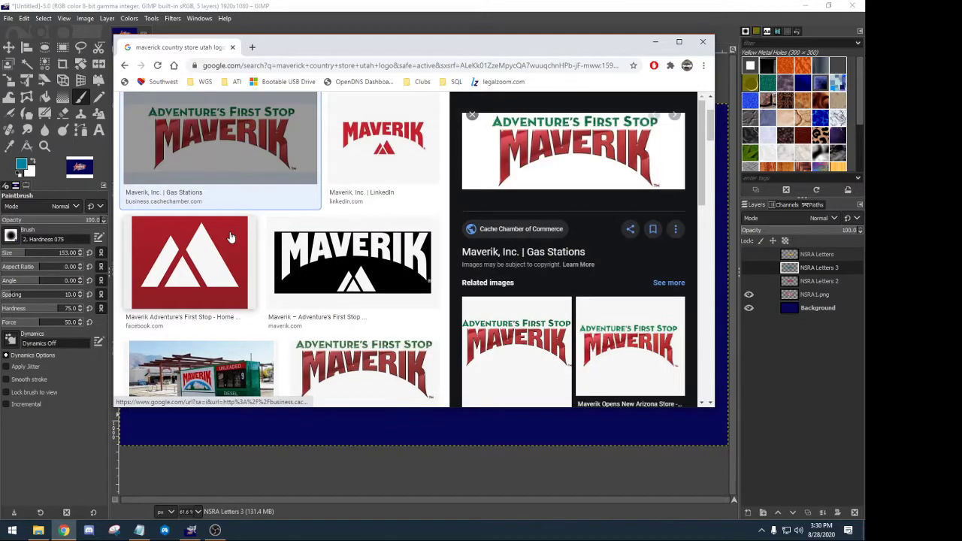
# Open the previewed Maverik logo's source page, check back on the image results, and return to the source page.
pyautogui.click(530, 175)
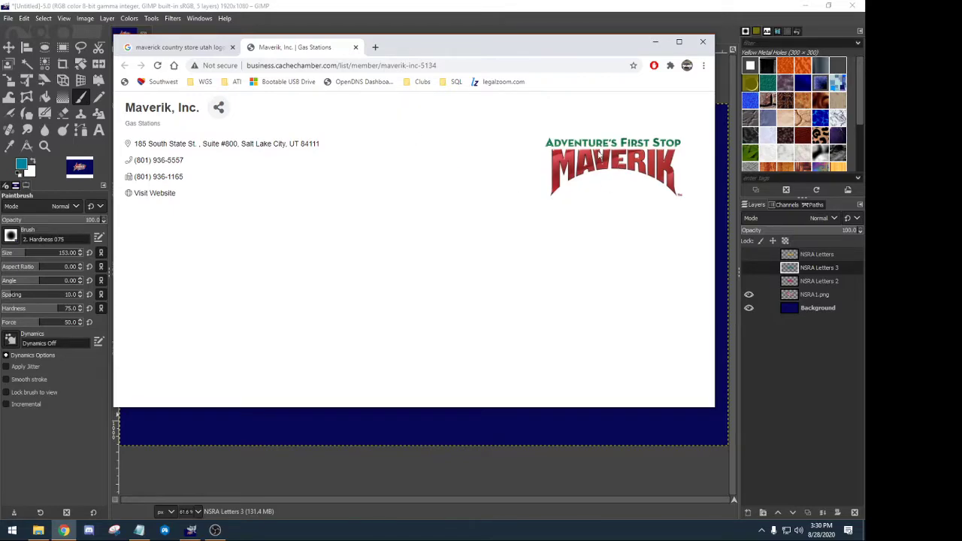
pyautogui.click(212, 45)
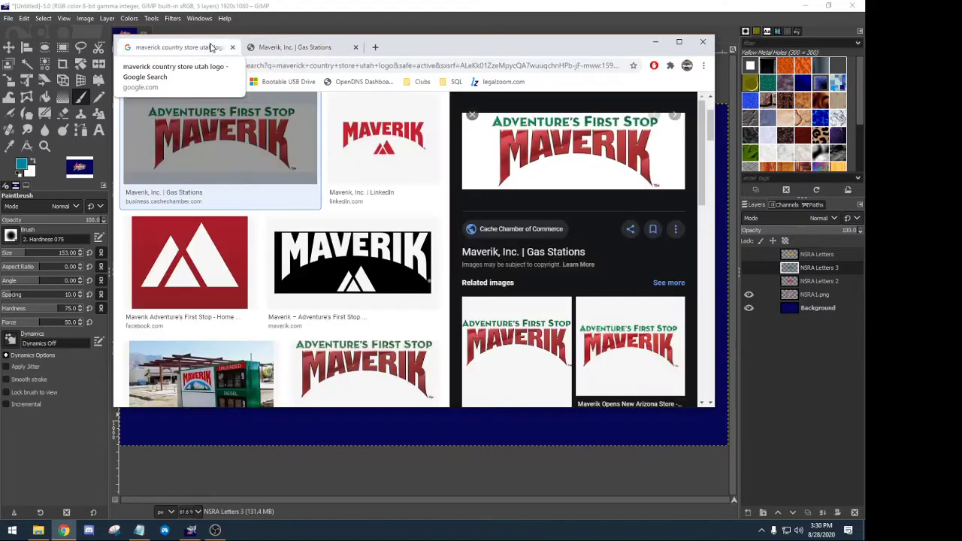
pyautogui.click(311, 48)
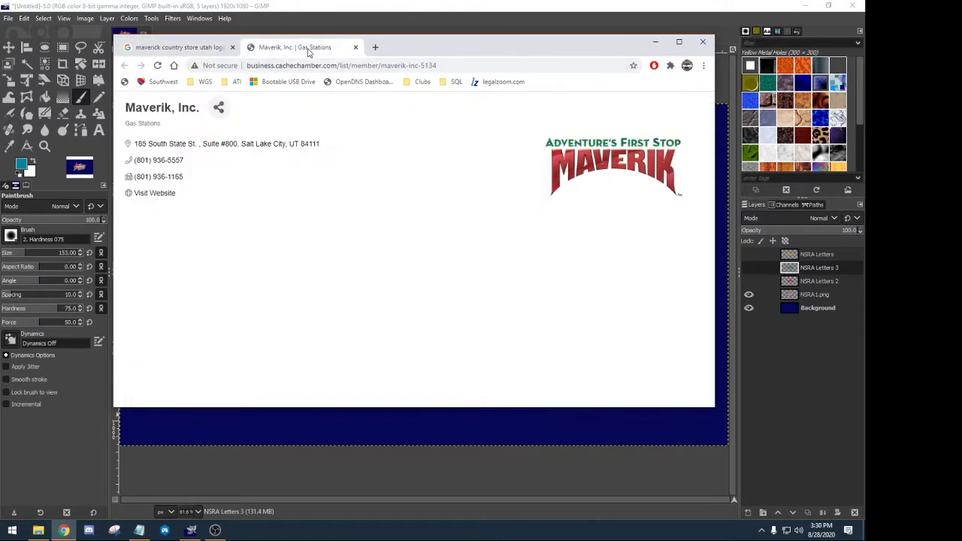
# Start saving the Maverik logo image from the web page and go to the Utah folder inside Logos on USB Drive (D:).
pyautogui.rightClick(603, 174)
pyautogui.click(630, 202)
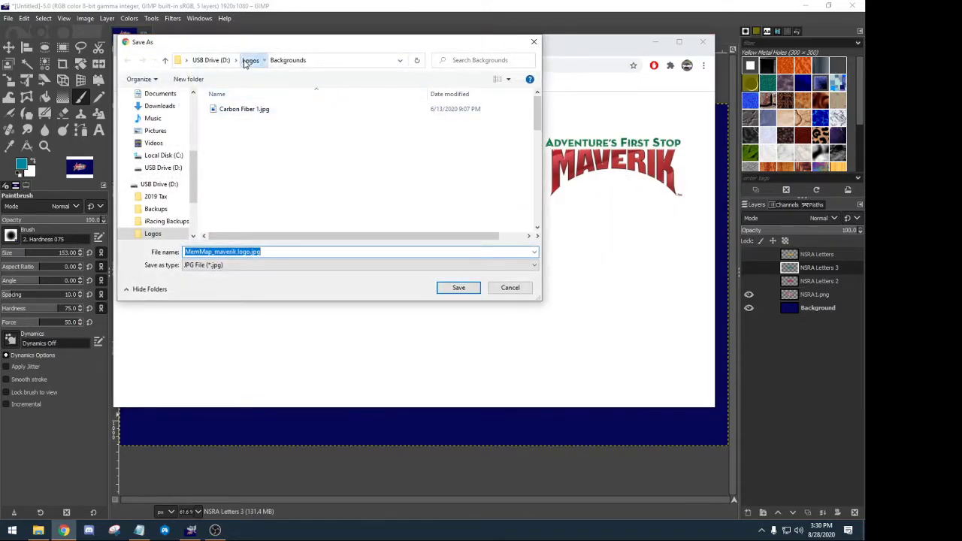
pyautogui.click(248, 60)
pyautogui.scroll(-6, 226, 175)
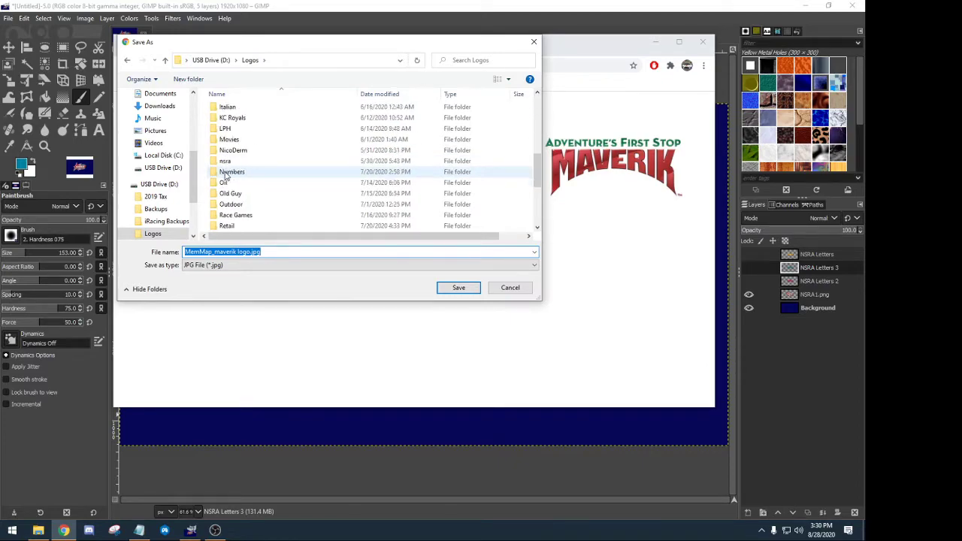
pyautogui.scroll(-3, 226, 174)
pyautogui.doubleClick(228, 218)
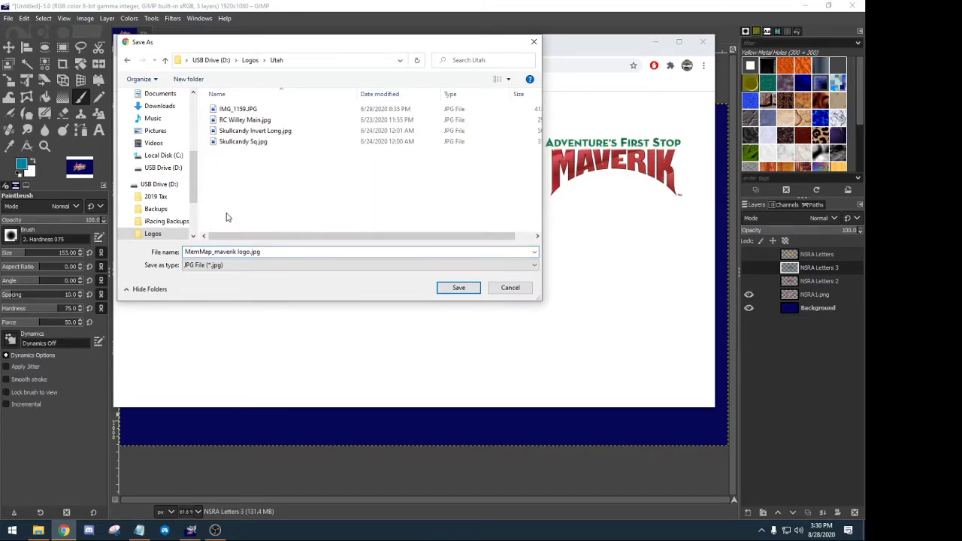
# Name the logo file Maverick Main 2.png and save it in the Utah folder.
pyautogui.click(313, 251)
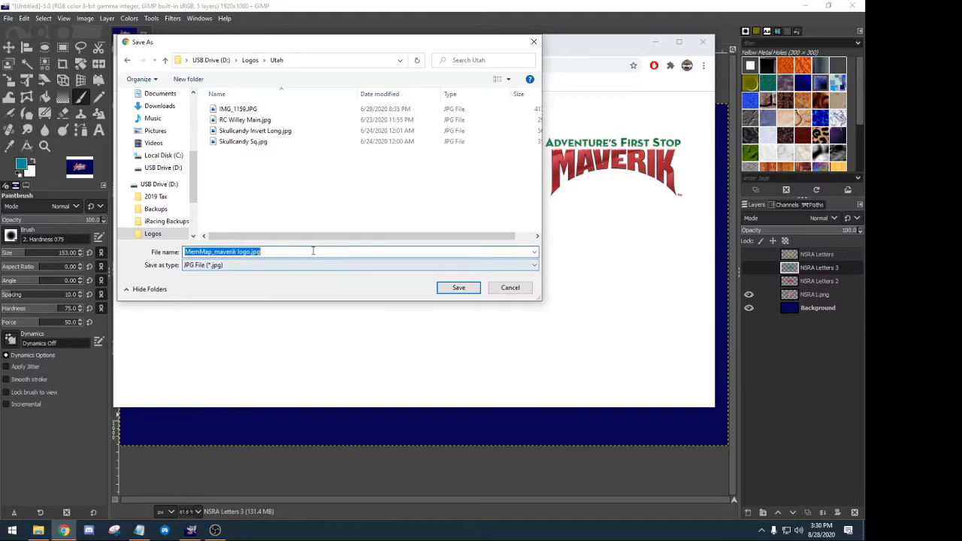
pyautogui.write('Maveri')
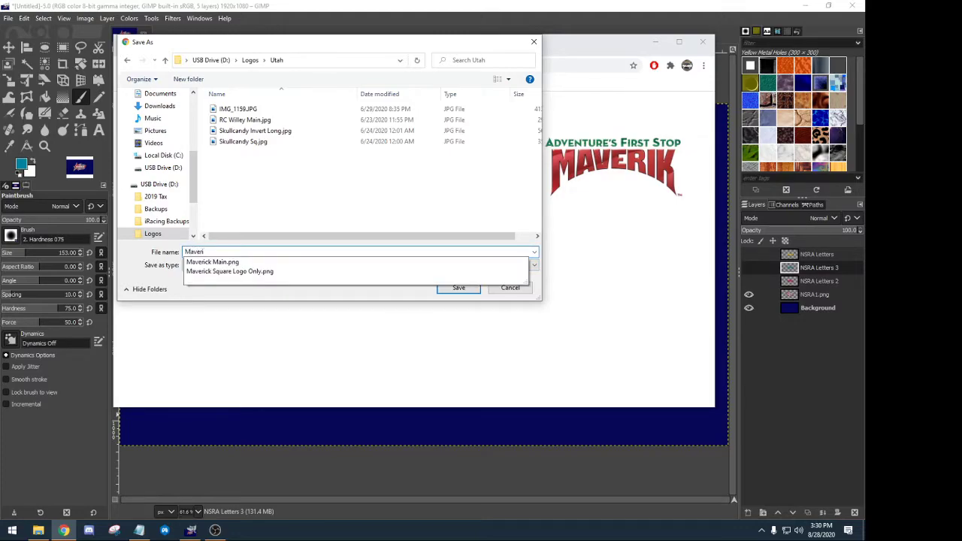
pyautogui.press('Down')
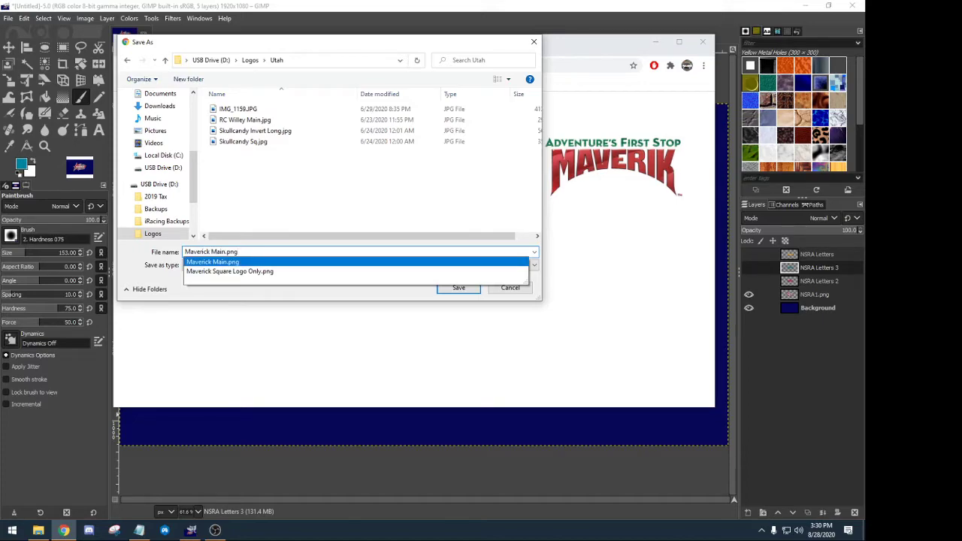
pyautogui.click(225, 252)
pyautogui.write('2')
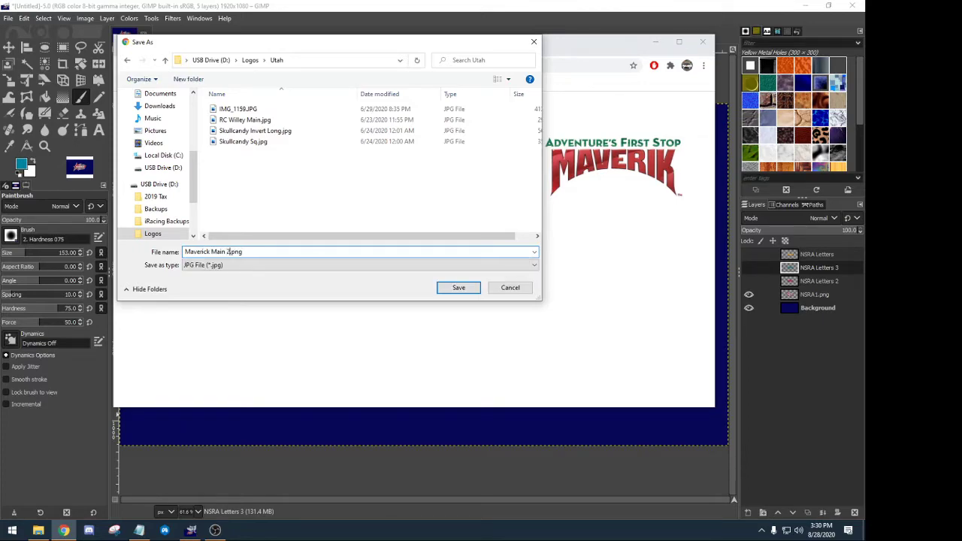
pyautogui.press('Return')
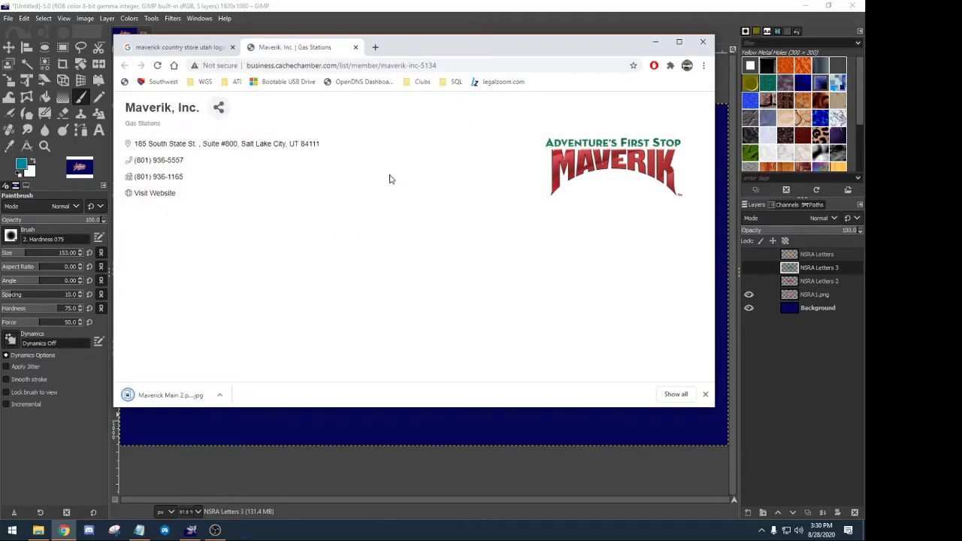
# Switch back to GIMP and hide the NSRA1.png layer.
pyautogui.click(656, 43)
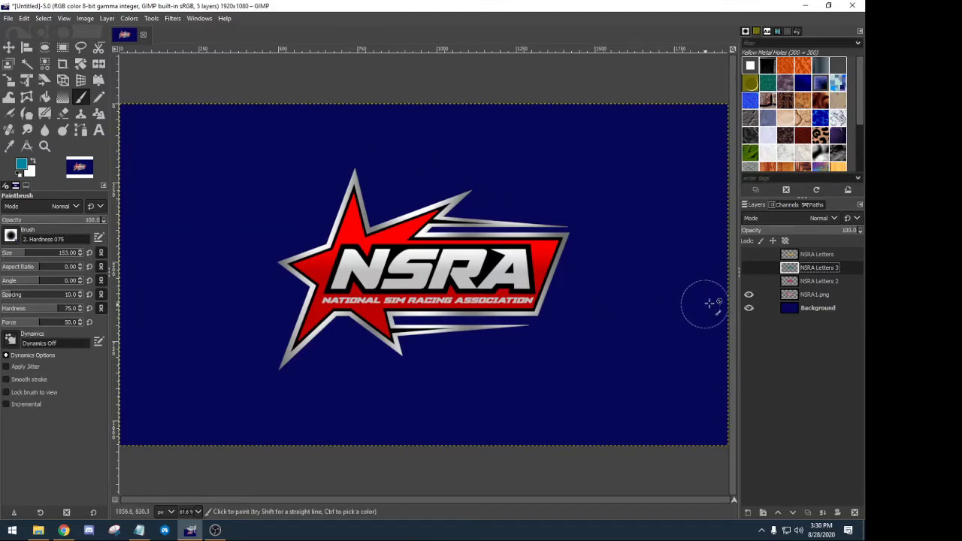
pyautogui.click(749, 295)
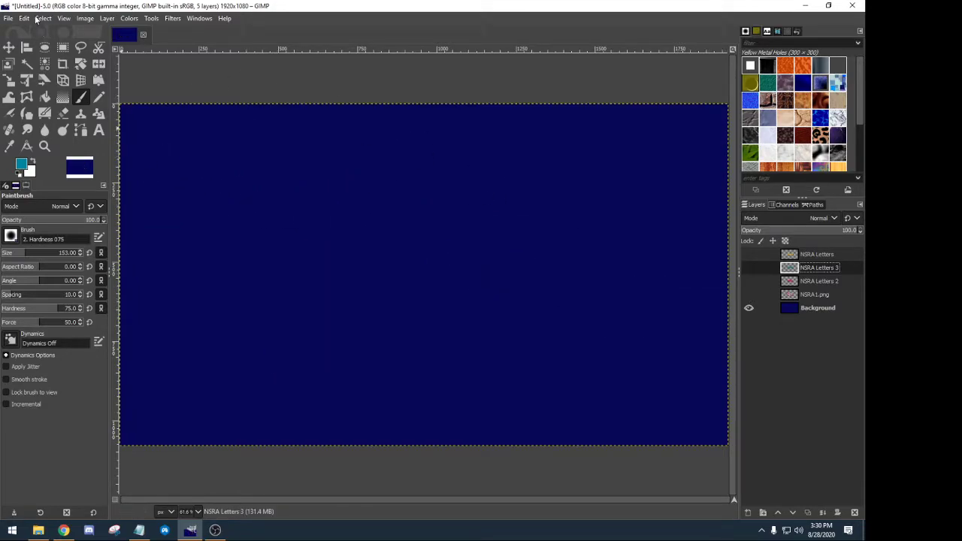
# Open Maverick Main 2.png.jpg from the Logos\Utah folder on USB Drive (D:) as a layer in the current image.
pyautogui.click(7, 18)
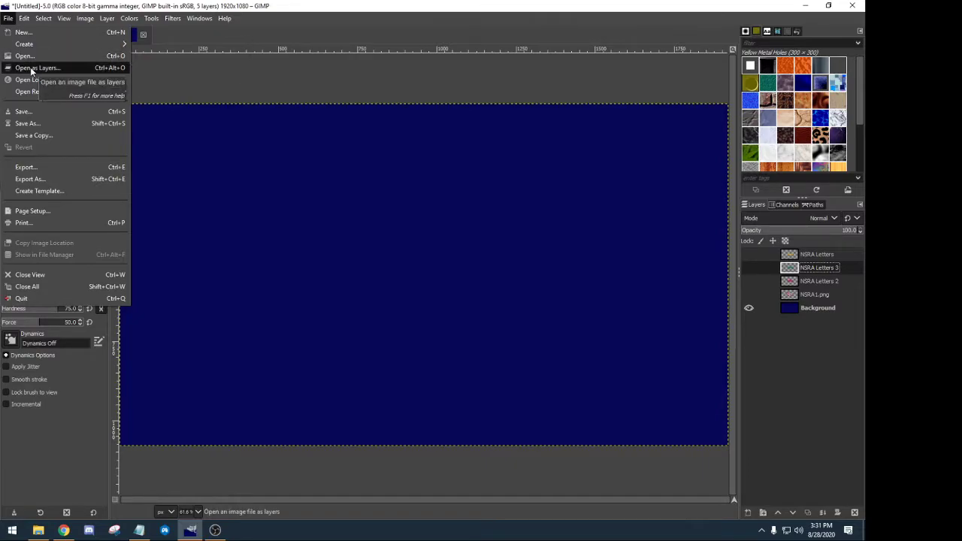
pyautogui.click(31, 69)
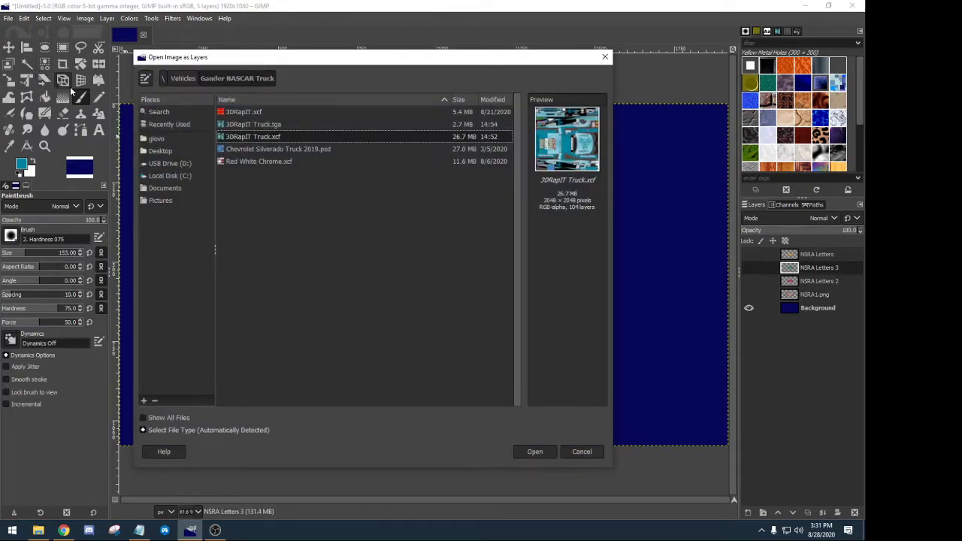
pyautogui.click(185, 164)
pyautogui.click(237, 162)
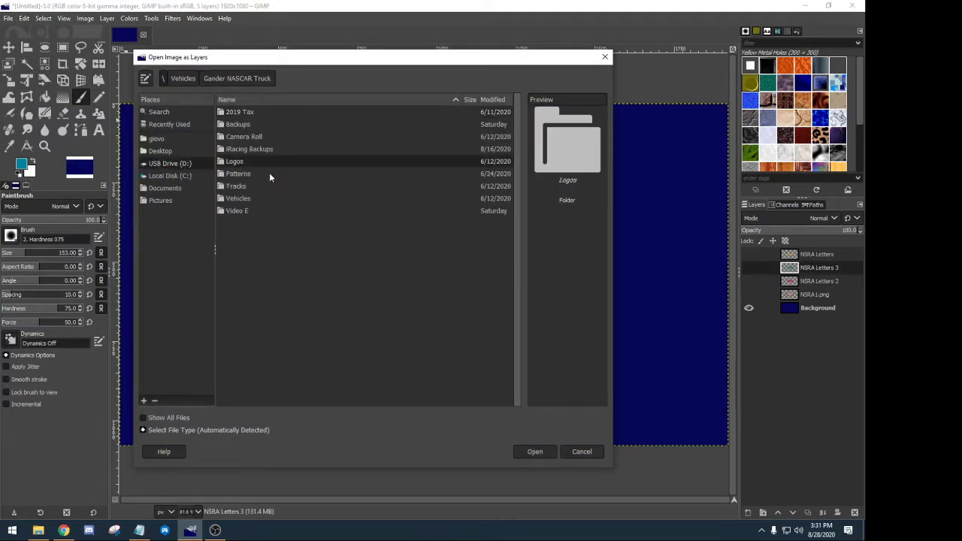
pyautogui.doubleClick(241, 166)
pyautogui.scroll(-5, 294, 226)
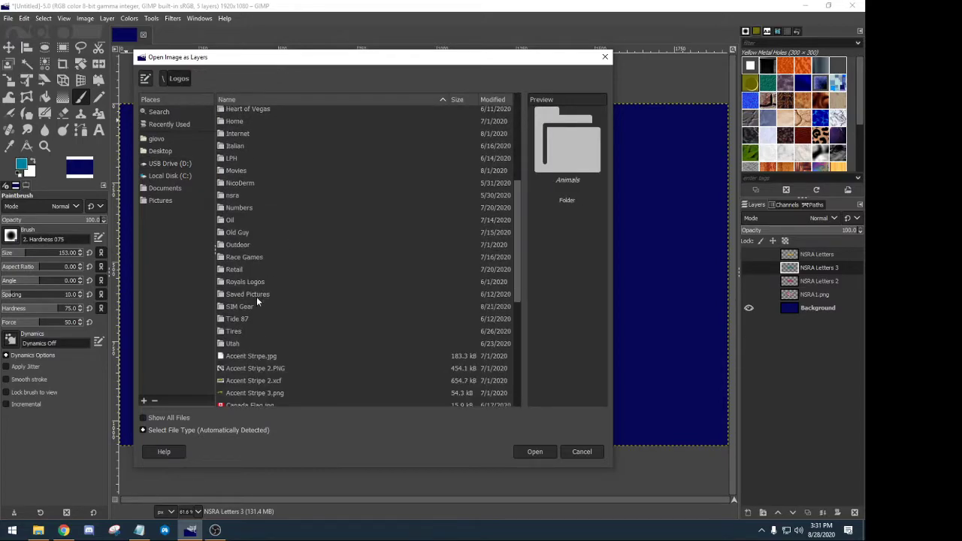
pyautogui.doubleClick(232, 344)
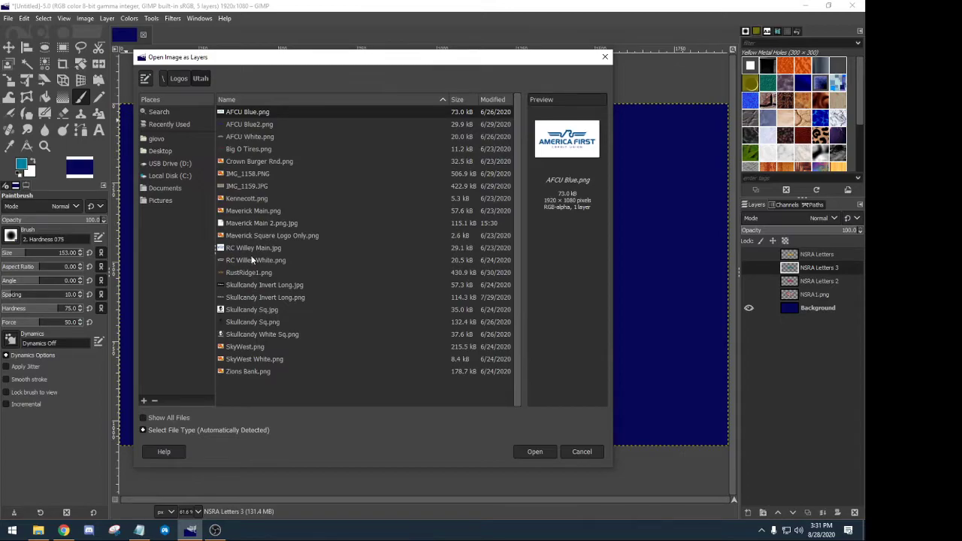
pyautogui.click(253, 223)
pyautogui.click(532, 452)
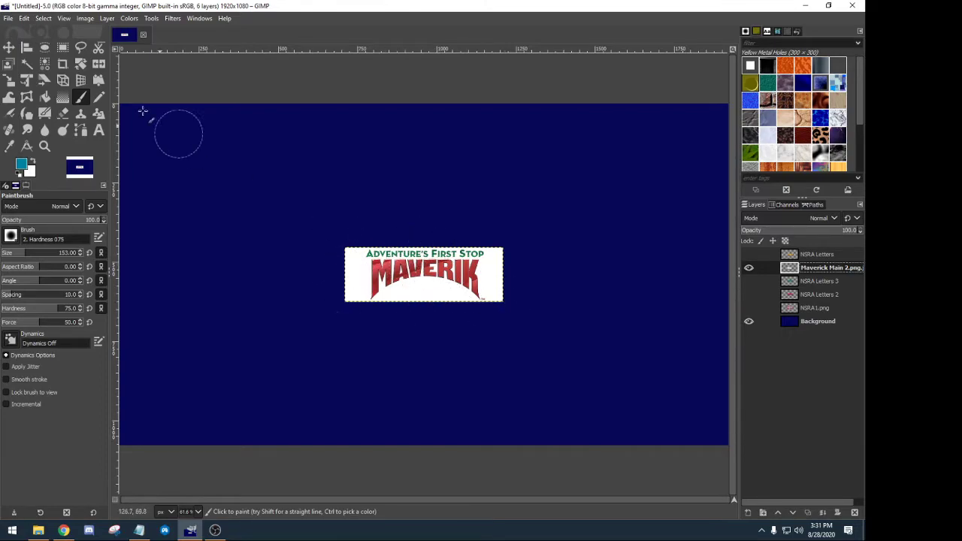
# Undo opening the Maverik logo as a layer.
pyautogui.click(9, 48)
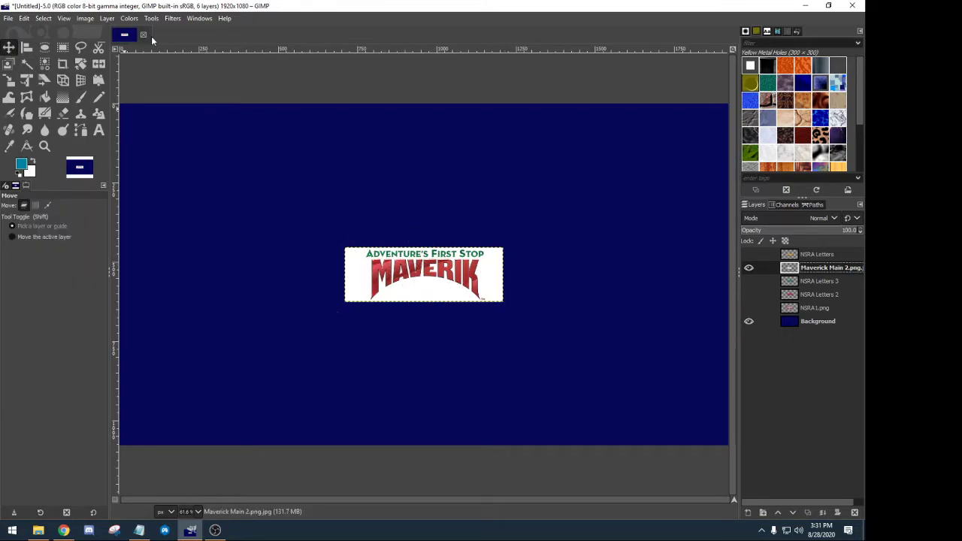
pyautogui.click(24, 19)
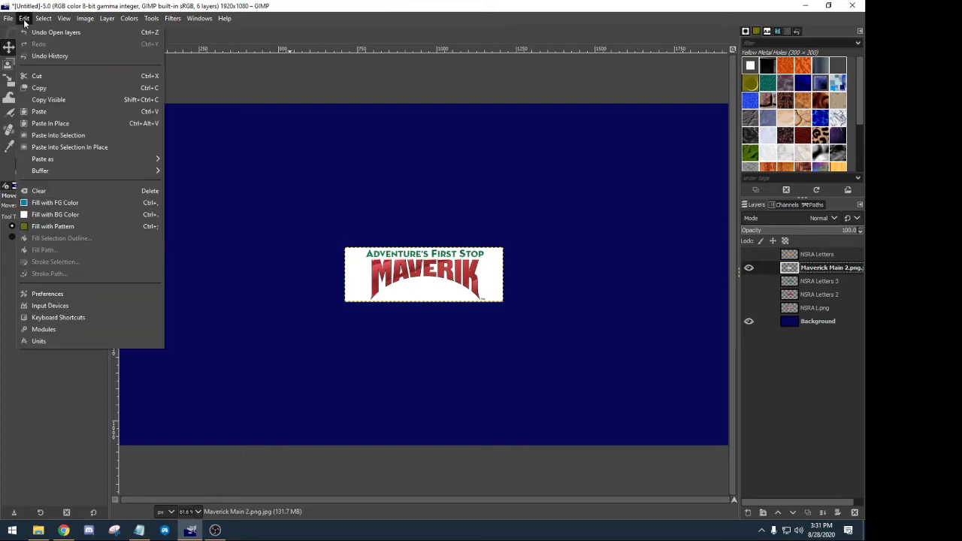
pyautogui.click(41, 33)
# Open Maverick Main 2.png.jpg as a separate image and add an alpha channel to its layer.
pyautogui.click(7, 18)
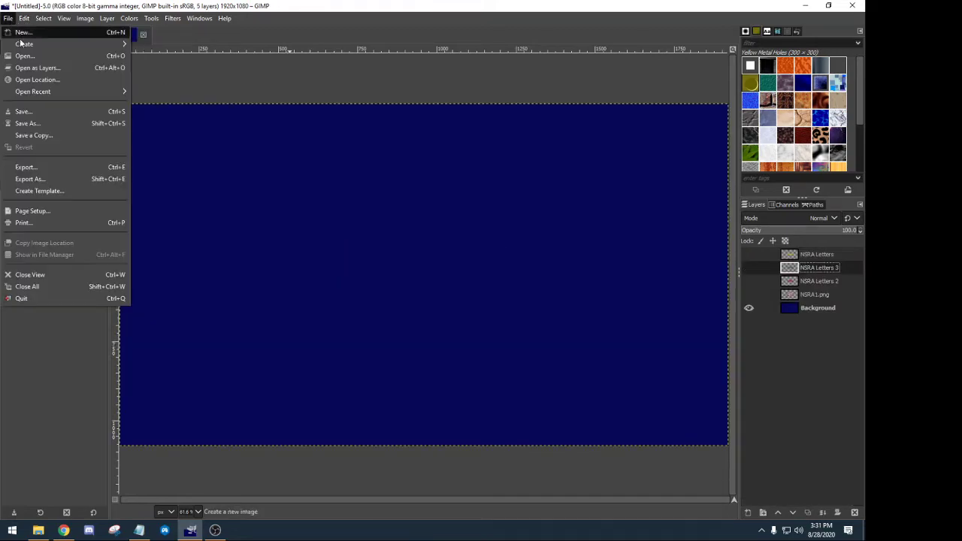
pyautogui.click(27, 56)
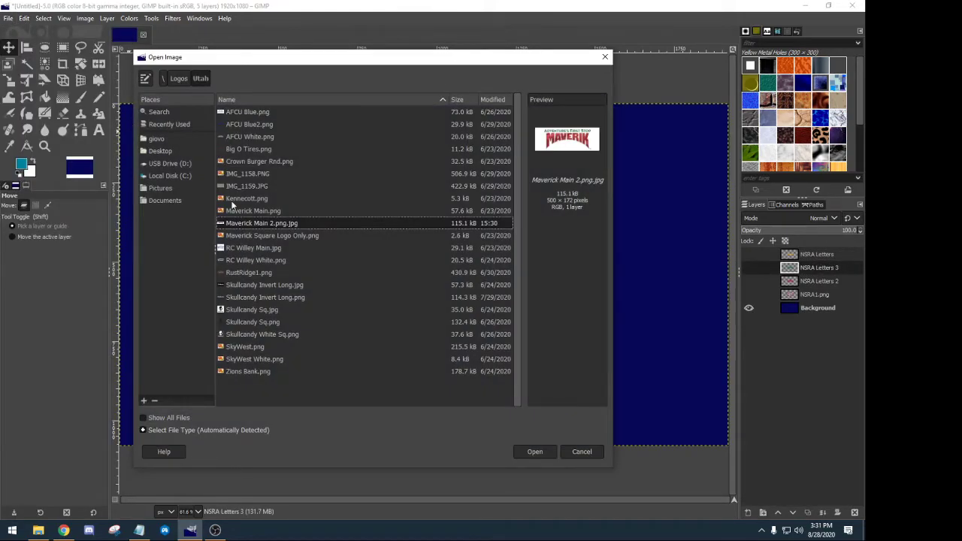
pyautogui.doubleClick(248, 224)
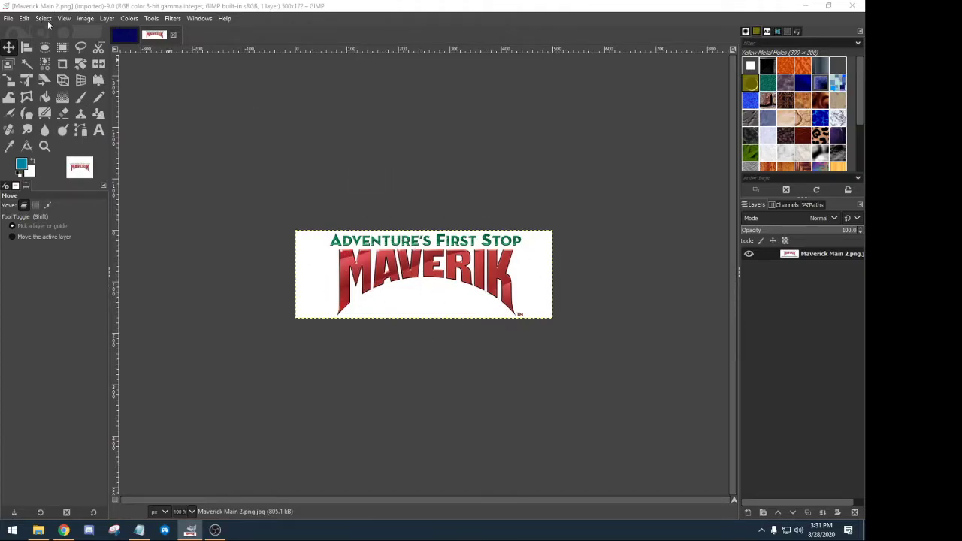
pyautogui.click(107, 18)
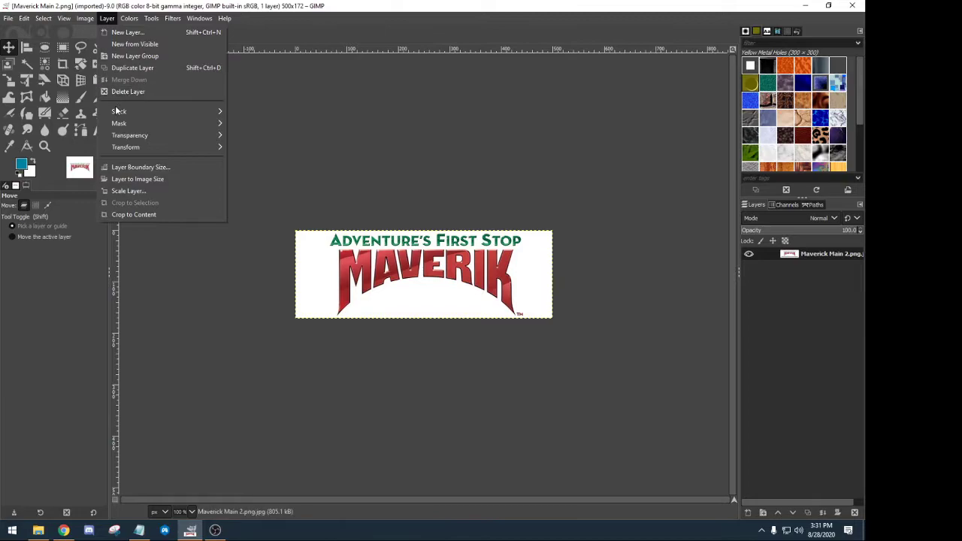
pyautogui.moveTo(134, 135)
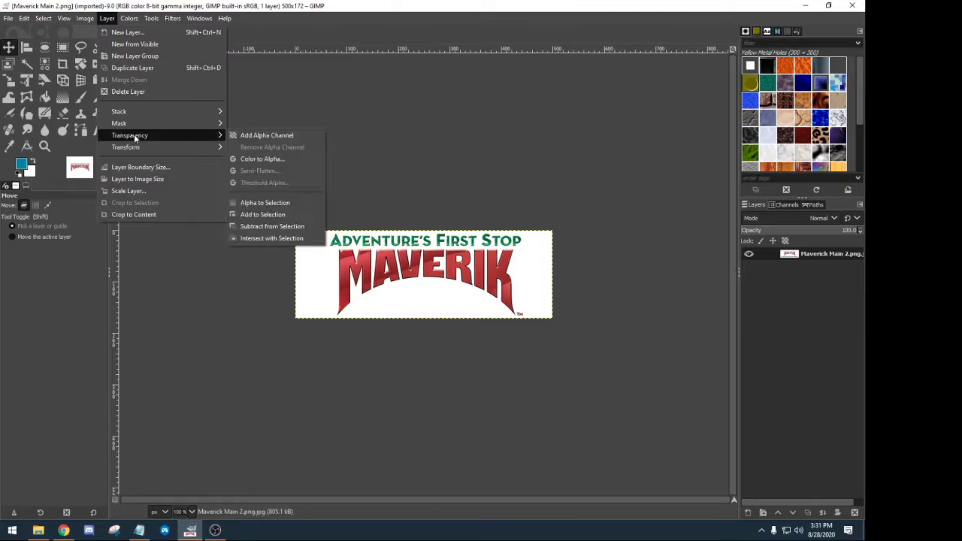
pyautogui.click(259, 137)
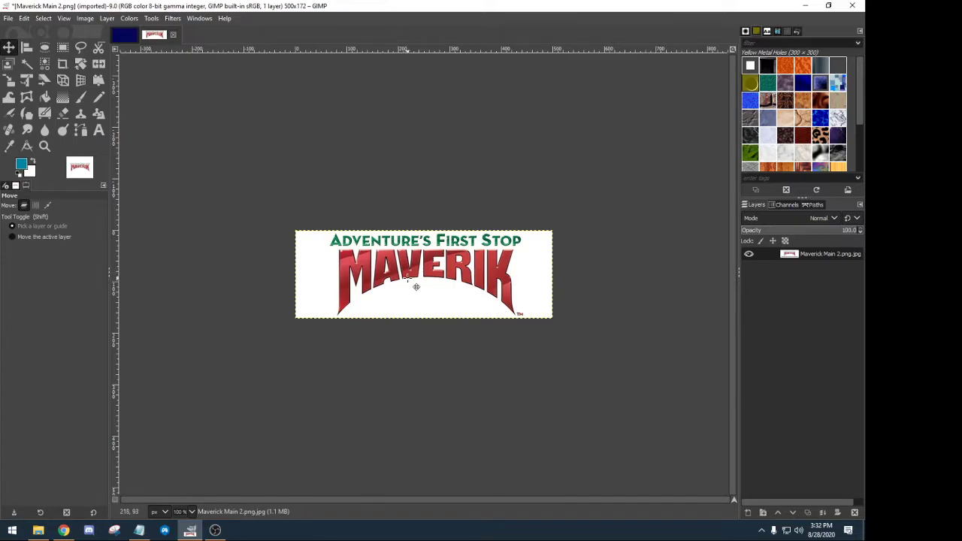
# Set Select by Color to add to the selection, try selecting the white background at threshold 150, and undo that selection.
pyautogui.click(44, 65)
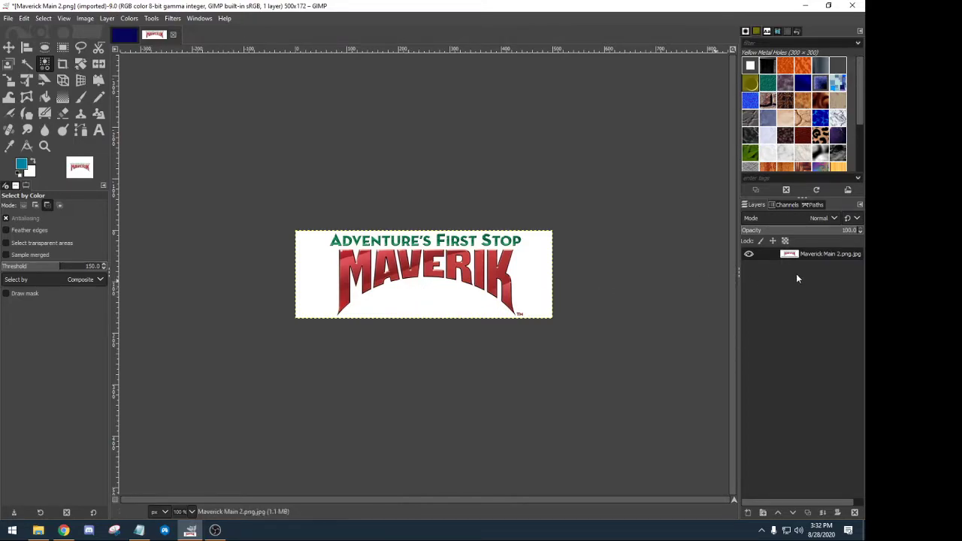
pyautogui.click(33, 207)
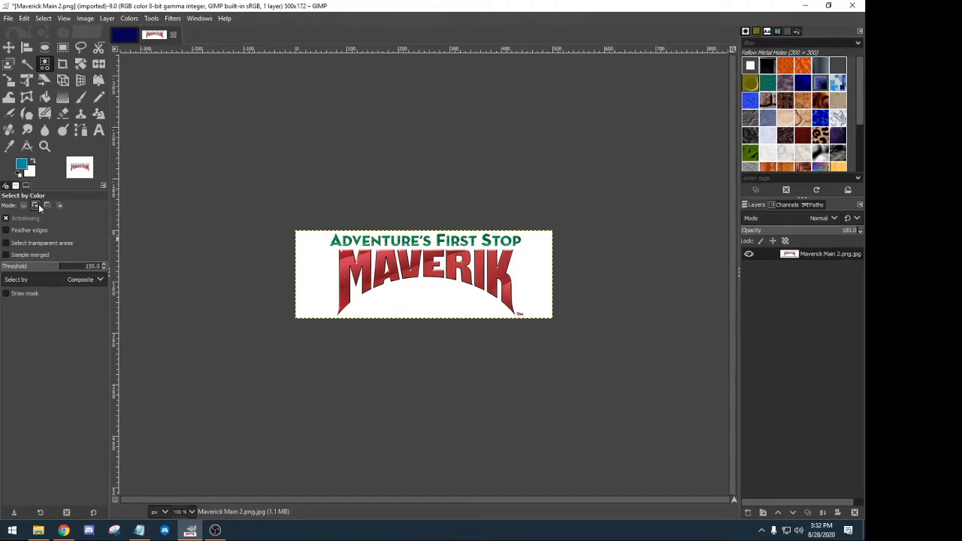
pyautogui.click(420, 289)
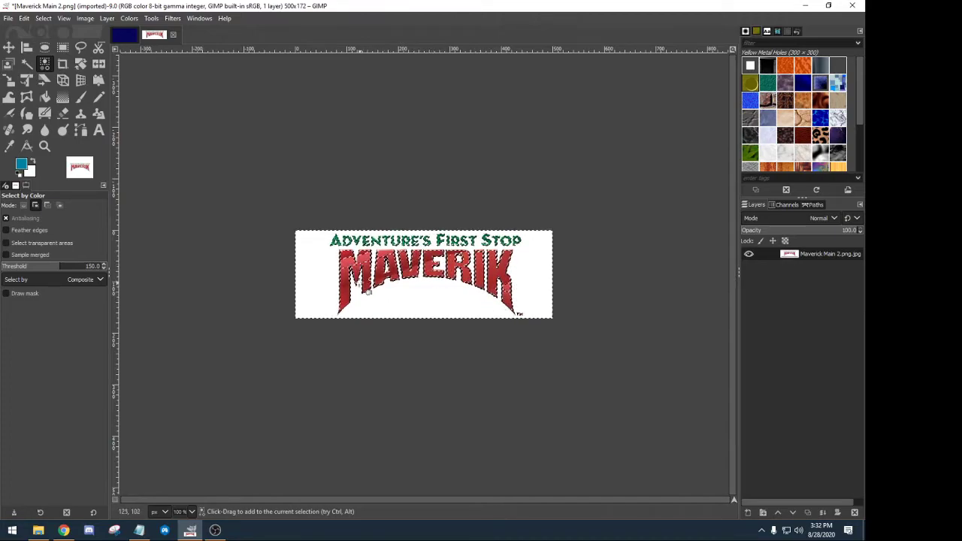
pyautogui.click(25, 19)
pyautogui.click(38, 32)
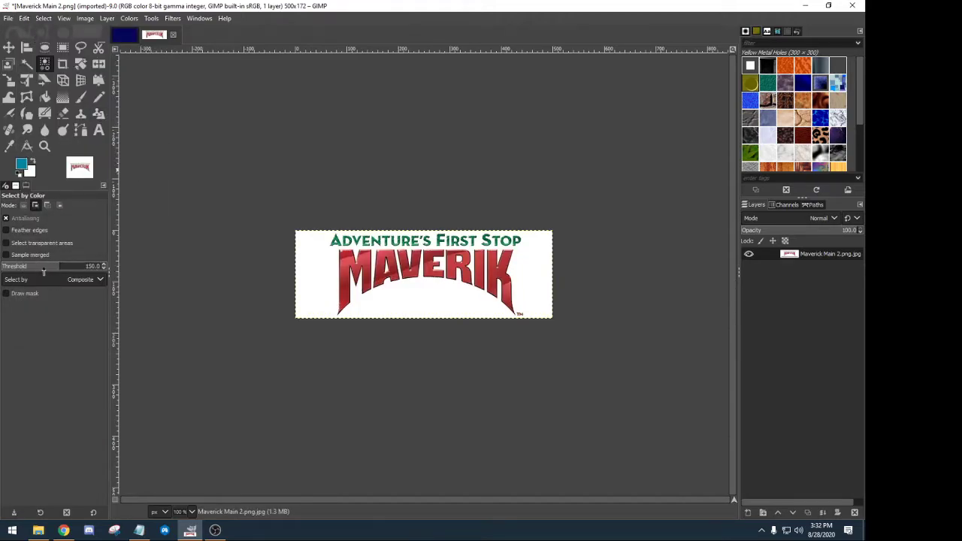
# Set the Select by Color threshold to about 87.2, select the logo's white background and clear it to transparency.
pyautogui.moveTo(43, 273); pyautogui.dragTo(33, 268)
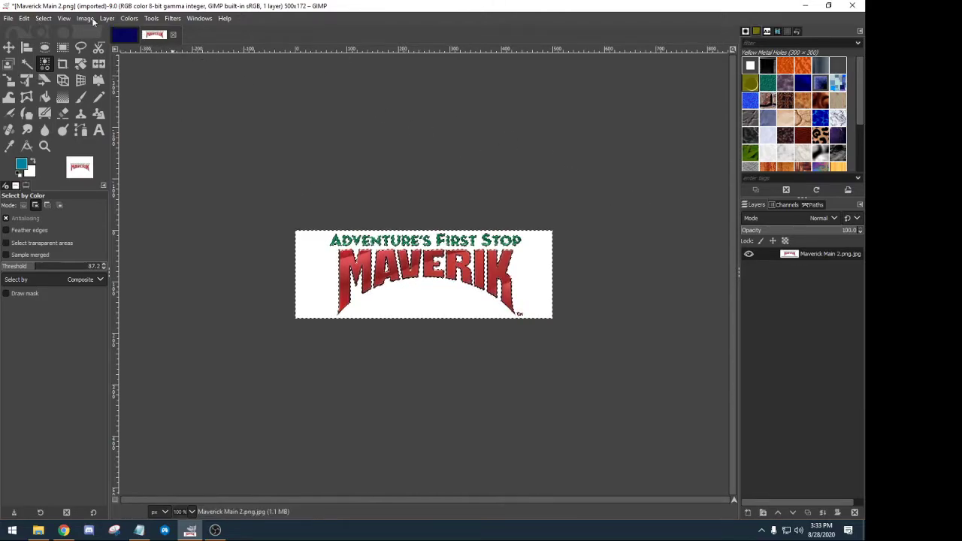
pyautogui.click(24, 20)
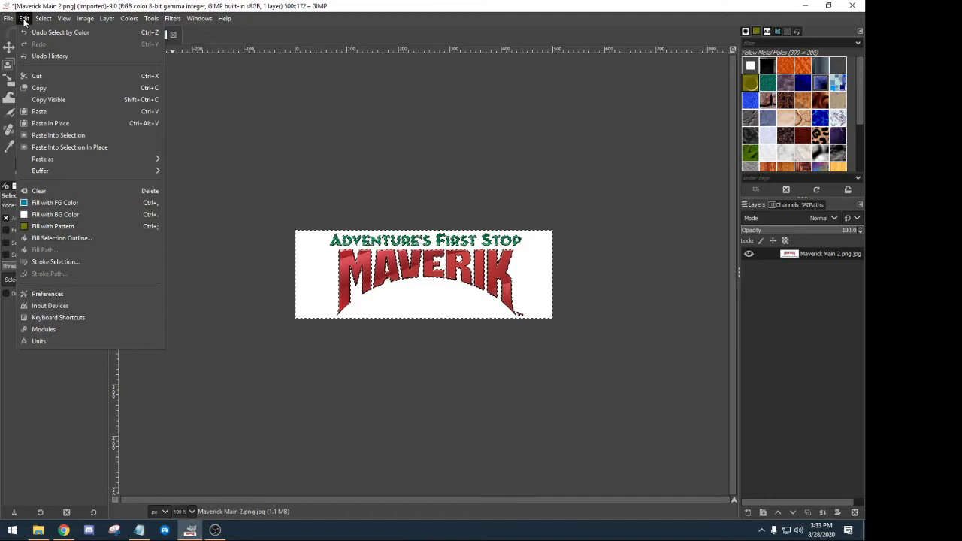
pyautogui.click(39, 189)
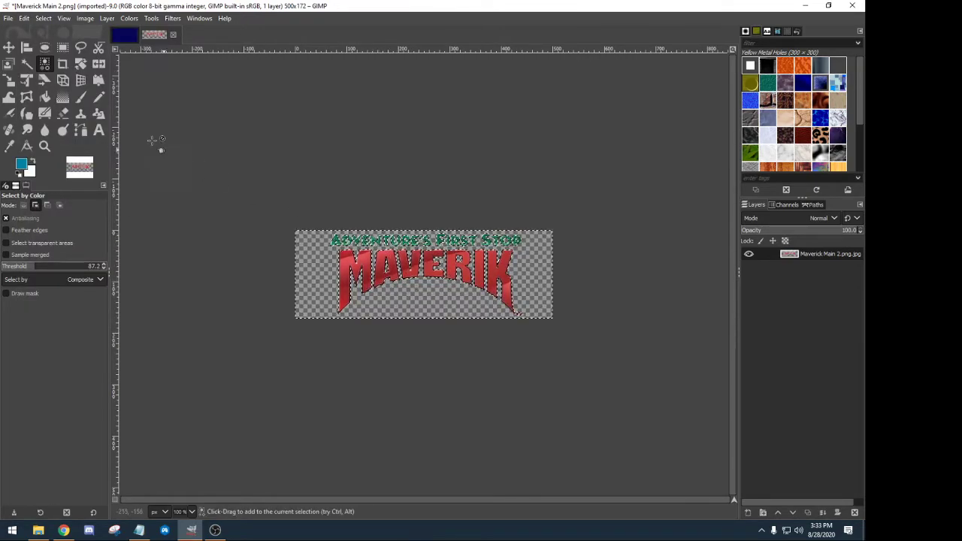
# Deselect everything and crop the image to its content.
pyautogui.click(43, 18)
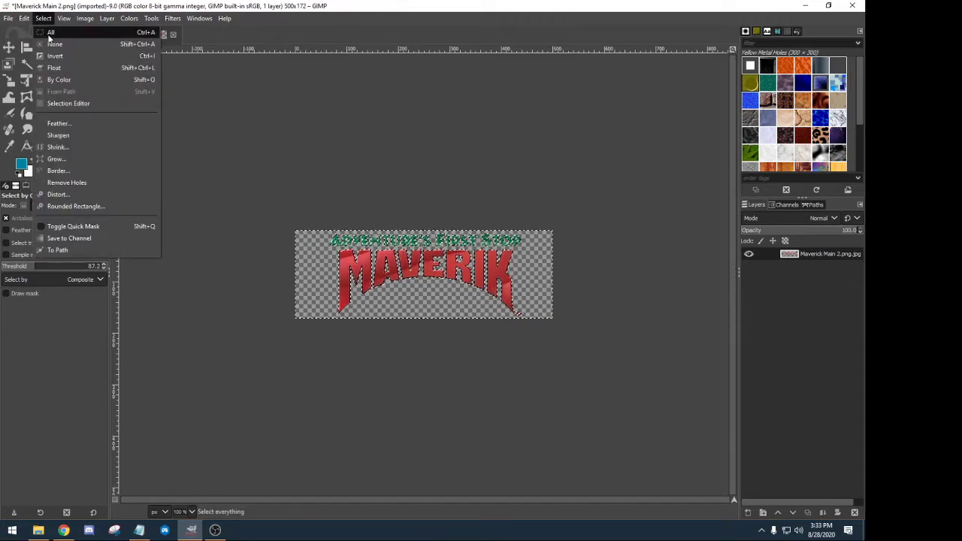
pyautogui.click(53, 43)
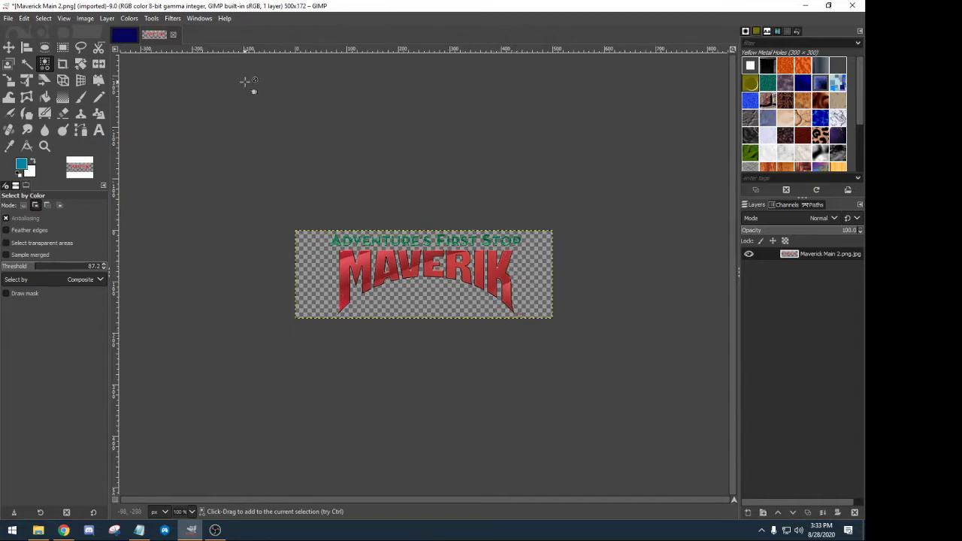
pyautogui.click(84, 20)
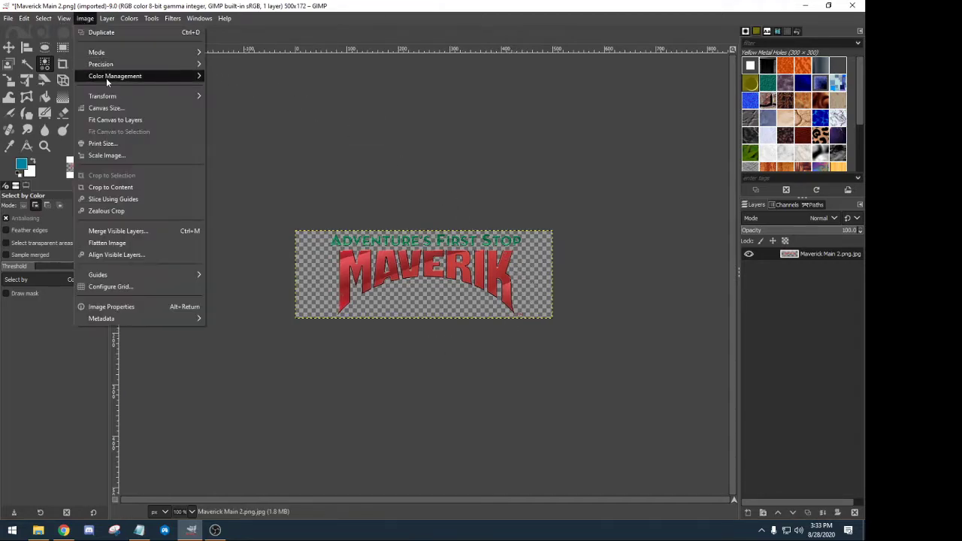
pyautogui.click(112, 187)
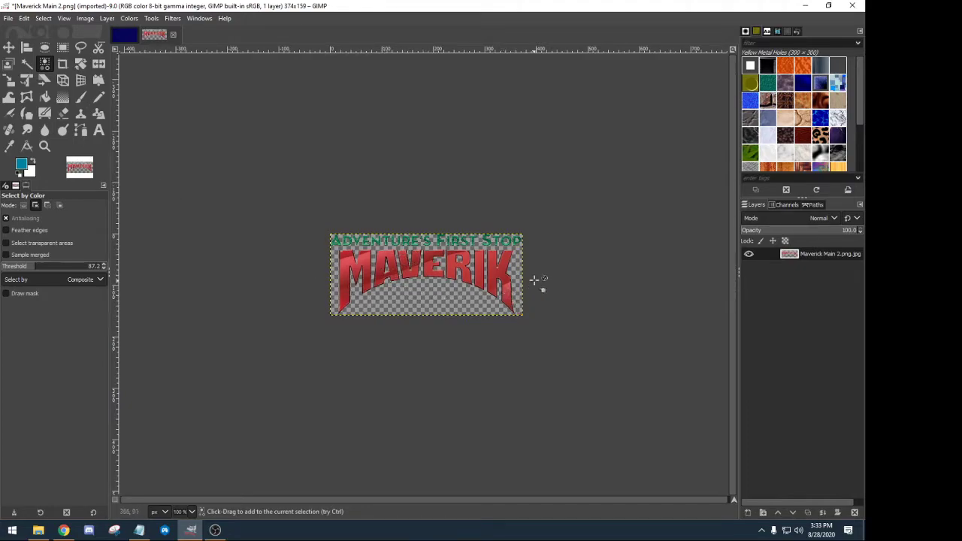
# Overwrite Maverick Main 2.png.jpg as a JPEG at quality 95 and close its image, discarding the unsaved changes.
pyautogui.click(8, 21)
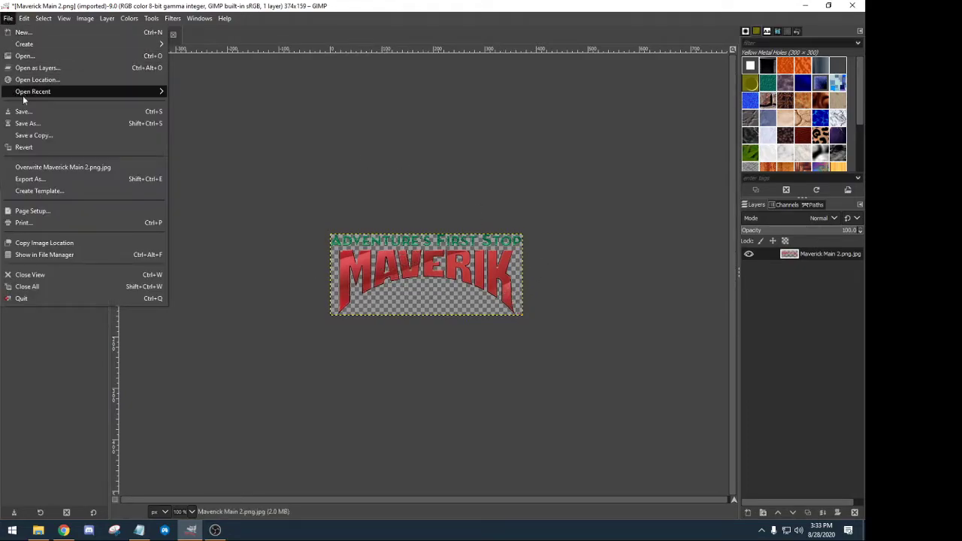
pyautogui.click(78, 170)
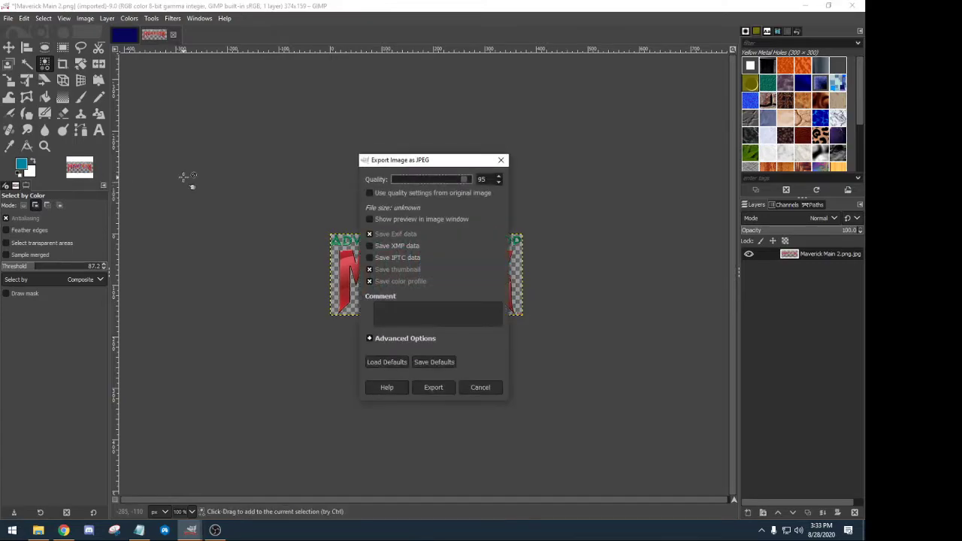
pyautogui.click(434, 388)
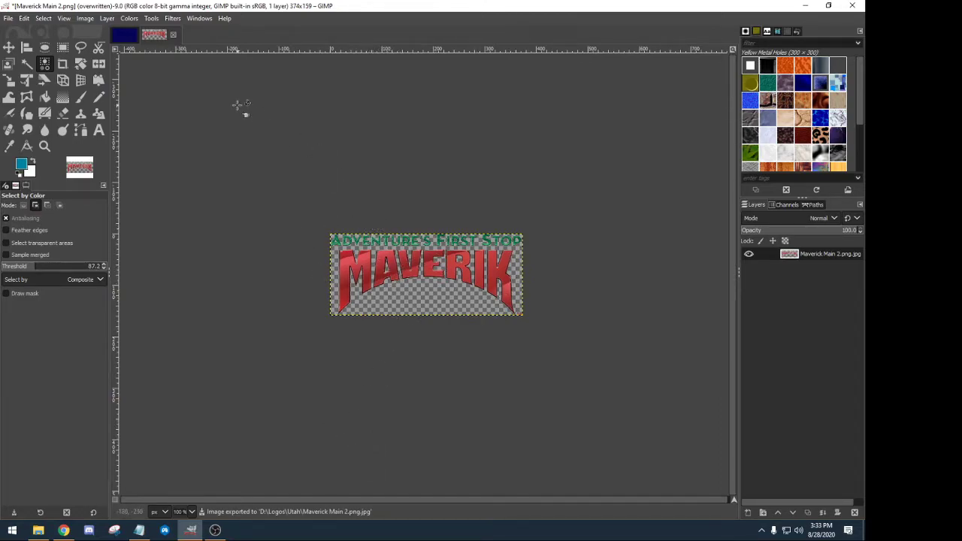
pyautogui.click(173, 36)
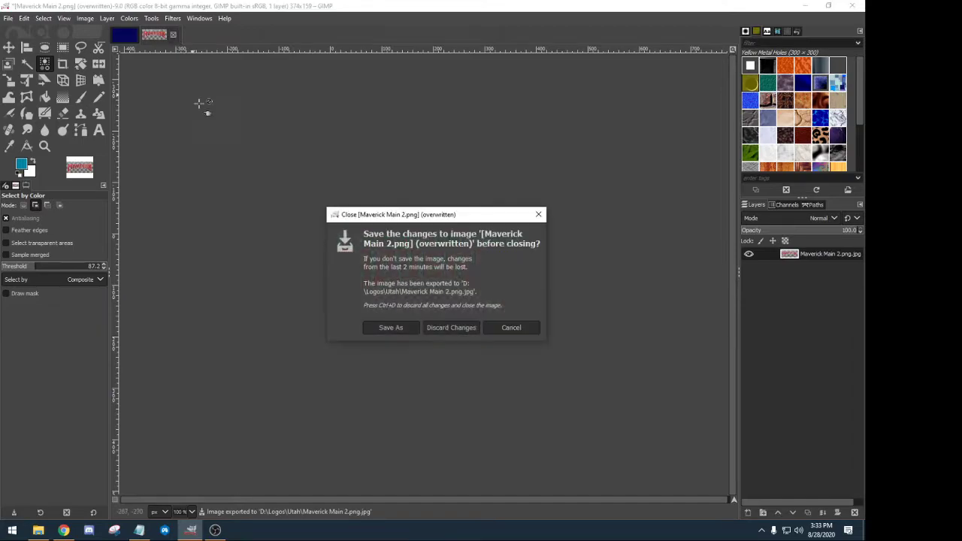
pyautogui.click(450, 327)
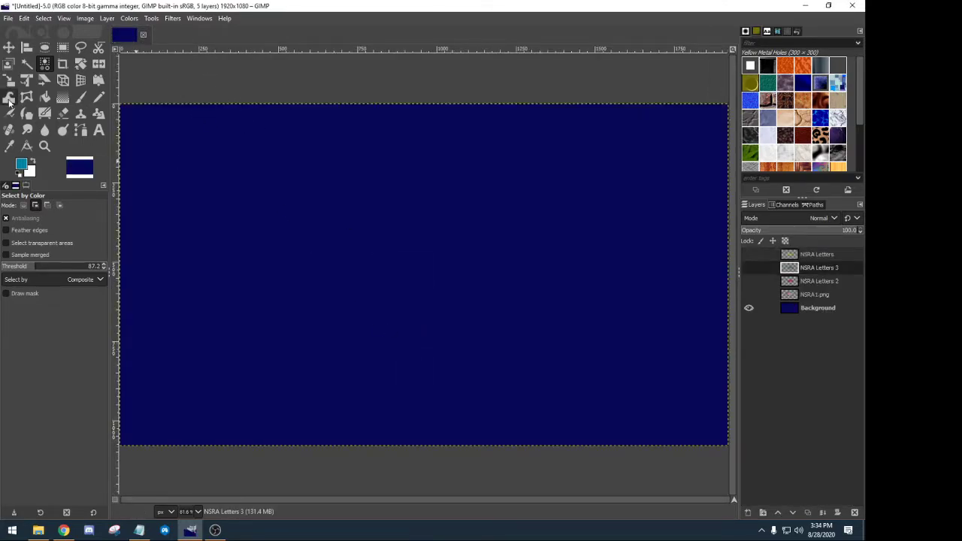
# Add Maverick Main 2.png.jpg as a new layer in the dark blue image and hide that layer.
pyautogui.click(7, 18)
pyautogui.click(27, 67)
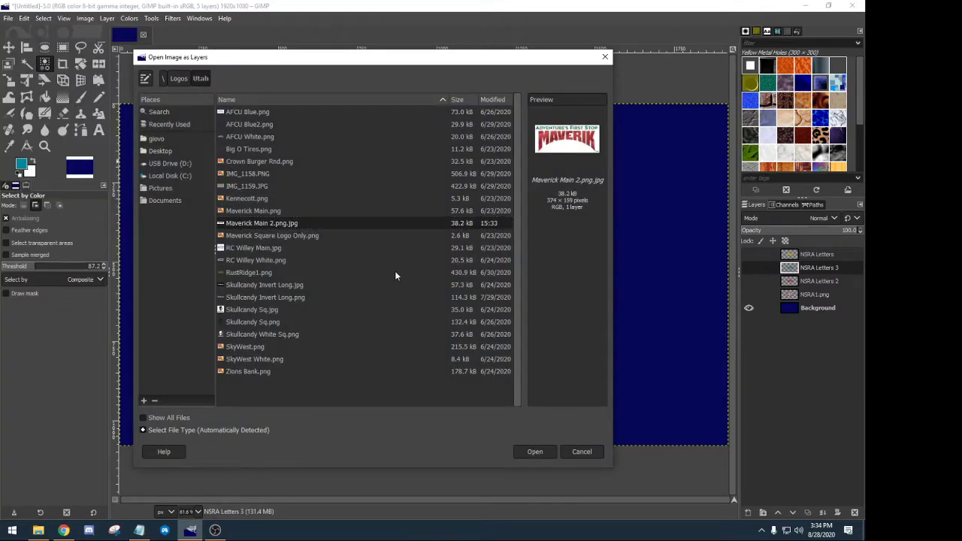
pyautogui.click(530, 452)
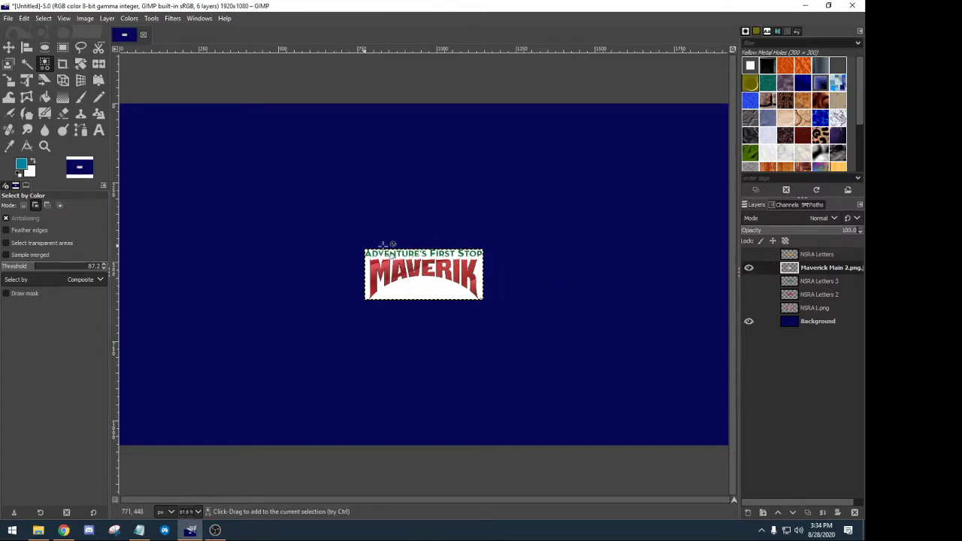
pyautogui.click(750, 269)
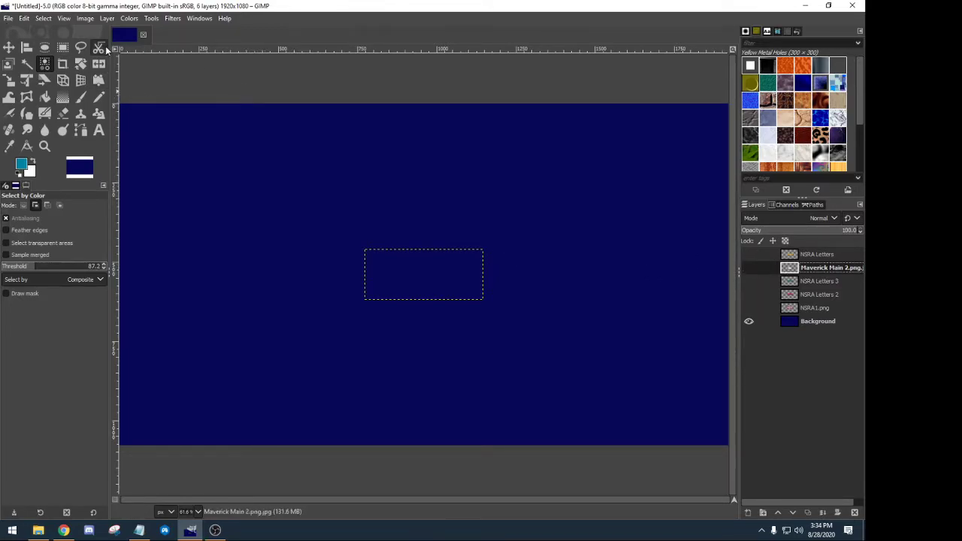
# Open Maverick Main 2.png.jpg as a separate image.
pyautogui.click(10, 20)
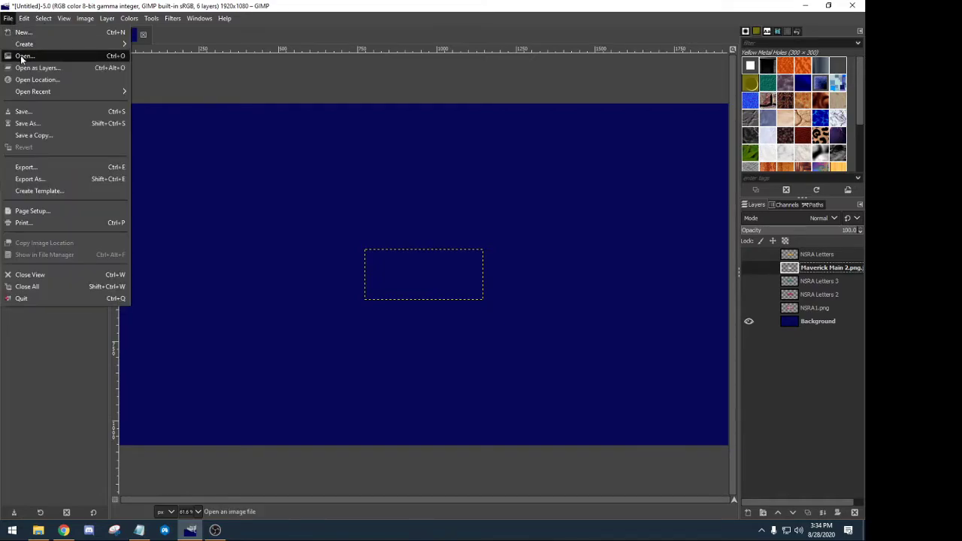
pyautogui.click(22, 58)
pyautogui.doubleClick(275, 224)
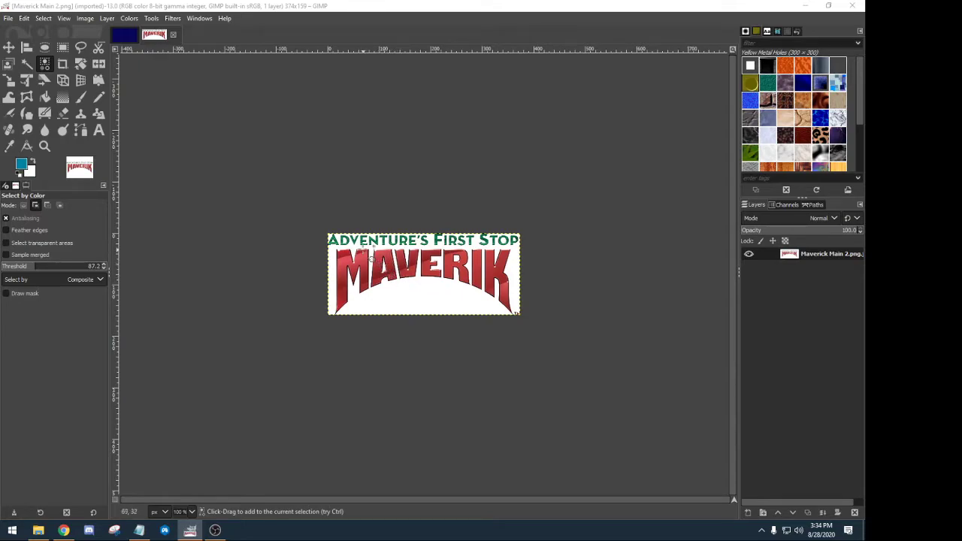
# Select the logo's white background by color at threshold 87.2 and try to clear it.
pyautogui.click(43, 66)
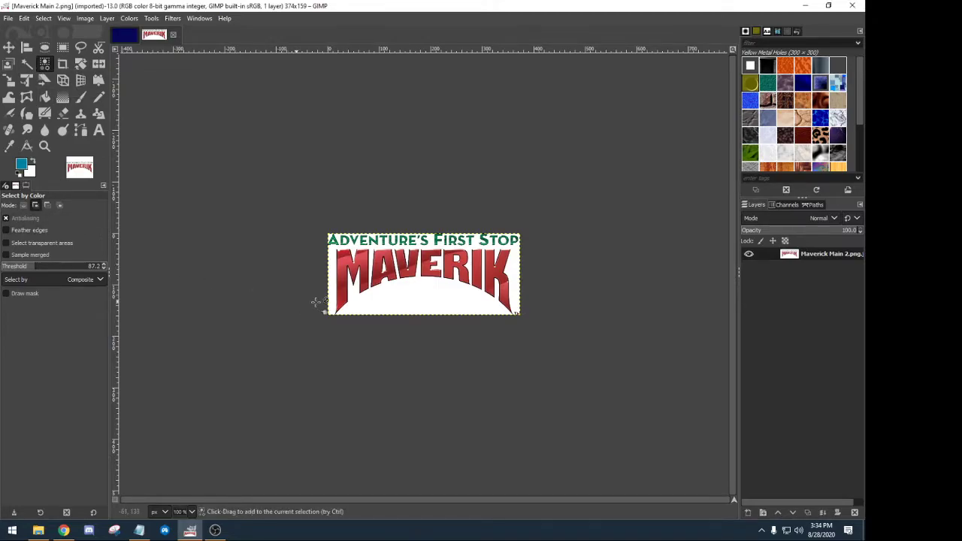
pyautogui.click(414, 301)
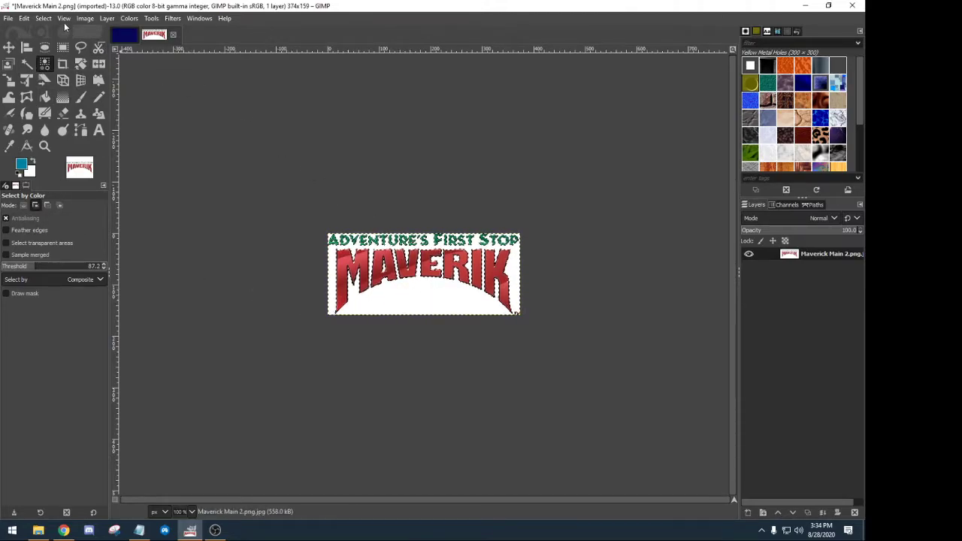
pyautogui.click(24, 18)
pyautogui.click(50, 188)
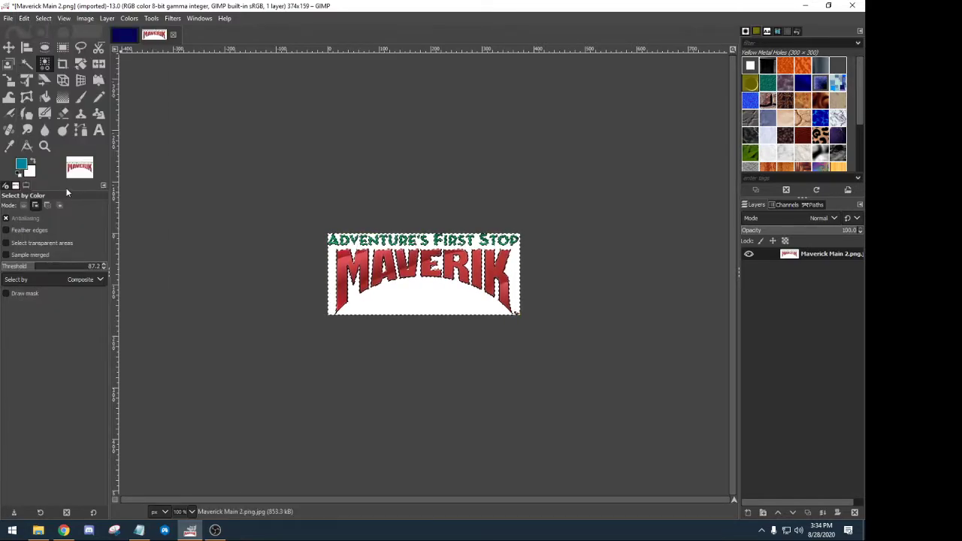
# Add an alpha channel to the logo layer and clear the selected white background to transparency.
pyautogui.click(109, 18)
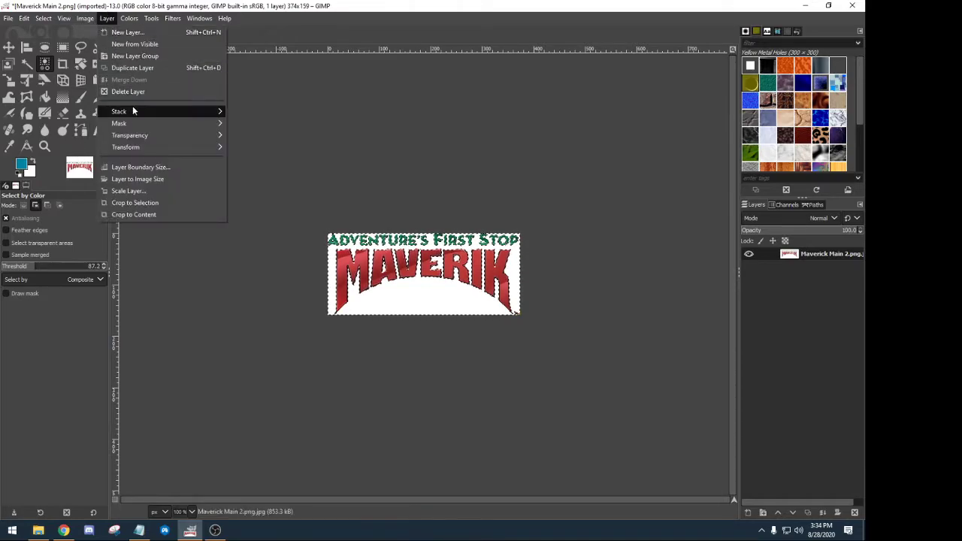
pyautogui.moveTo(134, 133)
pyautogui.click(248, 134)
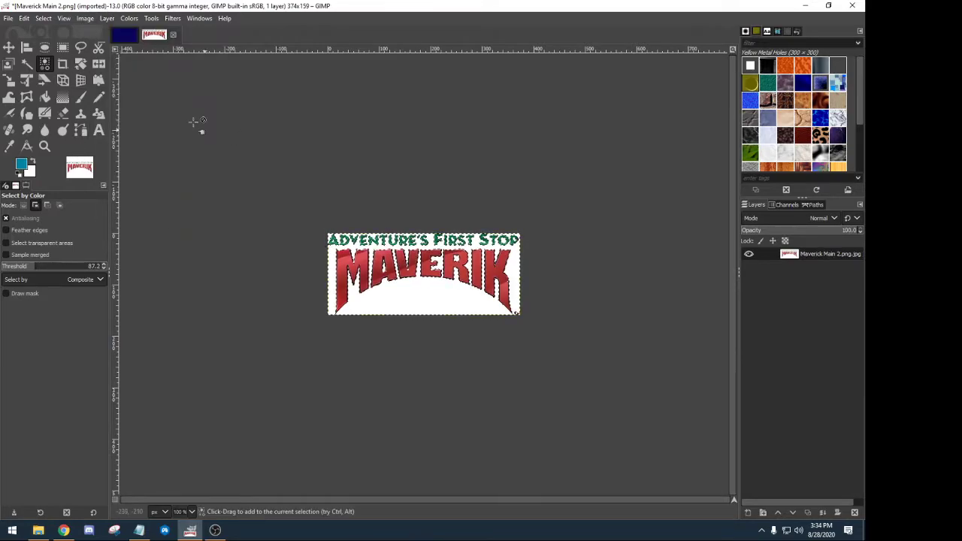
pyautogui.click(24, 18)
pyautogui.click(47, 199)
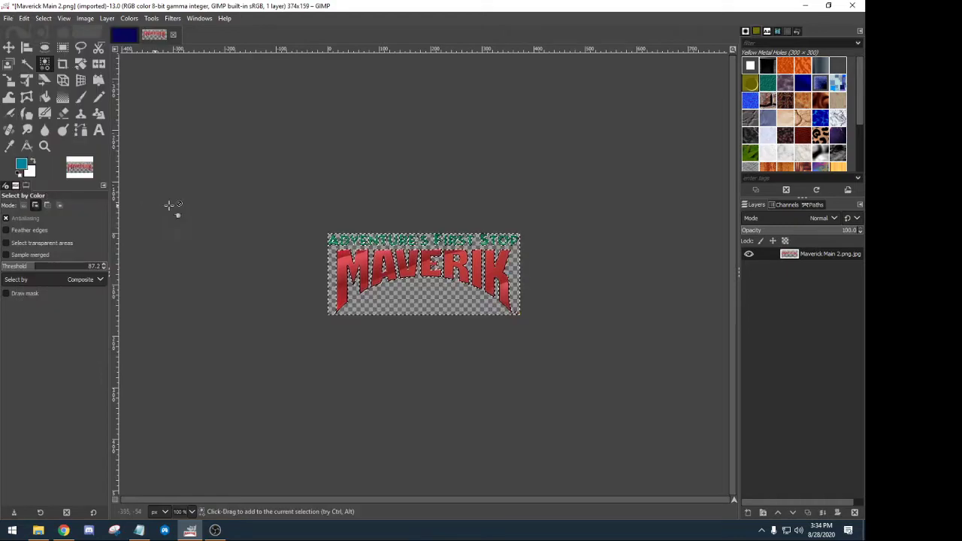
# Deselect everything and export the logo to the Utah folder as Maverick Main 2.png with the PNG image file type.
pyautogui.click(45, 19)
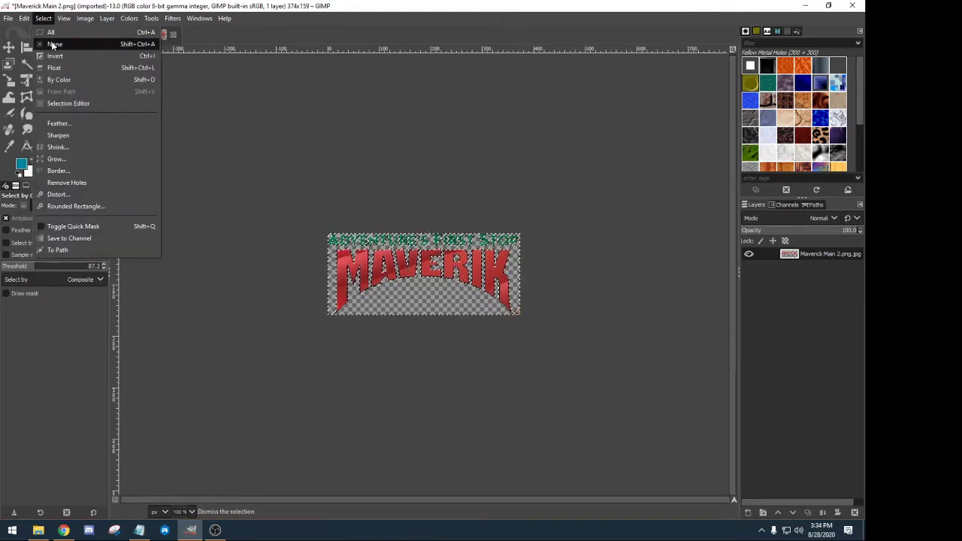
pyautogui.click(52, 31)
pyautogui.click(8, 19)
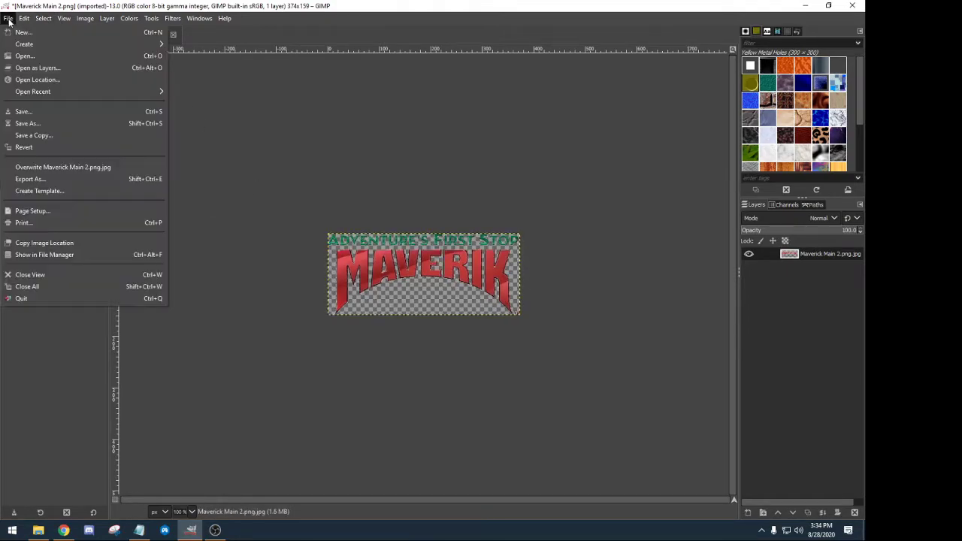
pyautogui.click(33, 179)
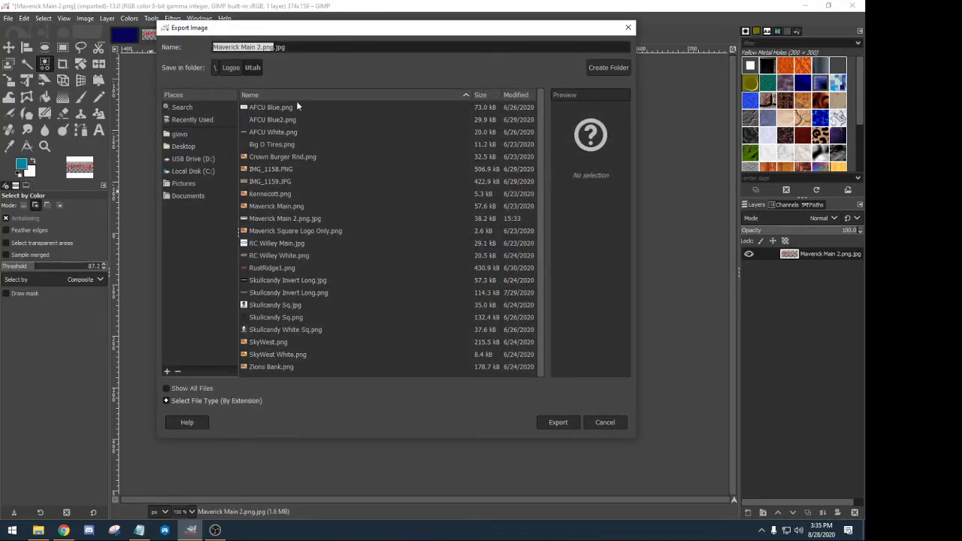
pyautogui.click(293, 46)
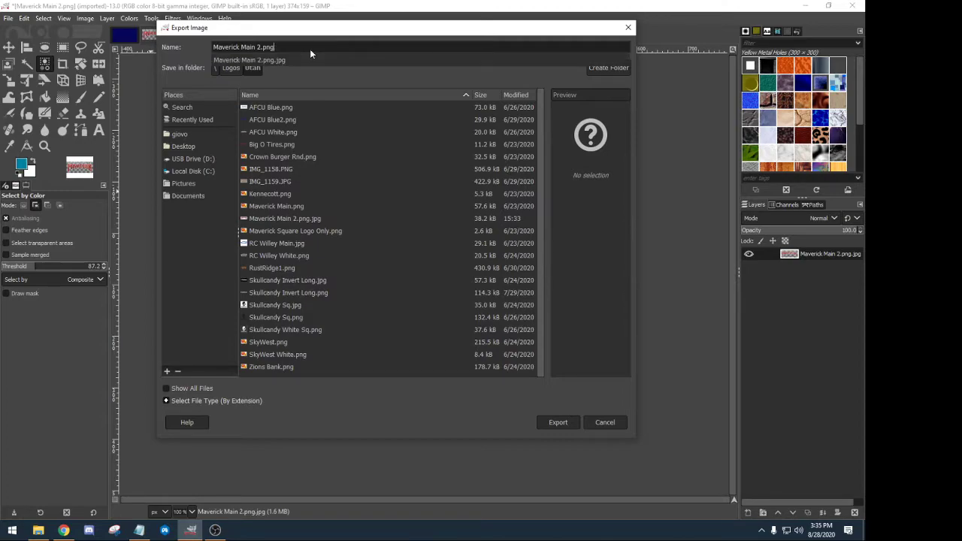
pyautogui.click(193, 401)
pyautogui.scroll(-10, 248, 353)
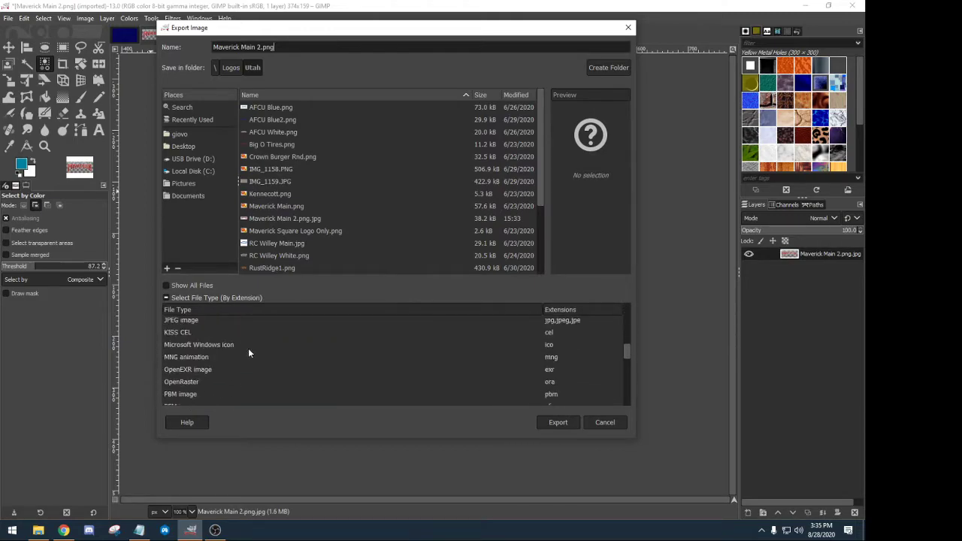
pyautogui.scroll(-1, 216, 373)
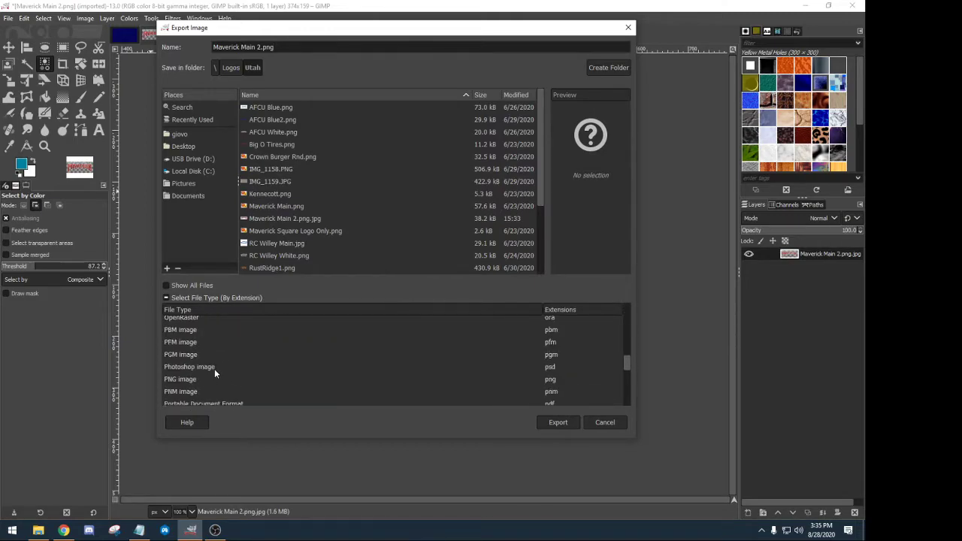
pyautogui.click(187, 381)
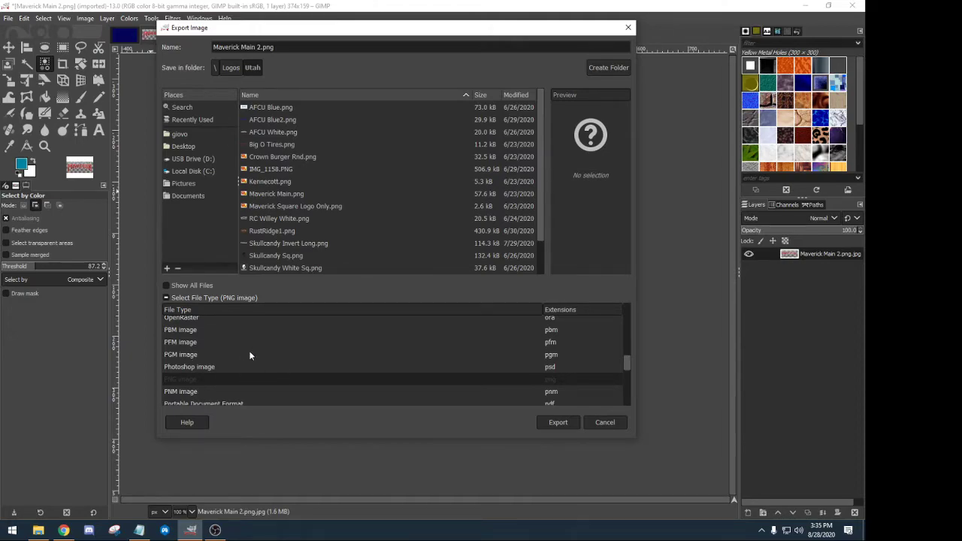
pyautogui.press('Return')
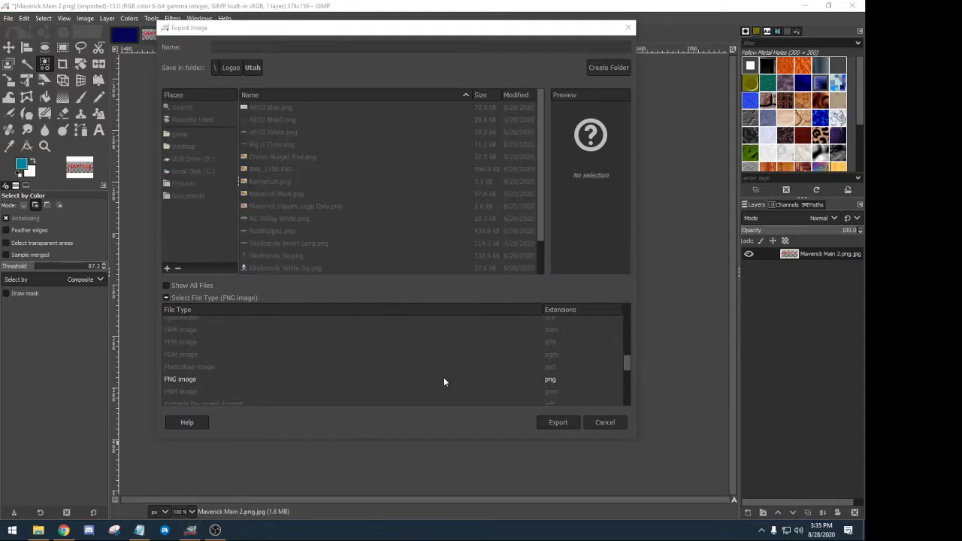
pyautogui.click(442, 387)
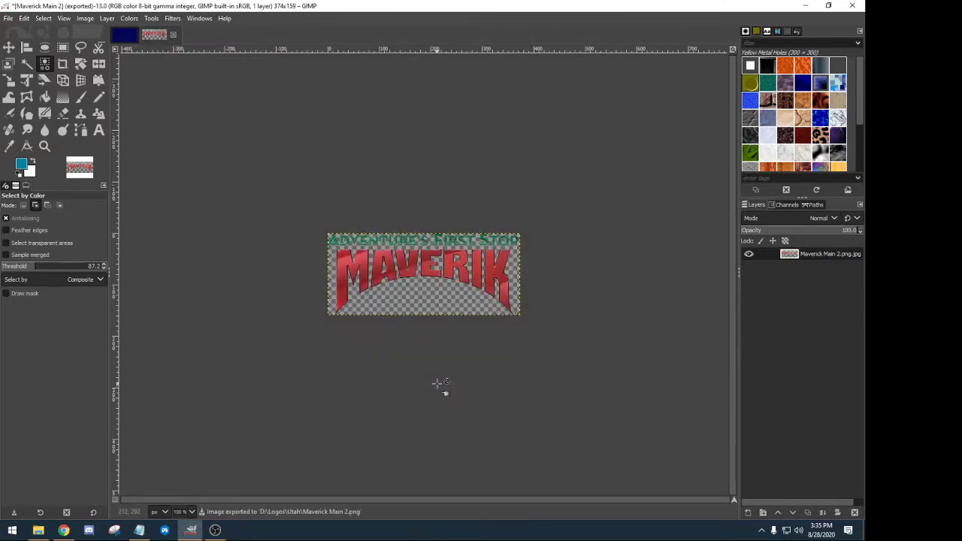
# Return to the dark blue image and add Maverick Main 2.png as a new layer.
pyautogui.click(125, 35)
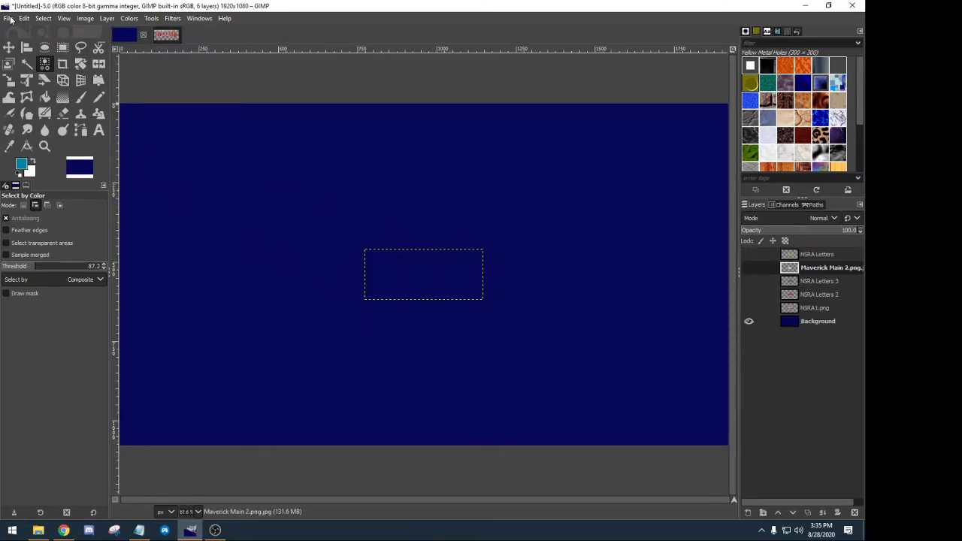
pyautogui.click(9, 22)
pyautogui.click(22, 67)
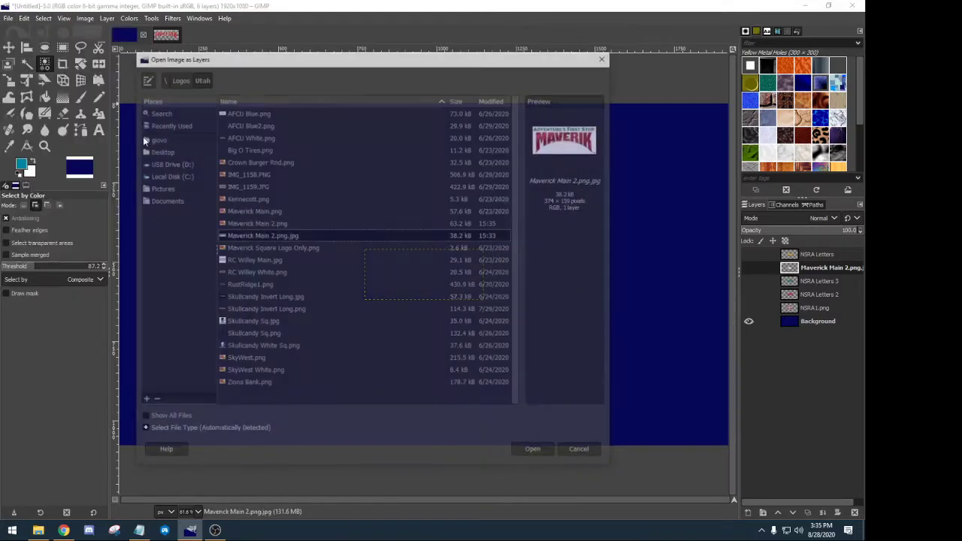
pyautogui.click(264, 226)
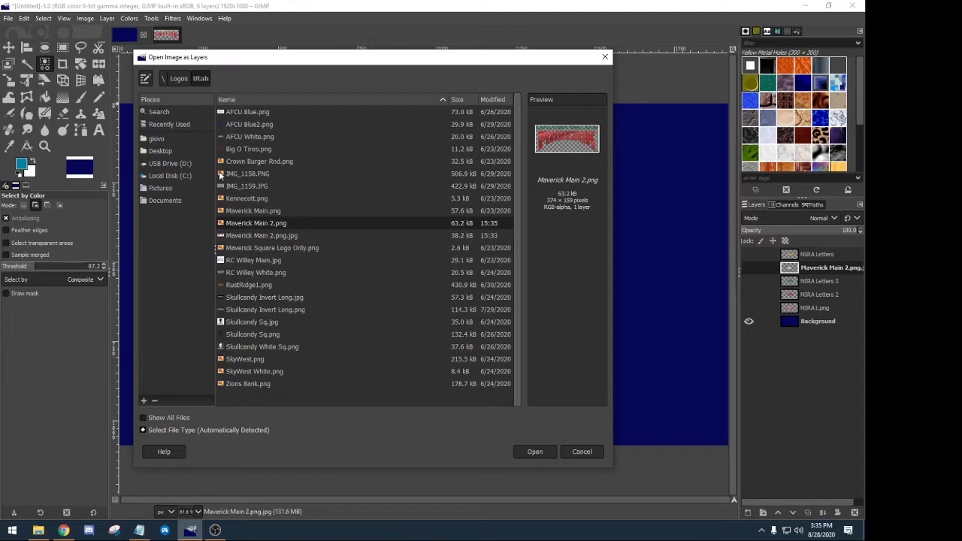
pyautogui.click(285, 236)
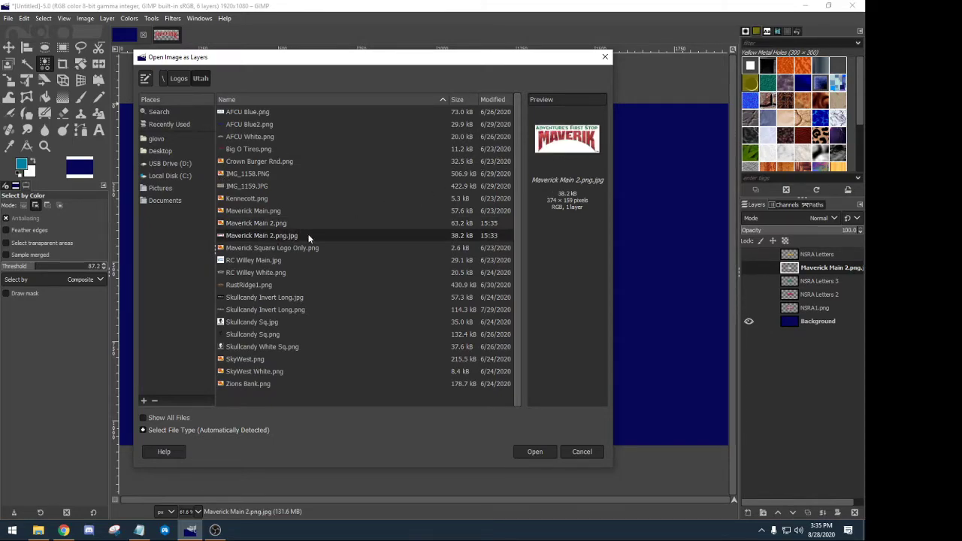
pyautogui.click(252, 224)
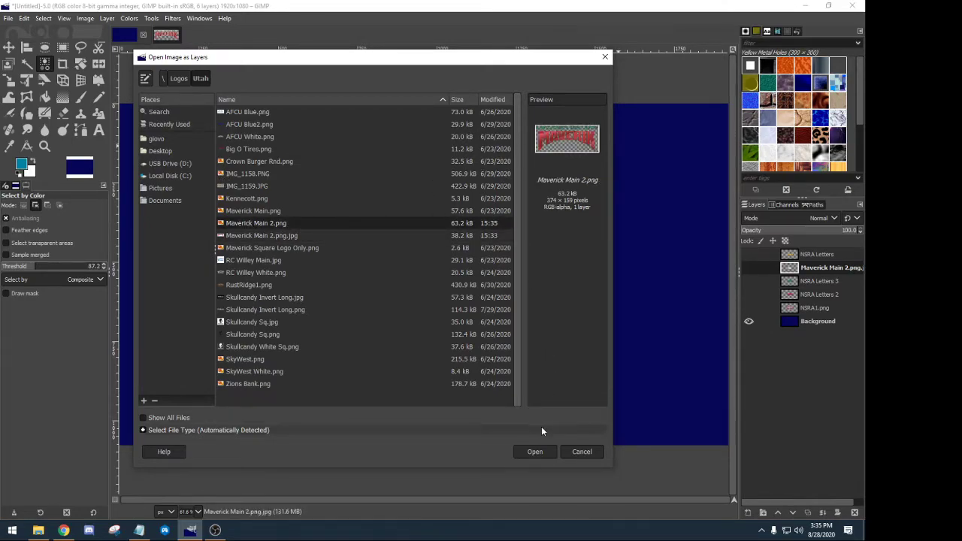
pyautogui.click(530, 451)
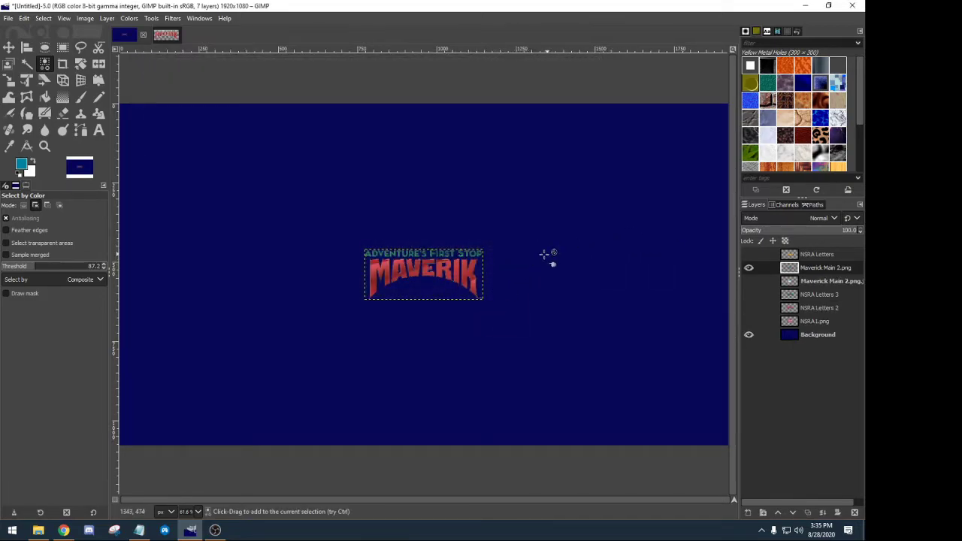
# Move the Maverik logo layer toward the canvas's upper-left area and scale it proportionally to about 1181 × 502 px.
pyautogui.click(9, 47)
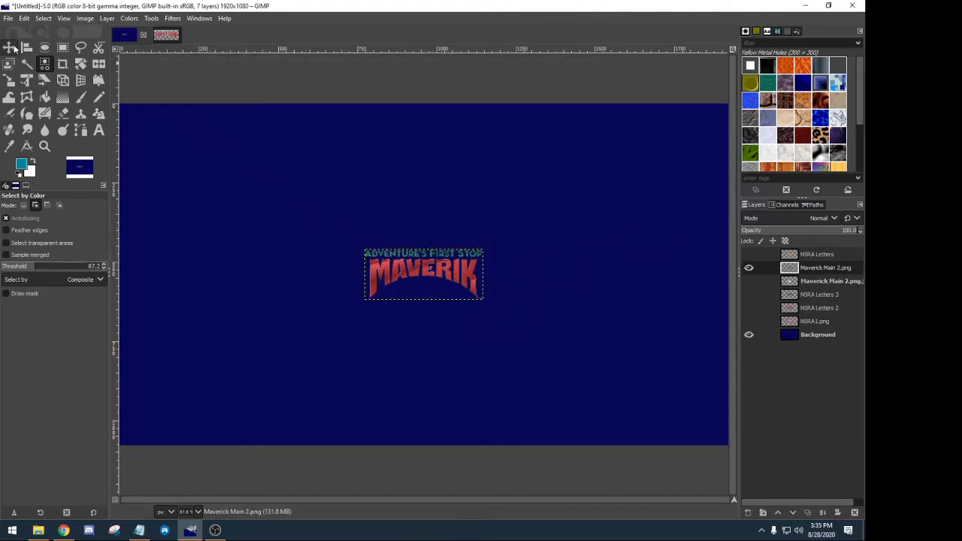
pyautogui.moveTo(372, 264); pyautogui.dragTo(232, 174)
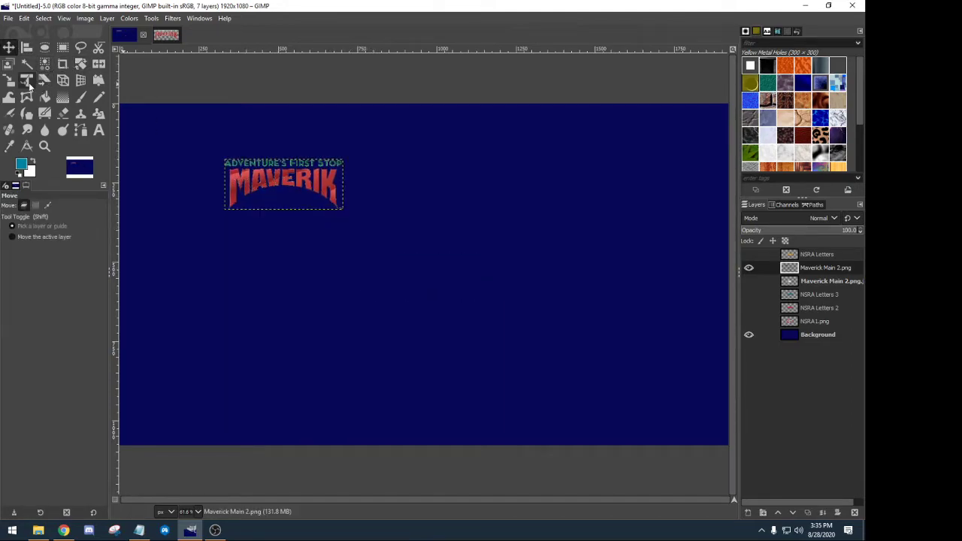
pyautogui.click(9, 80)
pyautogui.click(285, 184)
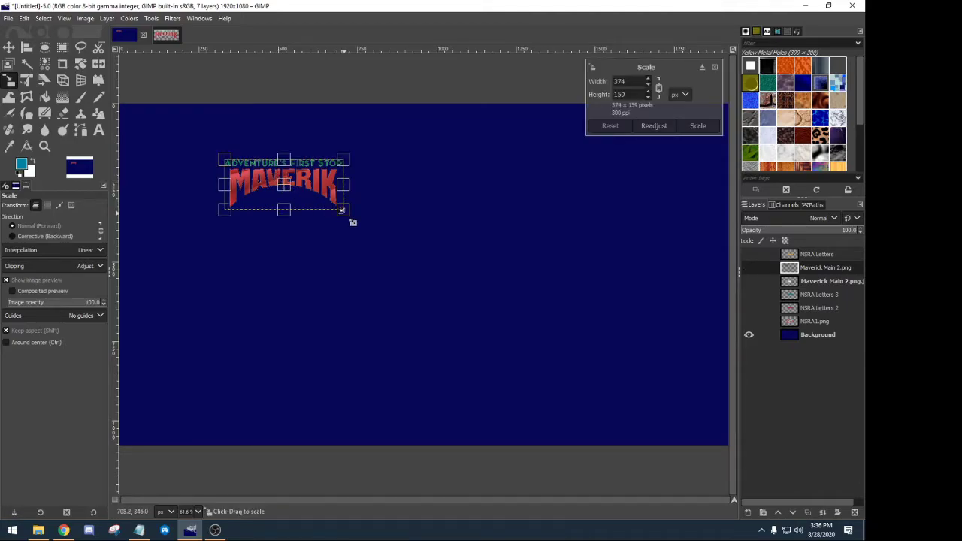
pyautogui.moveTo(353, 223); pyautogui.dragTo(584, 373)
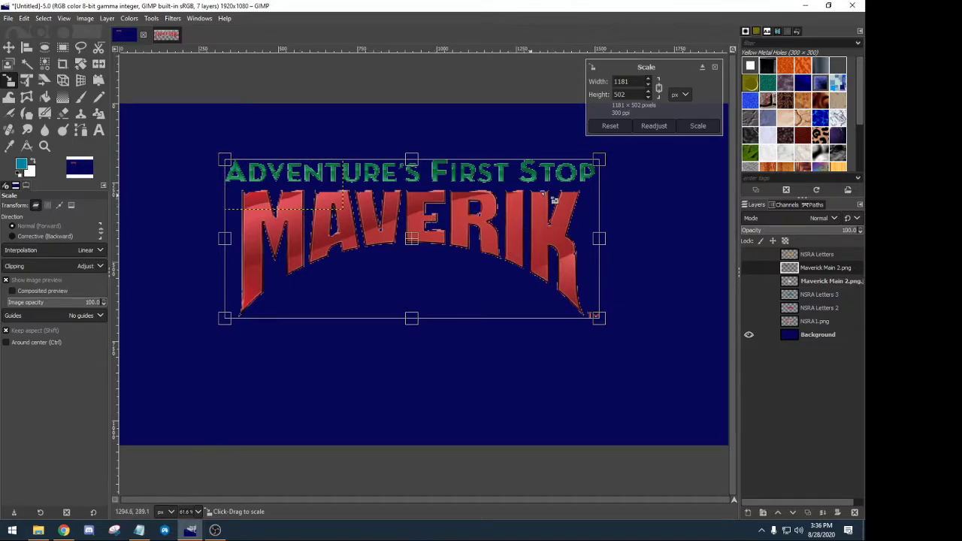
pyautogui.click(698, 126)
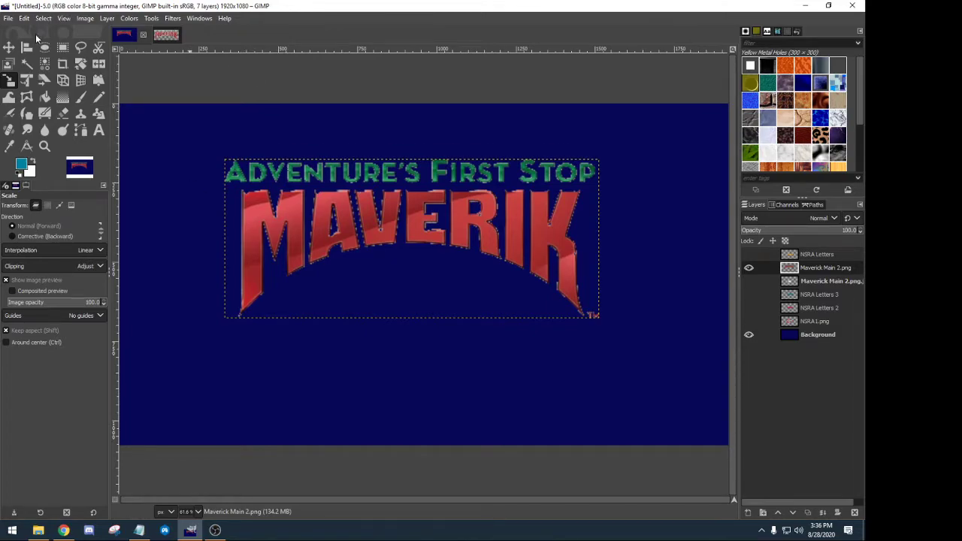
# Close both the dark blue image and the Maverick Main 2 image, discarding their unsaved changes.
pyautogui.click(142, 35)
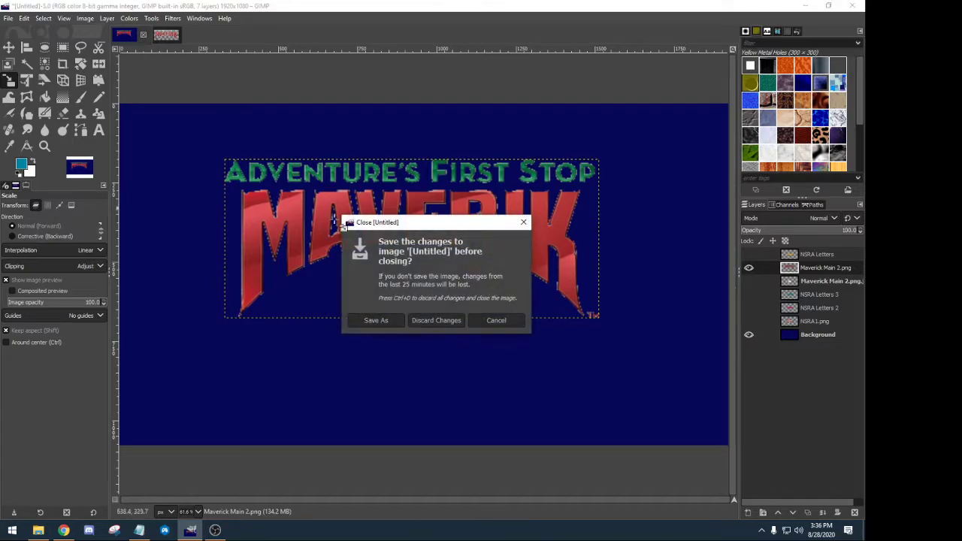
pyautogui.click(442, 319)
pyautogui.click(143, 35)
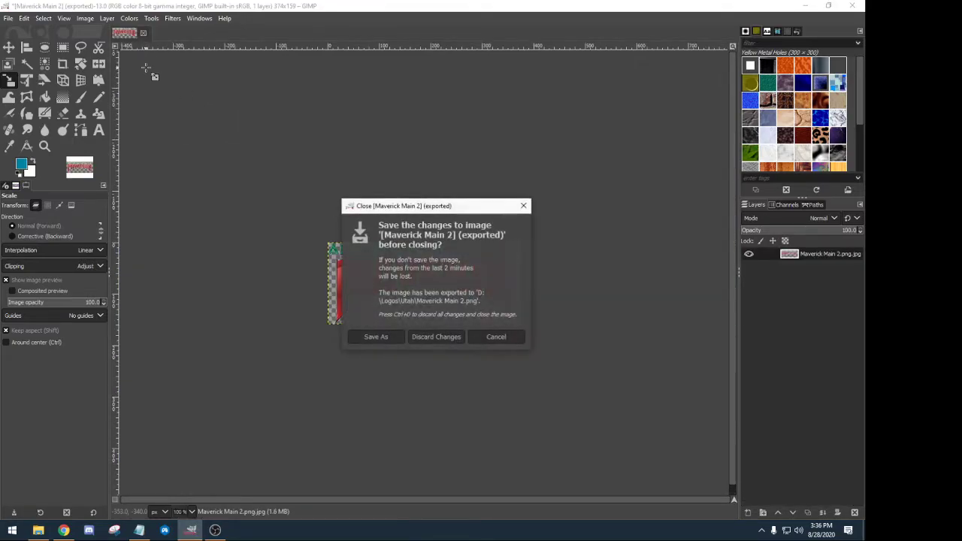
pyautogui.click(437, 335)
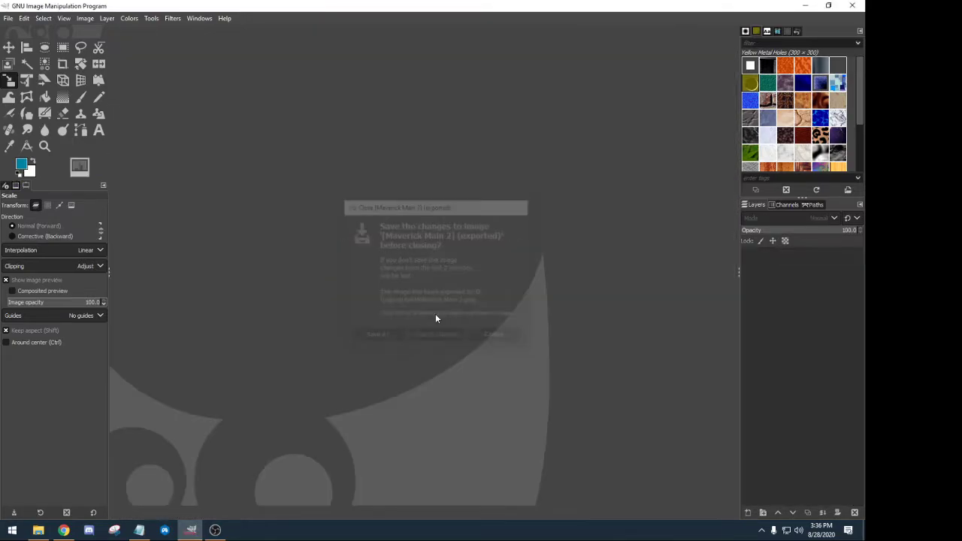
# Start opening an image and browse the USB drive to the Ferrari 488 GTE folder under Vehicles.
pyautogui.click(8, 18)
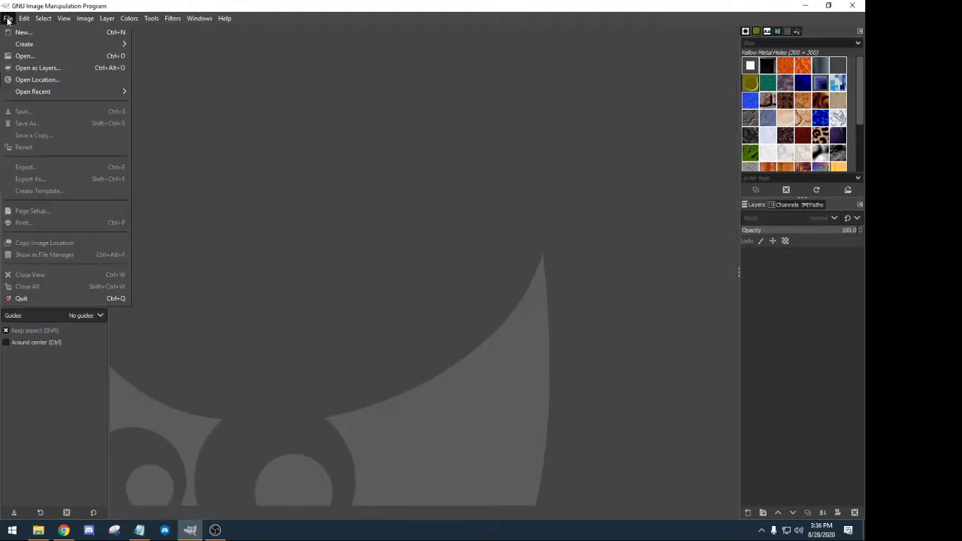
pyautogui.click(25, 57)
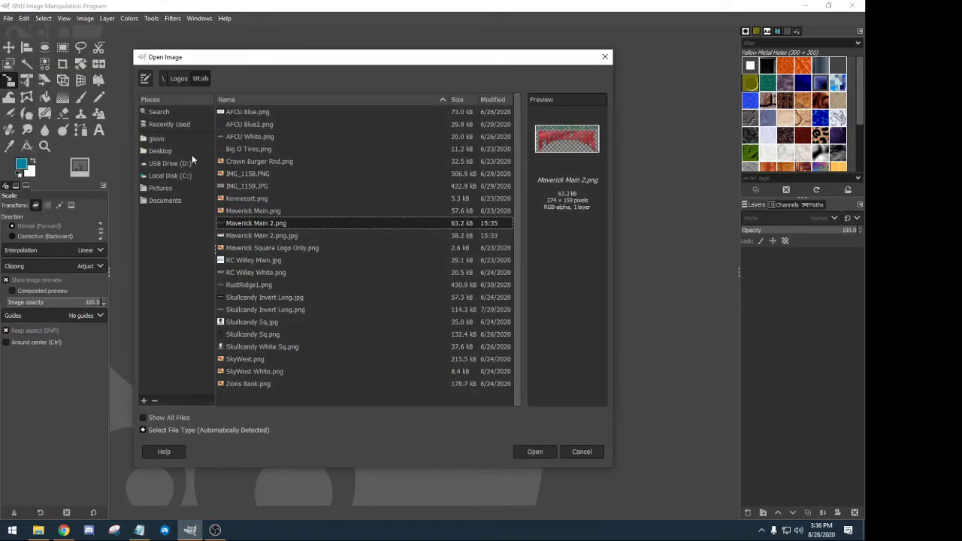
pyautogui.click(162, 80)
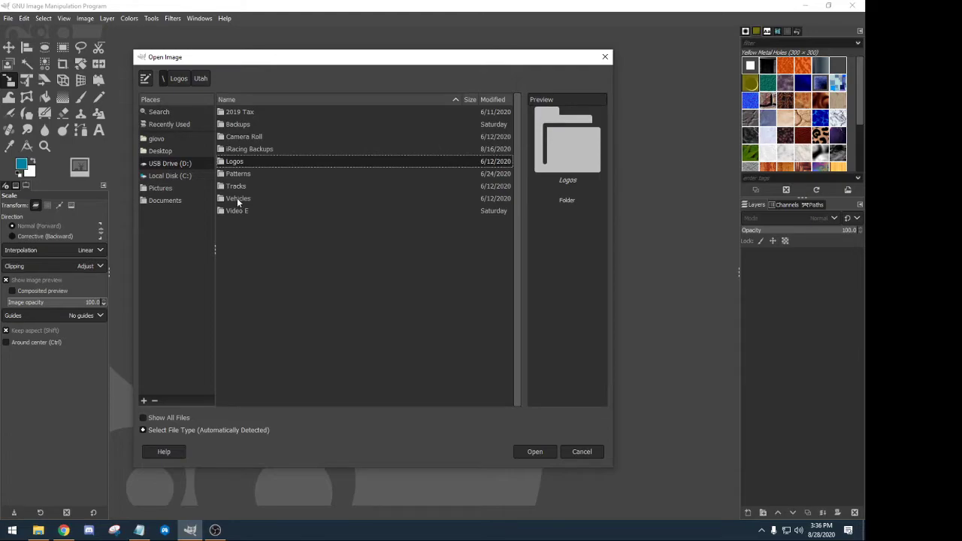
pyautogui.doubleClick(238, 198)
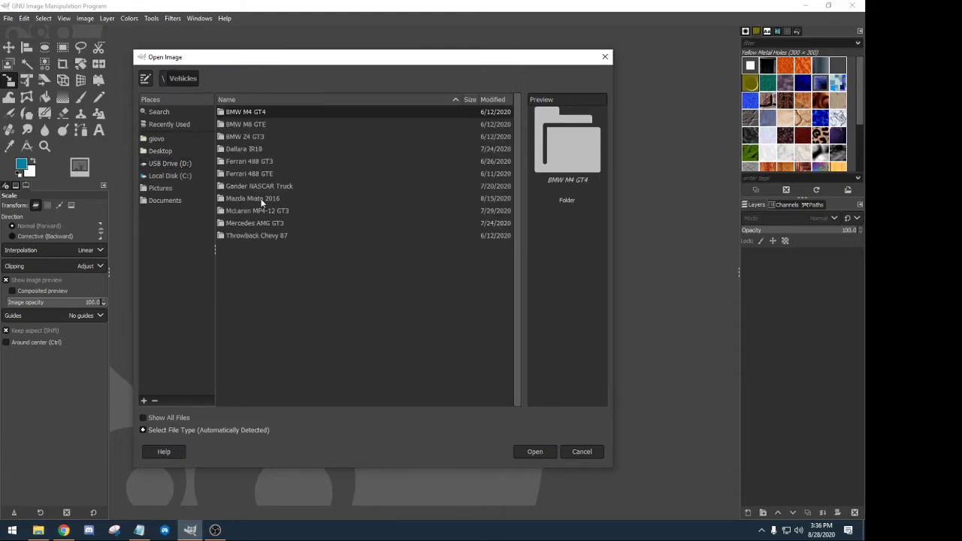
pyautogui.click(252, 175)
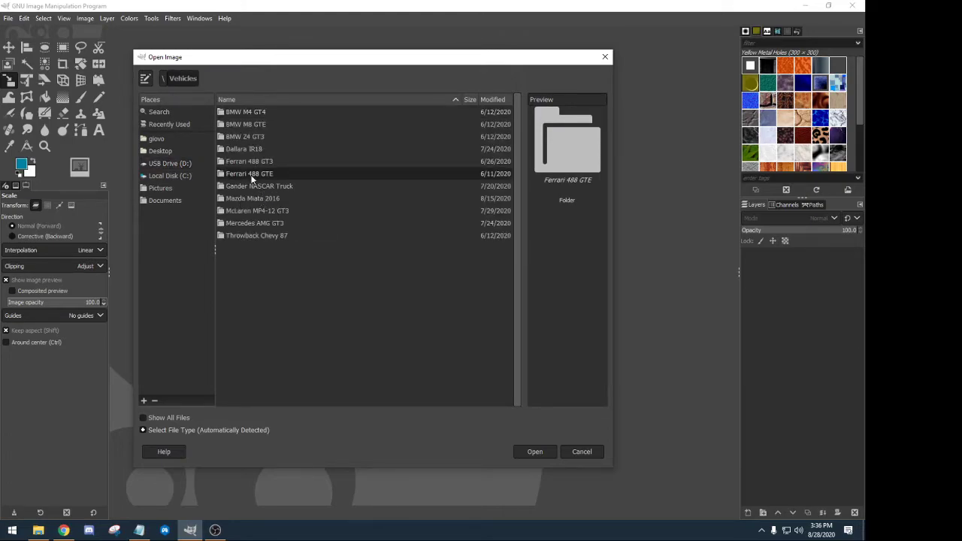
pyautogui.doubleClick(252, 175)
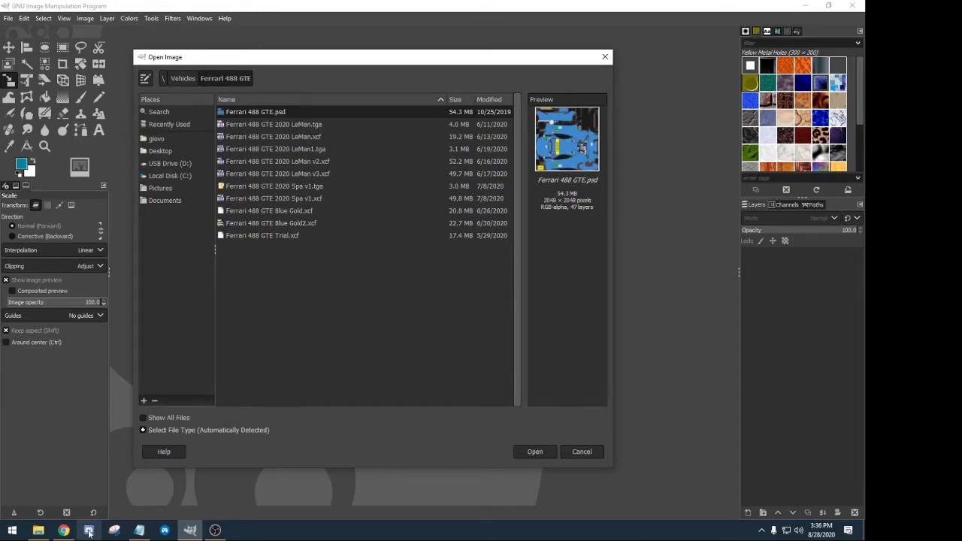
# Switch to Chrome, close the Maverik business page, and sign in to the bookmarked iRacing.com member site.
pyautogui.click(64, 530)
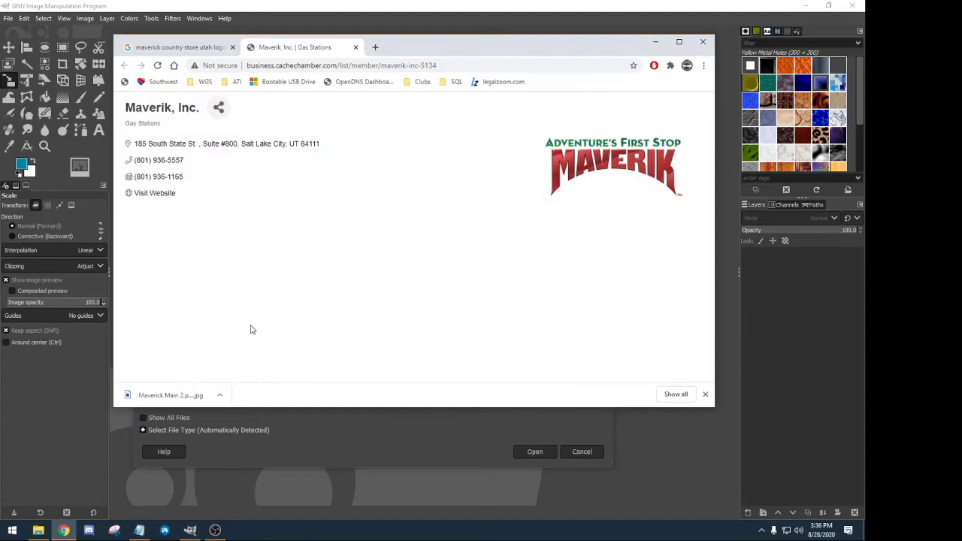
pyautogui.click(355, 47)
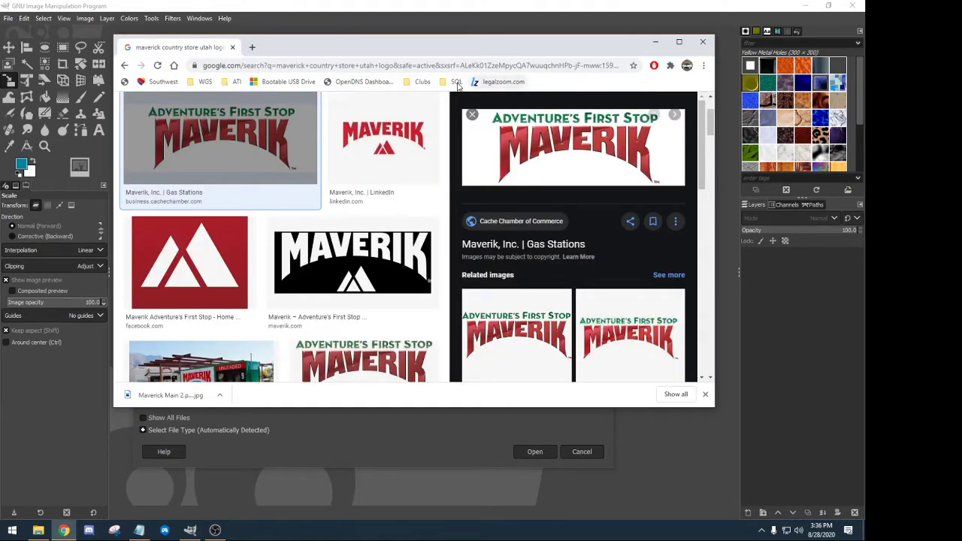
pyautogui.click(420, 81)
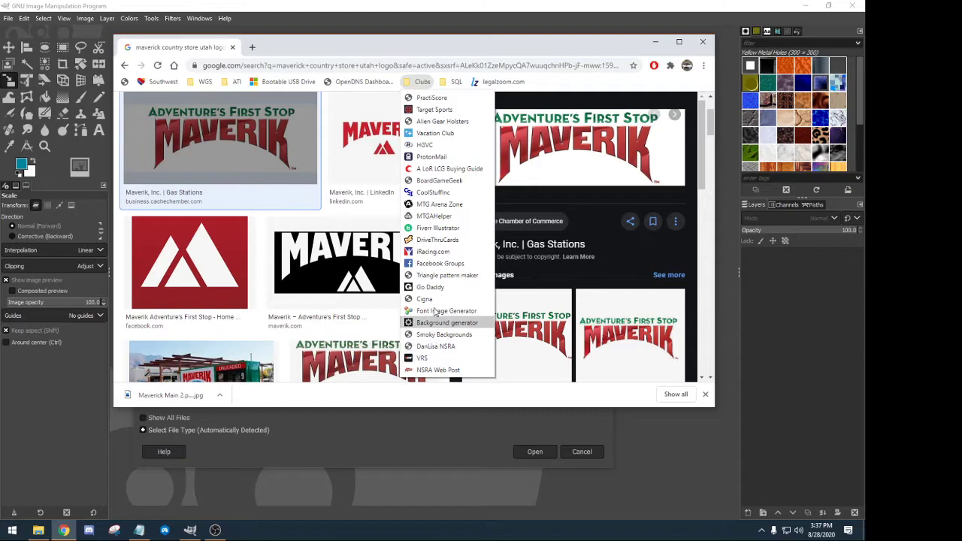
pyautogui.click(433, 252)
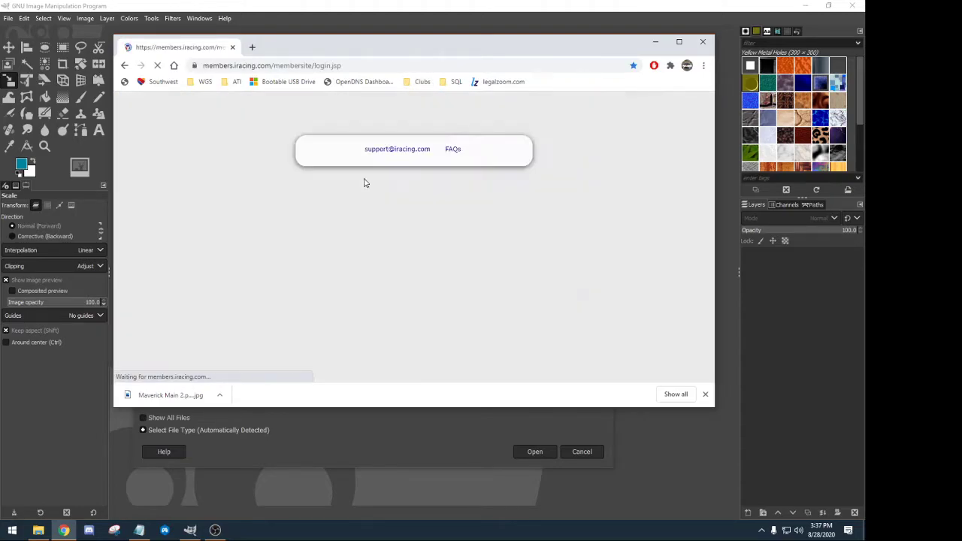
pyautogui.click(482, 220)
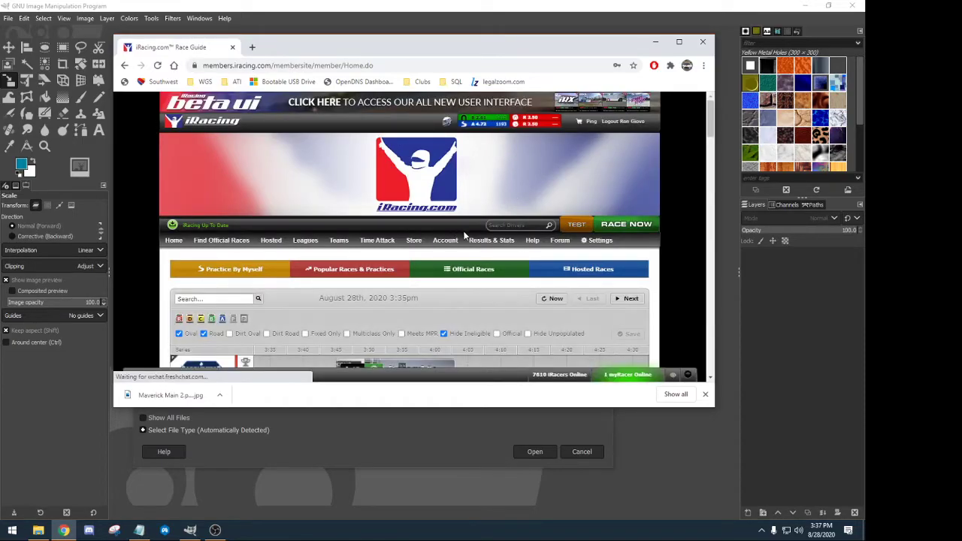
# Open the paint page for the BMW M8 GTE from the test session options and maximize the browser window.
pyautogui.click(574, 225)
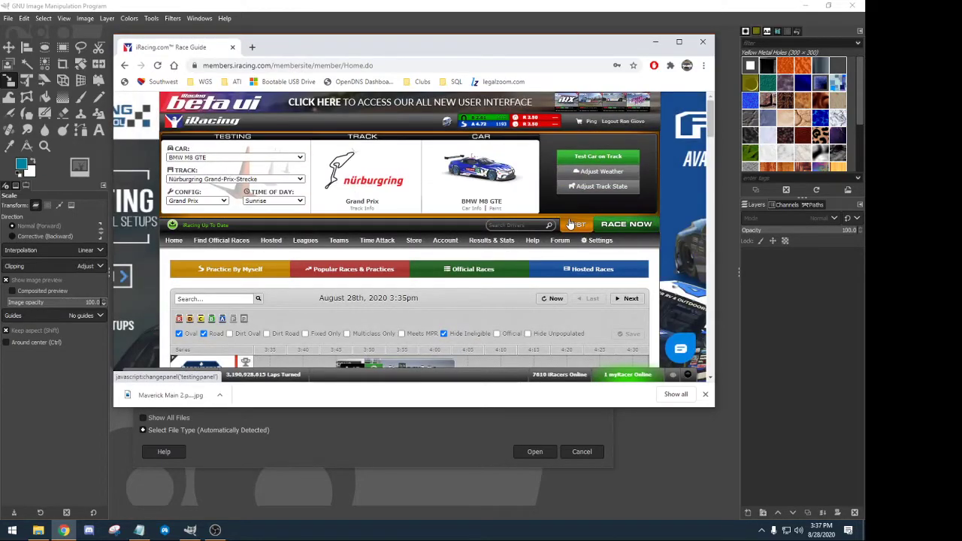
pyautogui.click(489, 208)
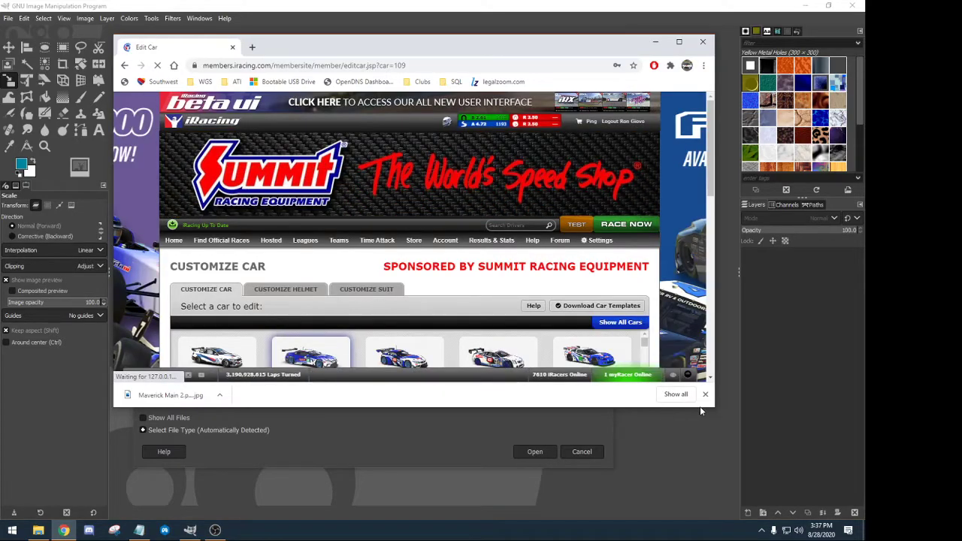
pyautogui.click(678, 41)
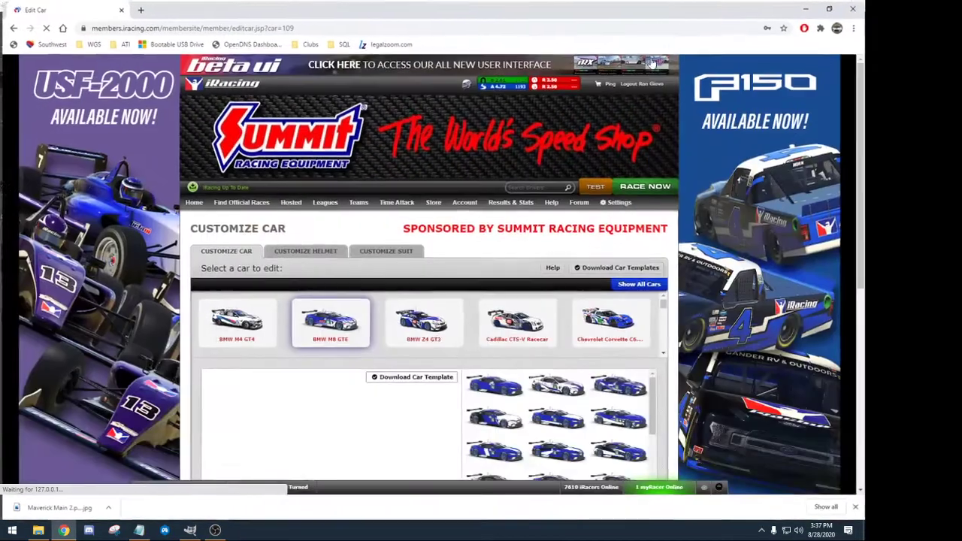
pyautogui.click(432, 339)
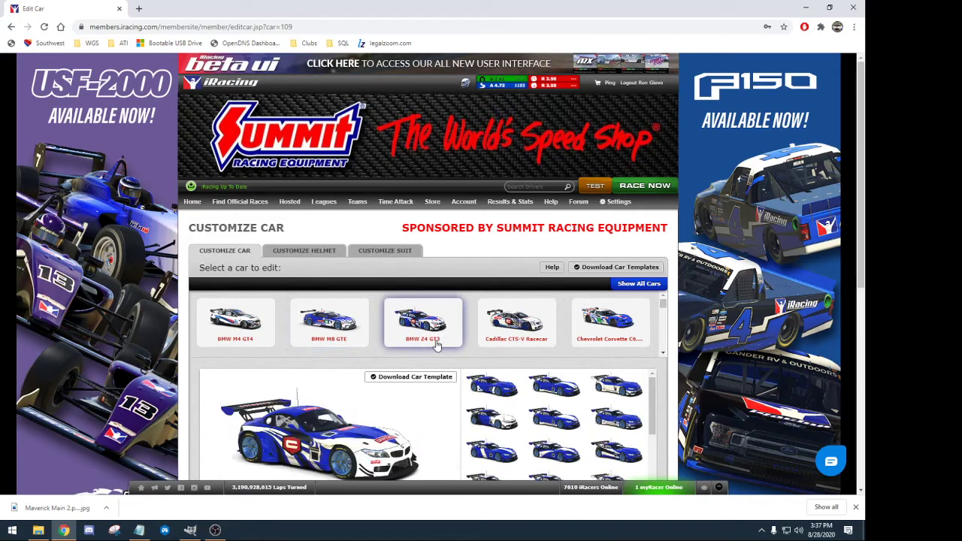
pyautogui.click(403, 379)
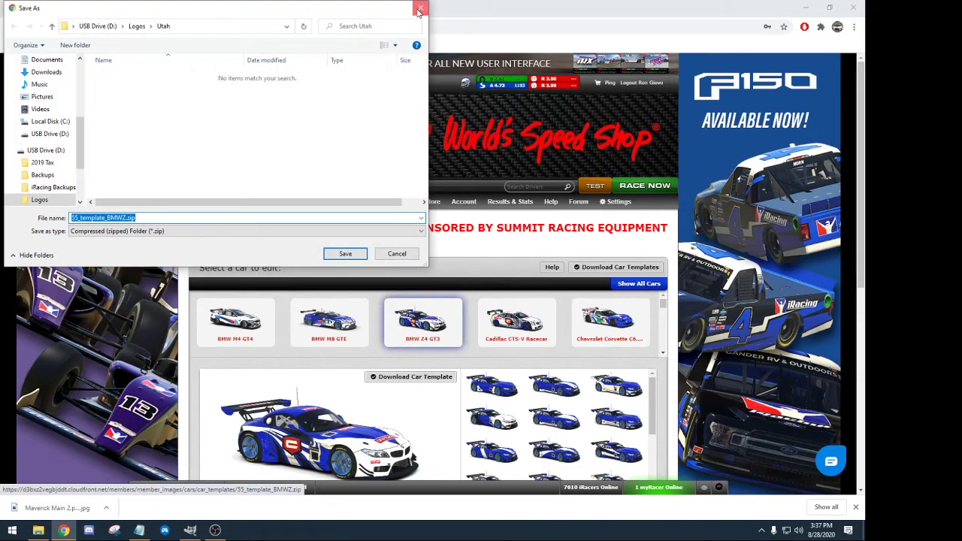
pyautogui.click(421, 9)
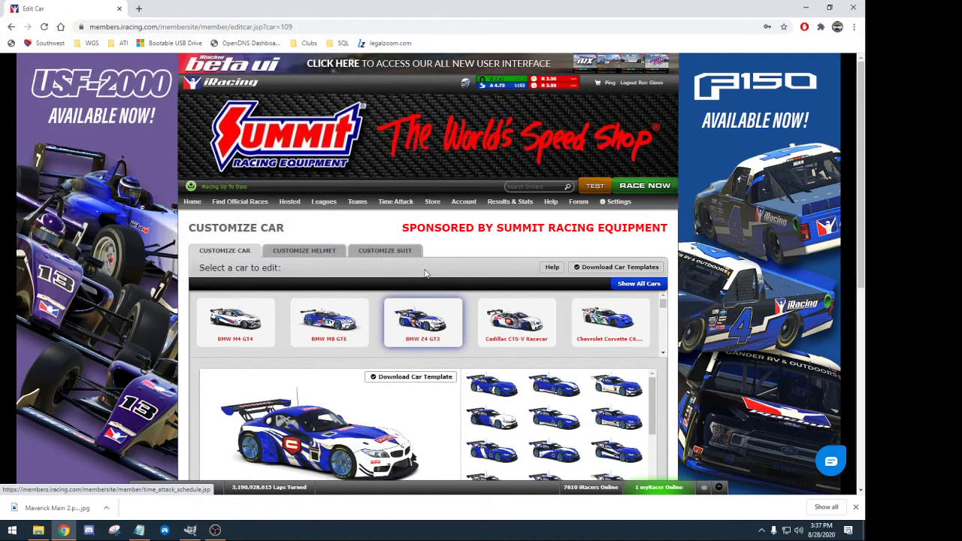
# Start downloading the Cadillac CTS-V Racecar template and choose the Vehicles folder on the USB drive as its location.
pyautogui.click(517, 330)
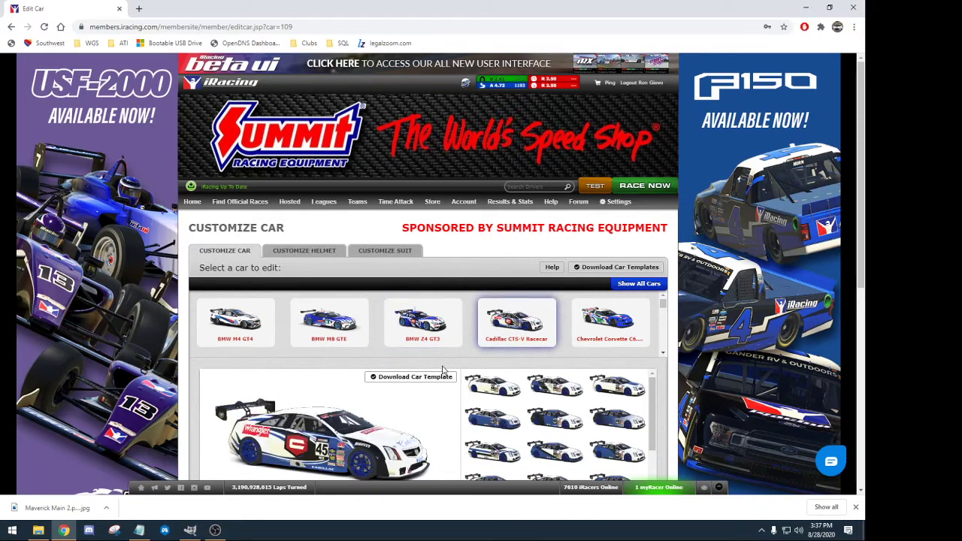
pyautogui.click(380, 361)
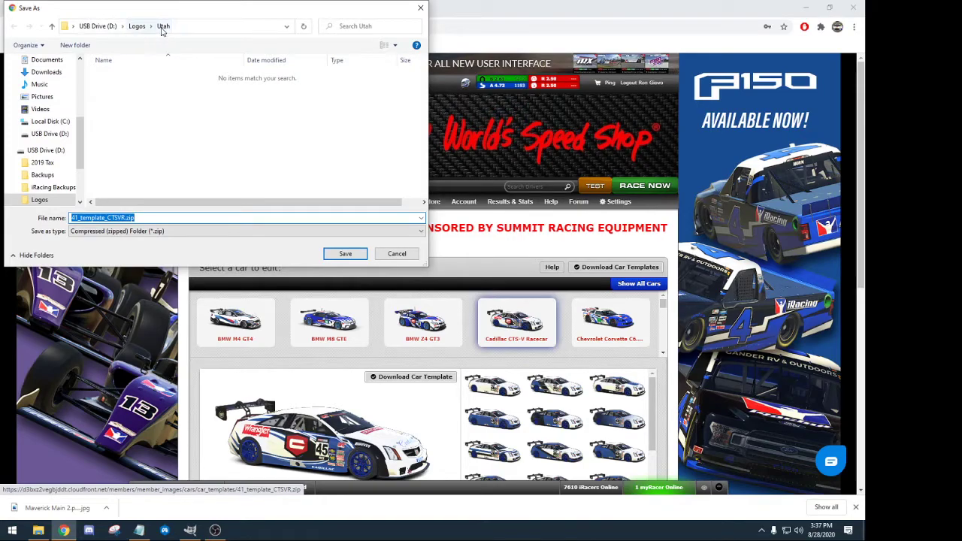
pyautogui.click(98, 25)
pyautogui.doubleClick(117, 151)
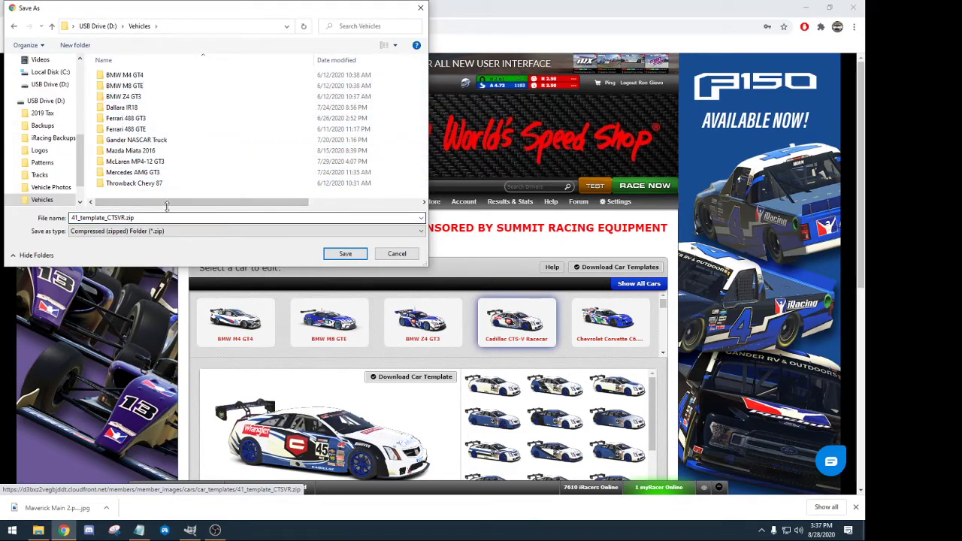
# Create a Cadillac CTS-V folder inside Vehicles and save 41_template_CTSVR.zip in it.
pyautogui.rightClick(203, 121)
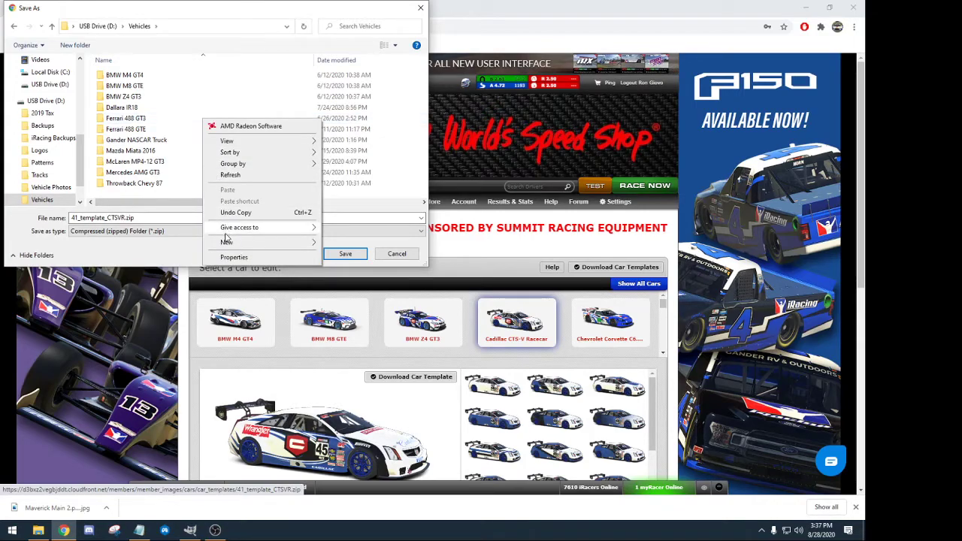
pyautogui.moveTo(233, 242)
pyautogui.click(346, 245)
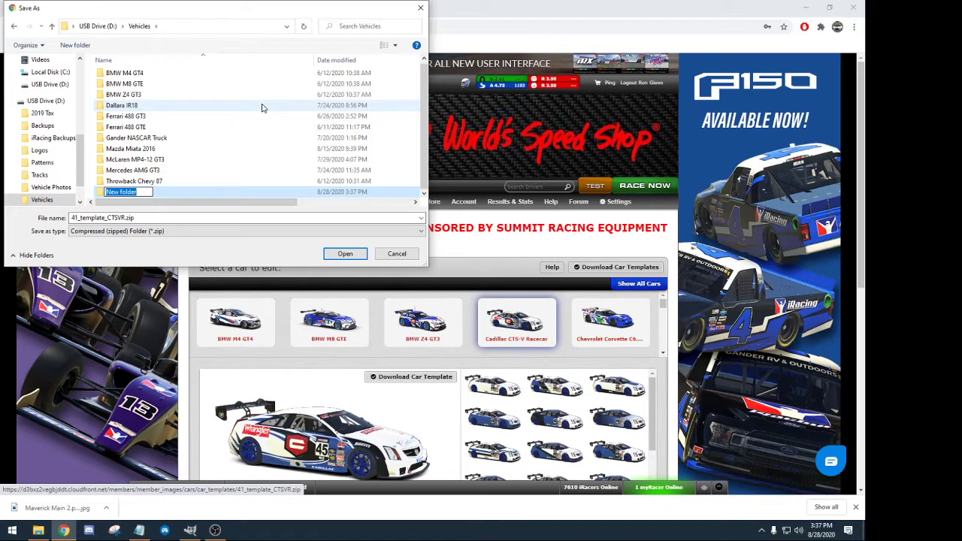
pyautogui.write('CCadillac CTS-V')
pyautogui.press('Return')
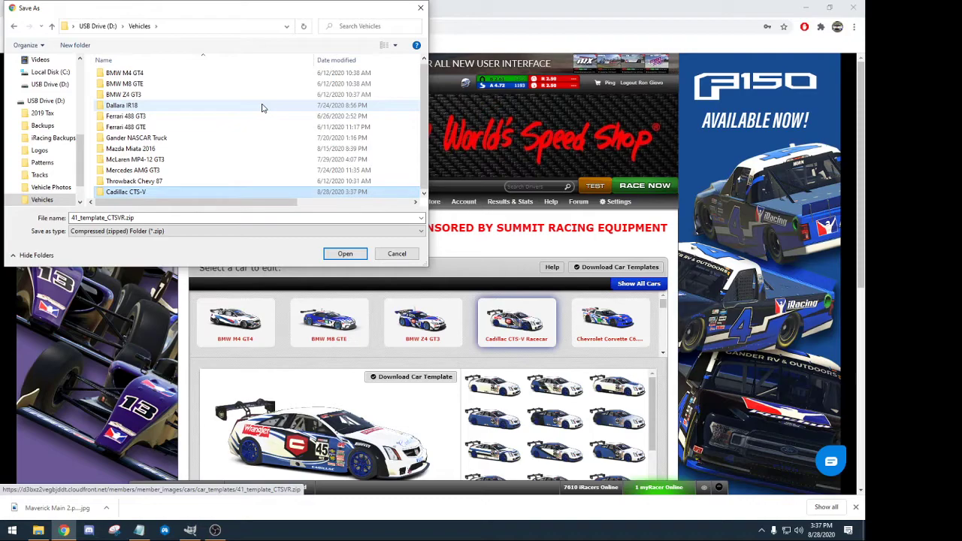
pyautogui.doubleClick(129, 193)
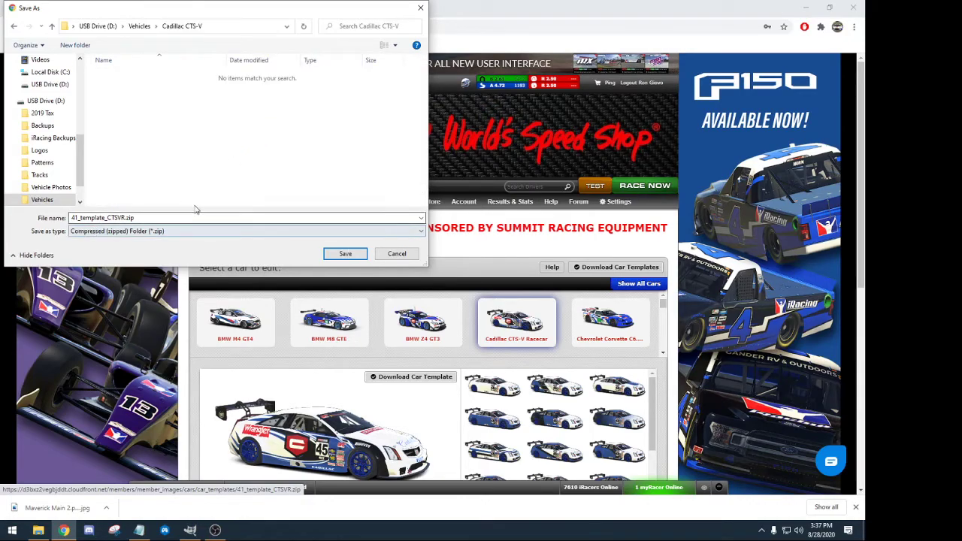
pyautogui.click(342, 254)
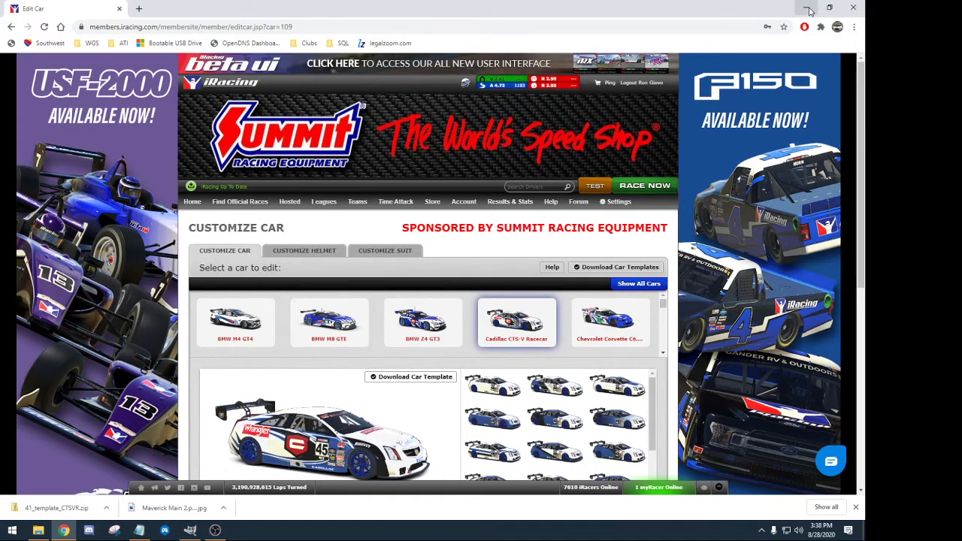
# Return to GIMP and browse from the Ferrari 488 GTE folder to Vehicles > Cadillac CTS-V in the Open Image dialog.
pyautogui.click(847, 9)
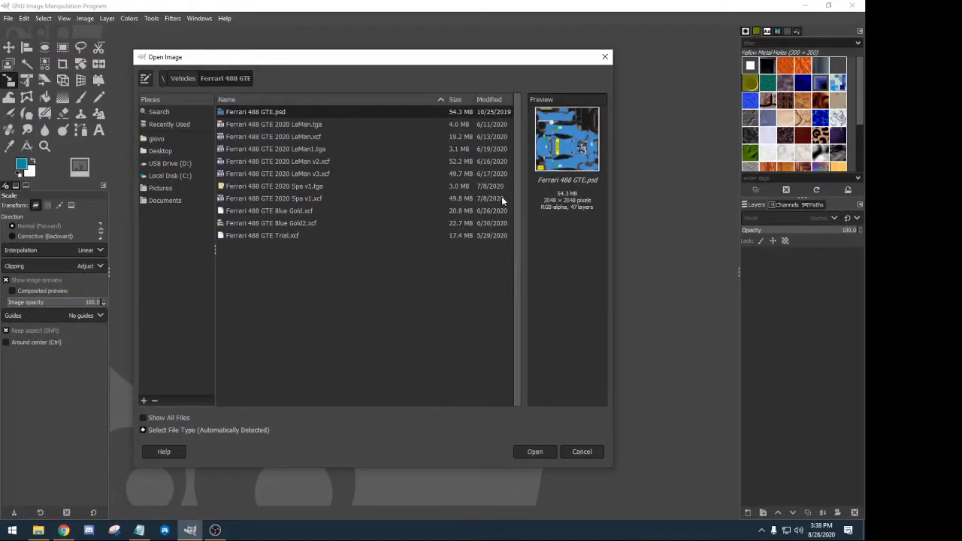
pyautogui.click(169, 79)
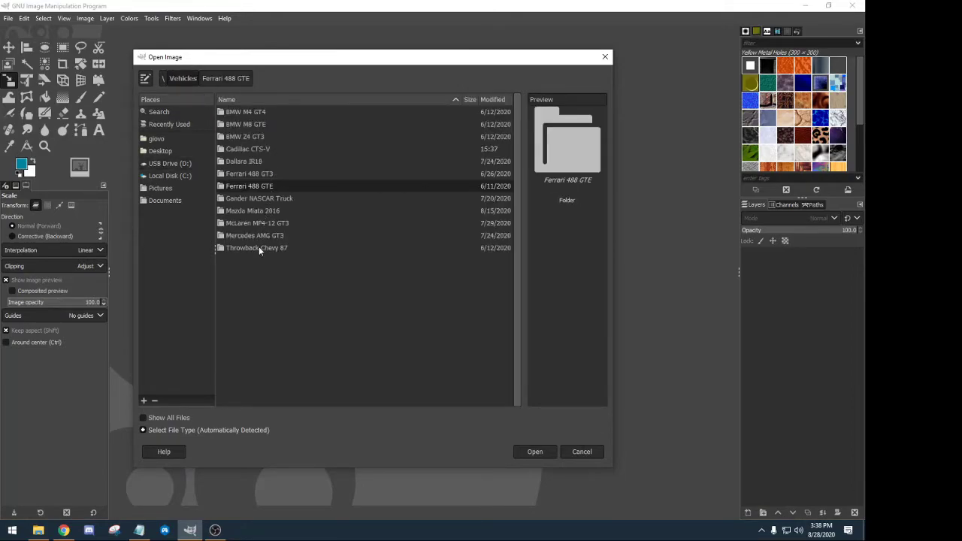
pyautogui.doubleClick(242, 149)
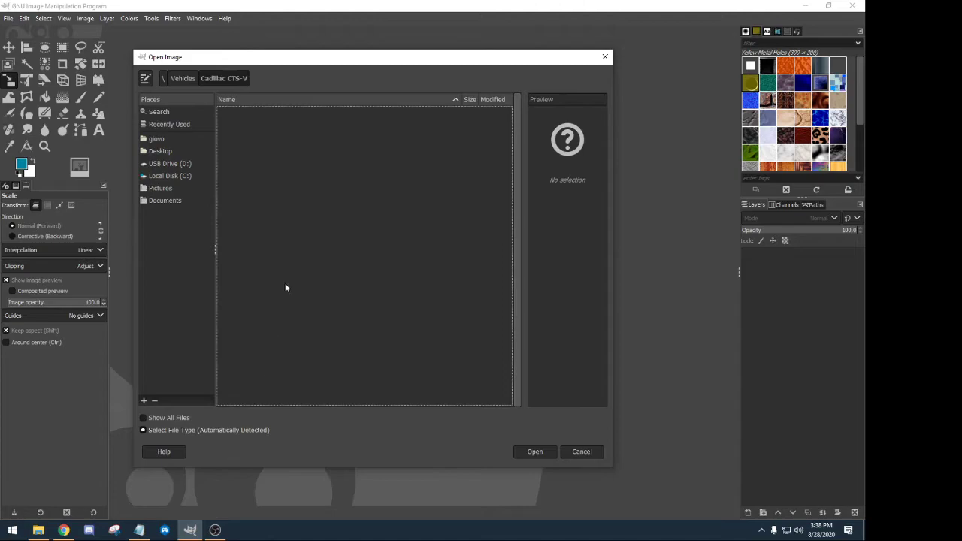
# Switch to File Explorer and open the Cadillac CTS-V folder inside Vehicles on the USB drive.
pyautogui.click(38, 530)
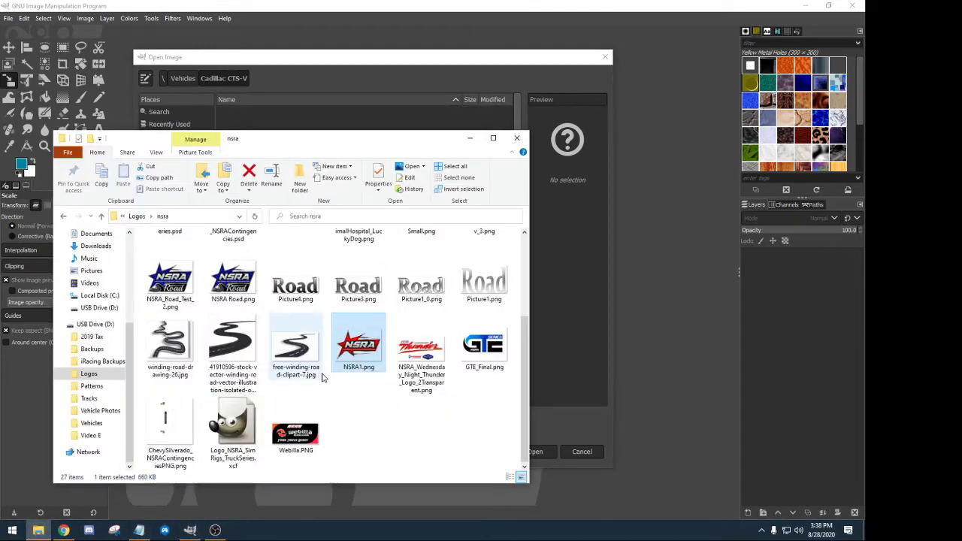
pyautogui.moveTo(330, 146); pyautogui.dragTo(338, 77)
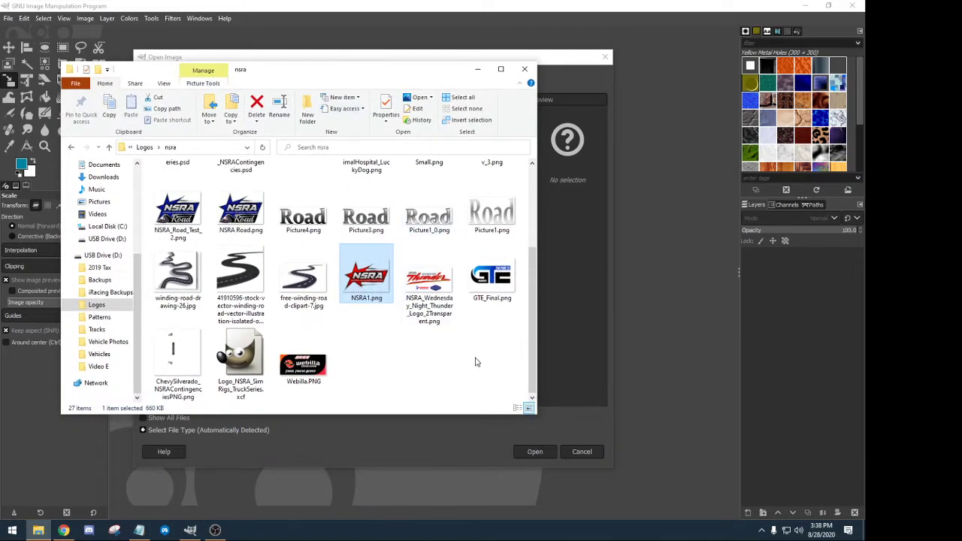
pyautogui.click(106, 238)
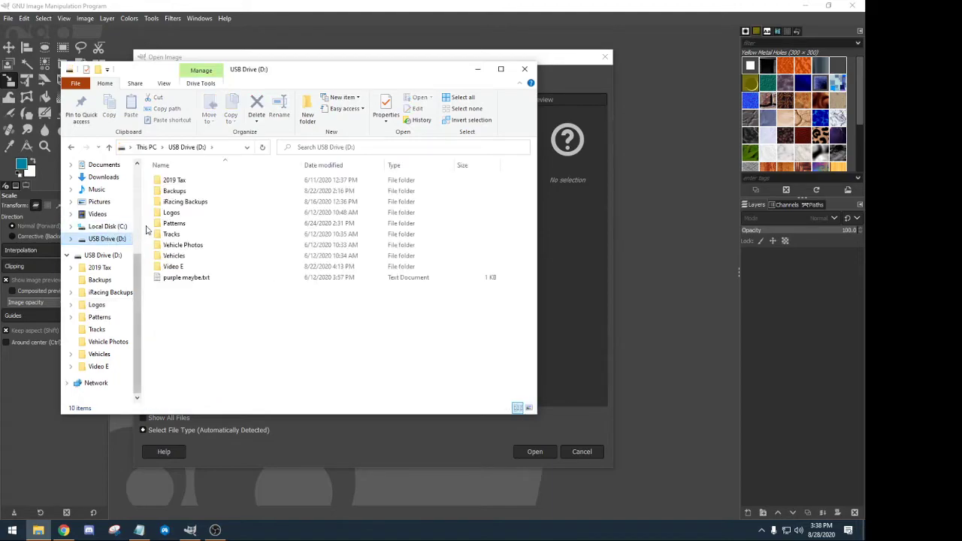
pyautogui.doubleClick(173, 255)
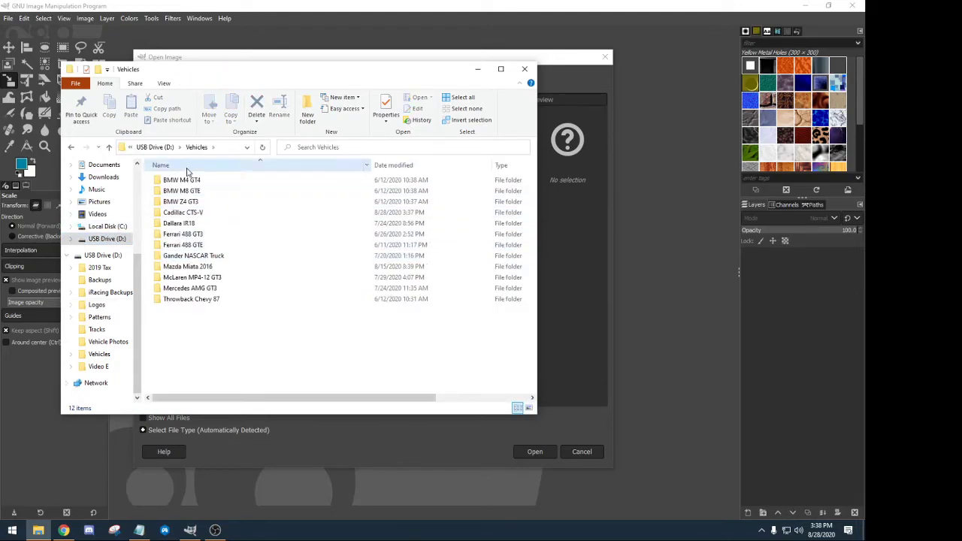
pyautogui.click(182, 214)
pyautogui.doubleClick(183, 214)
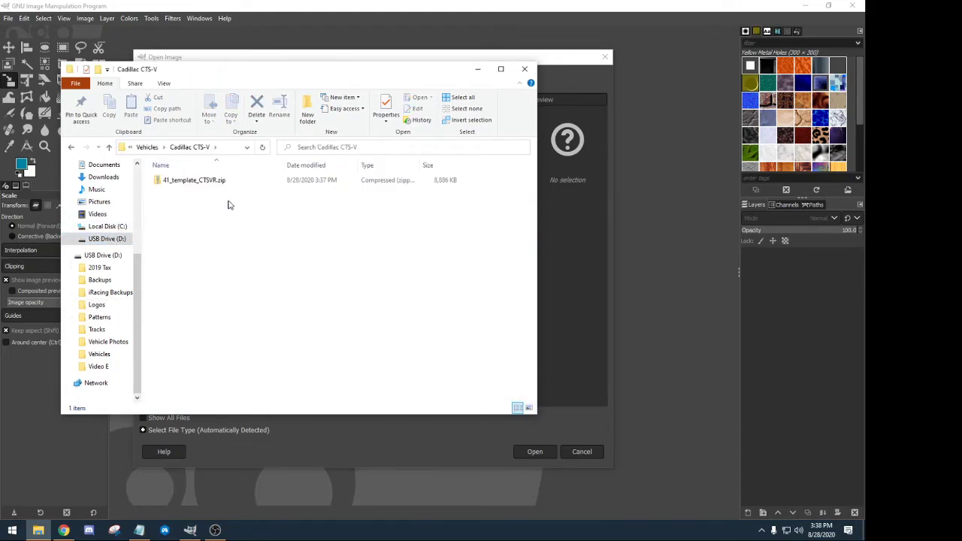
# Copy Cadillac CTS-VR.psd out of 41_template_CTSVR.zip into the Cadillac CTS-V folder and close File Explorer.
pyautogui.doubleClick(190, 181)
pyautogui.click(199, 182)
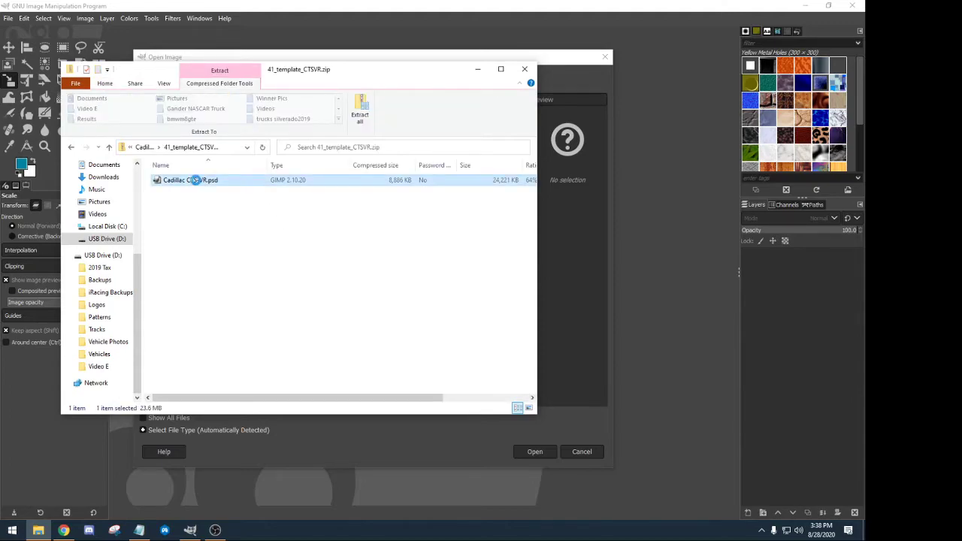
pyautogui.rightClick(198, 182)
pyautogui.click(220, 215)
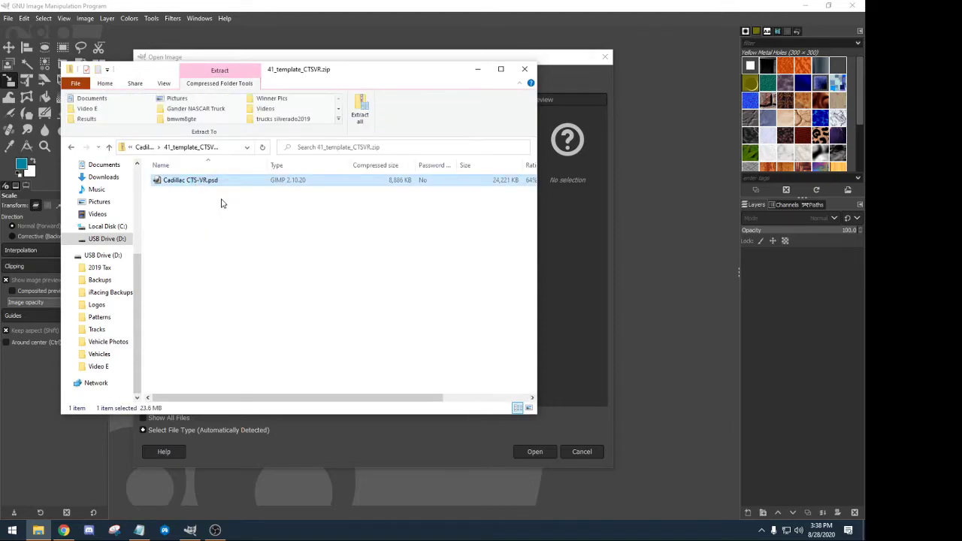
pyautogui.click(142, 149)
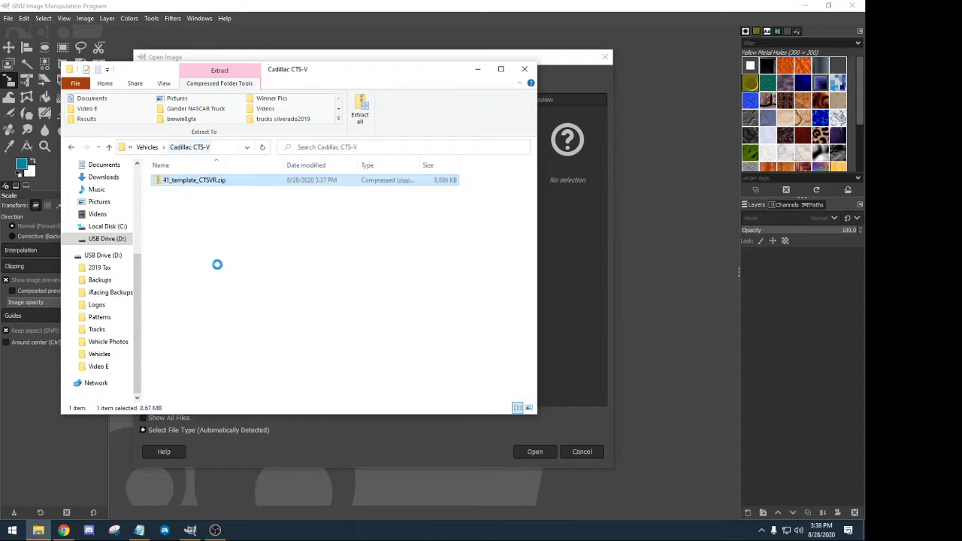
pyautogui.rightClick(211, 238)
pyautogui.click(235, 321)
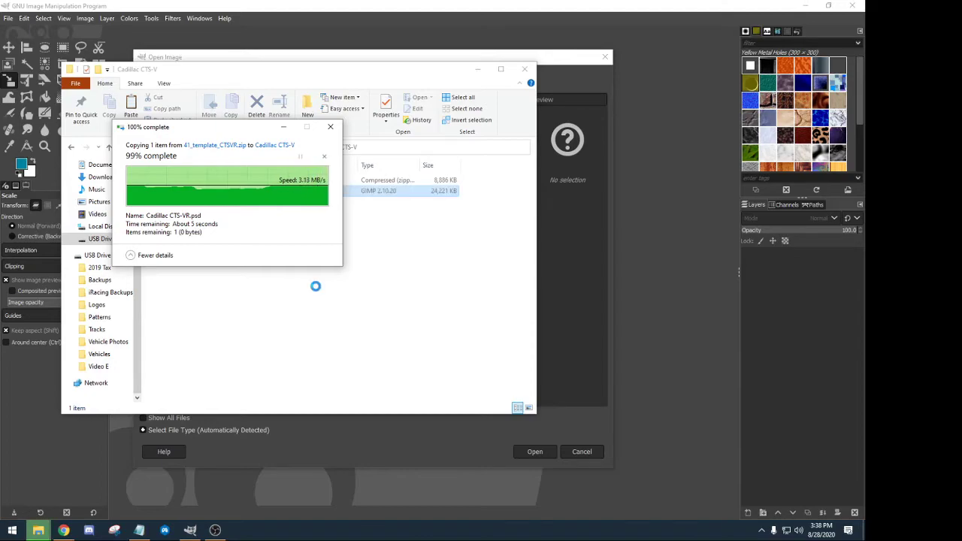
pyautogui.click(525, 68)
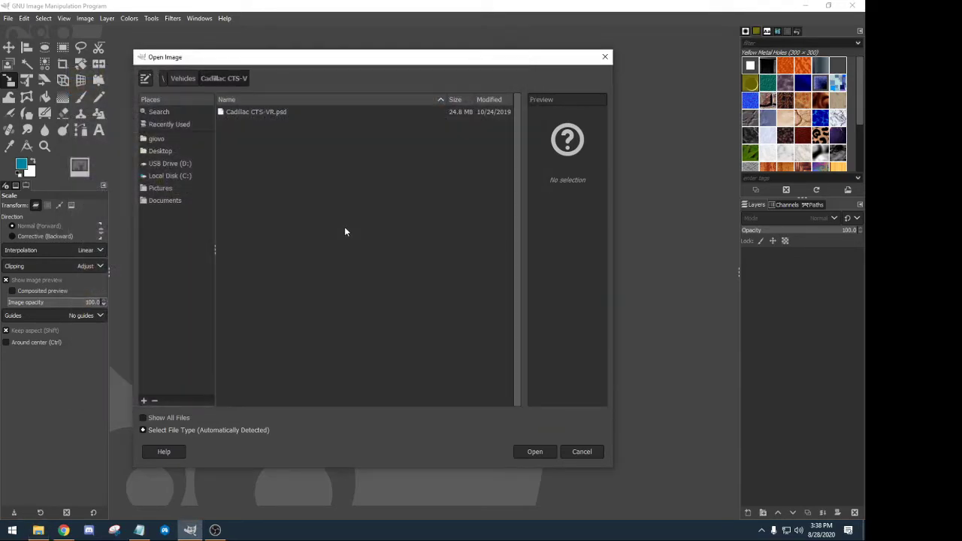
# Open Cadillac CTS-VR.psd in GIMP and convert it to the built-in sRGB color profile.
pyautogui.click(266, 112)
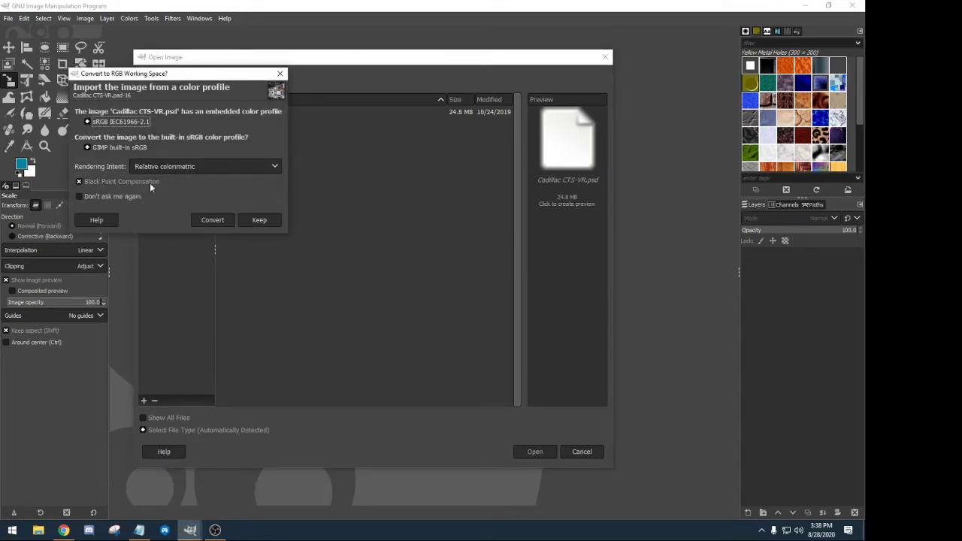
pyautogui.click(214, 222)
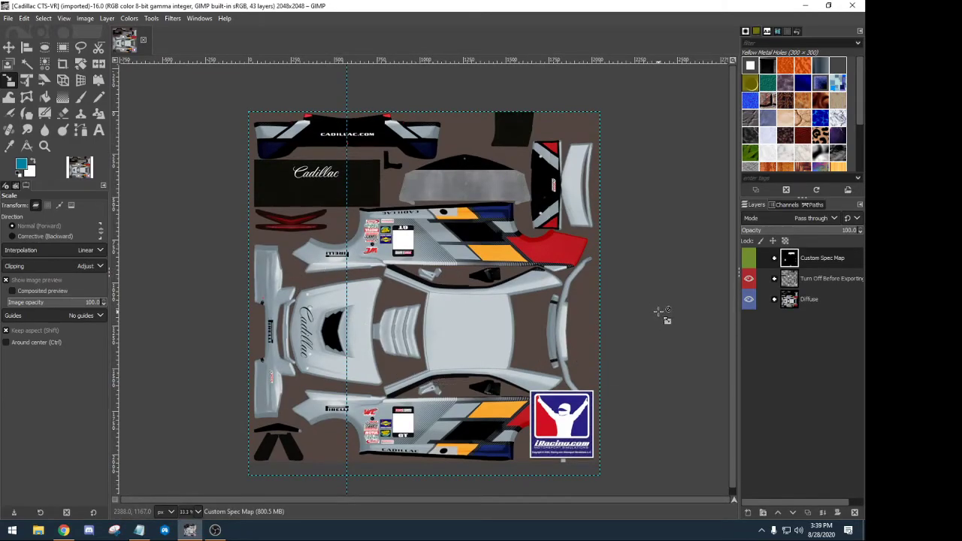
# Select Layer 1 in the Diffuse group and remove the vertical guide from the template.
pyautogui.click(775, 299)
pyautogui.click(776, 300)
pyautogui.click(774, 299)
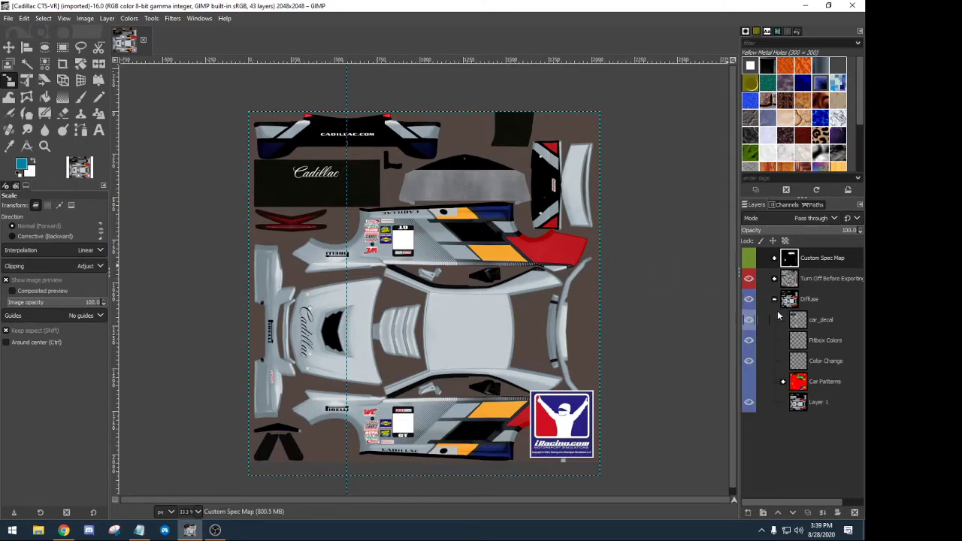
pyautogui.click(784, 382)
pyautogui.click(784, 382)
pyautogui.click(800, 406)
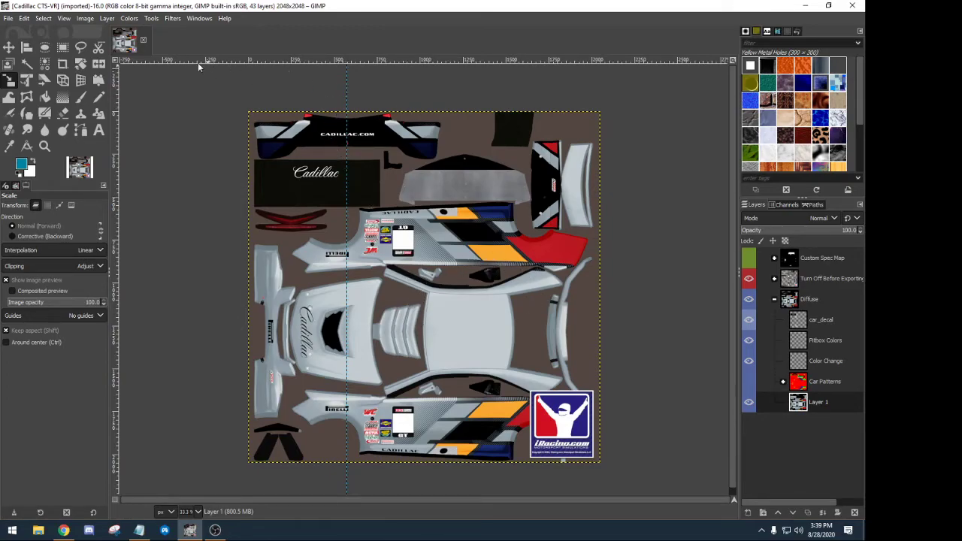
pyautogui.press('m')
pyautogui.moveTo(347, 88); pyautogui.dragTo(111, 112)
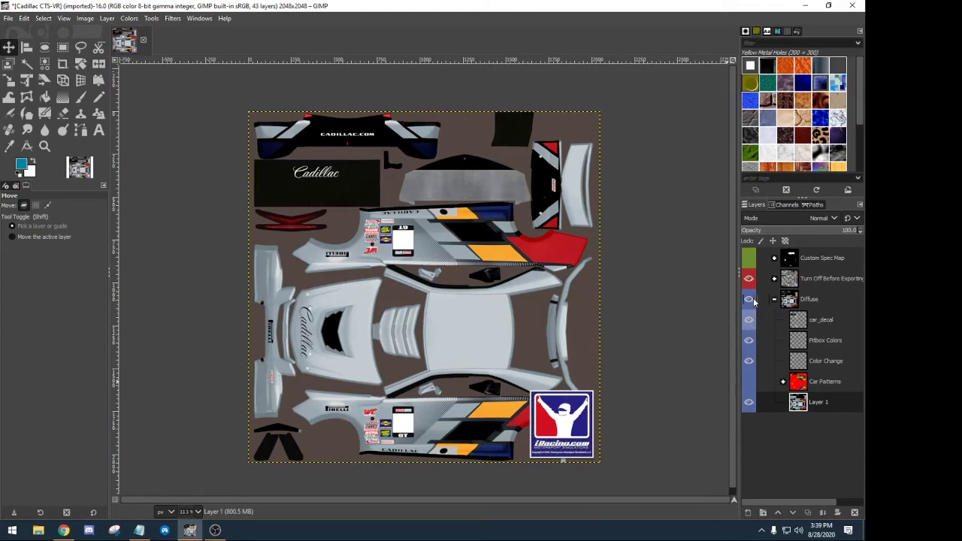
# Hide the Copyright layer in the Turn Off Before Exporting group and collapse the group.
pyautogui.click(774, 279)
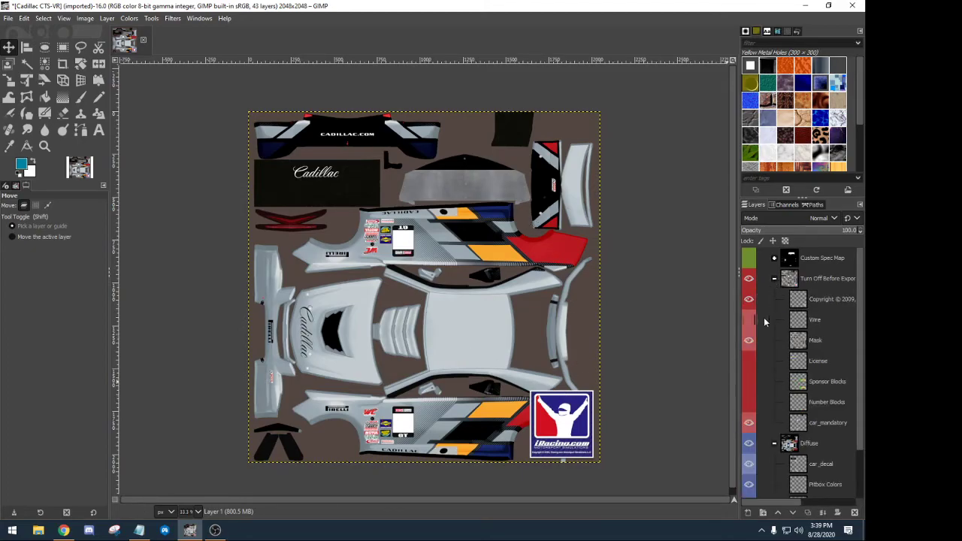
pyautogui.click(750, 301)
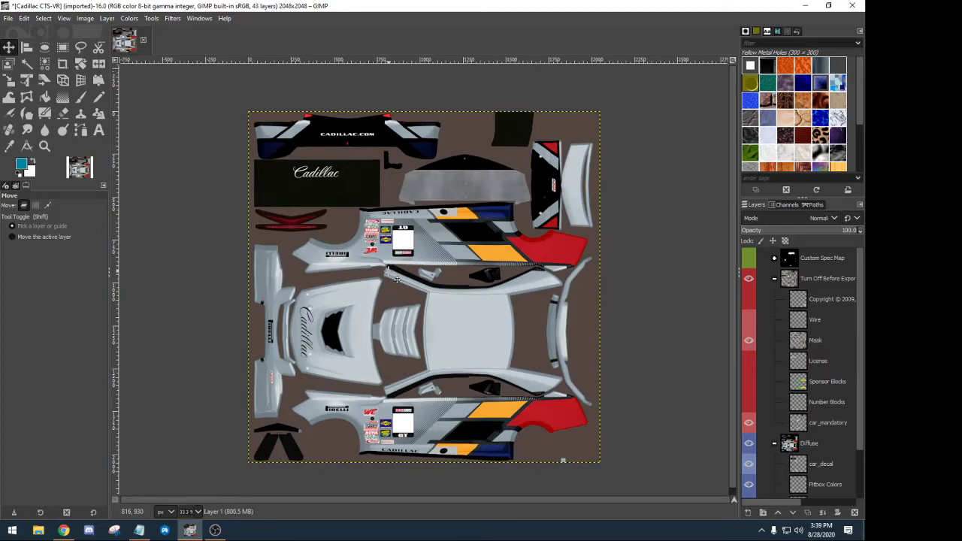
pyautogui.scroll(-3, 789, 376)
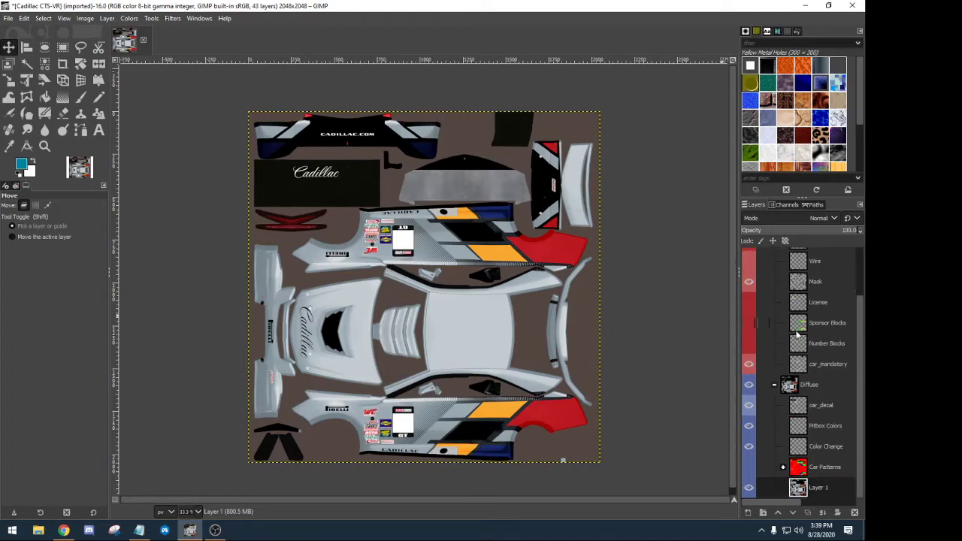
pyautogui.scroll(3, 788, 378)
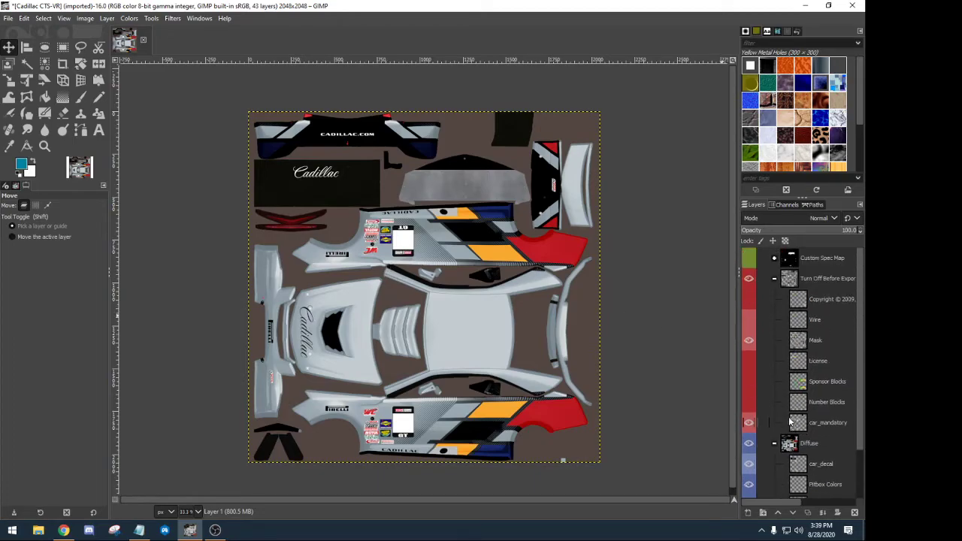
pyautogui.click(774, 279)
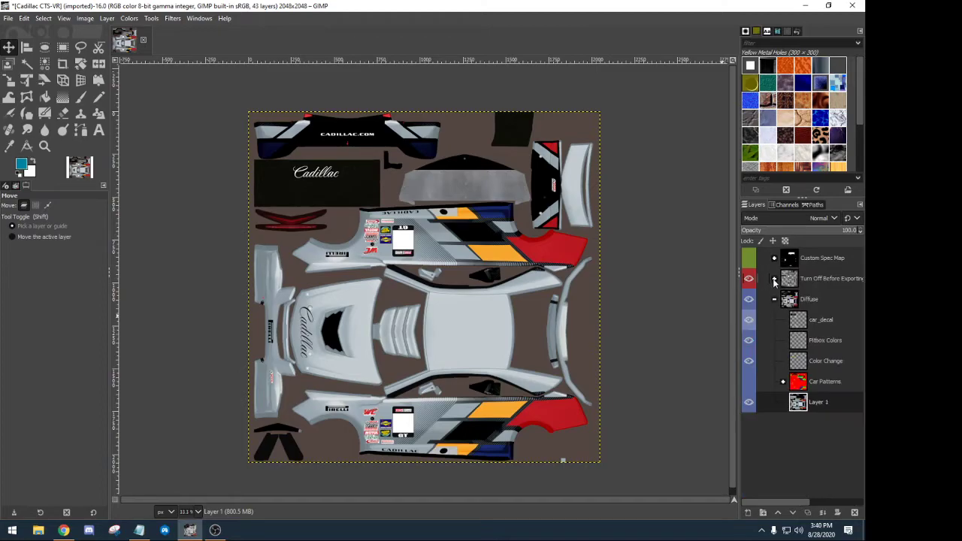
# Examine the pattern layers in the Car Patterns subgroup of Diffuse, then collapse both groups.
pyautogui.click(775, 299)
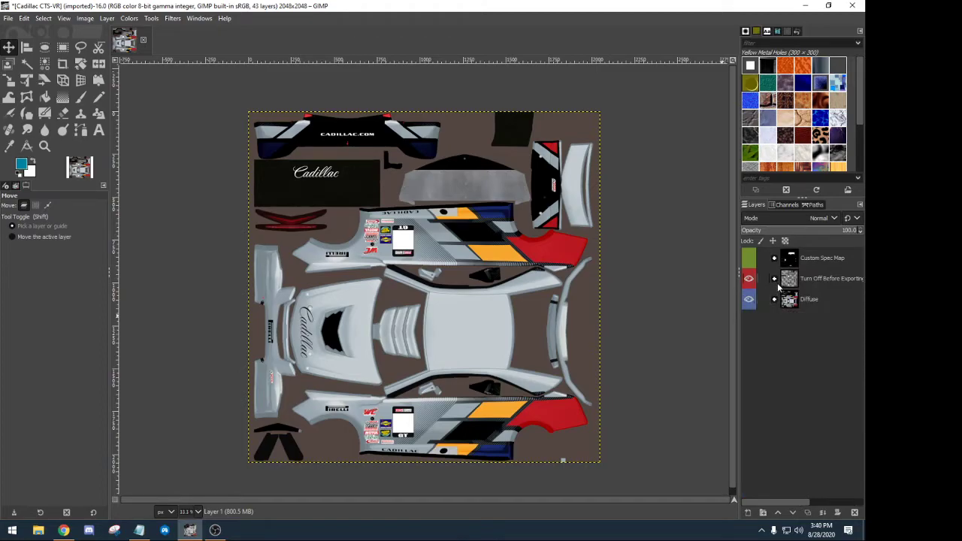
pyautogui.click(775, 299)
pyautogui.click(786, 382)
pyautogui.scroll(-5, 809, 421)
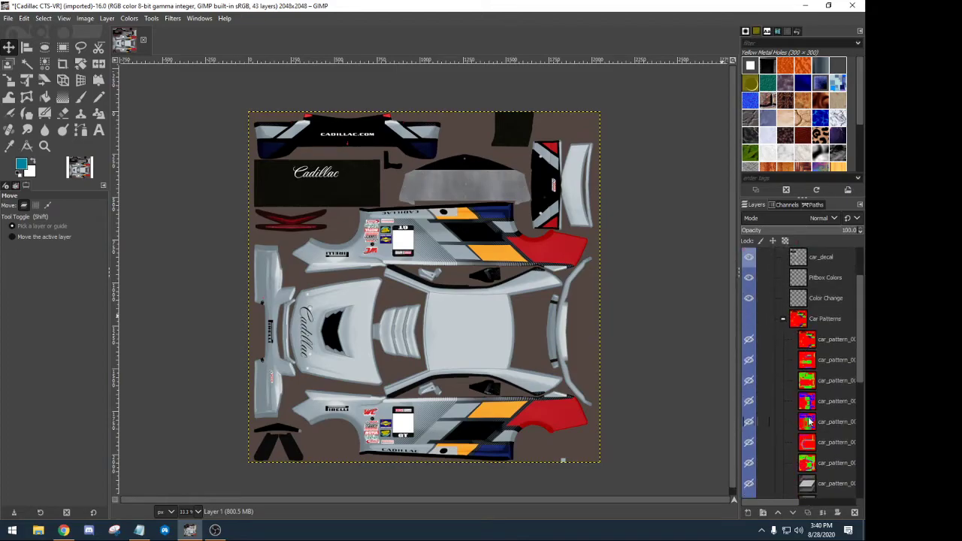
pyautogui.scroll(5, 809, 419)
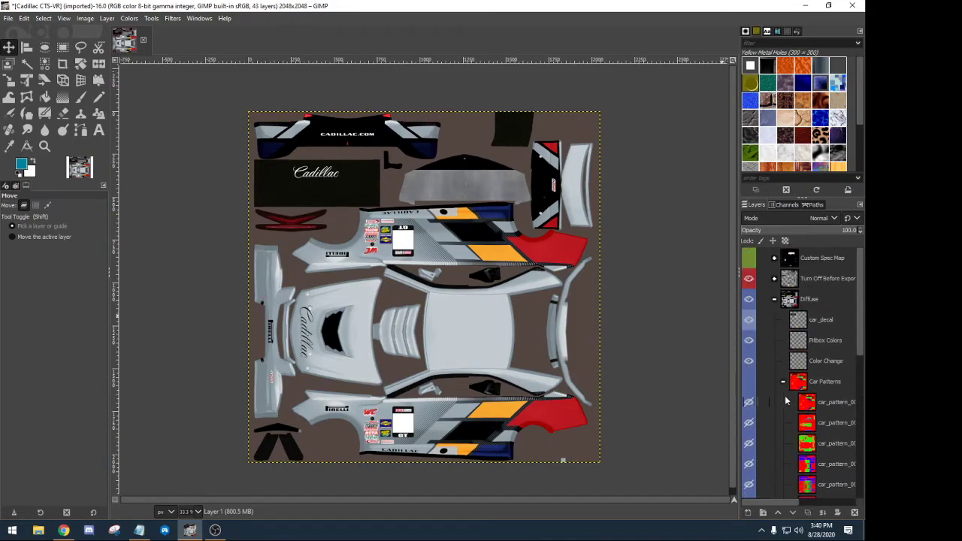
pyautogui.click(782, 384)
pyautogui.click(775, 300)
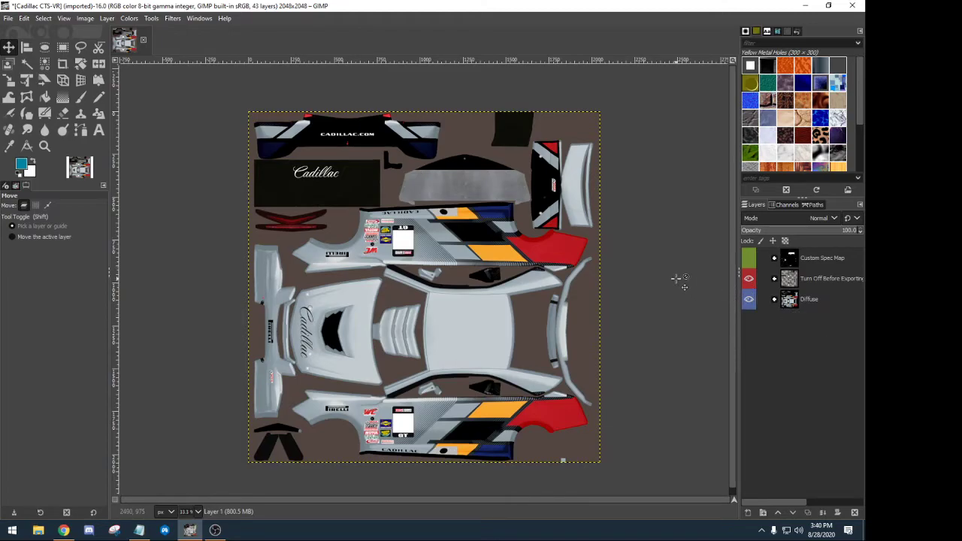
# Expand the Diffuse group and toggle the car_decal and Pitbox Colors layers off and on to see what each contains.
pyautogui.click(63, 19)
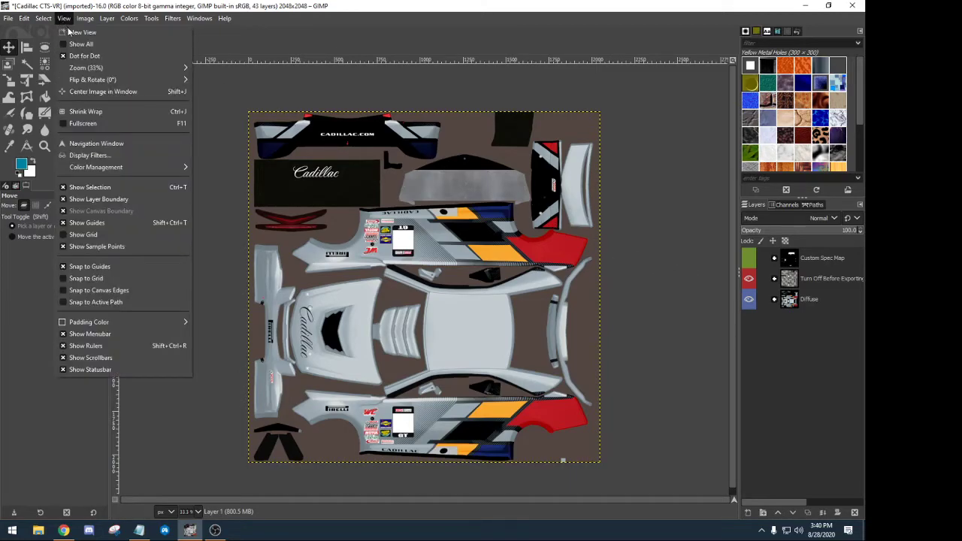
pyautogui.moveTo(94, 67)
pyautogui.click(235, 101)
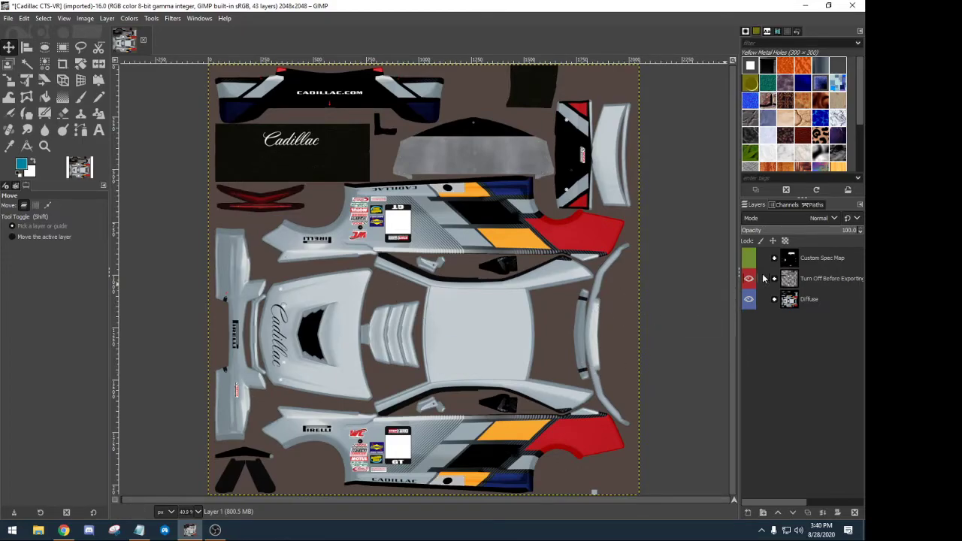
pyautogui.click(774, 299)
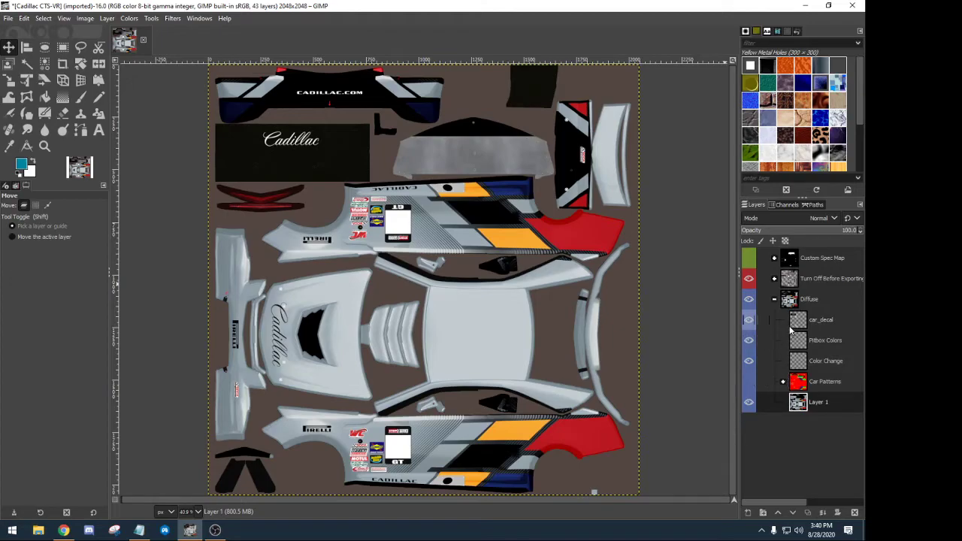
pyautogui.click(749, 320)
pyautogui.click(749, 322)
pyautogui.click(749, 322)
pyautogui.click(749, 321)
pyautogui.click(749, 342)
pyautogui.click(750, 342)
# Compare the template with the Color Change layer hidden and shown, leave it visible, and collapse the Diffuse group.
pyautogui.click(750, 361)
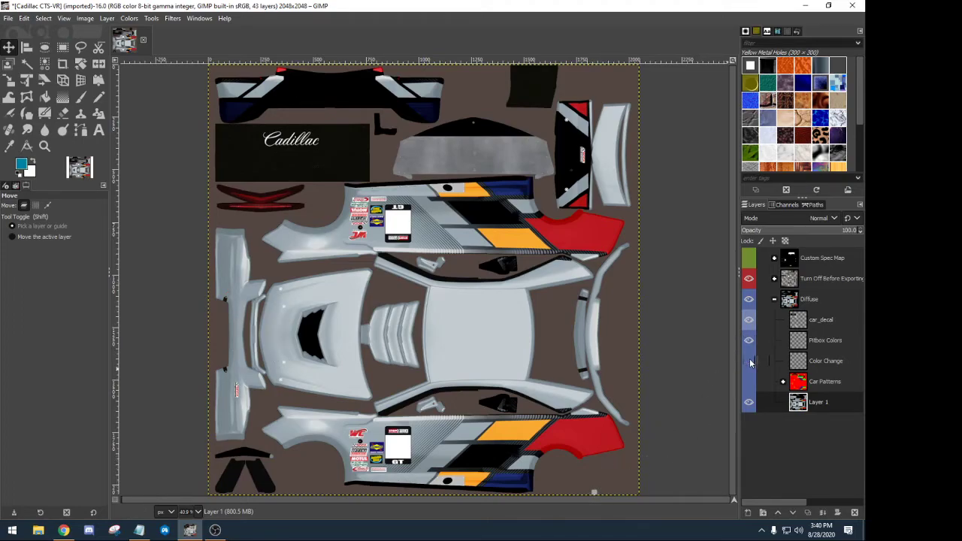
pyautogui.click(749, 362)
pyautogui.click(749, 362)
pyautogui.click(750, 362)
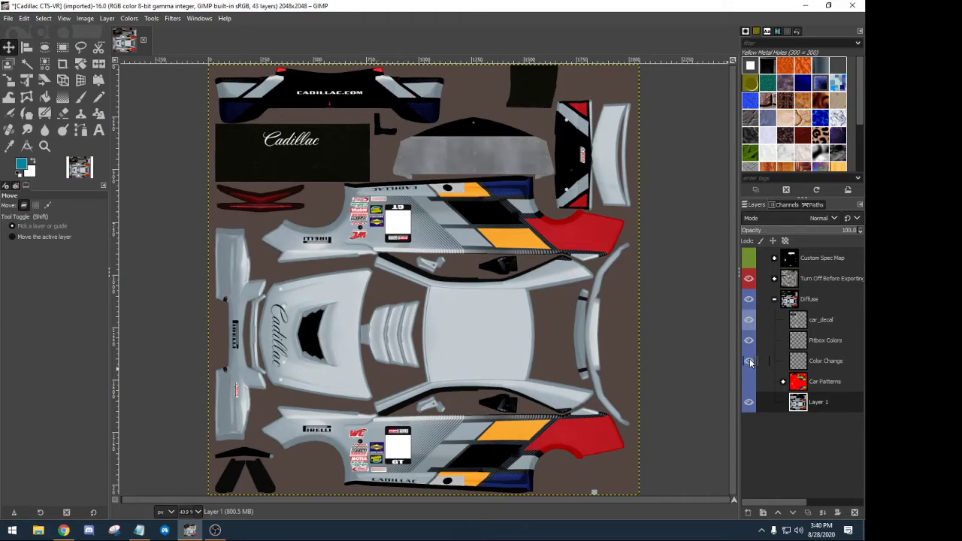
pyautogui.click(749, 363)
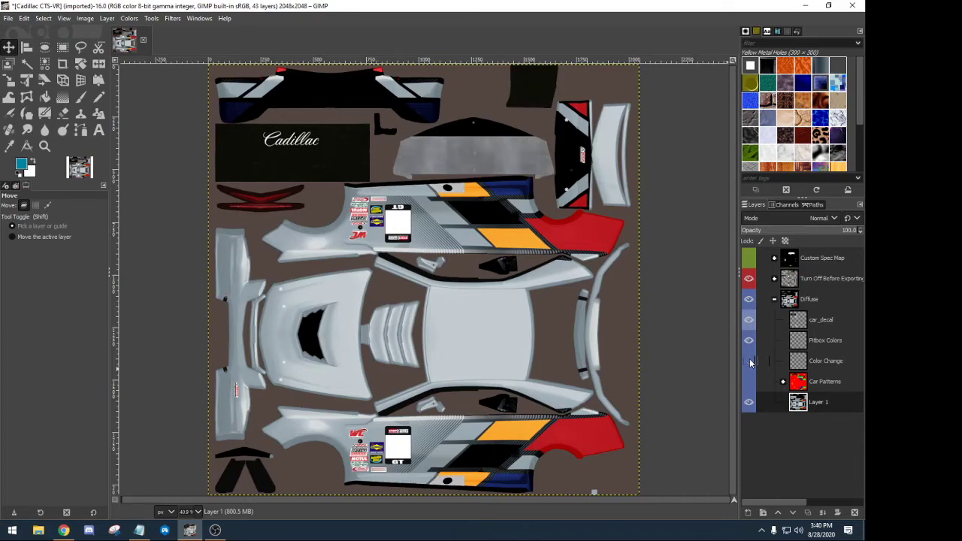
pyautogui.click(749, 362)
pyautogui.click(750, 361)
pyautogui.click(749, 361)
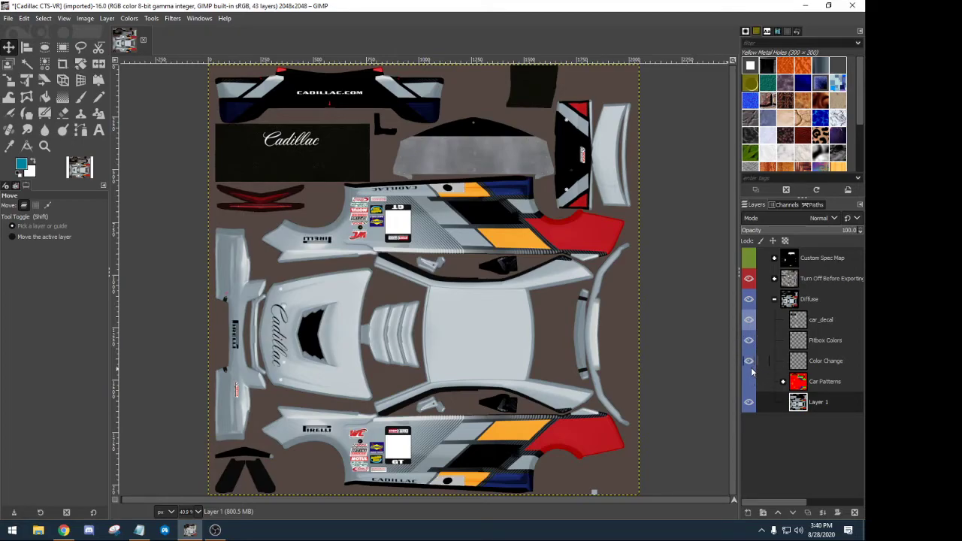
pyautogui.click(775, 300)
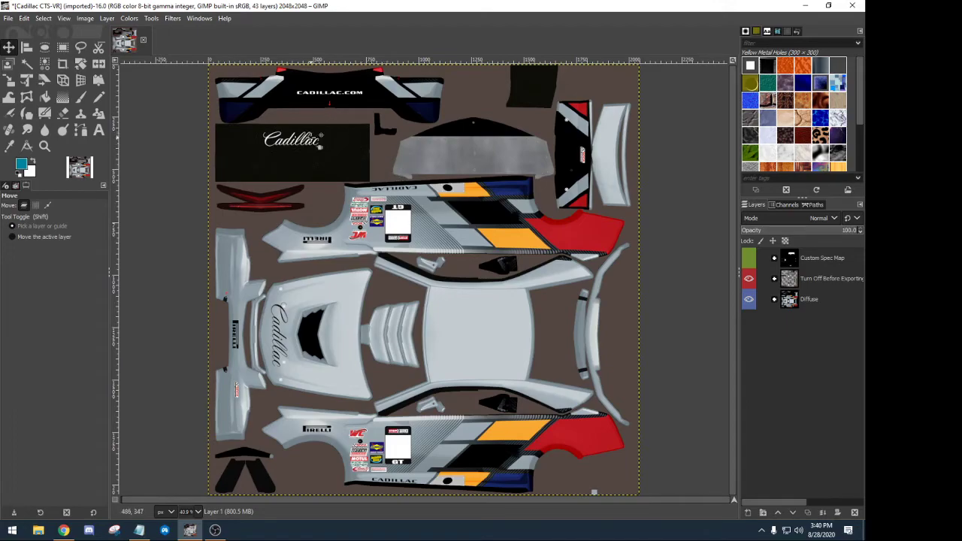
# Export the template as a TarGA image named Cadillac CTS-VR.tga in the Cadillac CTS-V folder, with RLE compression and bottom-left origin.
pyautogui.click(8, 19)
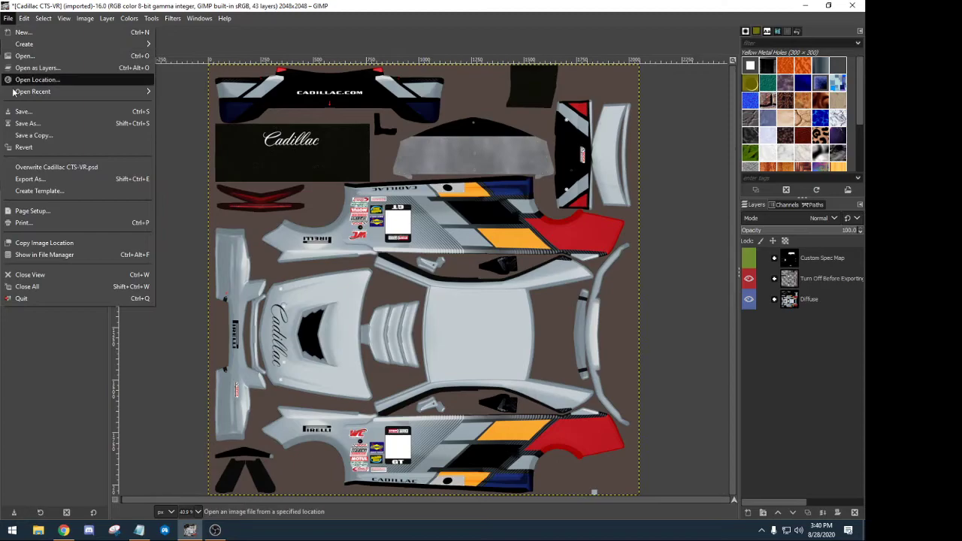
pyautogui.click(30, 179)
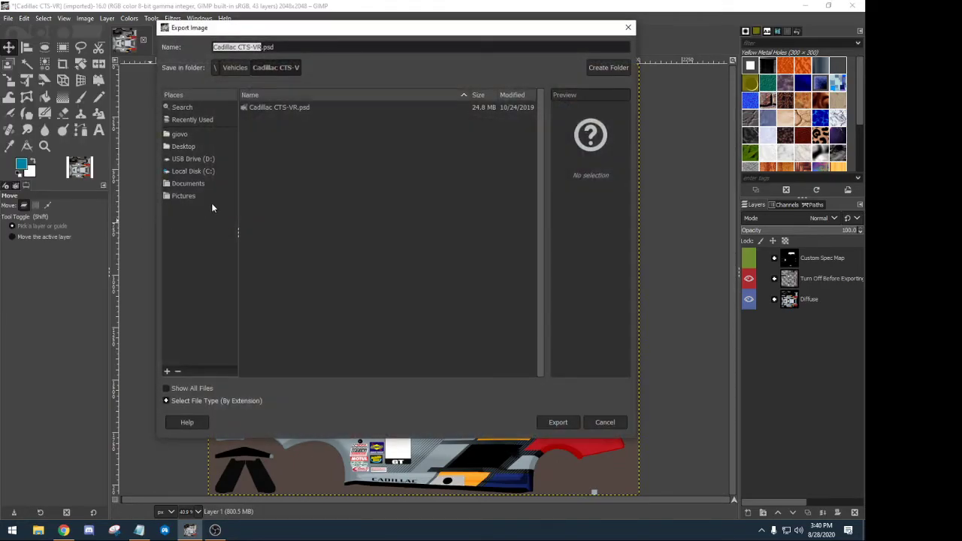
pyautogui.click(219, 401)
pyautogui.scroll(-5, 271, 376)
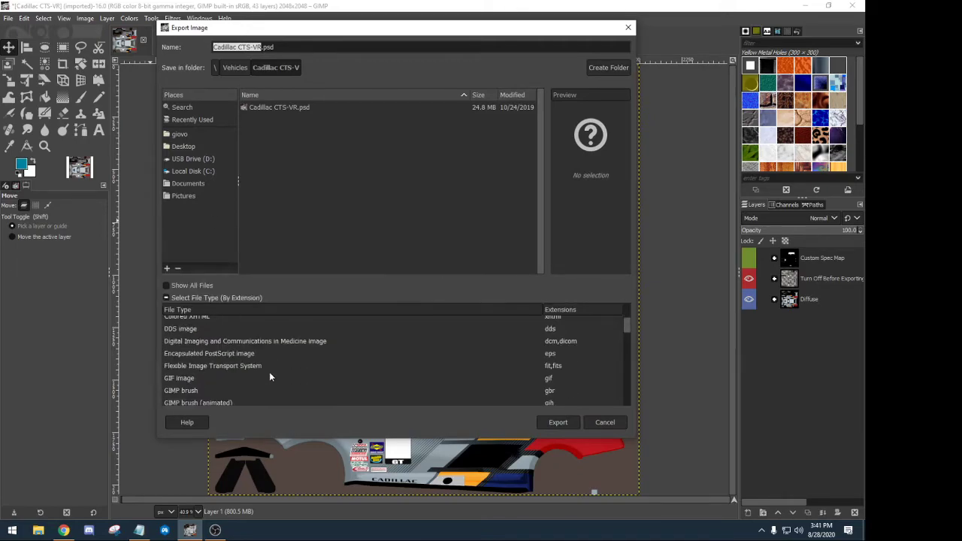
pyautogui.scroll(-10, 269, 372)
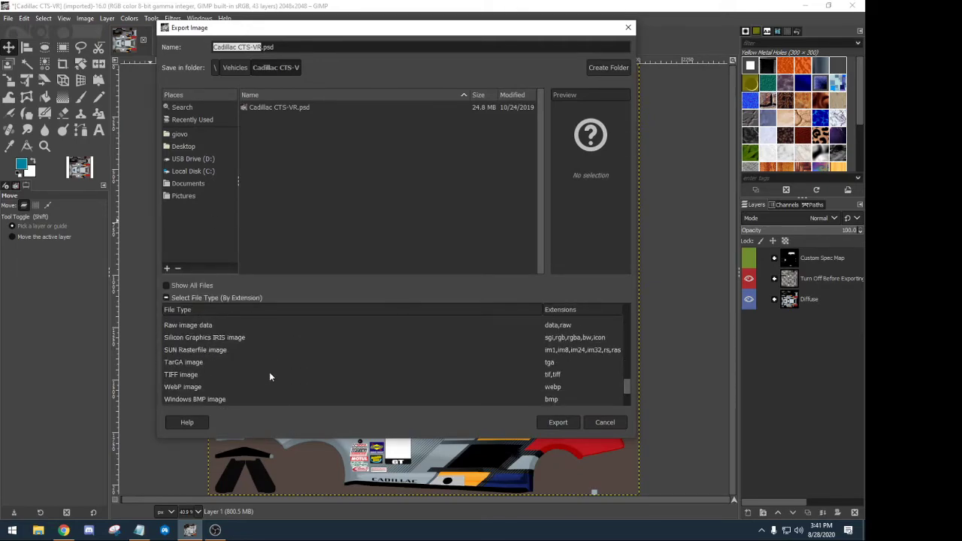
pyautogui.click(197, 362)
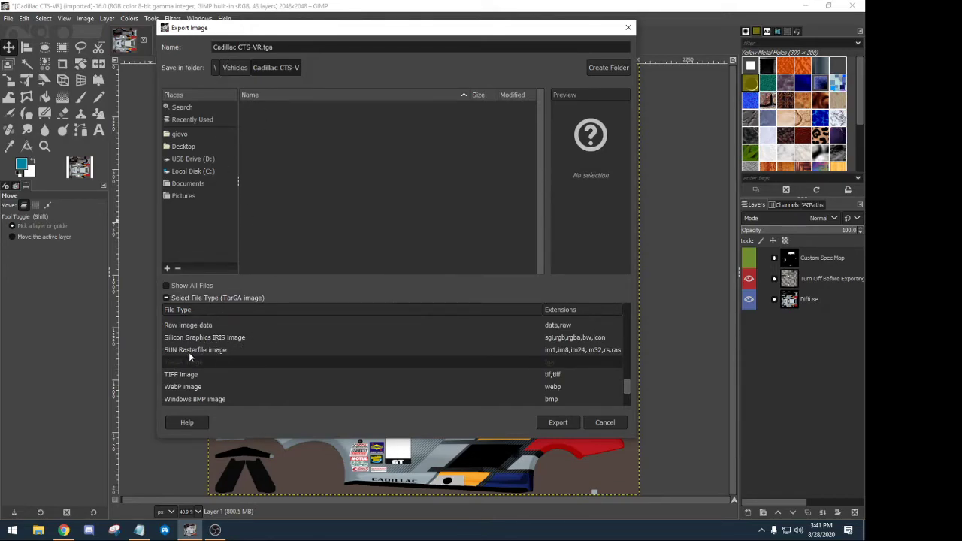
pyautogui.click(557, 423)
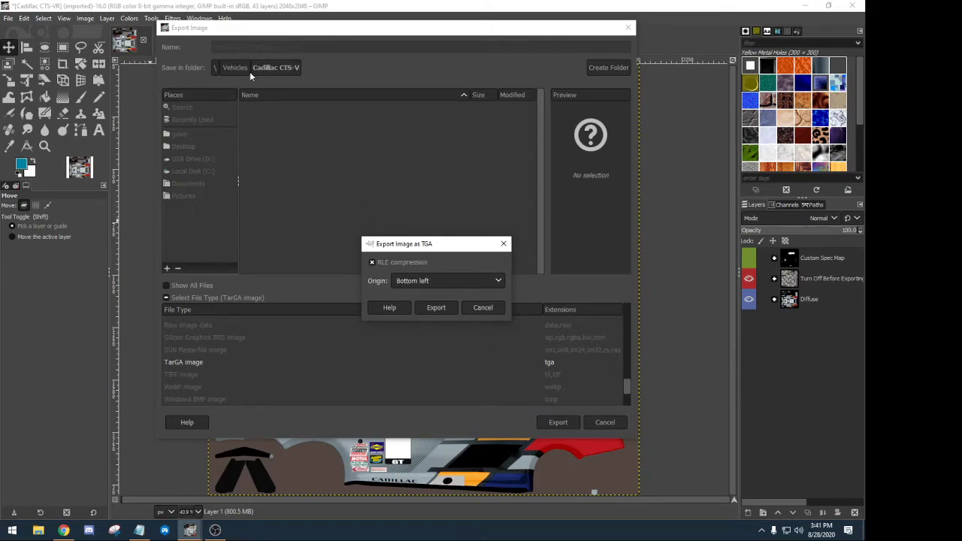
pyautogui.click(435, 308)
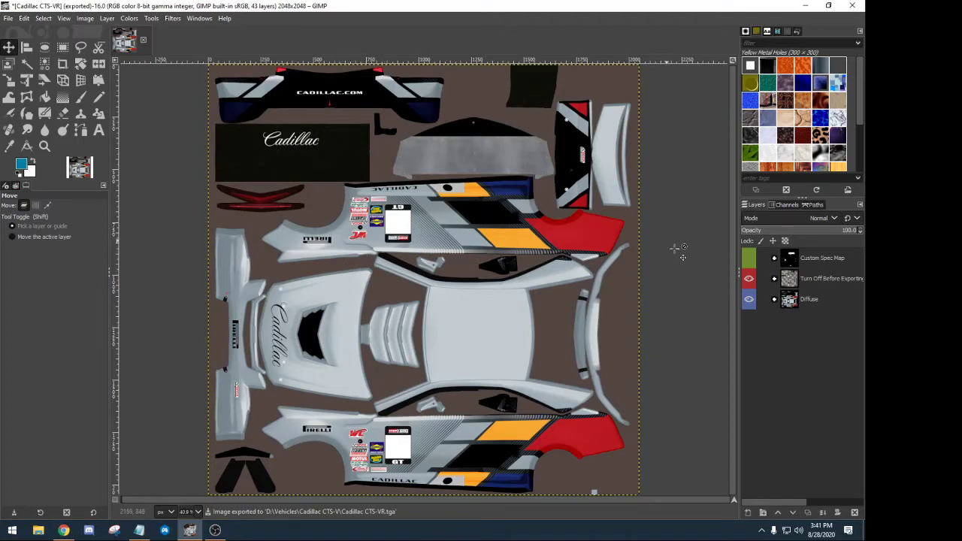
# Close the template, discarding its changes, and open the exported Cadillac CTS-VR.tga to inspect it.
pyautogui.click(145, 42)
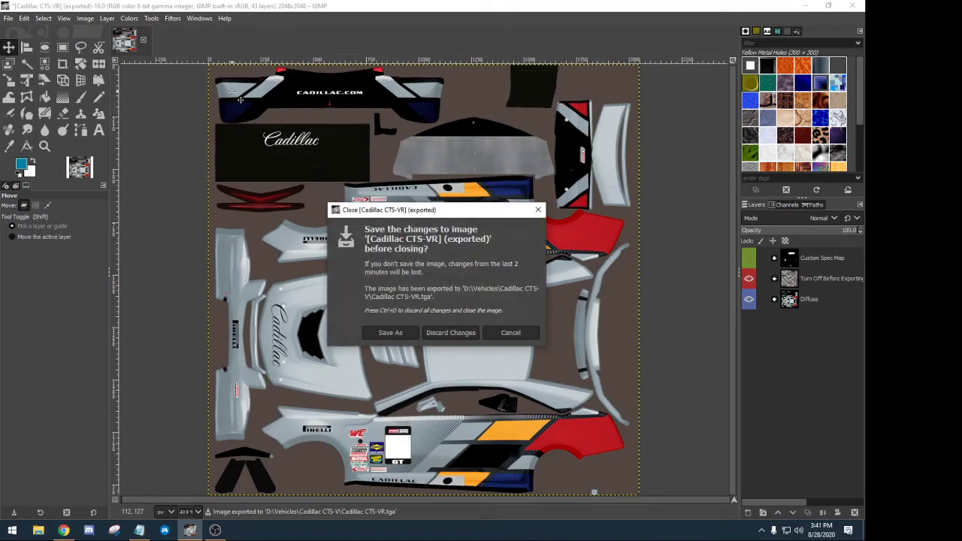
pyautogui.click(449, 340)
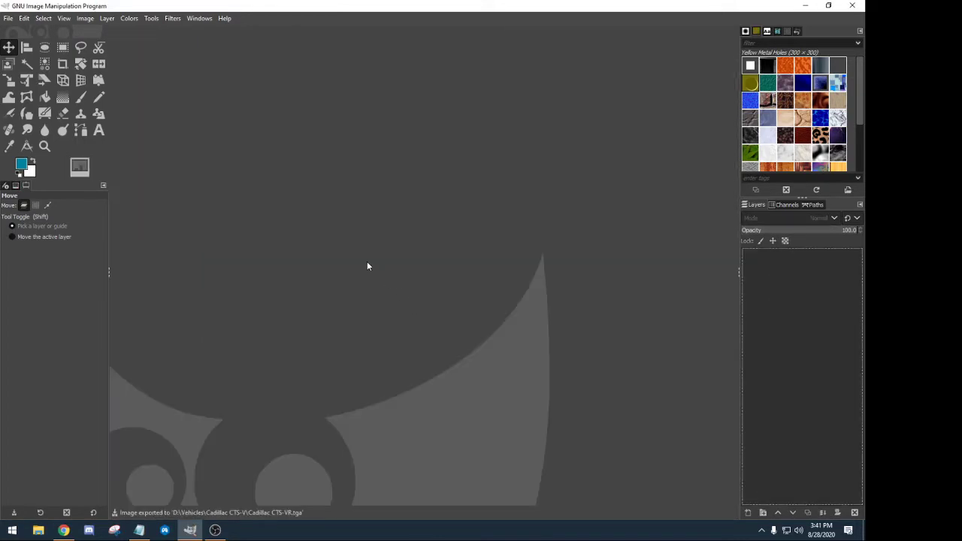
pyautogui.click(9, 18)
pyautogui.click(22, 56)
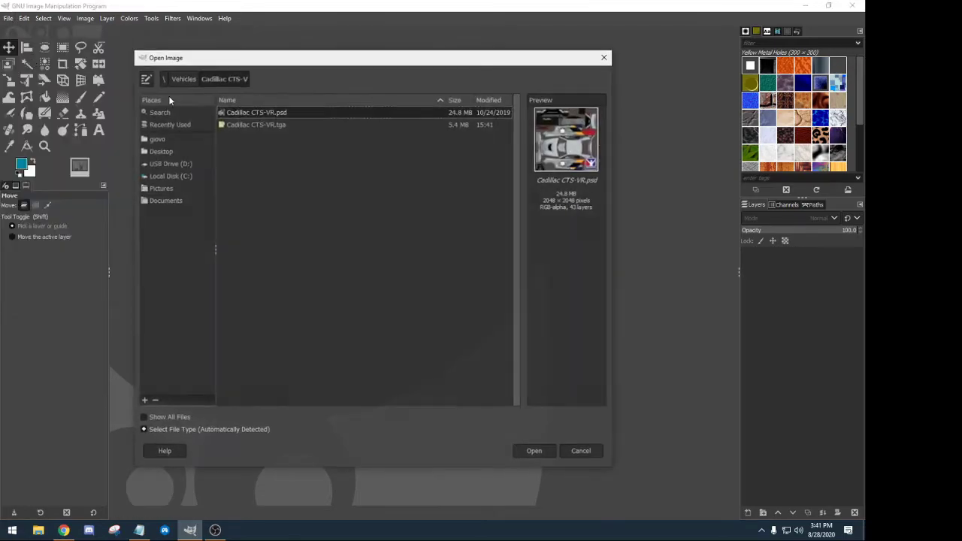
pyautogui.click(269, 125)
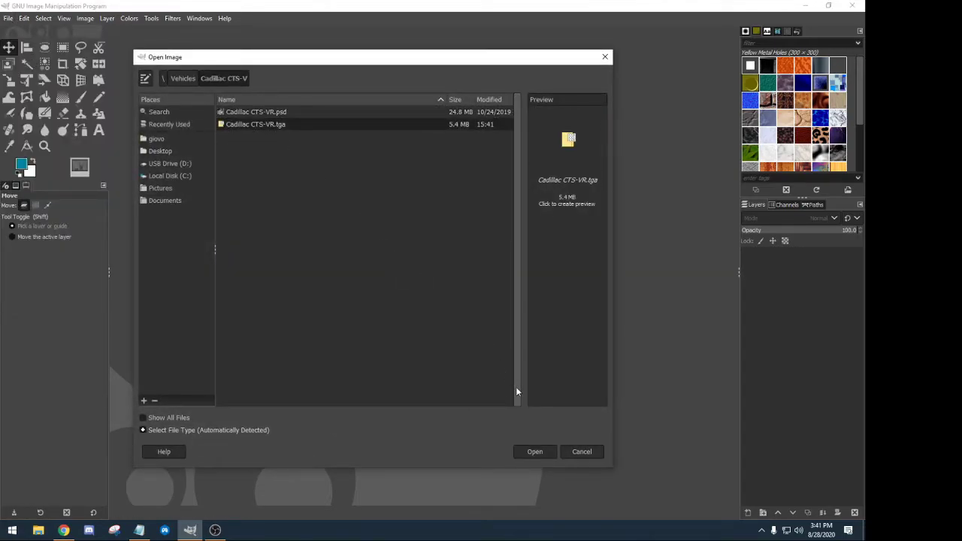
pyautogui.click(544, 452)
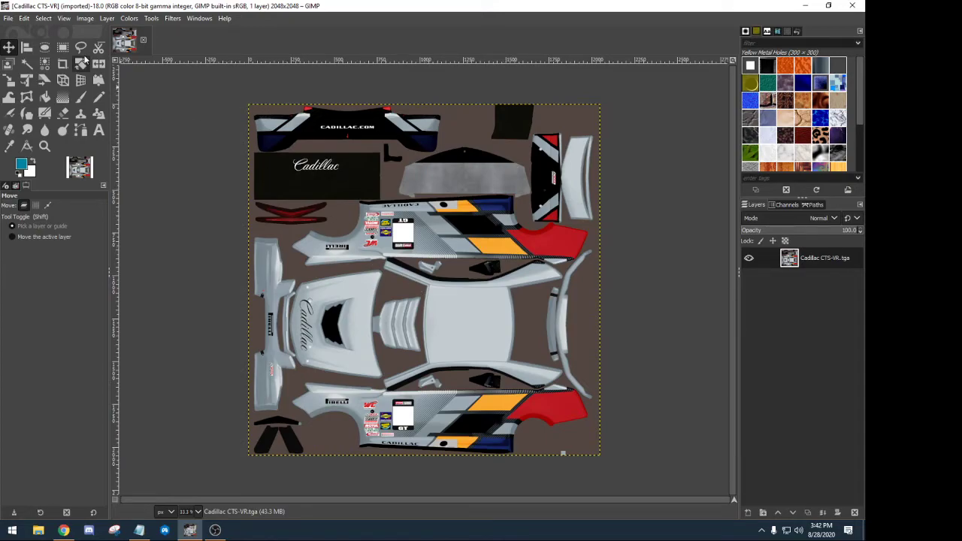
pyautogui.click(64, 18)
pyautogui.moveTo(77, 68)
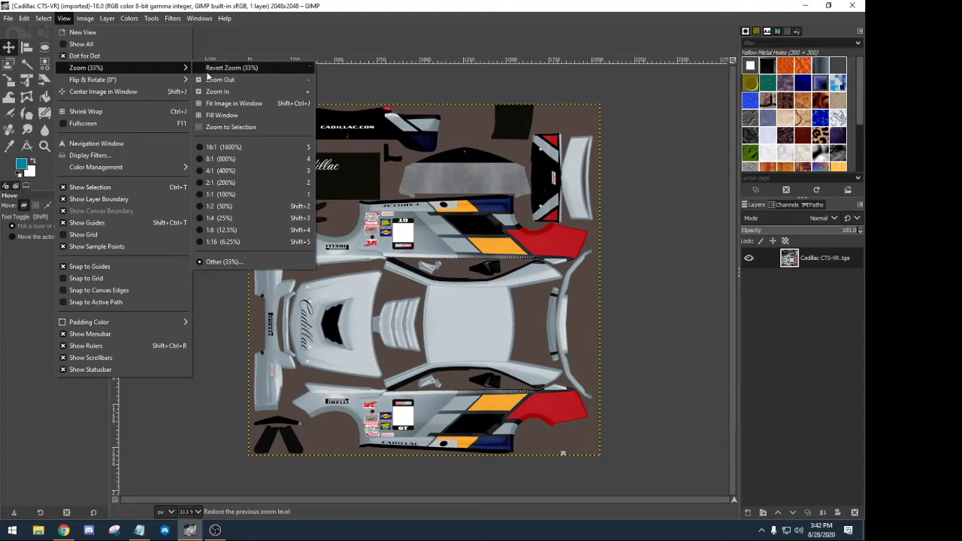
pyautogui.click(226, 103)
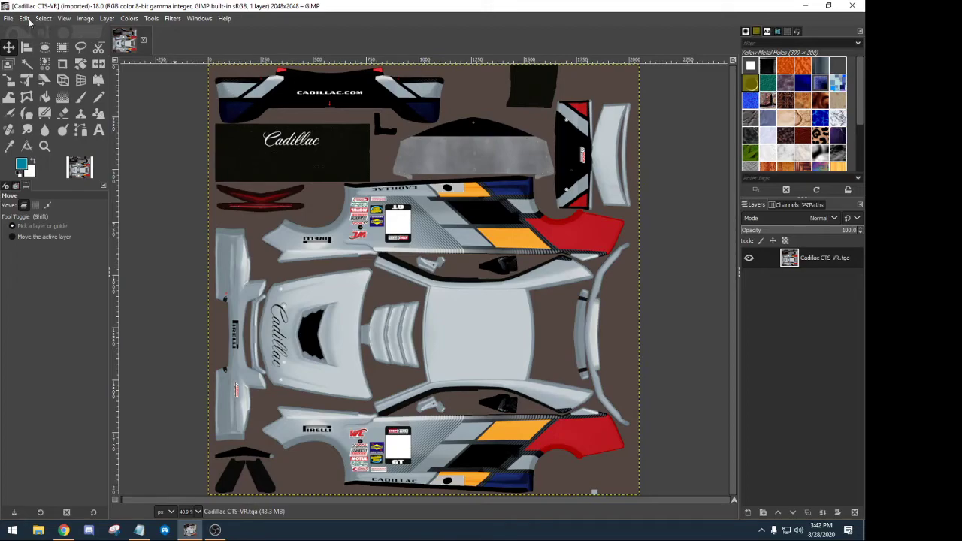
# Close the TGA, reopen Cadillac CTS-VR.psd converted to the built-in sRGB profile, and remove the vertical guide crossing the template.
pyautogui.click(143, 39)
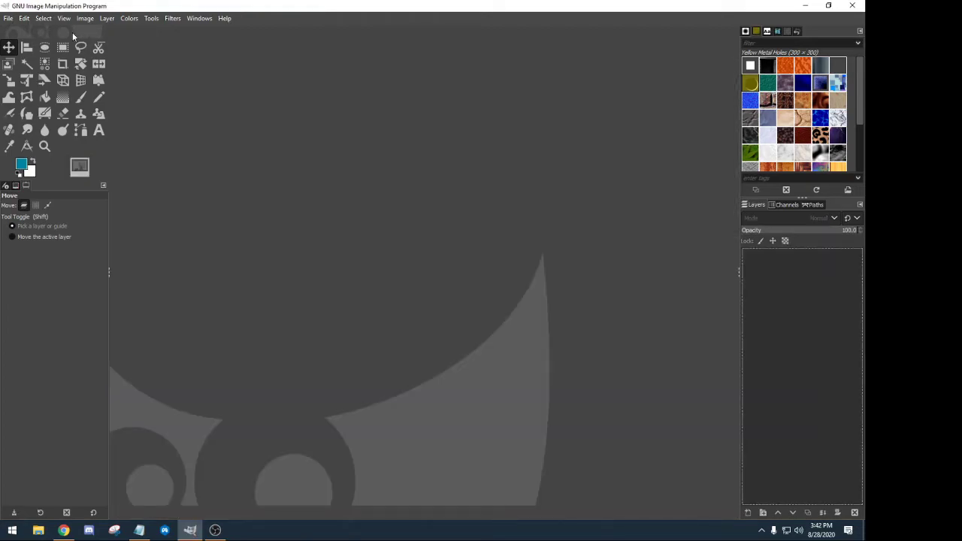
pyautogui.click(7, 18)
pyautogui.click(32, 56)
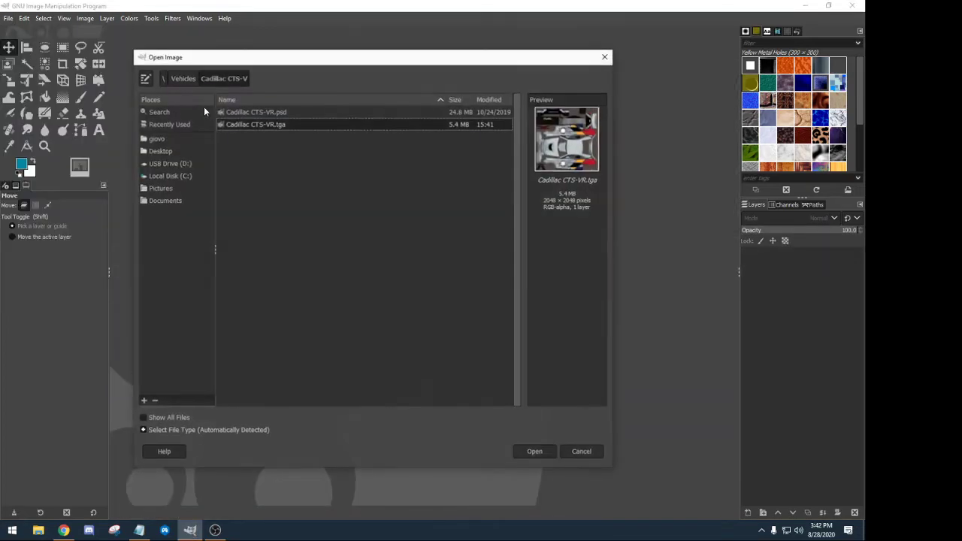
pyautogui.doubleClick(266, 114)
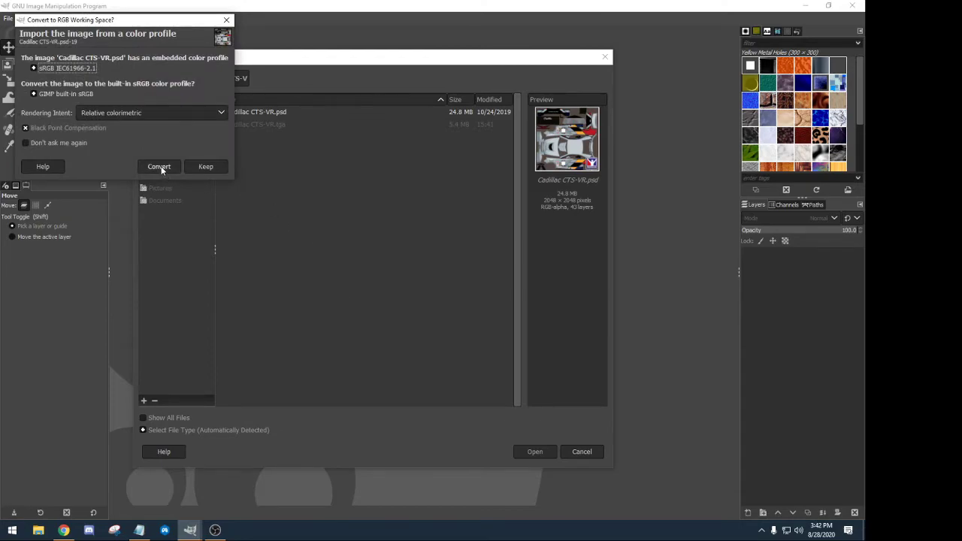
pyautogui.click(160, 167)
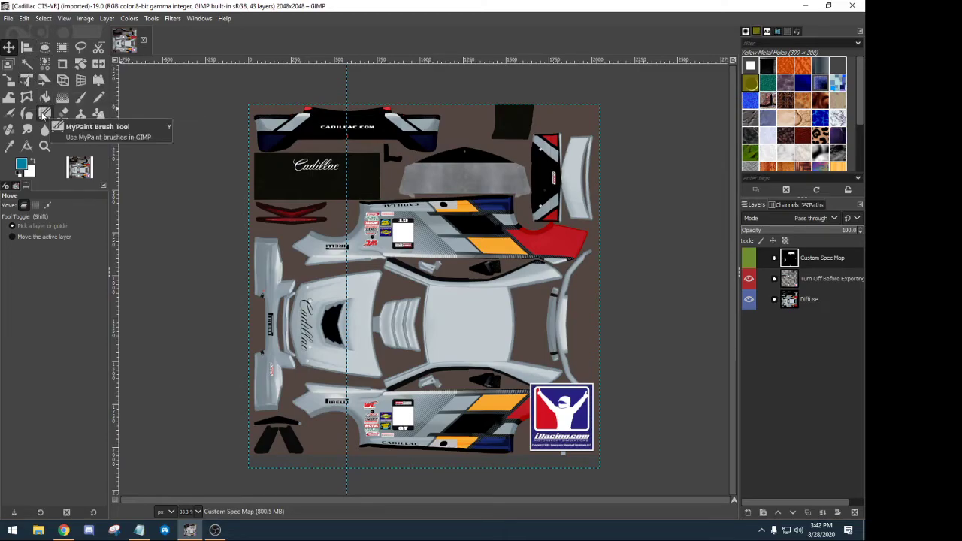
pyautogui.moveTo(346, 81); pyautogui.dragTo(121, 96)
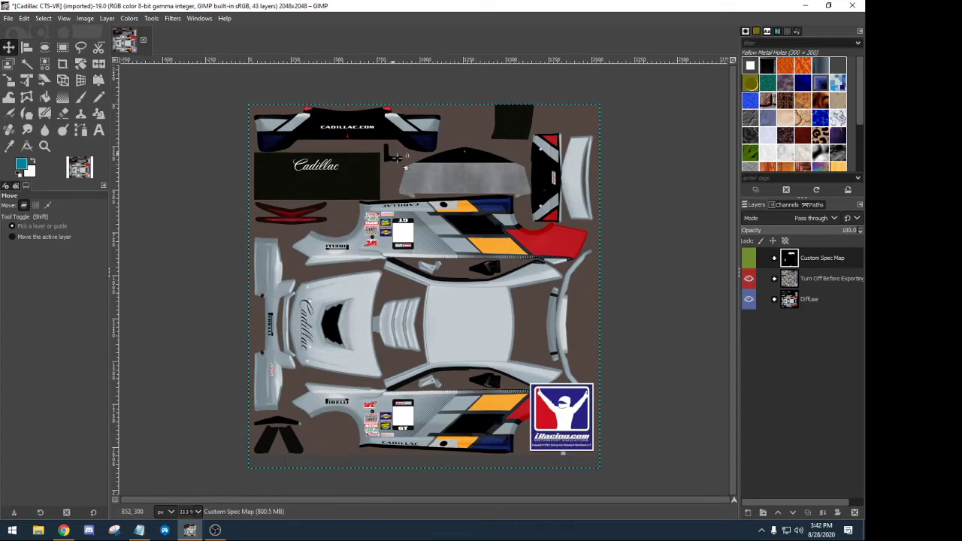
# Try placing two vertical guides across the template and remove both of them.
pyautogui.moveTo(118, 164); pyautogui.dragTo(454, 97)
pyautogui.moveTo(114, 117); pyautogui.dragTo(365, 129)
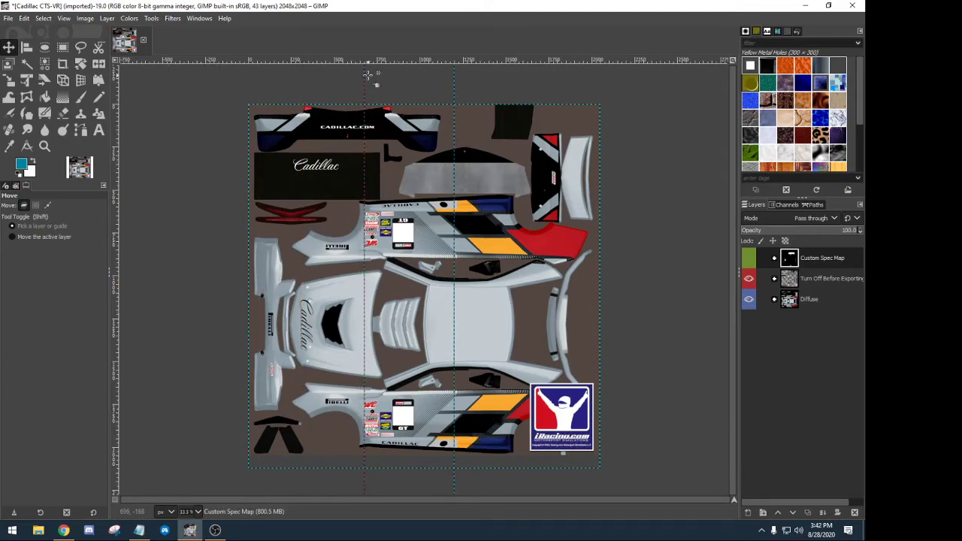
pyautogui.moveTo(365, 83); pyautogui.dragTo(141, 91)
pyautogui.moveTo(455, 92); pyautogui.dragTo(114, 120)
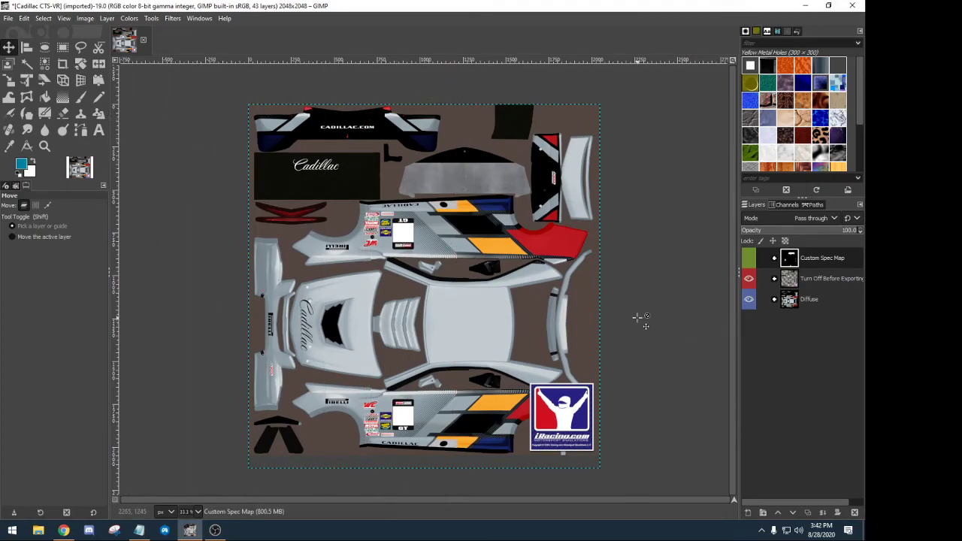
# Expand the Turn Off Before Exporting and Diffuse groups and toggle the Wire and Sponsor Blocks layers on and off to view them.
pyautogui.click(775, 279)
pyautogui.click(775, 445)
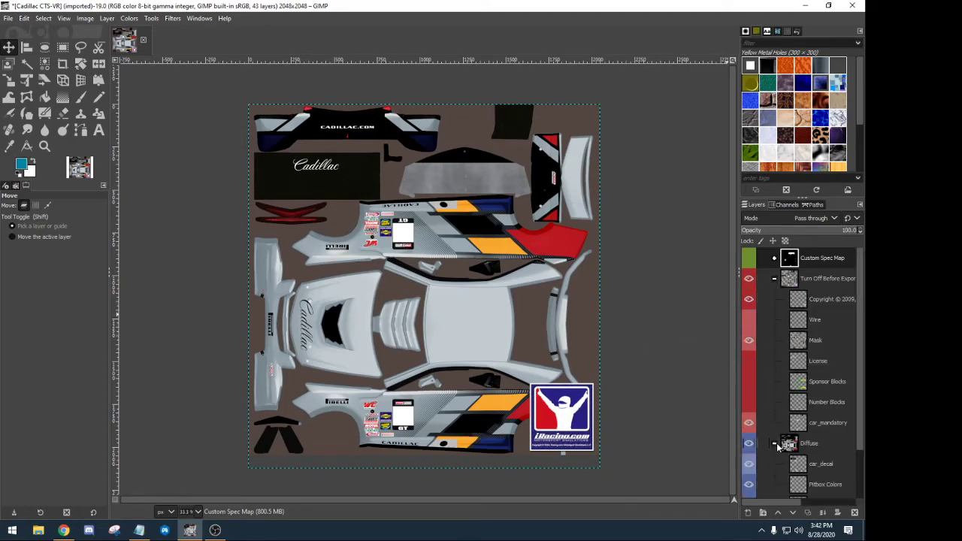
pyautogui.scroll(-2, 782, 387)
pyautogui.scroll(2, 779, 316)
pyautogui.click(749, 320)
pyautogui.click(749, 320)
pyautogui.click(749, 381)
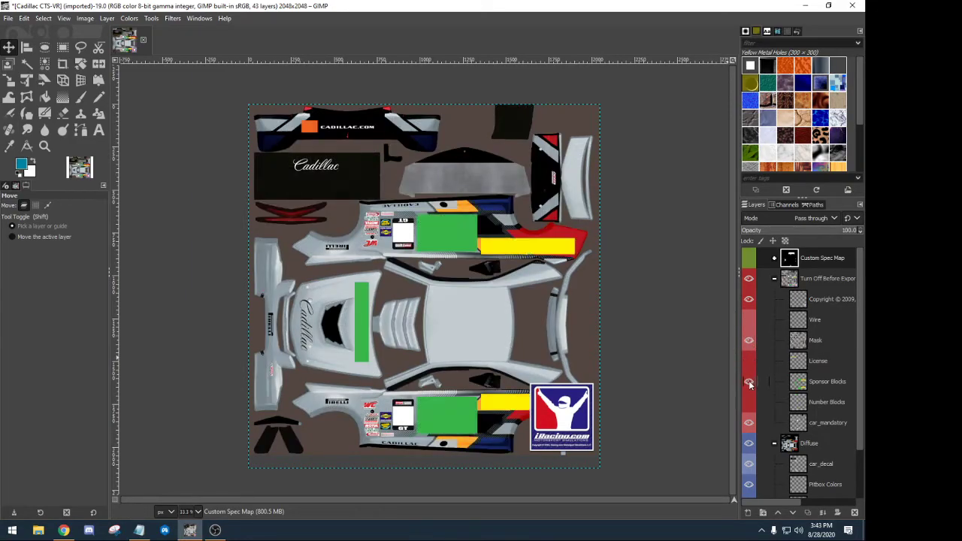
pyautogui.click(749, 380)
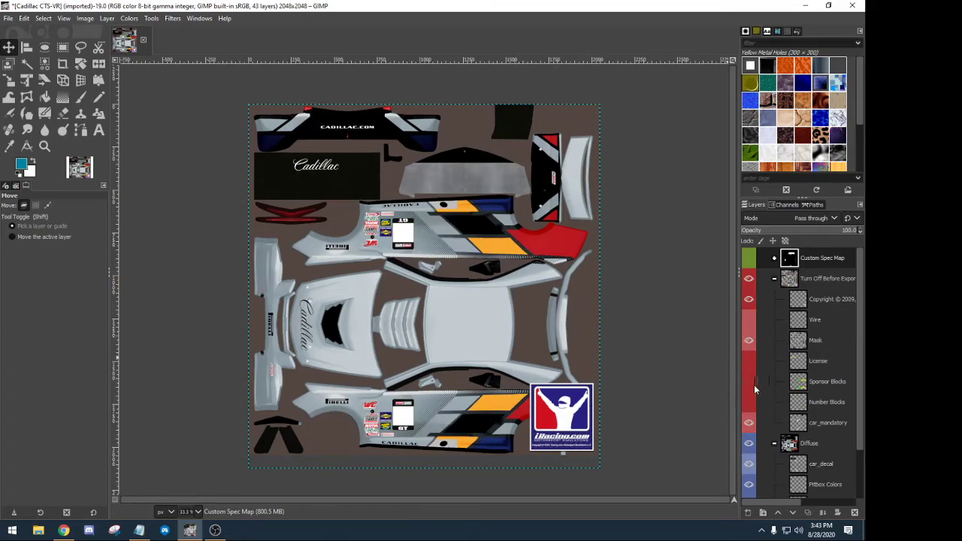
# Make the Car Patterns group in Diffuse visible, expand it, and select the car_pattern_006.tga layer.
pyautogui.scroll(-3, 756, 388)
pyautogui.click(749, 467)
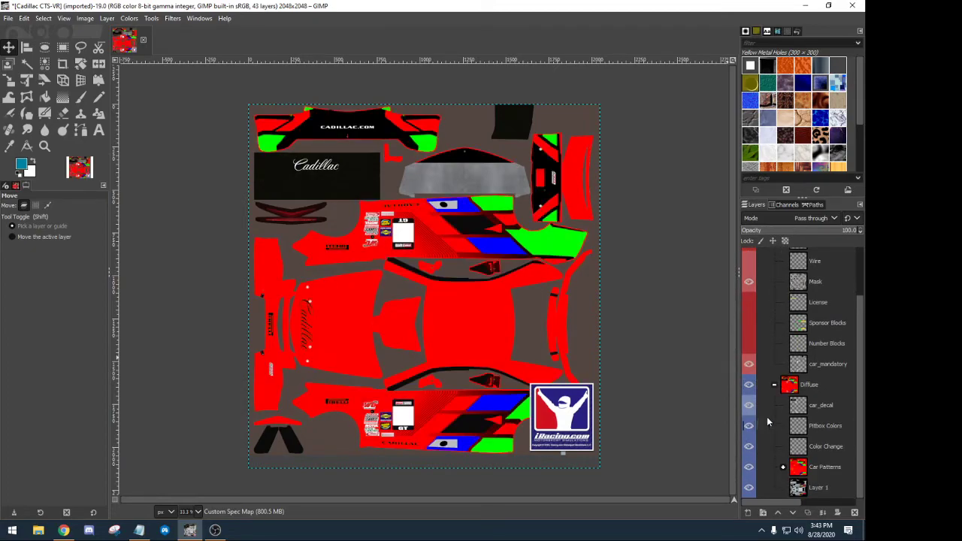
pyautogui.click(783, 468)
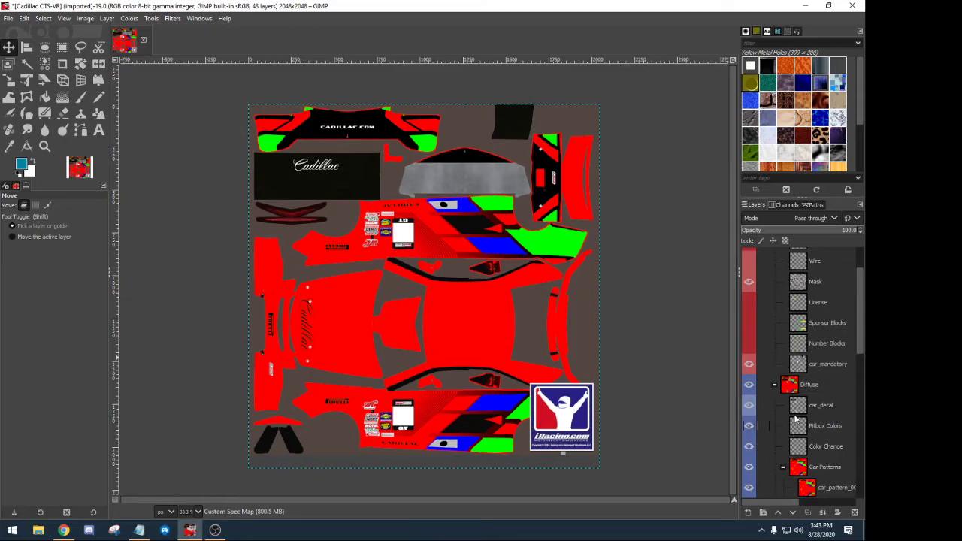
pyautogui.scroll(-5, 805, 414)
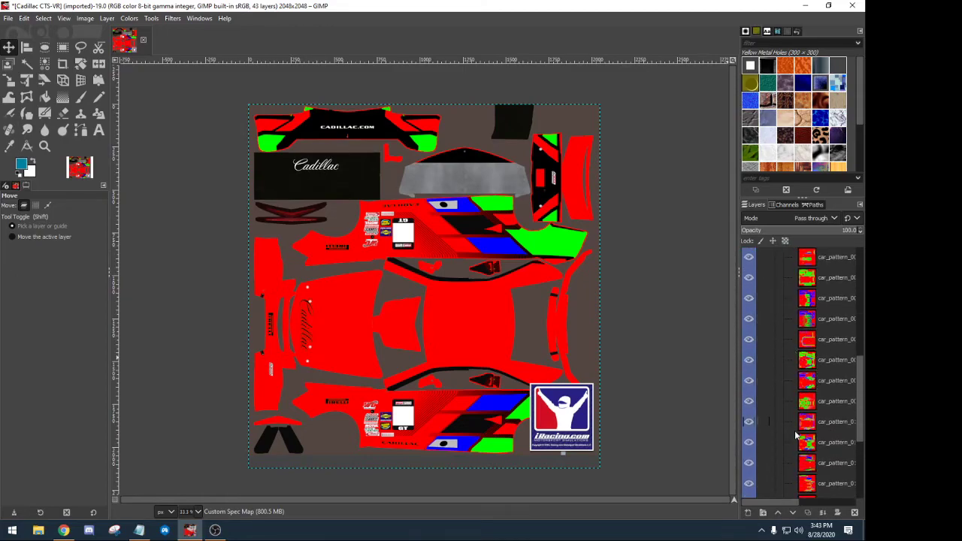
pyautogui.click(806, 340)
pyautogui.scroll(2, 790, 332)
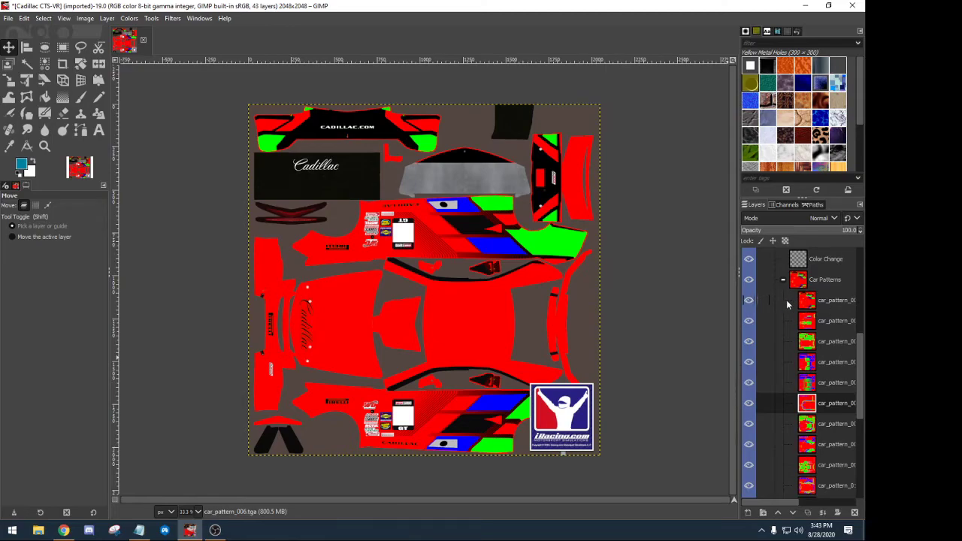
# Hide the first ten pattern layers in Car Patterns one after another to preview the design beneath each.
pyautogui.click(750, 301)
pyautogui.click(749, 321)
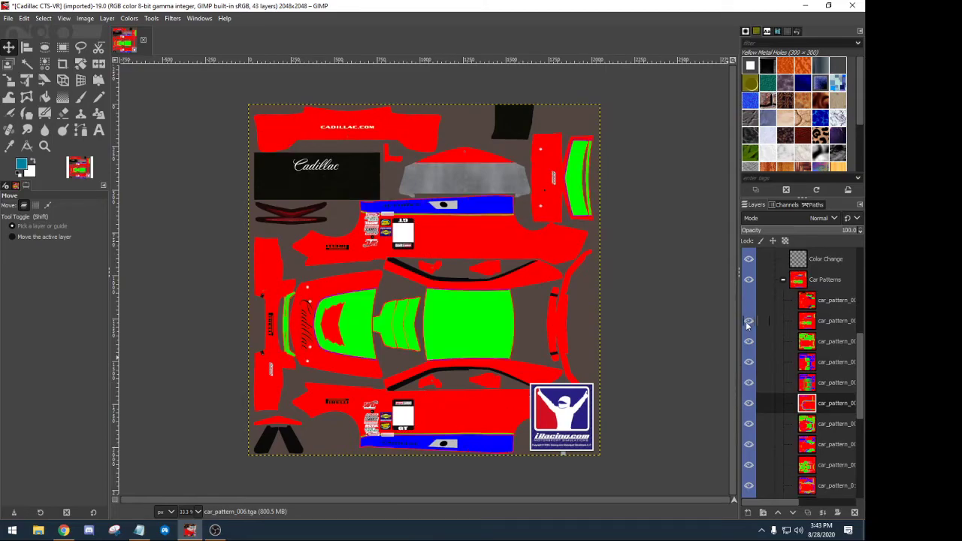
pyautogui.click(748, 342)
pyautogui.click(750, 342)
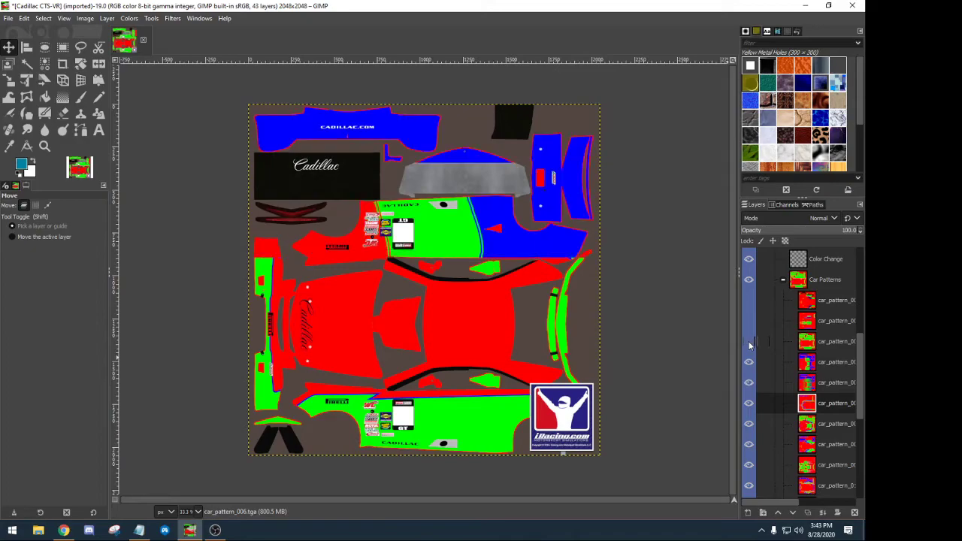
pyautogui.click(749, 384)
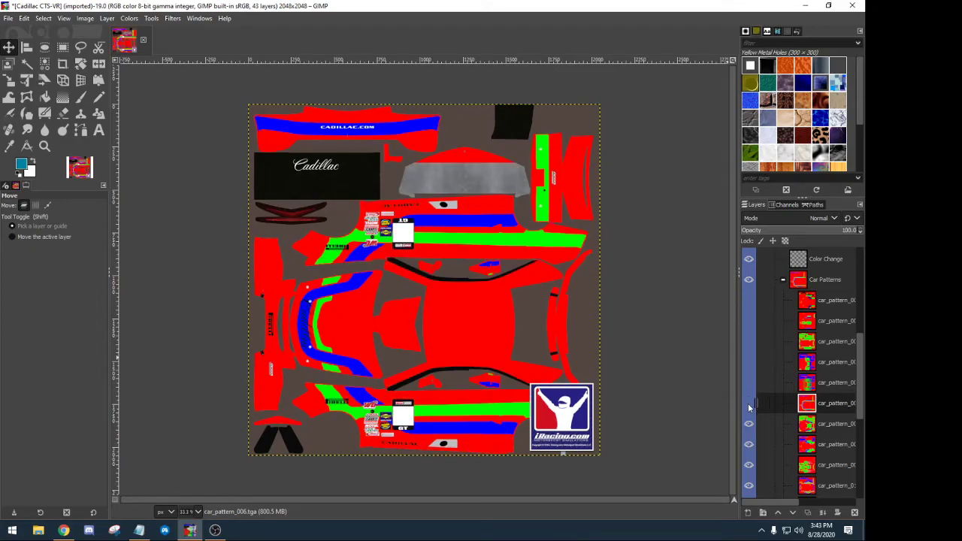
pyautogui.click(749, 404)
pyautogui.scroll(-3, 749, 376)
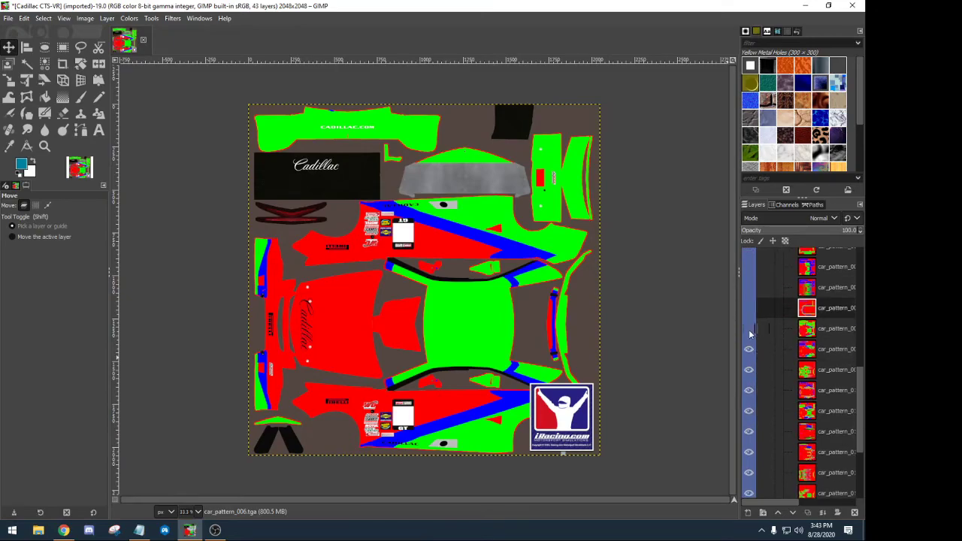
pyautogui.click(749, 350)
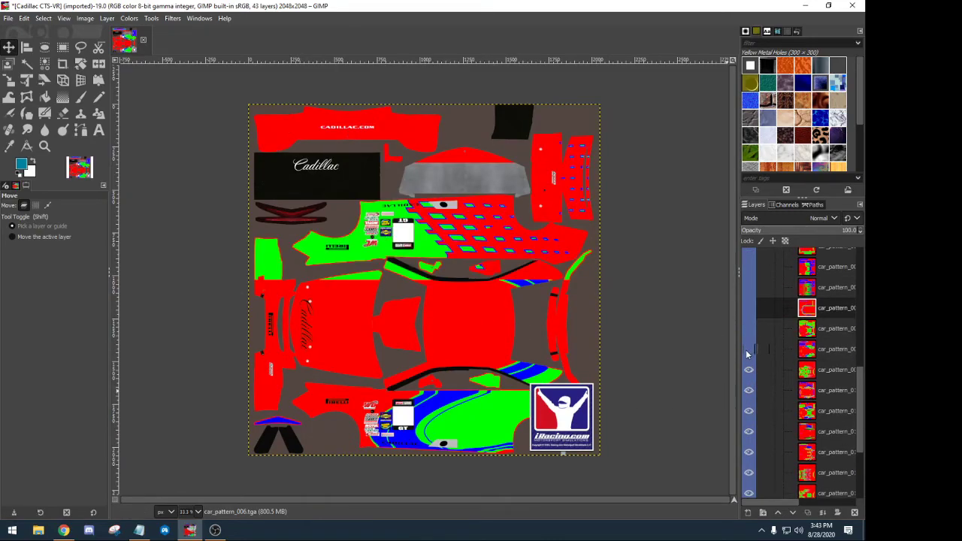
pyautogui.click(749, 370)
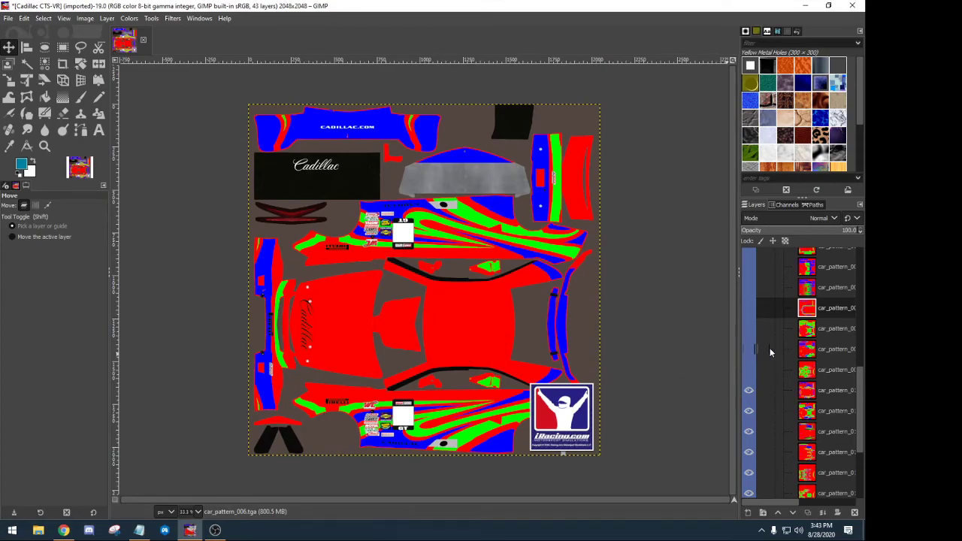
pyautogui.click(749, 391)
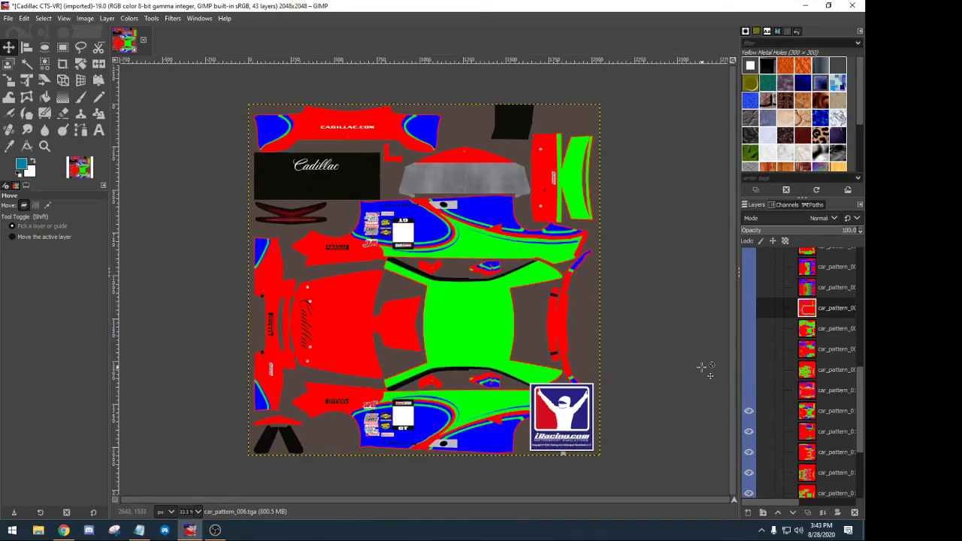
# Hide two more pattern layers in Car Patterns to preview the designs beneath and close the template without saving.
pyautogui.click(748, 411)
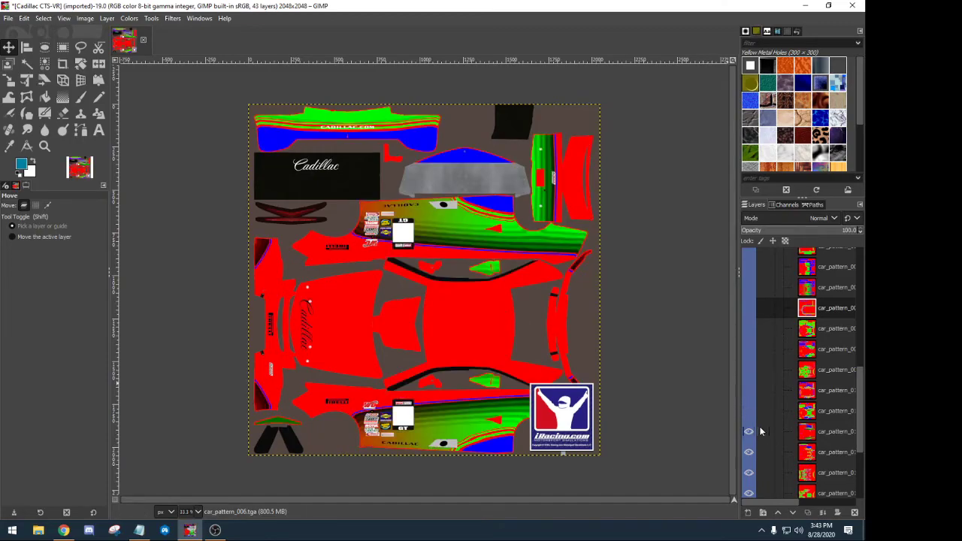
pyautogui.click(749, 432)
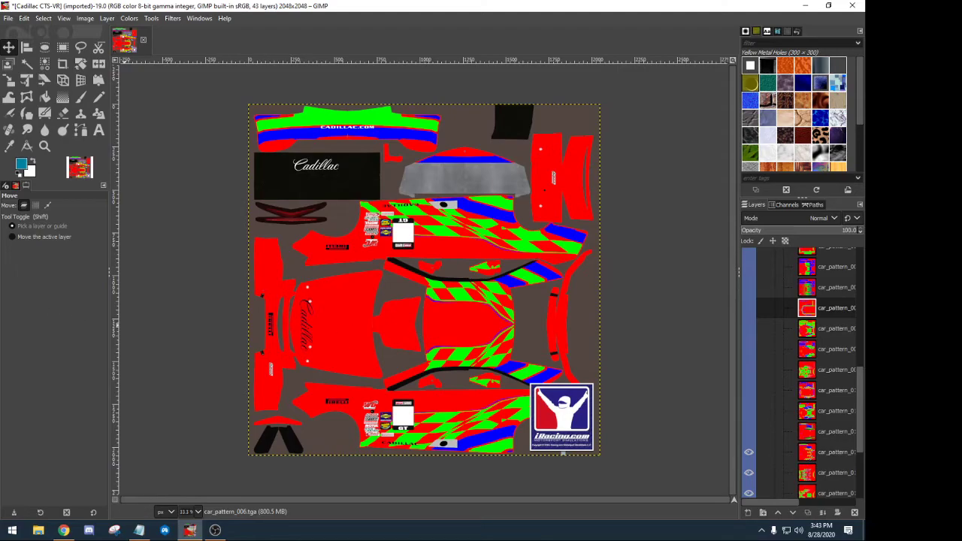
pyautogui.hotkey('alt', 'Tab')
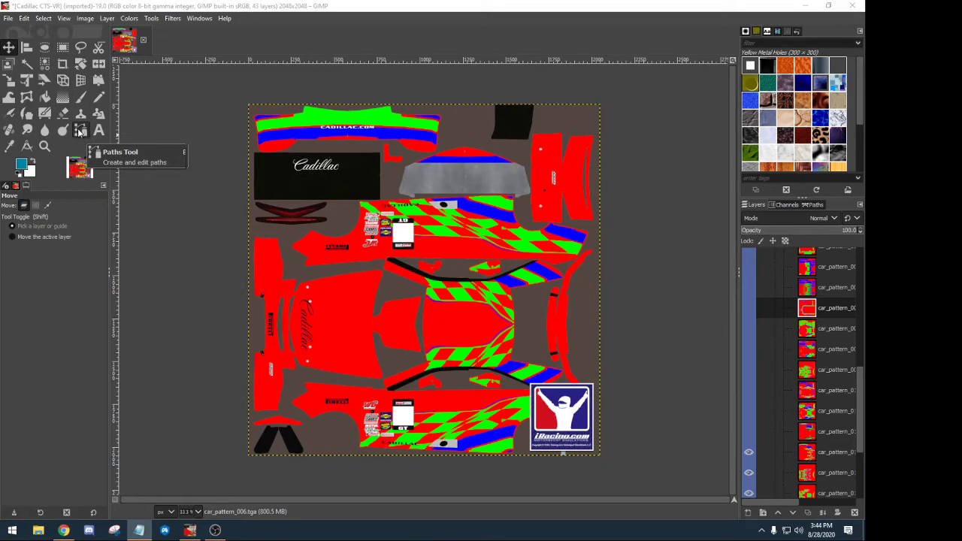
pyautogui.click(143, 39)
pyautogui.click(438, 321)
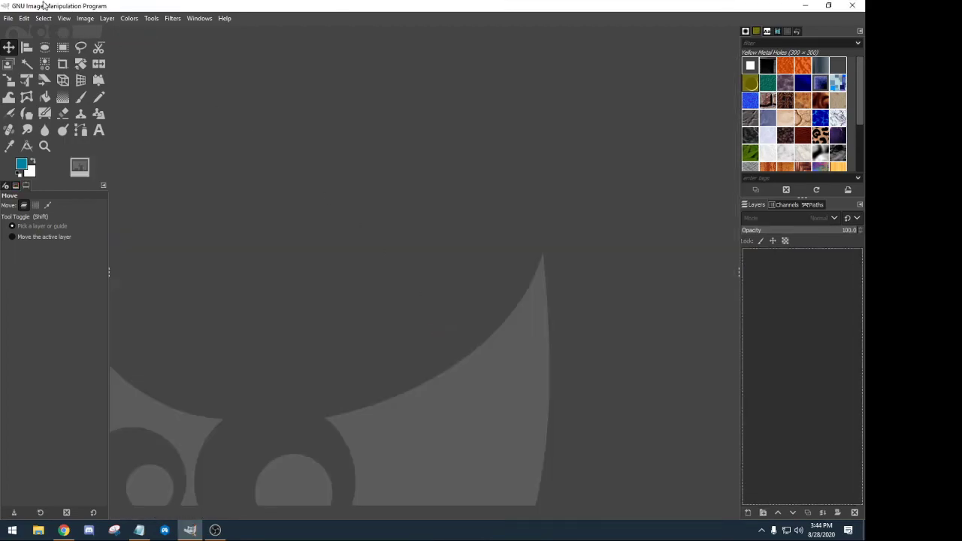
# Create a new 1920 × 1080 px image and bucket-fill its background with the teal foreground color.
pyautogui.click(7, 18)
pyautogui.click(7, 18)
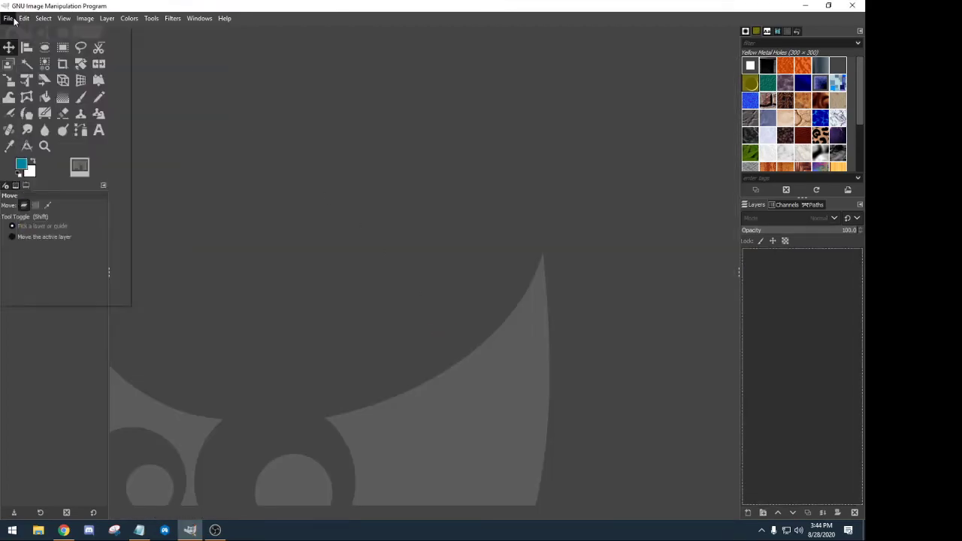
pyautogui.click(8, 18)
pyautogui.click(21, 33)
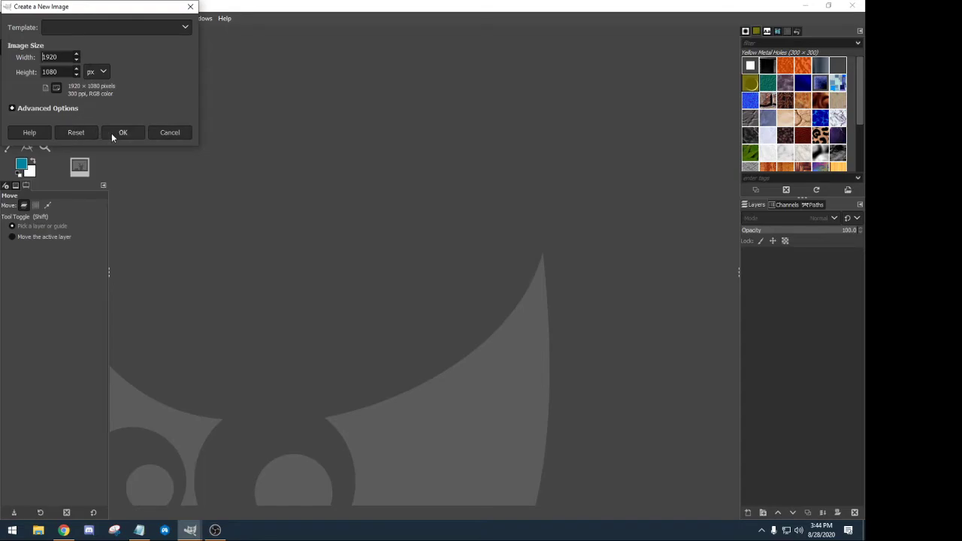
pyautogui.click(120, 133)
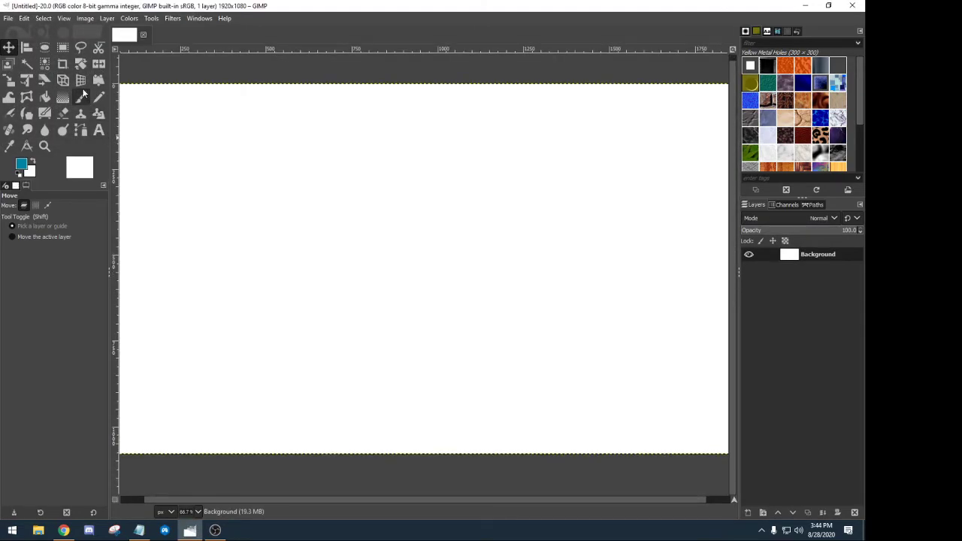
pyautogui.click(45, 97)
pyautogui.click(266, 221)
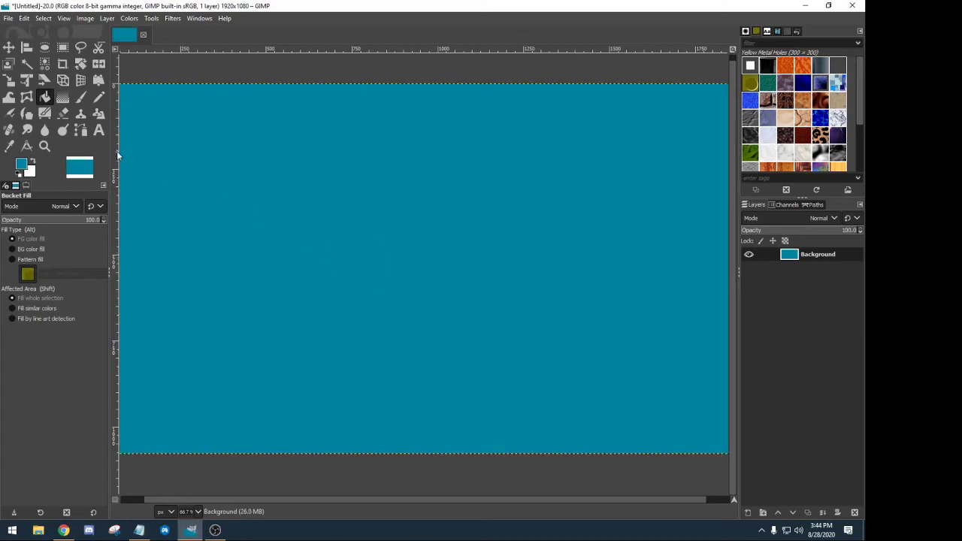
# Try placing and deleting a path anchor with the Paths tool, and undo both the clearing and the added path.
pyautogui.click(81, 130)
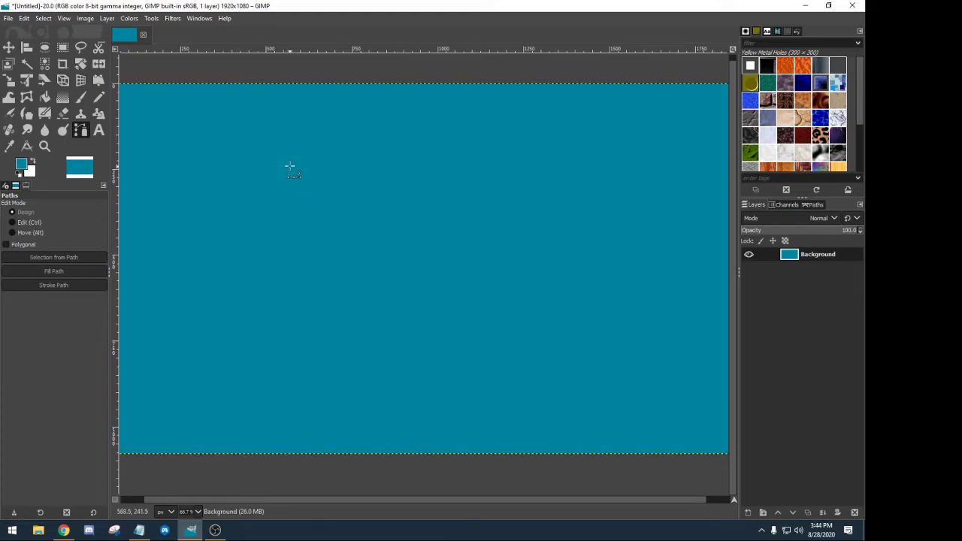
pyautogui.moveTo(289, 165)
pyautogui.mouseDown()
pyautogui.moveTo(300, 222)
pyautogui.moveTo(289, 180)
pyautogui.mouseUp()
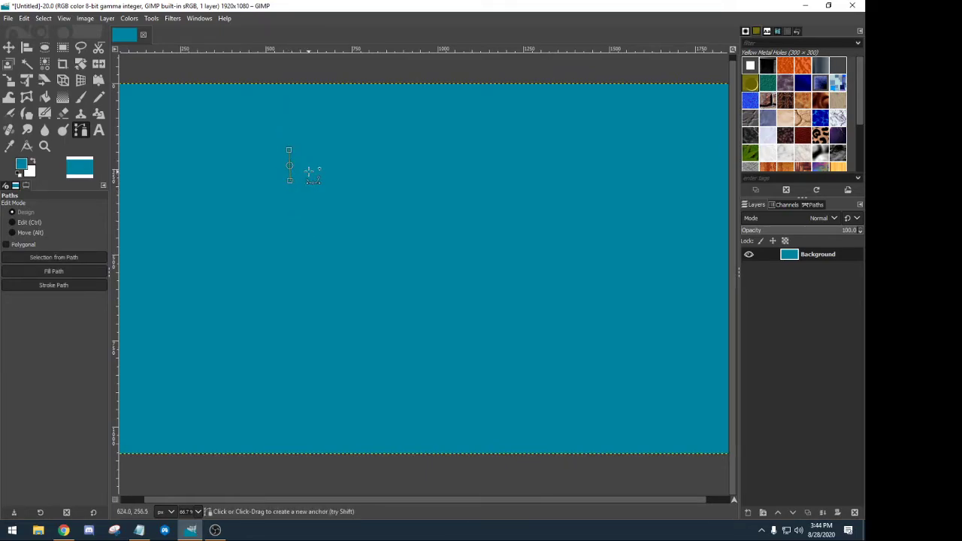
pyautogui.press('Delete')
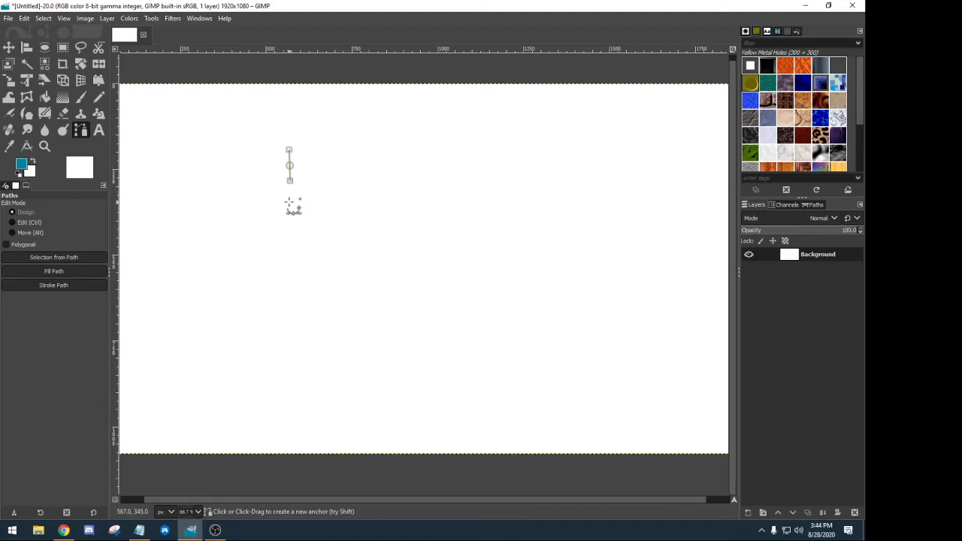
pyautogui.click(24, 18)
pyautogui.click(41, 33)
pyautogui.click(24, 18)
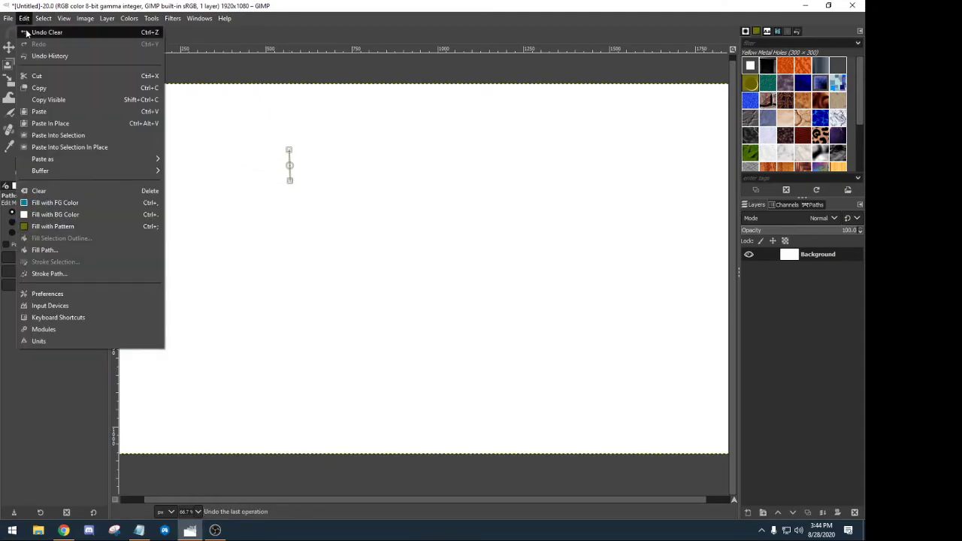
pyautogui.click(26, 32)
pyautogui.click(24, 18)
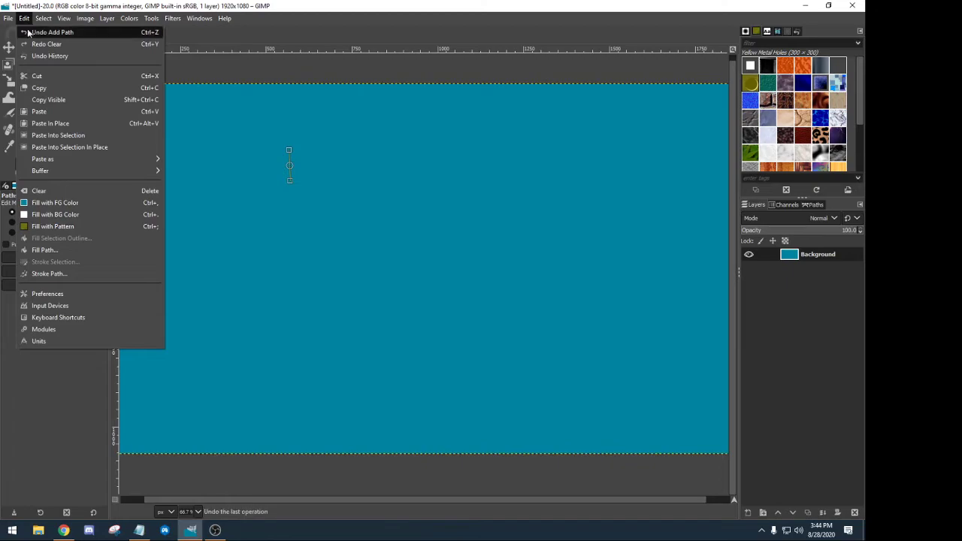
pyautogui.click(26, 32)
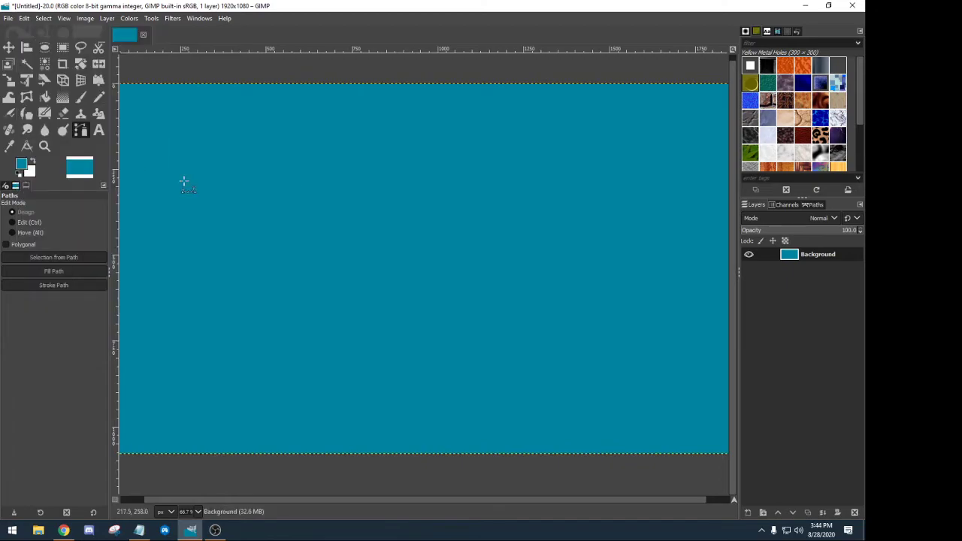
# Draw a straight-sided path outline of nine anchors, about 850 px wide and 500 px high, ending beside its first anchor.
pyautogui.click(282, 166)
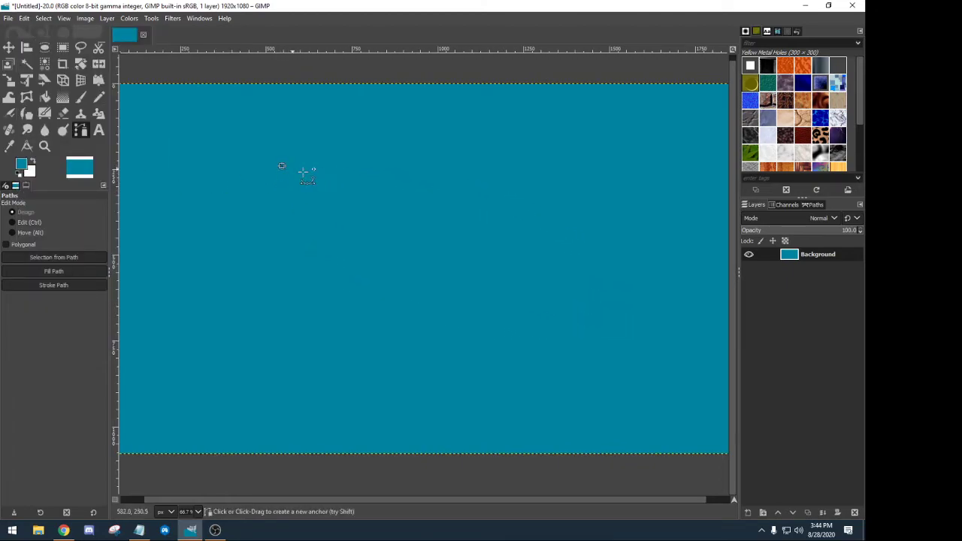
pyautogui.click(432, 177)
pyautogui.click(459, 209)
pyautogui.click(483, 278)
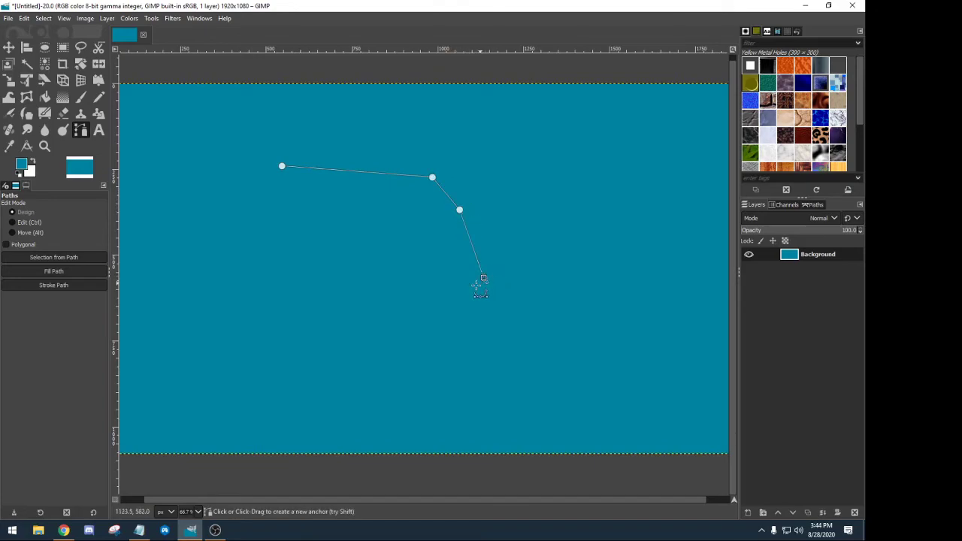
pyautogui.click(383, 311)
pyautogui.click(238, 338)
pyautogui.click(210, 258)
pyautogui.click(190, 192)
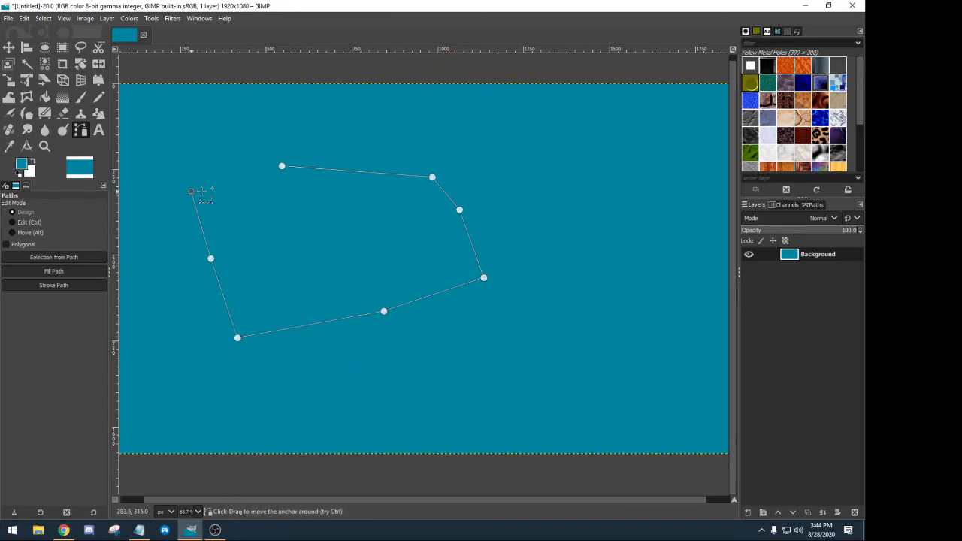
pyautogui.keyDown('ctrl'); pyautogui.click(277, 167); pyautogui.keyUp('ctrl')
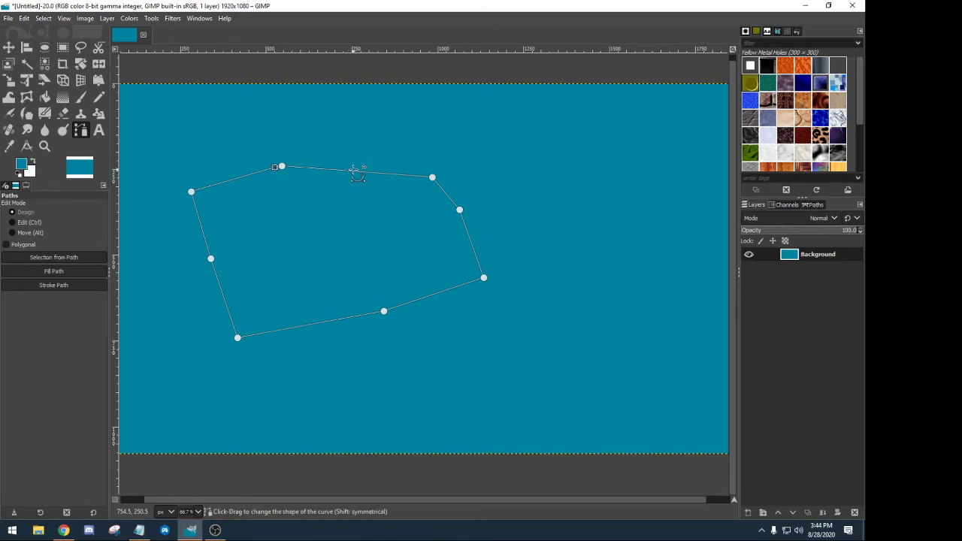
# Bend the path's long top segment upward and round the short segment next to it by adjusting their curve handles.
pyautogui.moveTo(354, 173); pyautogui.dragTo(366, 155)
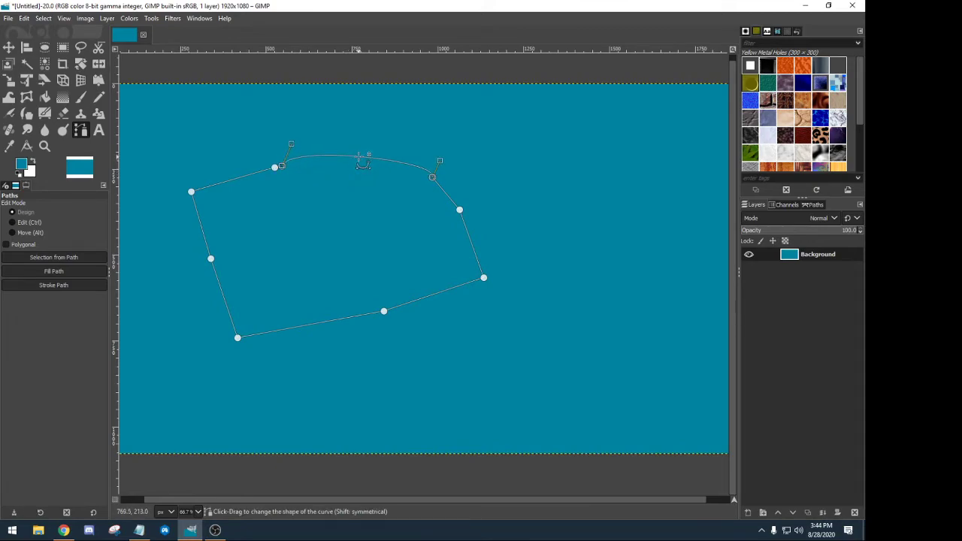
pyautogui.moveTo(440, 161); pyautogui.dragTo(411, 153)
pyautogui.click(459, 208)
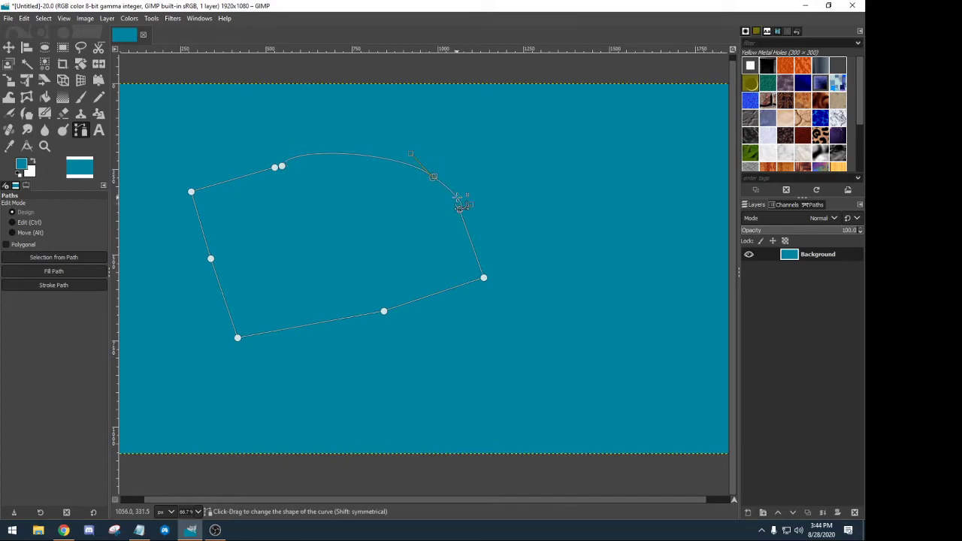
pyautogui.moveTo(436, 180)
pyautogui.mouseDown()
pyautogui.moveTo(458, 188)
pyautogui.moveTo(451, 191)
pyautogui.mouseUp()
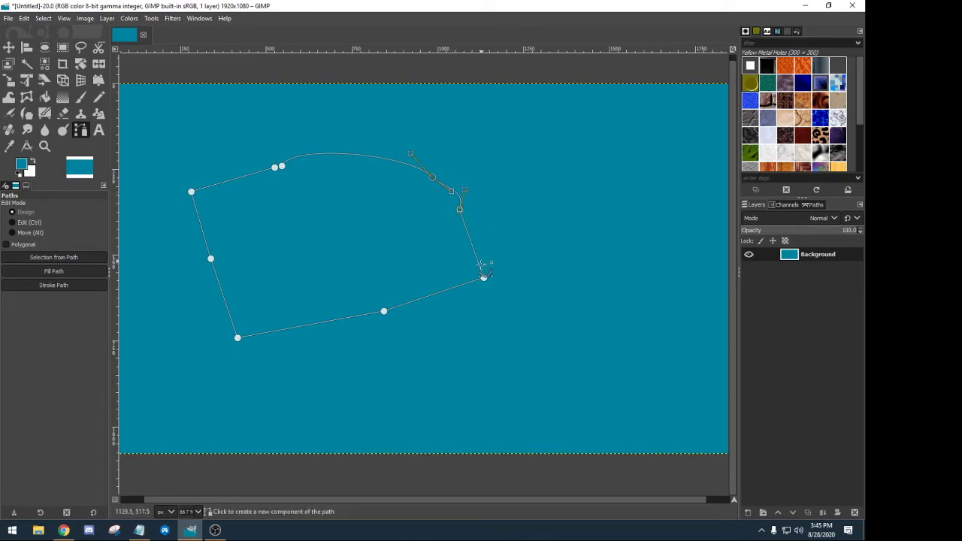
# Curve the path's right, bottom and left segments, bulging the lower-left side outward and pulling the upper-left side inward.
pyautogui.moveTo(481, 274); pyautogui.dragTo(504, 288)
pyautogui.moveTo(371, 315); pyautogui.dragTo(329, 317)
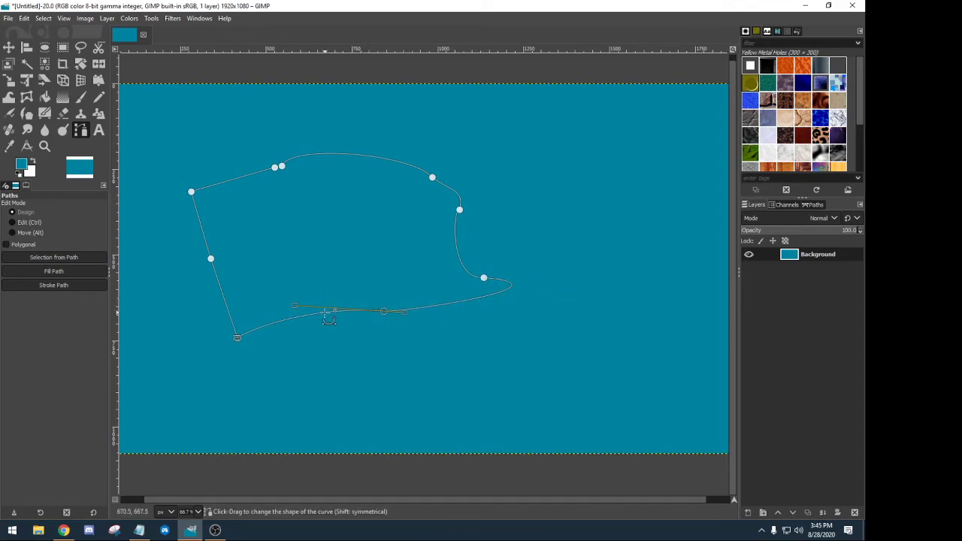
pyautogui.moveTo(224, 301); pyautogui.dragTo(162, 307)
pyautogui.moveTo(210, 243); pyautogui.dragTo(251, 237)
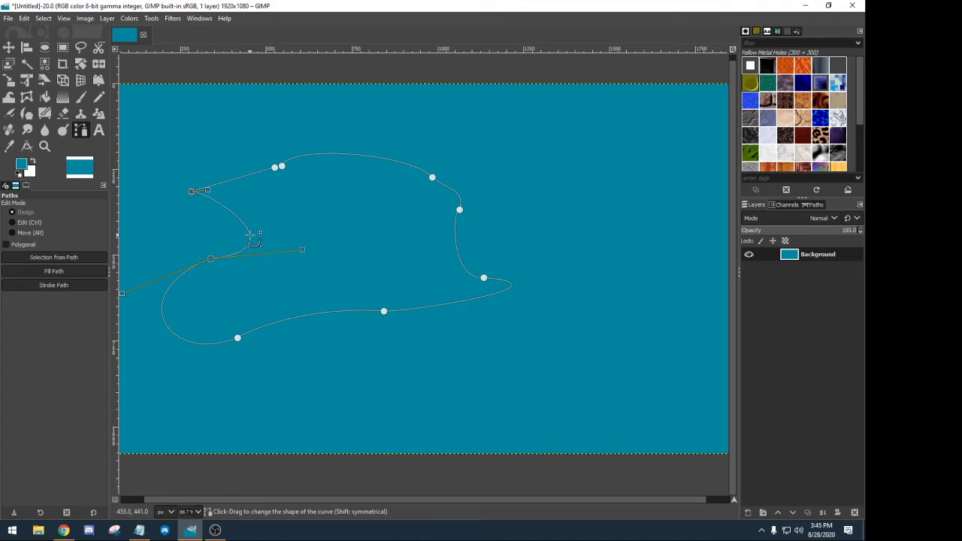
pyautogui.moveTo(237, 181); pyautogui.dragTo(172, 181)
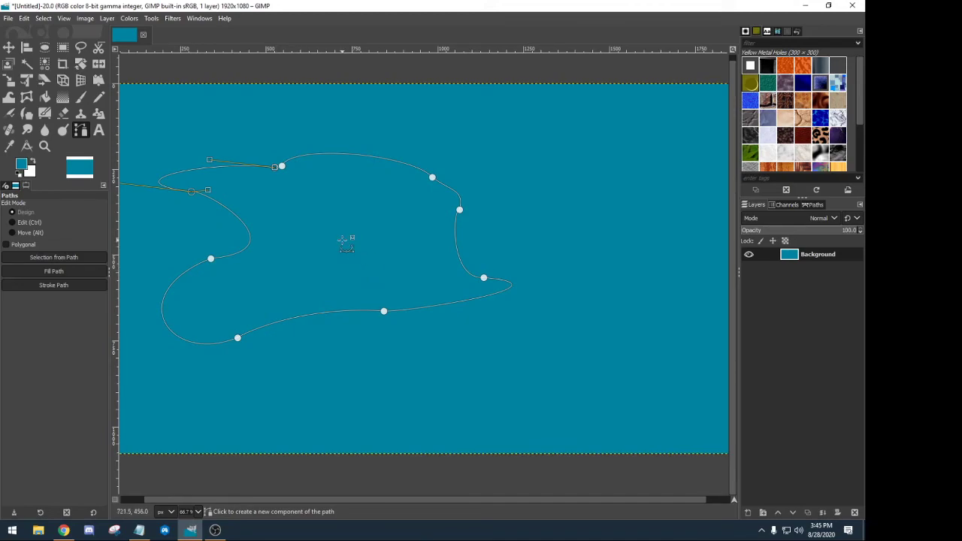
# Flatten the start of the path's top curve by adjusting the handle of the first anchor.
pyautogui.click(275, 167)
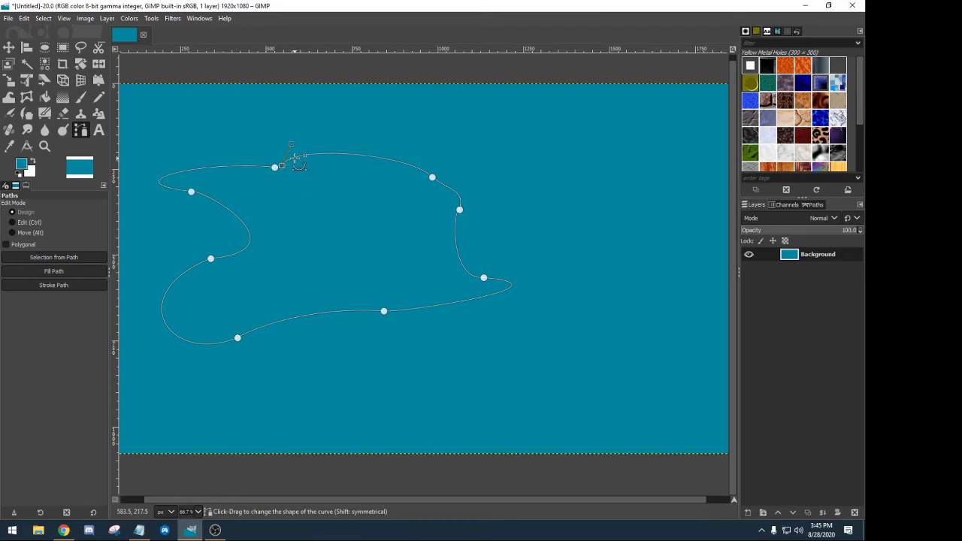
pyautogui.moveTo(291, 146); pyautogui.dragTo(318, 169)
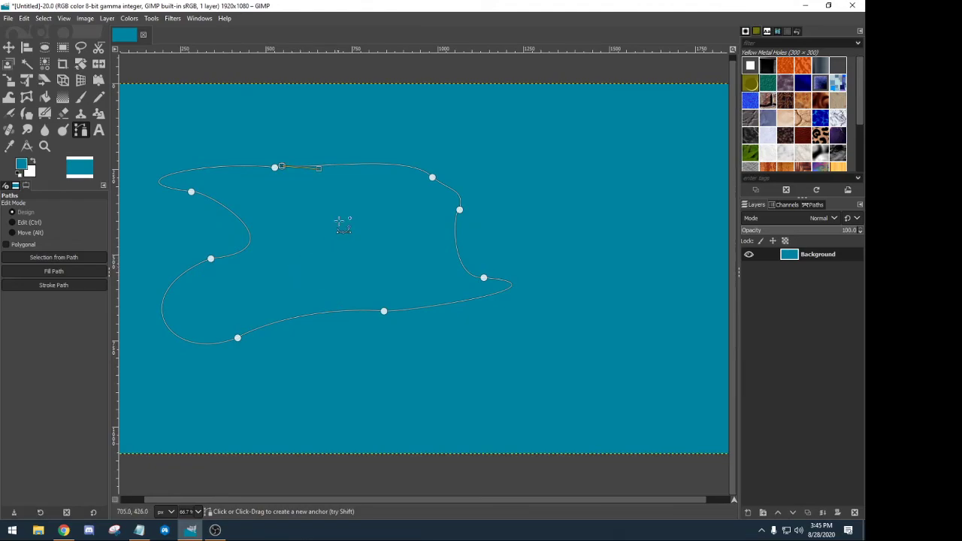
pyautogui.moveTo(319, 168); pyautogui.dragTo(348, 169)
# Try to delete the middle anchor on the path's left side and undo the layer clearing.
pyautogui.click(276, 166)
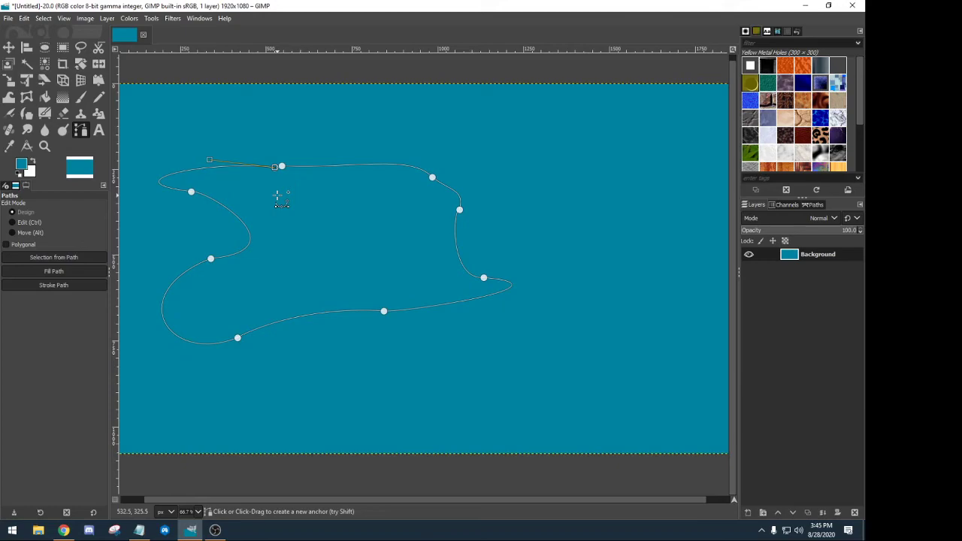
pyautogui.click(191, 192)
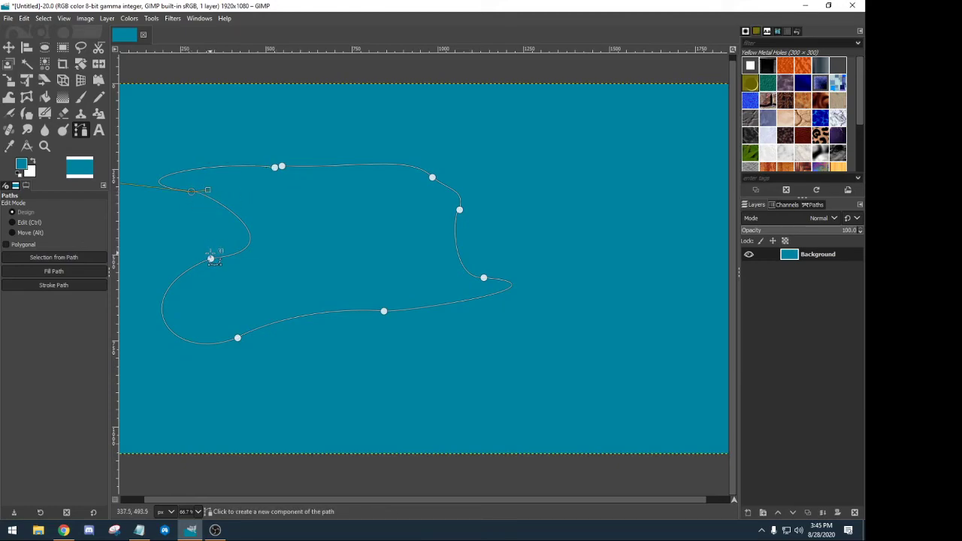
pyautogui.click(210, 259)
pyautogui.press('Delete')
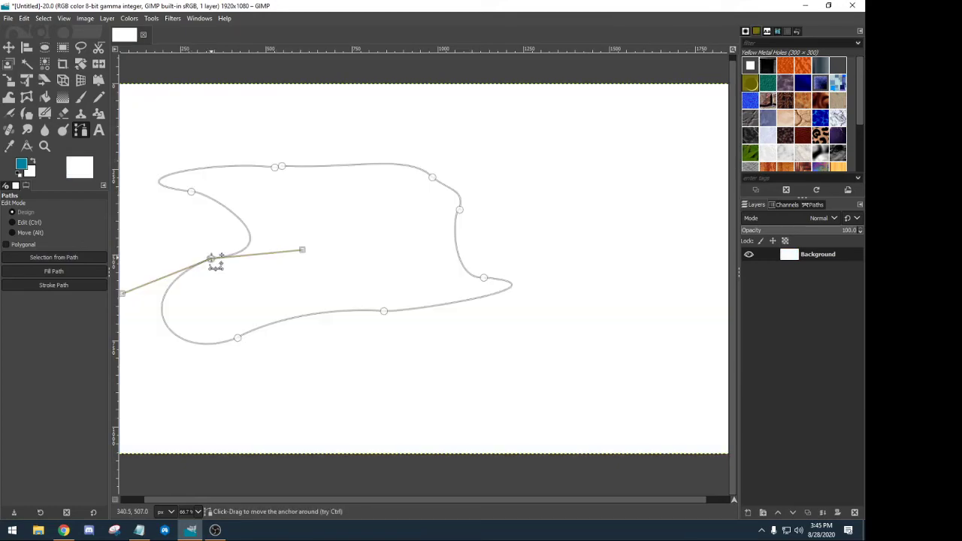
pyautogui.click(24, 18)
pyautogui.click(32, 31)
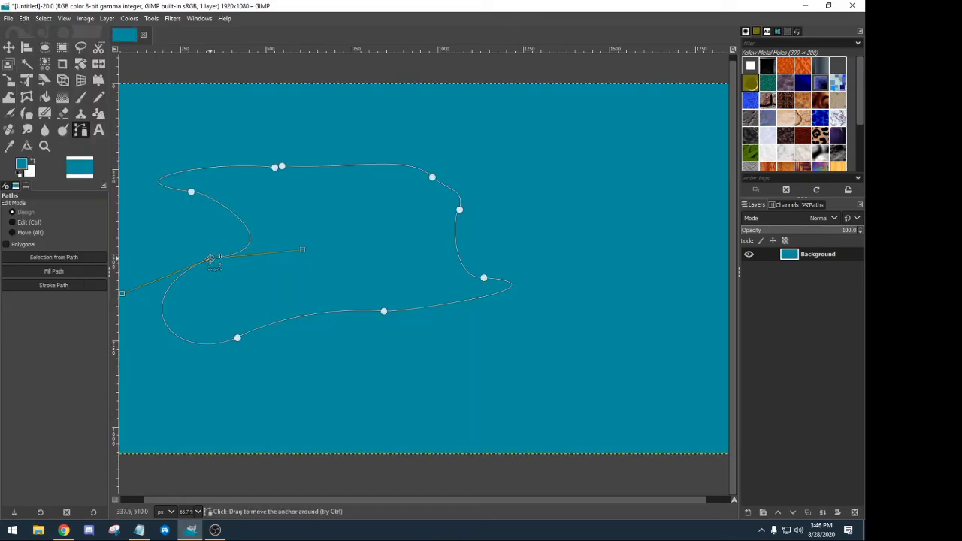
pyautogui.press('ctrl')
pyautogui.press('super')
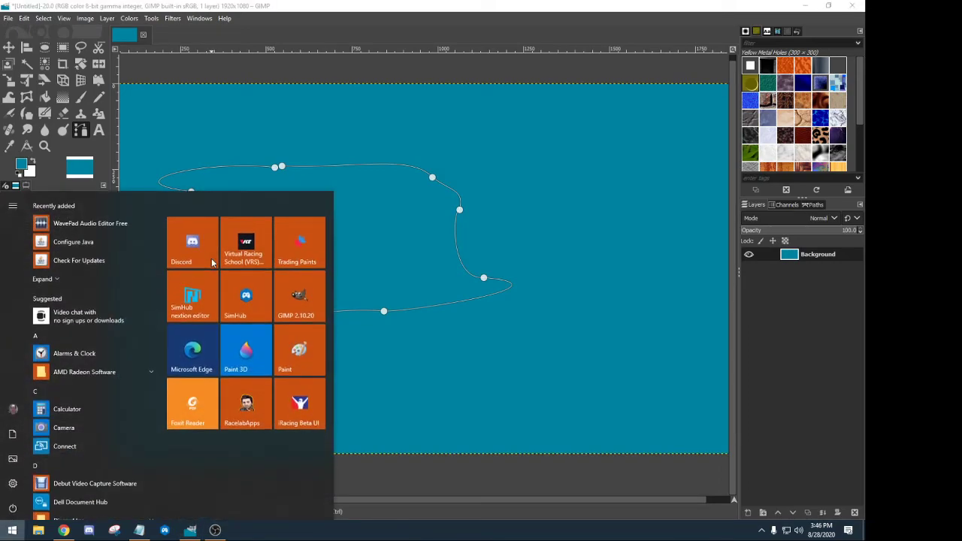
pyautogui.click(194, 155)
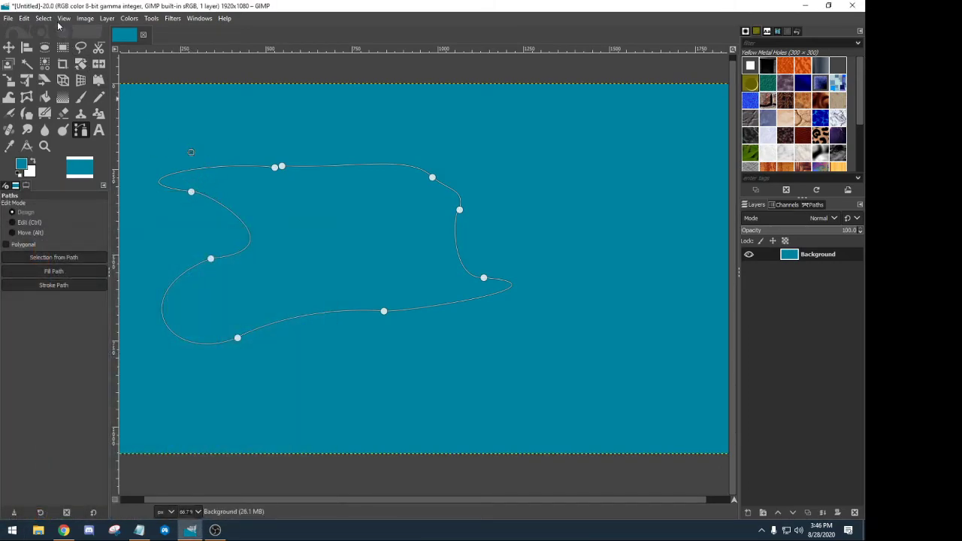
pyautogui.click(25, 18)
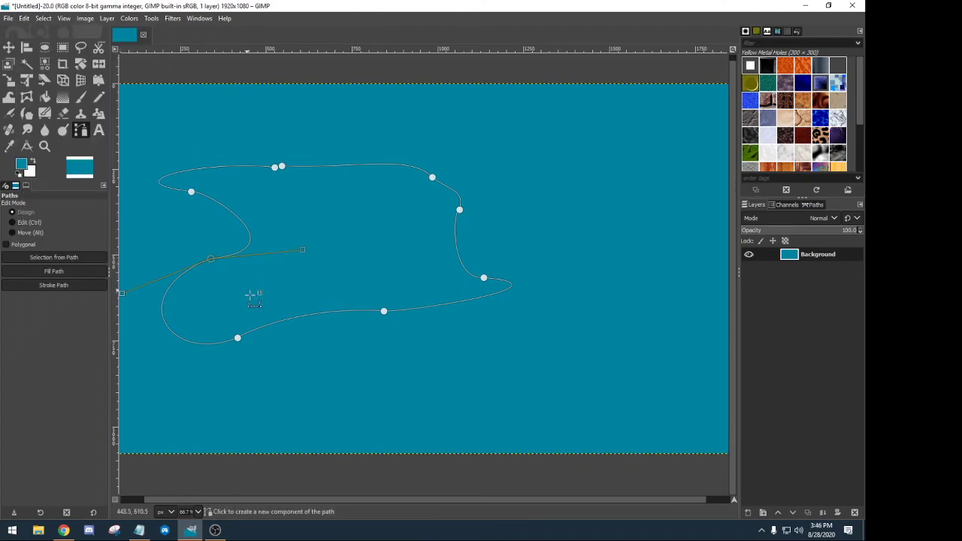
# Convert the curved path outline into a selection.
pyautogui.click(212, 259)
pyautogui.click(274, 166)
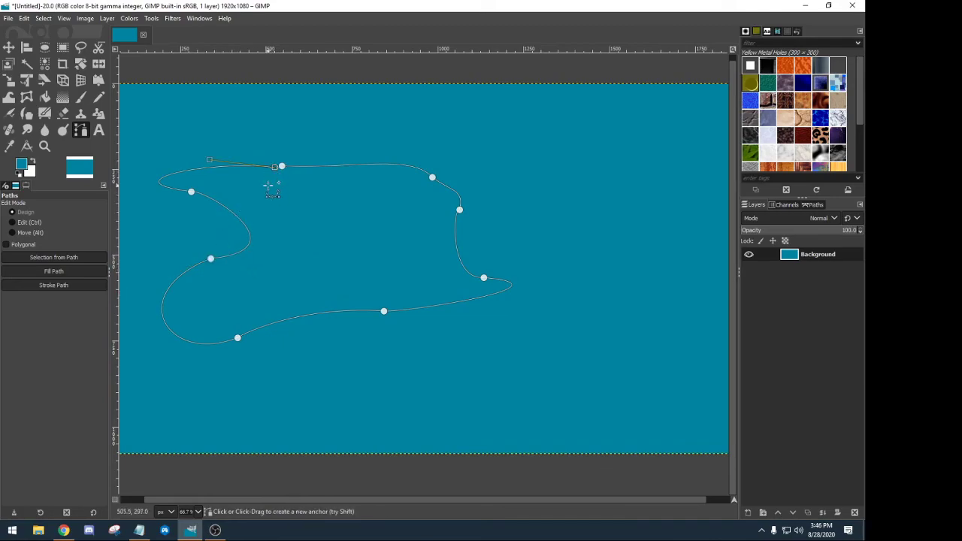
pyautogui.hotkey('shift', 'v')
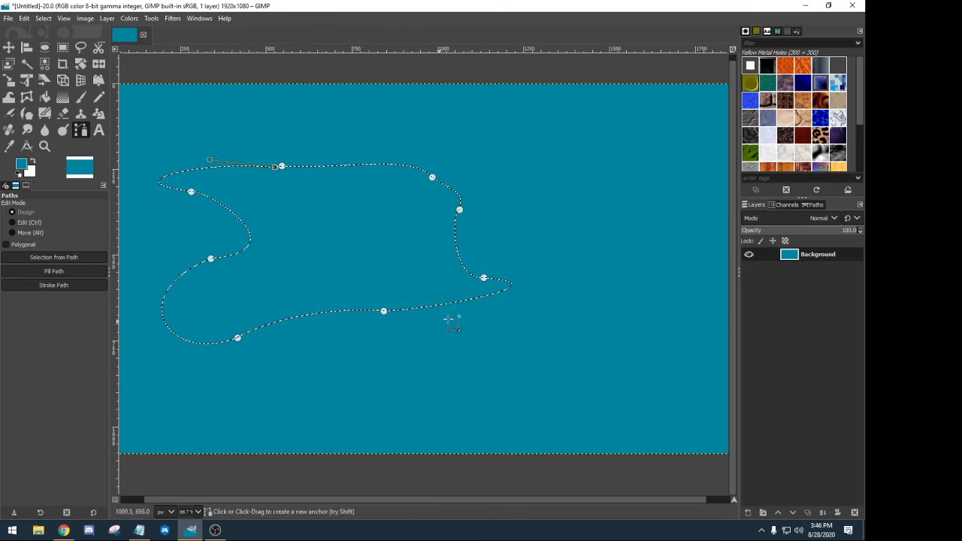
# Create a new transparent 1920 x 1080 layer named "Abstract1" above the background.
pyautogui.click(745, 511)
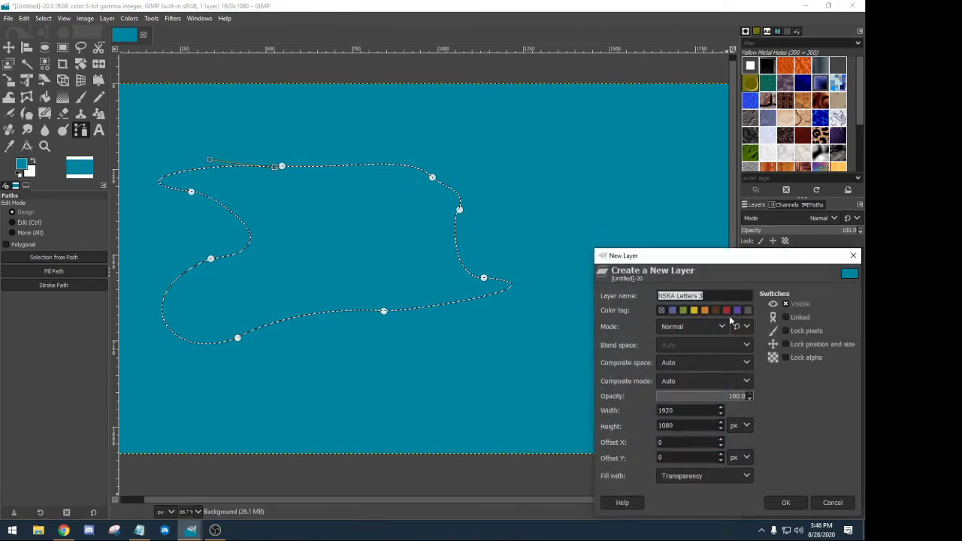
pyautogui.write('Ab')
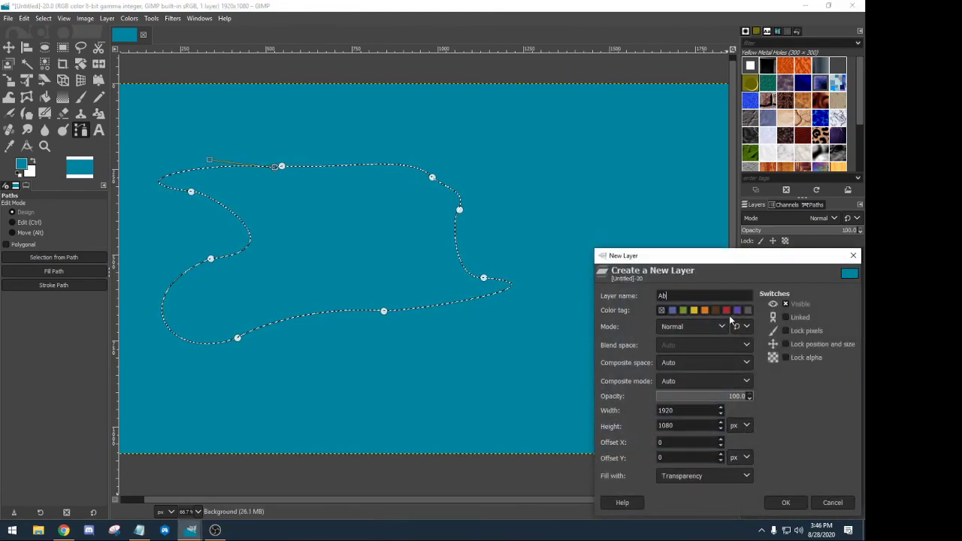
pyautogui.write('stract')
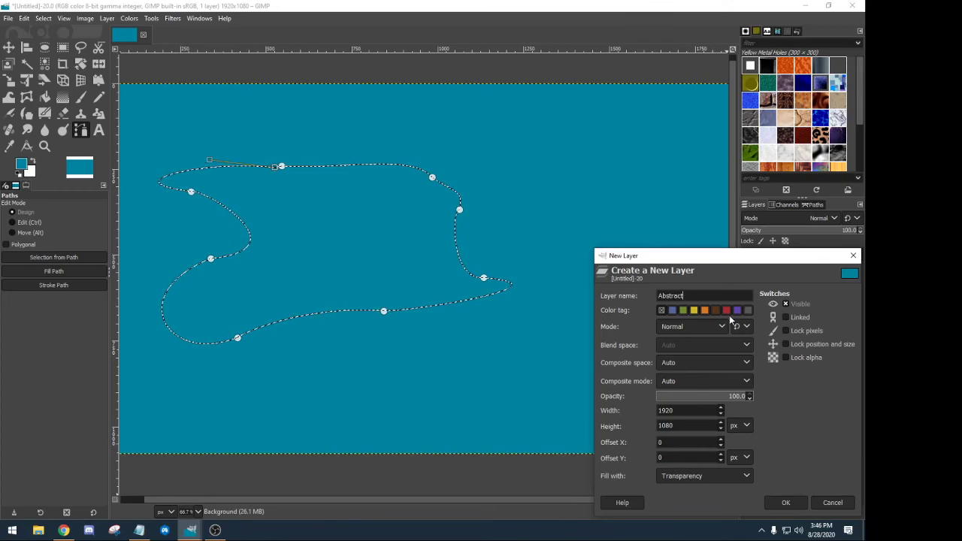
pyautogui.write('1')
pyautogui.press('Return')
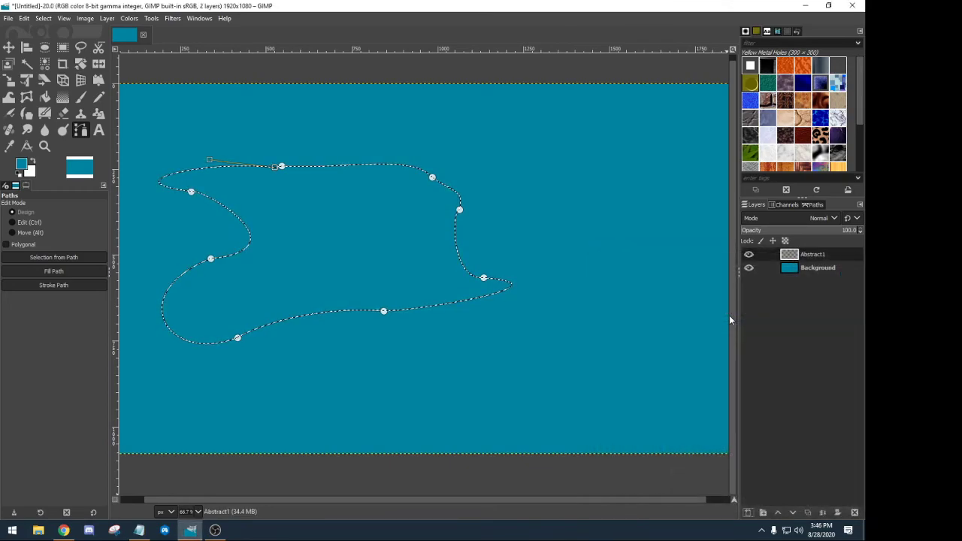
pyautogui.doubleClick(809, 256)
pyautogui.press('Return')
# Paint the whole selected shape red on the Abstract1 layer with the Pencil tool, and deselect everything.
pyautogui.click(99, 98)
pyautogui.click(24, 163)
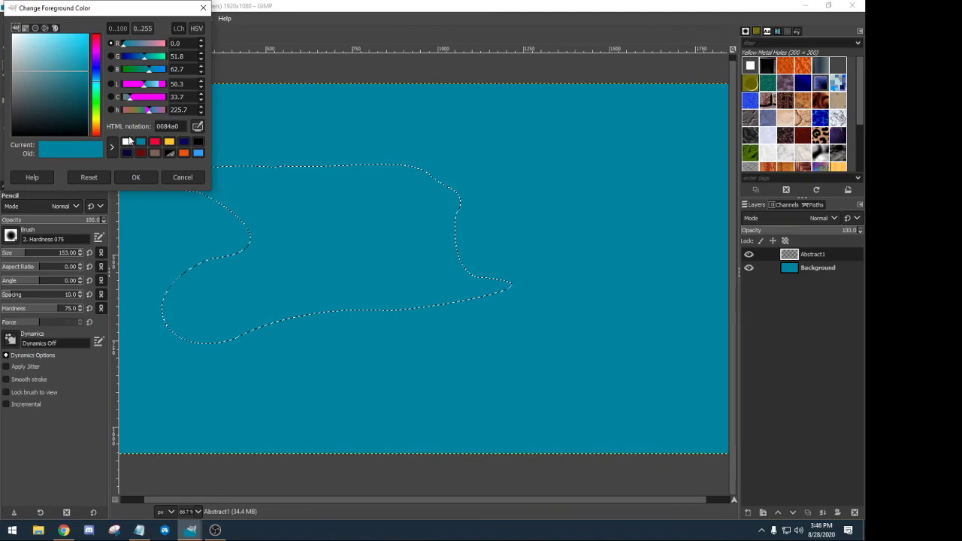
pyautogui.click(155, 145)
pyautogui.click(136, 177)
pyautogui.moveTo(260, 193)
pyautogui.mouseDown()
pyautogui.moveTo(201, 185)
pyautogui.moveTo(226, 271)
pyautogui.moveTo(342, 327)
pyautogui.mouseUp()
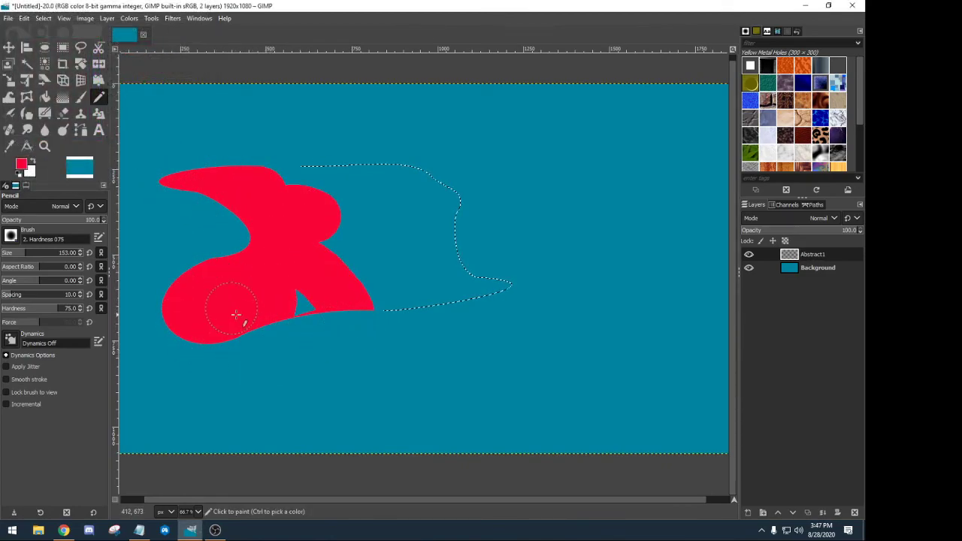
pyautogui.moveTo(235, 315)
pyautogui.mouseDown()
pyautogui.moveTo(324, 303)
pyautogui.moveTo(492, 313)
pyautogui.moveTo(481, 285)
pyautogui.moveTo(385, 289)
pyautogui.moveTo(463, 262)
pyautogui.moveTo(457, 229)
pyautogui.moveTo(407, 197)
pyautogui.moveTo(346, 182)
pyautogui.moveTo(313, 185)
pyautogui.moveTo(272, 219)
pyautogui.moveTo(360, 250)
pyautogui.moveTo(264, 182)
pyautogui.moveTo(273, 165)
pyautogui.moveTo(325, 199)
pyautogui.moveTo(404, 294)
pyautogui.moveTo(491, 286)
pyautogui.mouseUp()
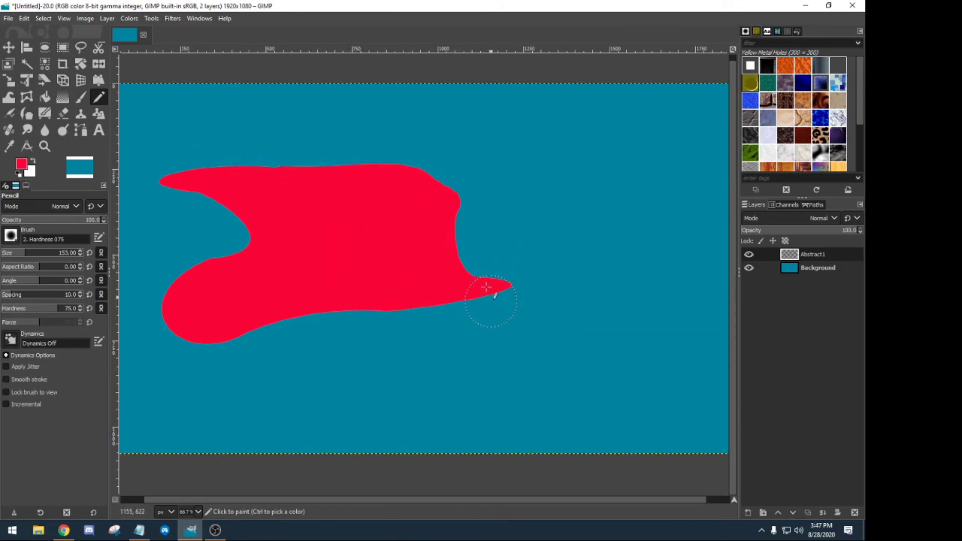
pyautogui.click(44, 19)
pyautogui.click(54, 39)
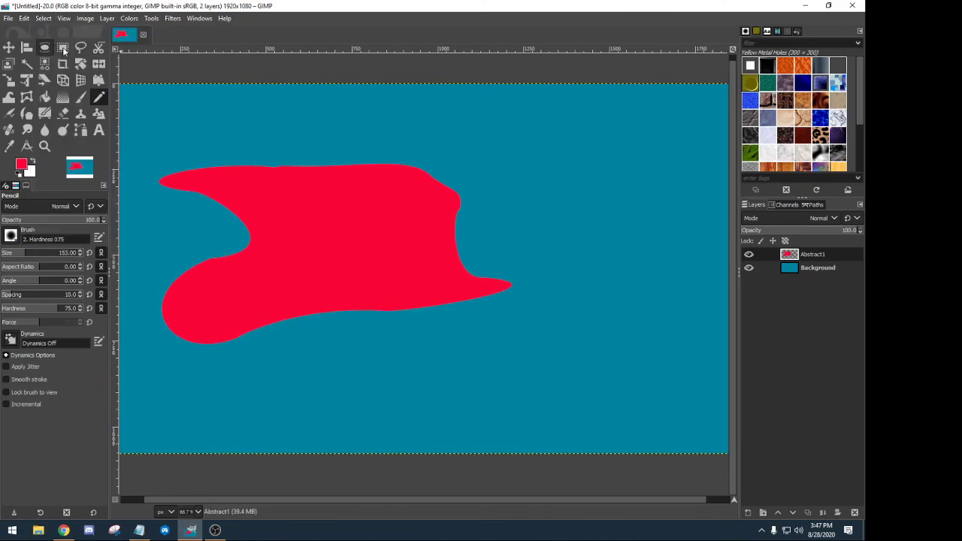
# Toggle the Abstract1 layer's visibility off and on to compare the image with and without the red shape.
pyautogui.click(749, 255)
pyautogui.click(748, 255)
pyautogui.click(748, 255)
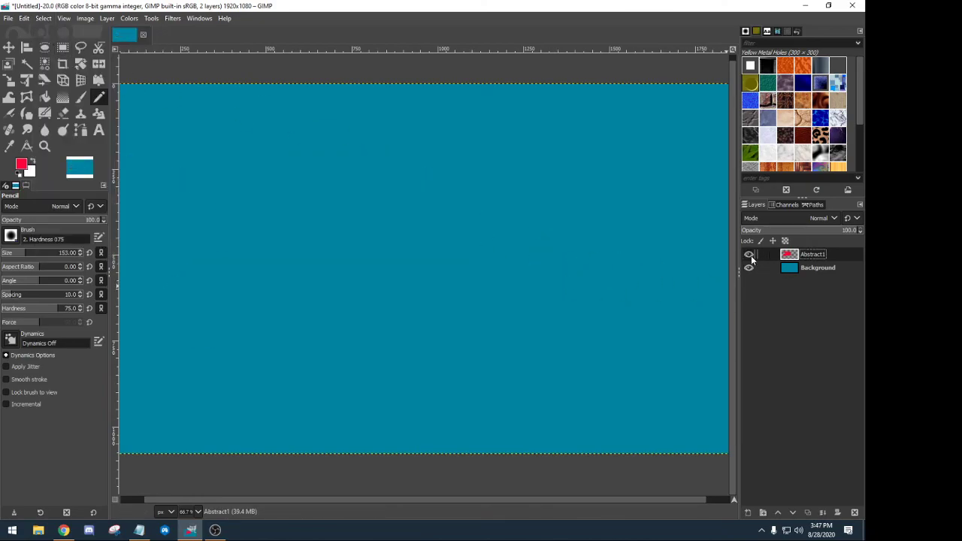
pyautogui.click(749, 255)
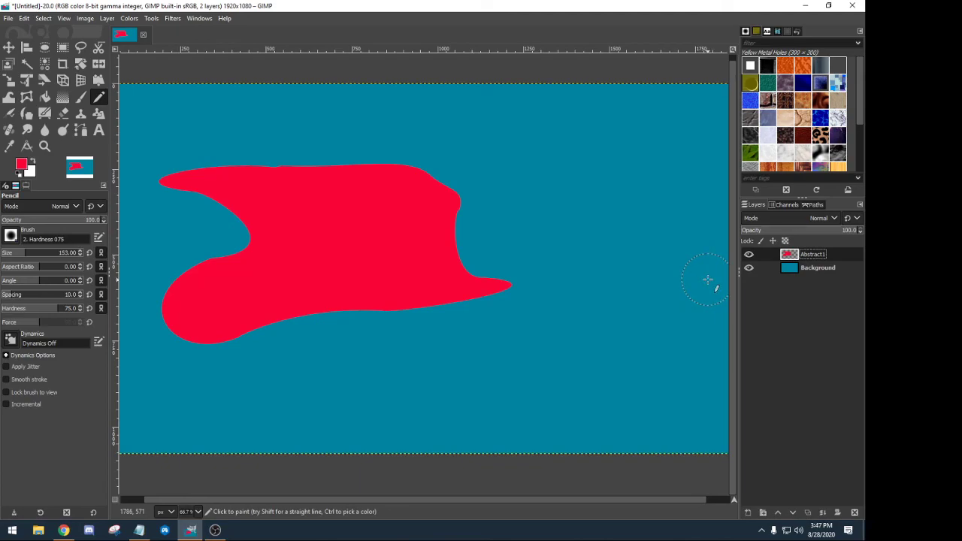